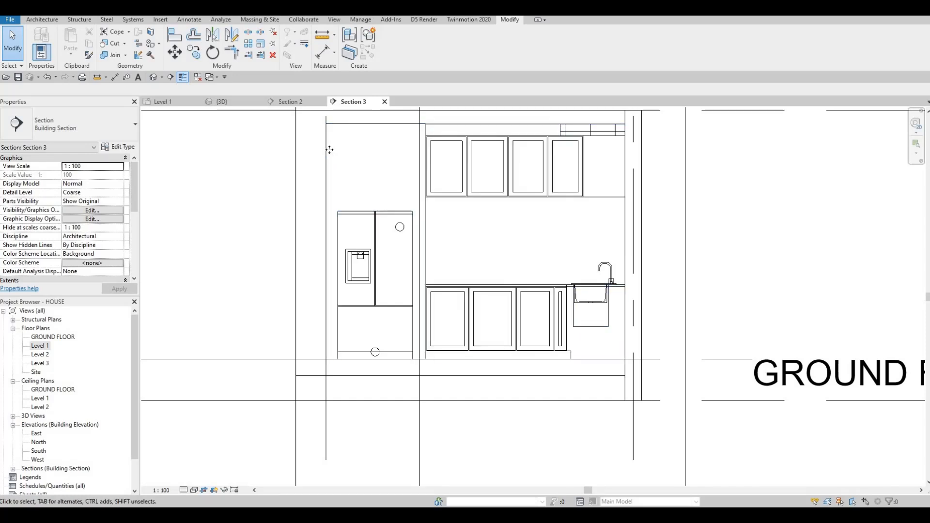
Select the kitchen generic model in the section and open it for in-place editing.
left_click(344, 163)
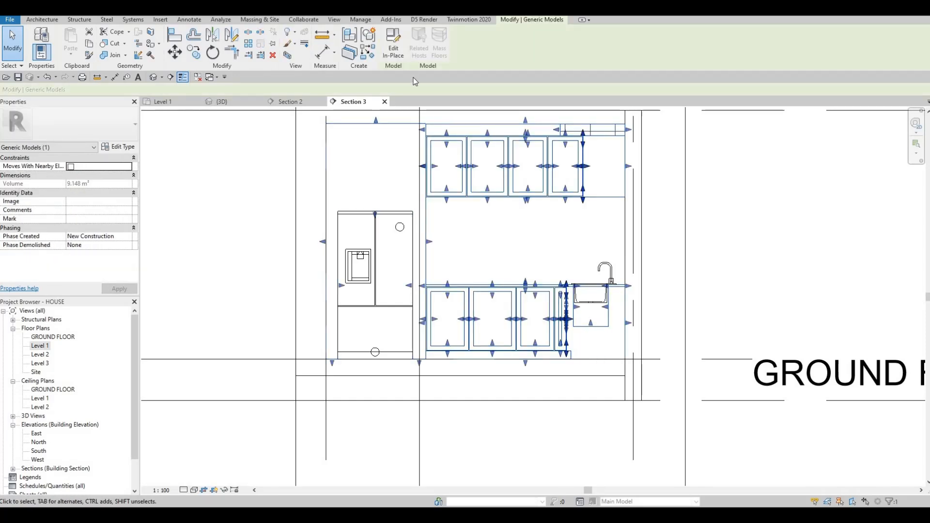
left_click(392, 53)
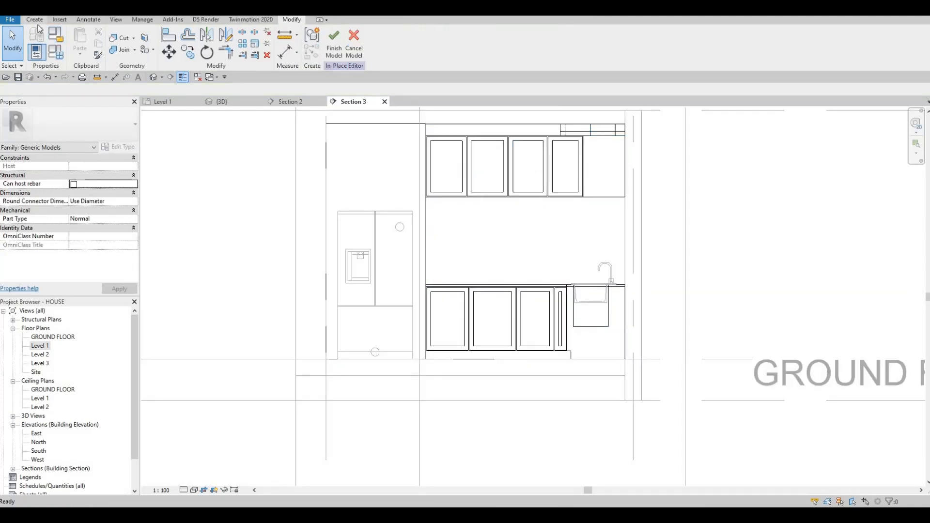
Start an extrusion on a picked work plane, setting extrusion end 10, start 0 and material Glulam 36h.
left_click(37, 23)
left_click(82, 48)
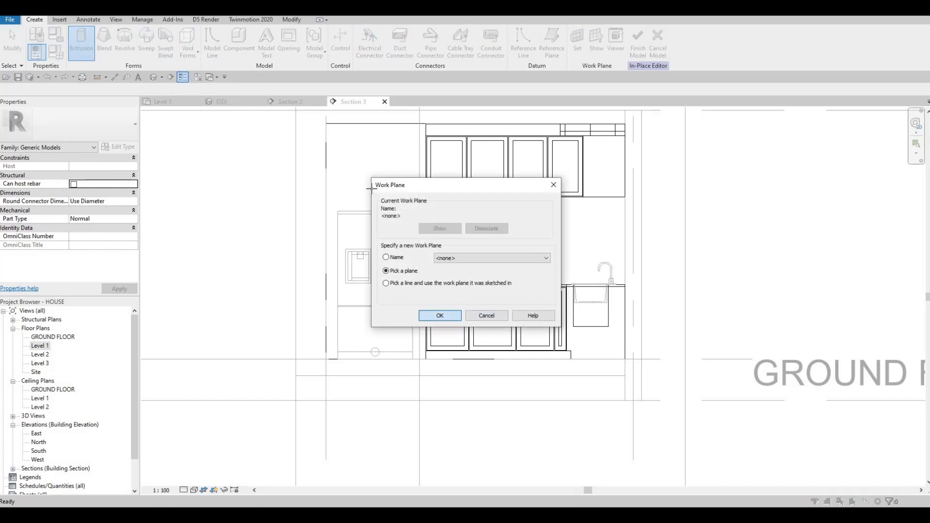
left_click(328, 186)
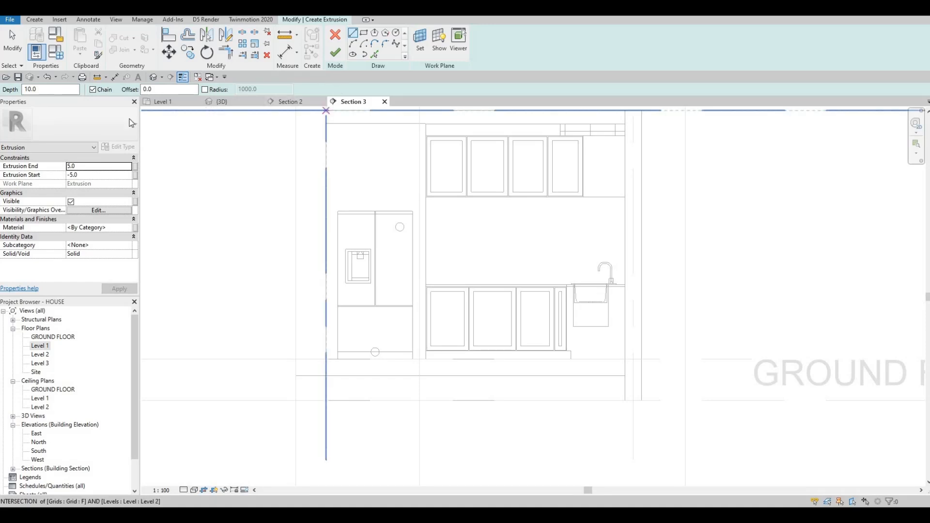
type("10")
left_click(83, 175)
type("0")
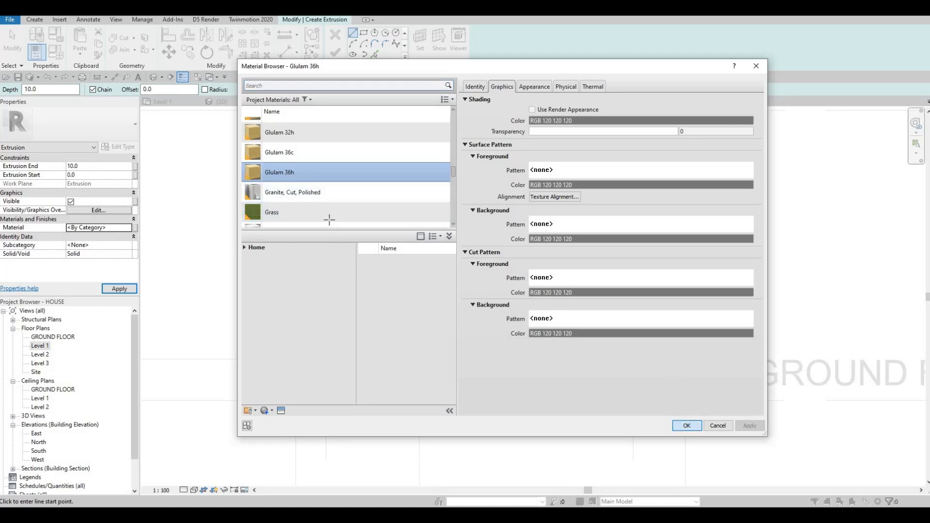
key("Return")
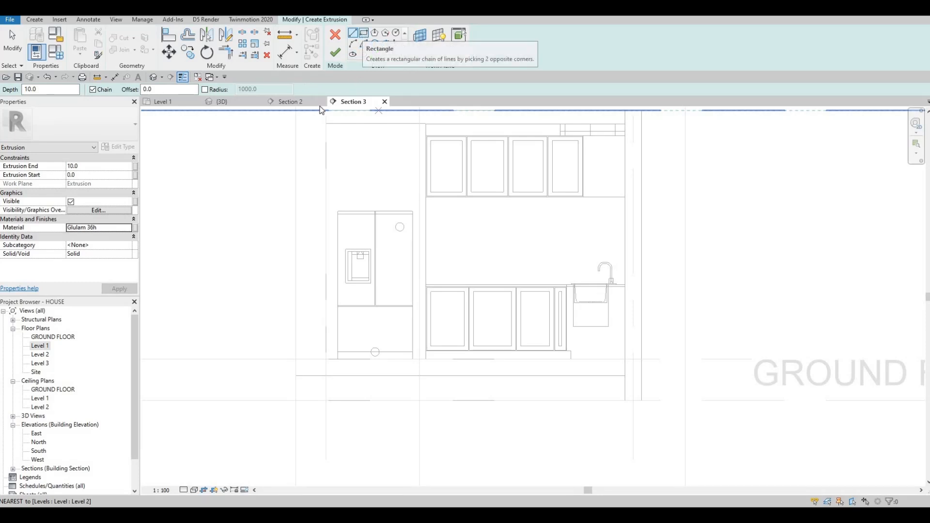
Sketch a rectangle with a 10 offset filling the space above the fridge up to the ceiling.
left_click(364, 34)
left_click(163, 89)
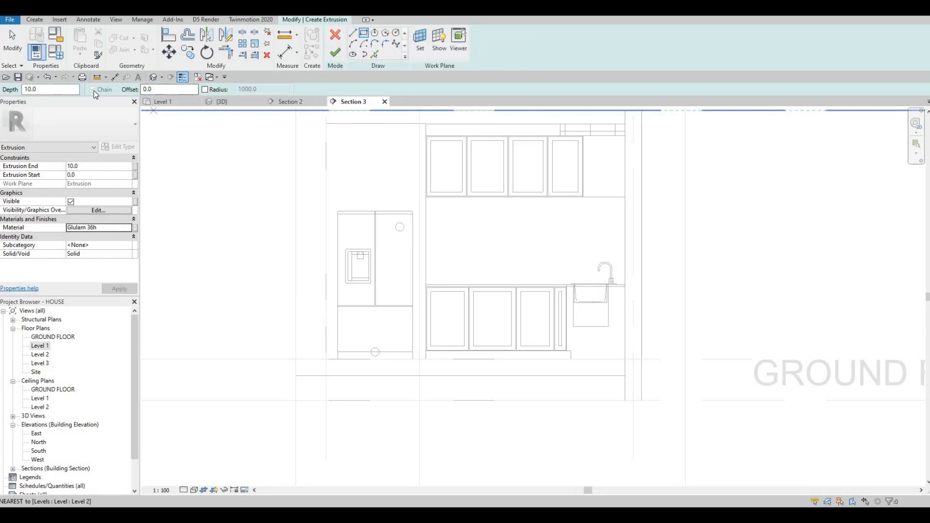
type("10")
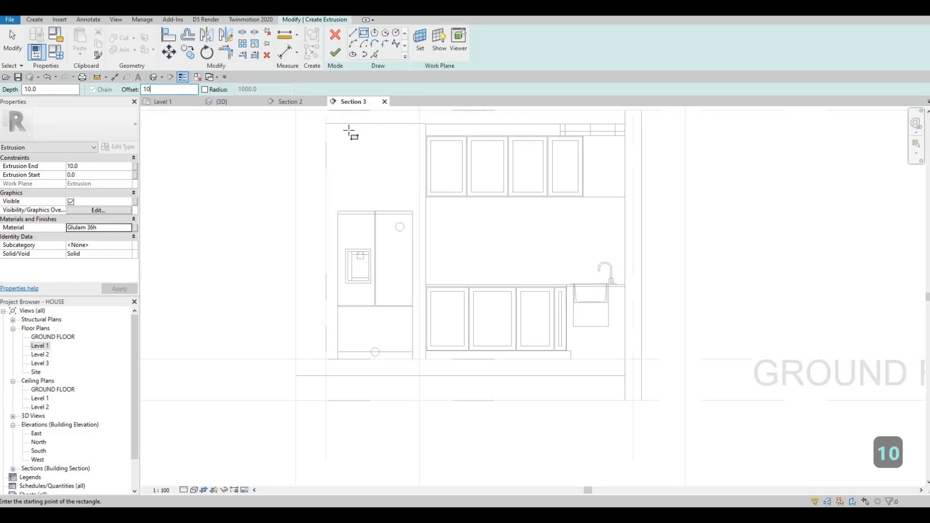
scroll(326, 128, "up", 2)
left_click(305, 115)
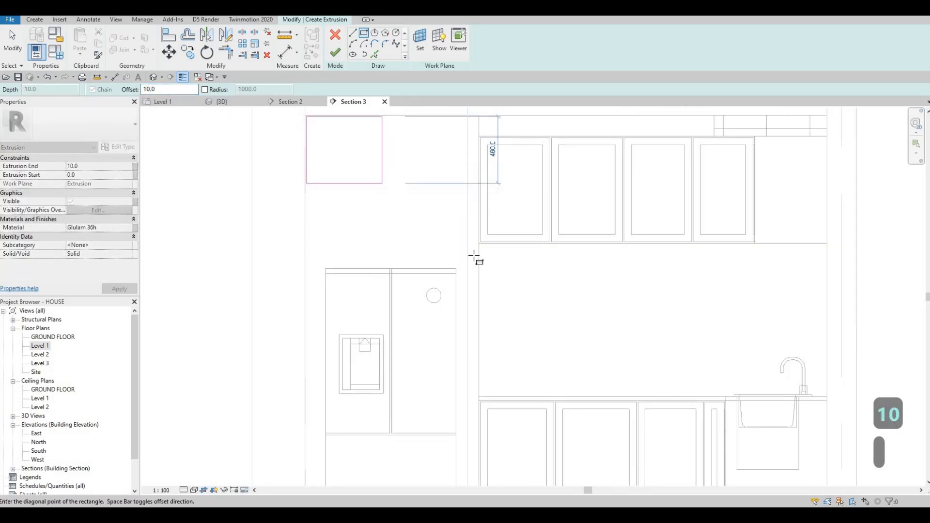
scroll(462, 270, "up", 2)
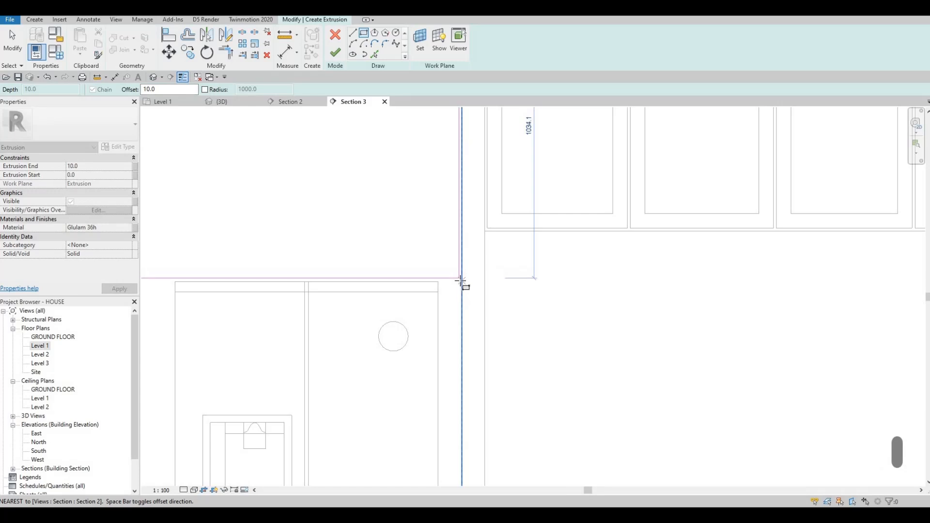
left_click(462, 280)
scroll(319, 295, "down", 3)
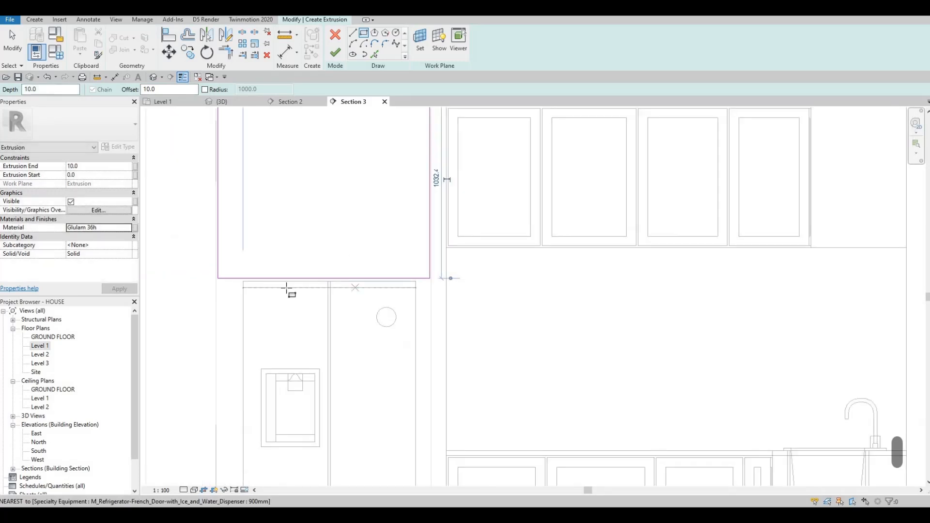
Sketch a narrow rectangle along the fridge's left side, below the upper box.
mouse_move(274, 287)
middle_mouse_down()
mouse_move(310, 116)
mouse_move(271, 292)
middle_mouse_up()
scroll(274, 301, "down", 1)
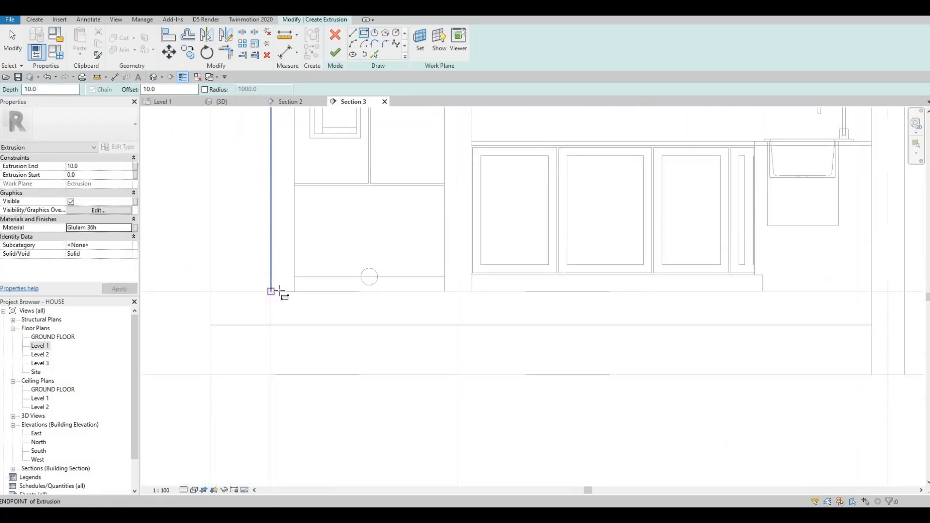
left_click(272, 293)
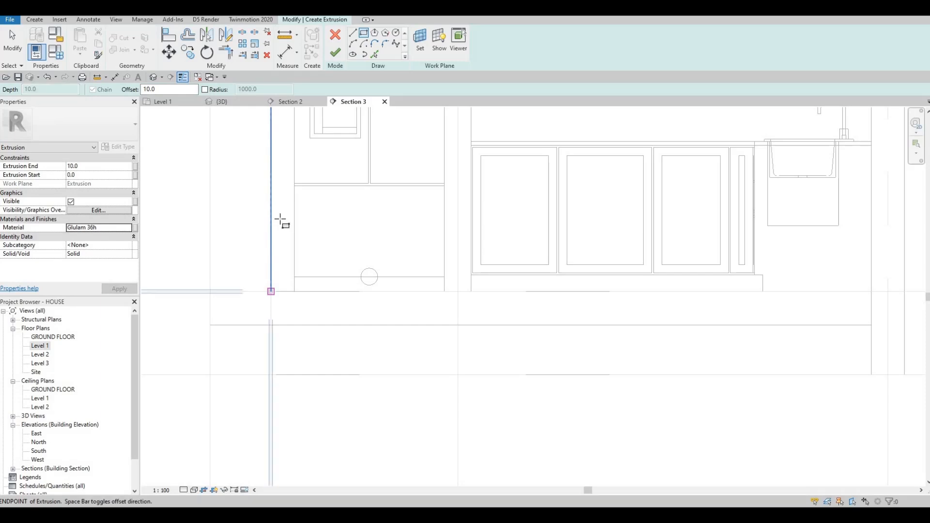
scroll(283, 219, "down", 1)
middle_click_drag(283, 219, 272, 397)
Sketch a narrow rectangle along the fridge's right side beside the wall cabinets, then exit the drawing tool.
scroll(275, 223, "up", 5)
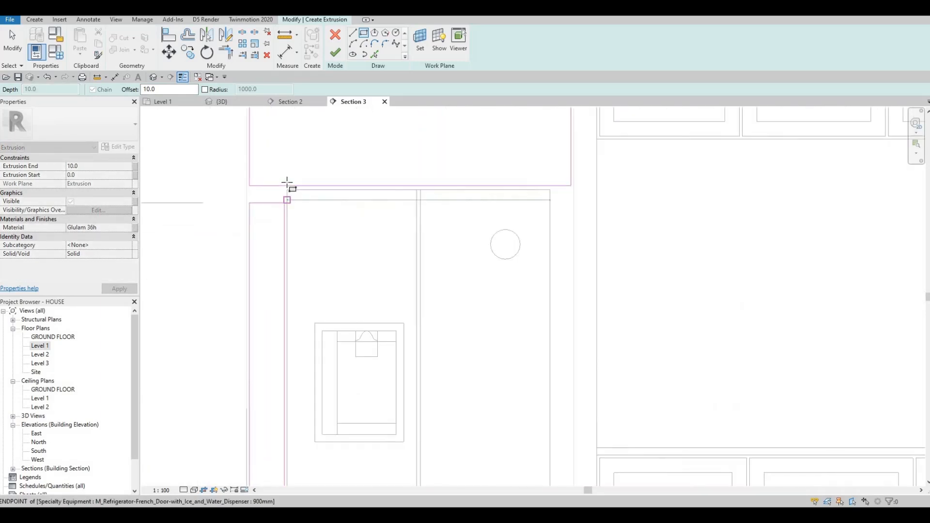
scroll(284, 186, "up", 2)
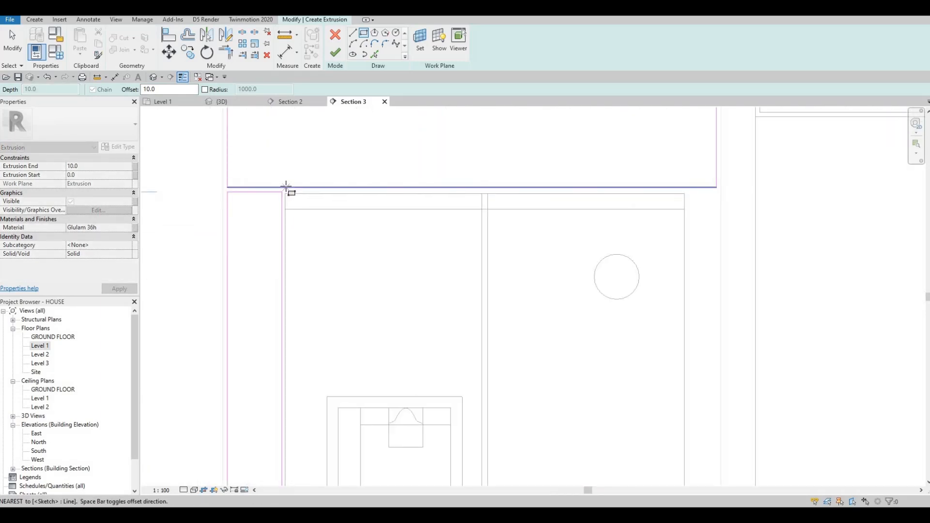
left_click(285, 187)
scroll(380, 188, "down", 4)
middle_click_drag(455, 285, 332, 101)
scroll(410, 397, "up", 3)
left_click(410, 397)
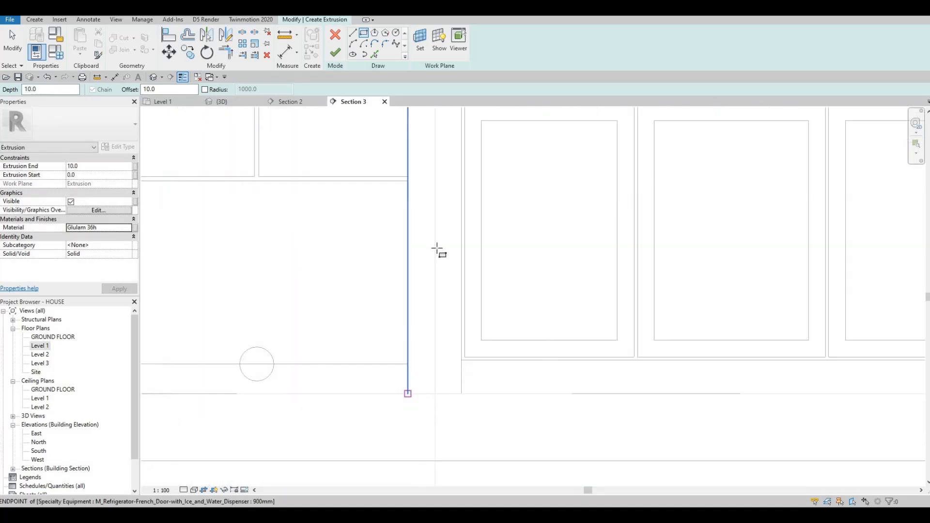
scroll(420, 216, "down", 1)
middle_click_drag(432, 139, 418, 318)
scroll(412, 269, "up", 1)
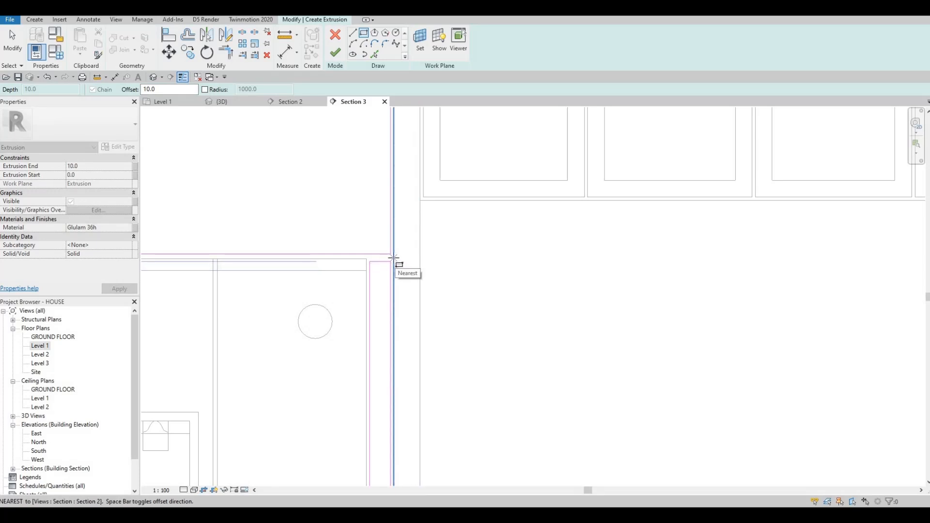
scroll(393, 257, "down", 4)
scroll(394, 259, "up", 2)
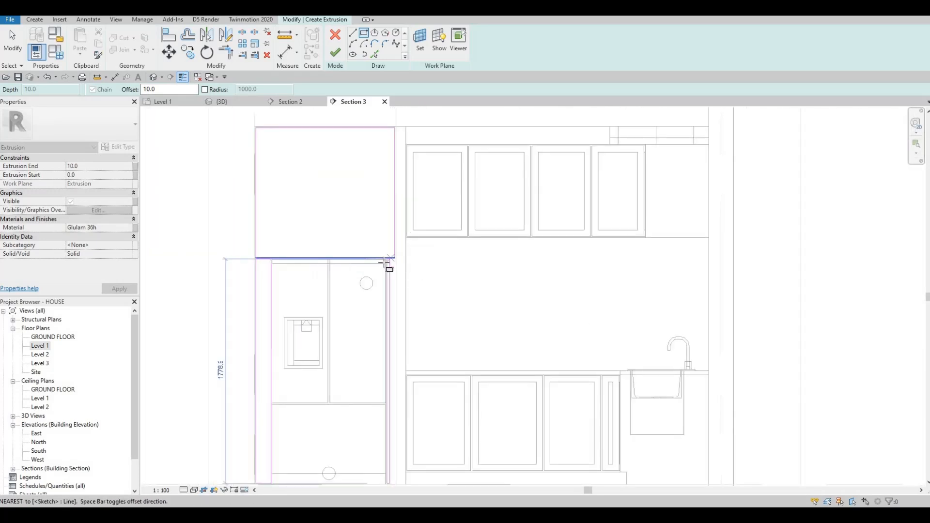
middle_click_drag(408, 228, 385, 276)
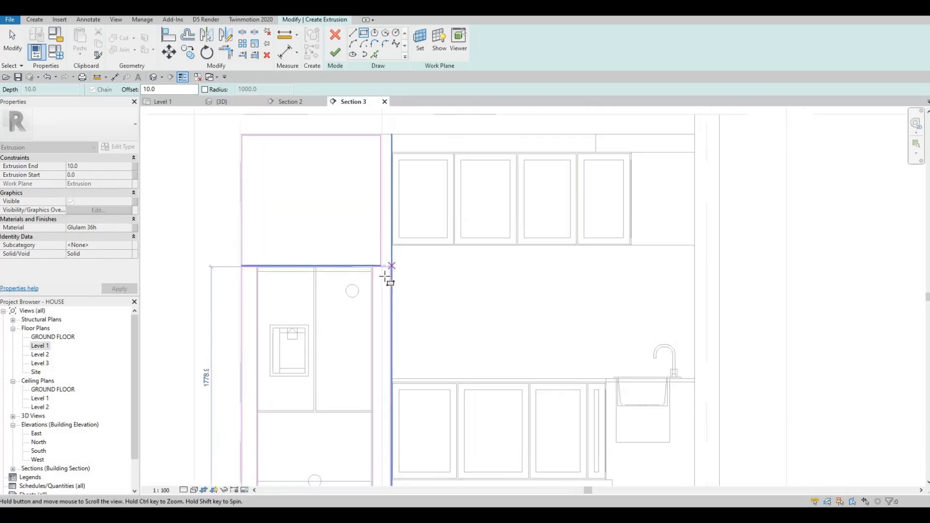
scroll(385, 276, "down", 2)
scroll(386, 274, "up", 4)
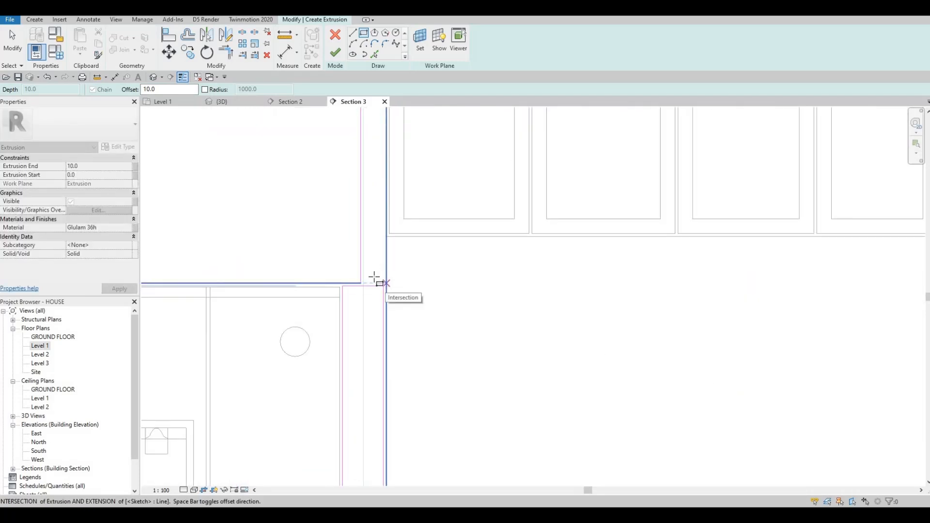
left_click(374, 280)
scroll(378, 281, "down", 3)
key("Escape")
key("Escape")
key("Escape")
key("Escape")
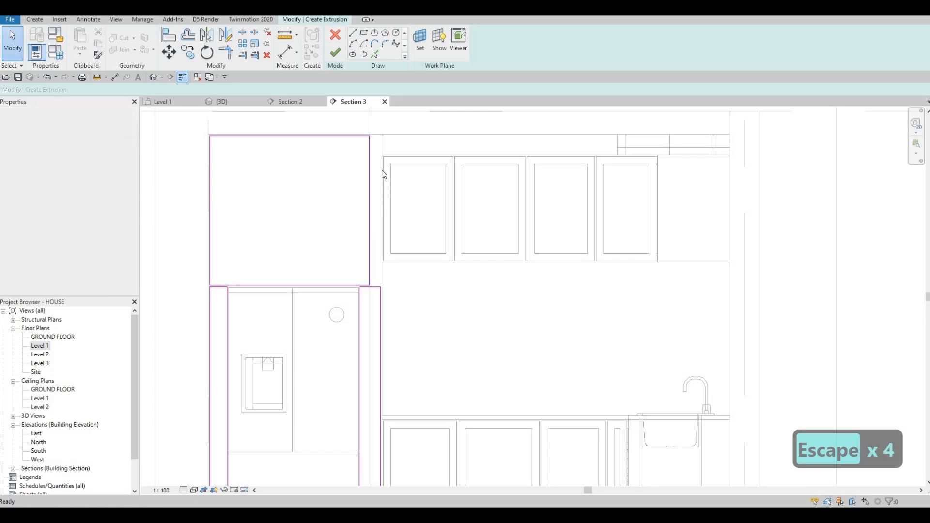
Adjust the upper box's right edge so it lines up with the right side panel.
scroll(369, 143, "up", 3)
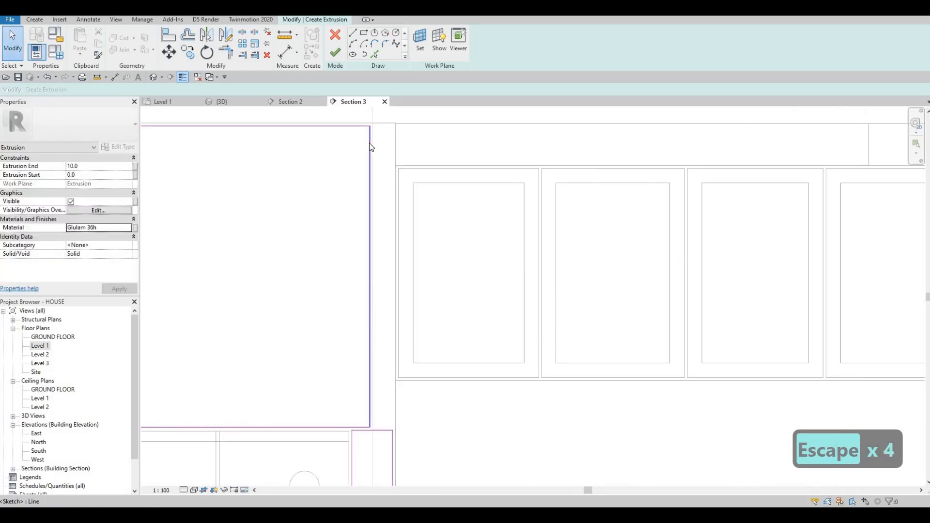
left_click_drag(369, 143, 393, 143)
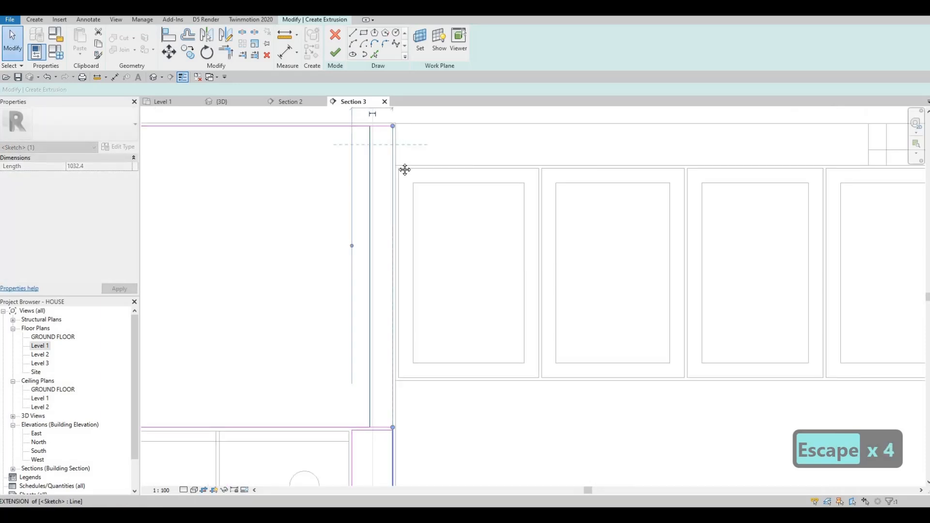
key("Escape")
key("Escape")
scroll(388, 155, "up", 2)
left_click(379, 133)
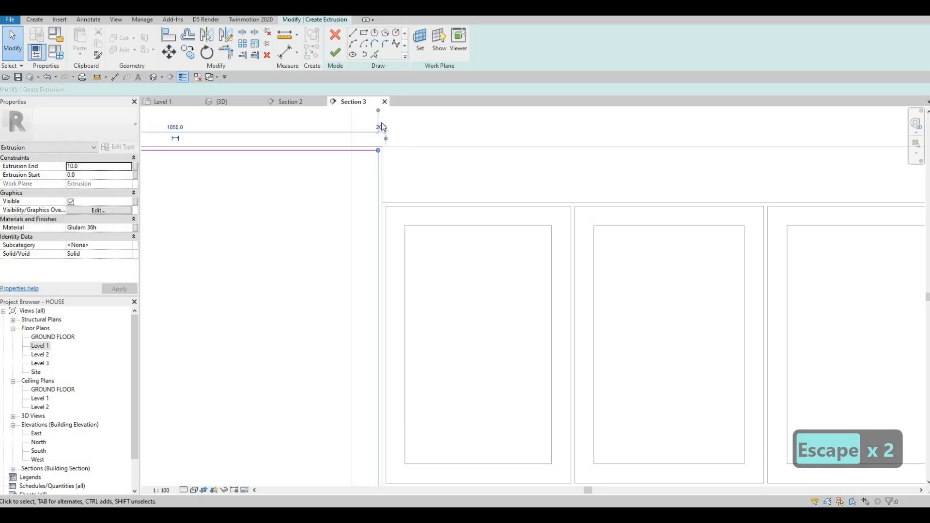
scroll(388, 145, "up", 2)
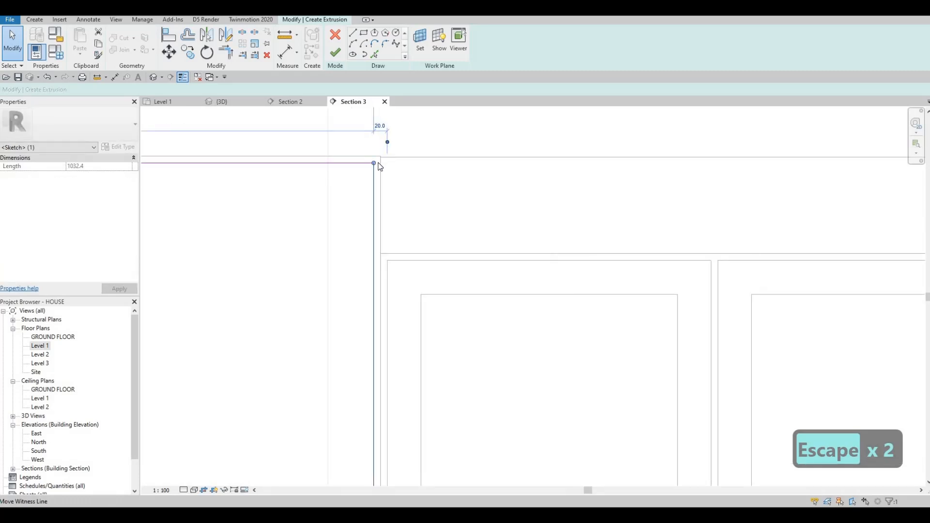
left_click_drag(379, 163, 379, 133)
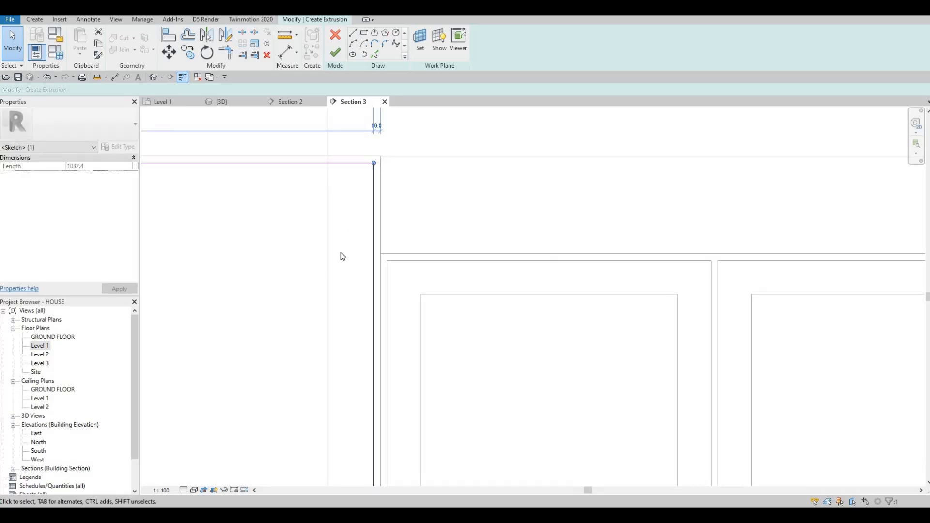
scroll(342, 256, "down", 2)
scroll(355, 208, "up", 3)
key("Escape")
Align the upper box's edge with the right side panel using Align.
key("Escape")
scroll(336, 261, "up", 2)
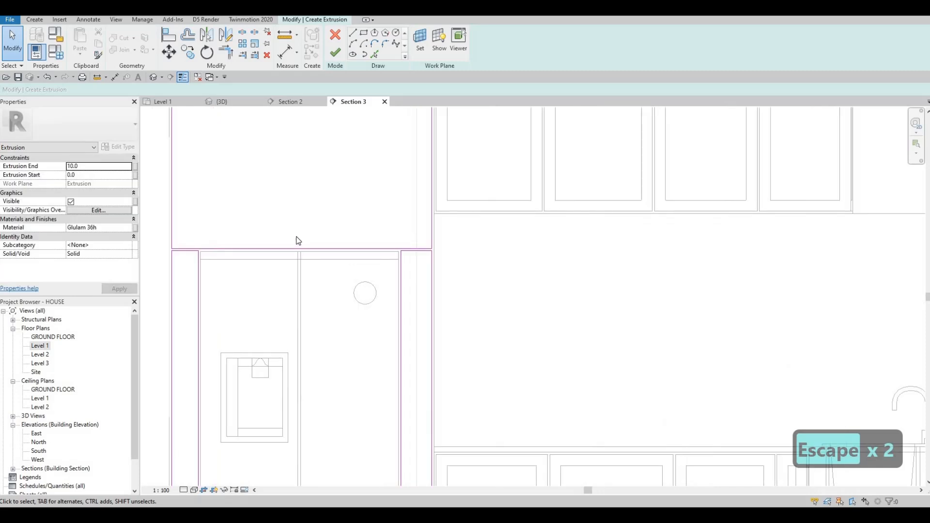
middle_click_drag(298, 241, 287, 243)
key("Escape")
key("Escape")
key("Escape")
key("a")
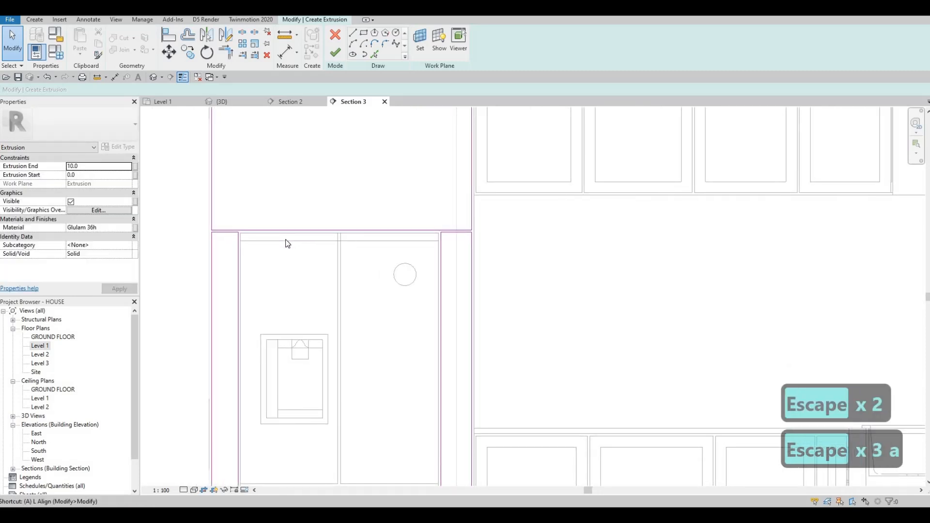
key("l")
scroll(475, 222, "up", 3)
left_click(475, 221)
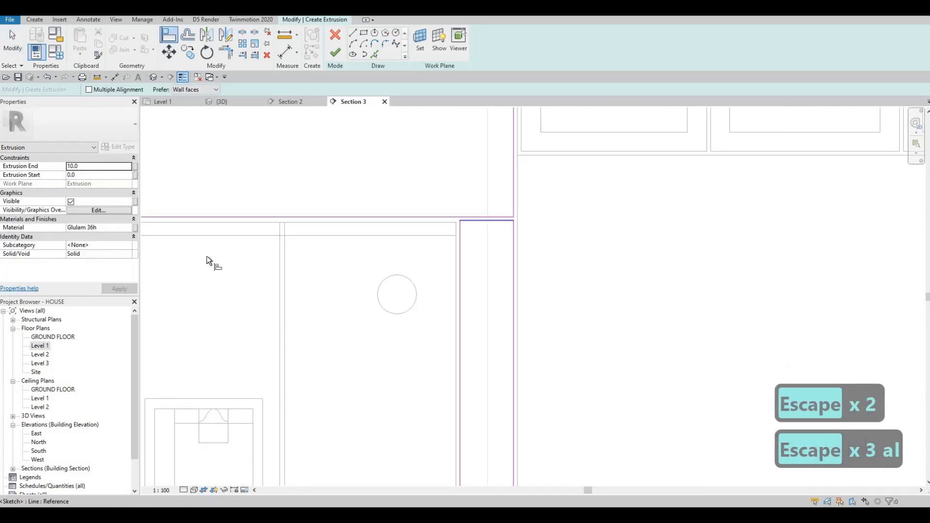
mouse_move(151, 227)
middle_mouse_down()
mouse_move(411, 217)
mouse_move(355, 228)
mouse_move(368, 261)
middle_mouse_up()
left_click(399, 213)
key("Escape")
key("Escape")
key("Escape")
scroll(362, 239, "down", 2)
scroll(417, 354, "down", 2)
middle_click_drag(418, 353, 363, 300)
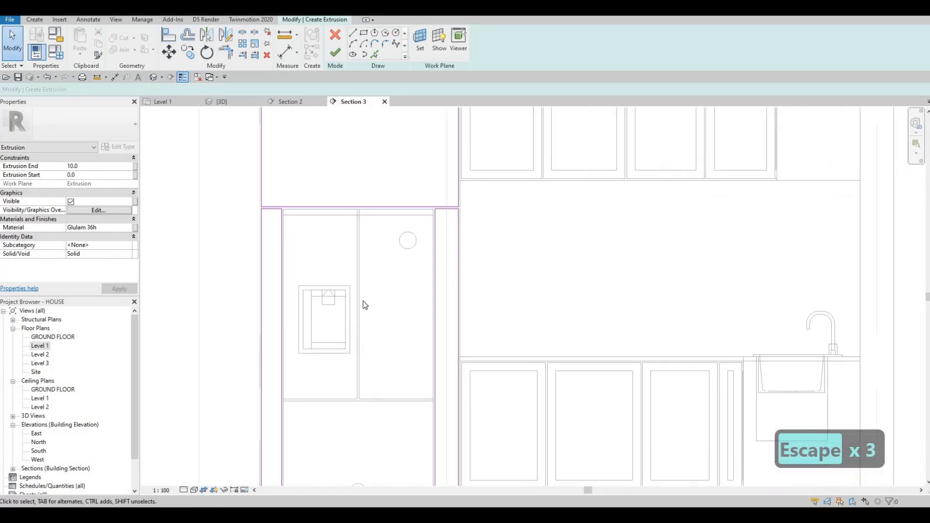
middle_click_drag(358, 332, 358, 324)
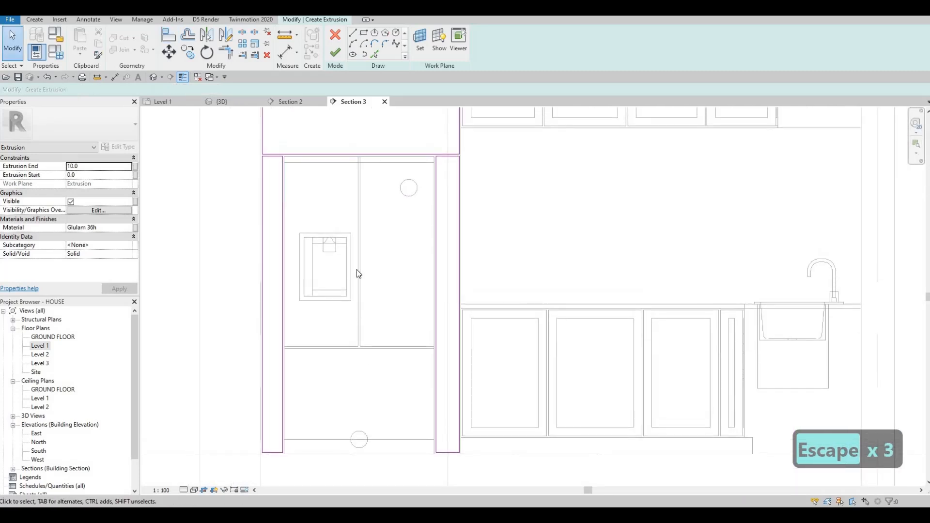
middle_click_drag(352, 287, 351, 318)
middle_click_drag(352, 266, 350, 340)
scroll(346, 264, "down", 2)
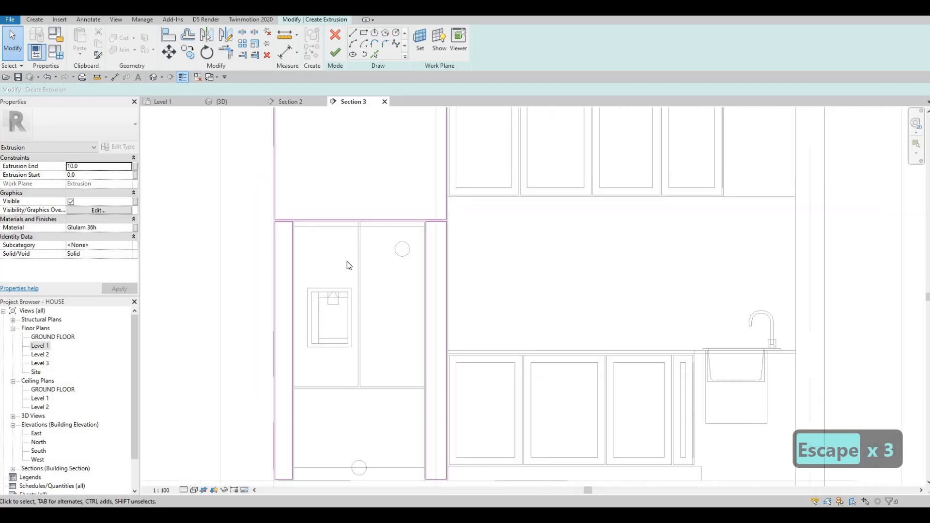
Draw a horizontal dividing line across the upper box and move it to about 252 mm below the top.
left_click(353, 34)
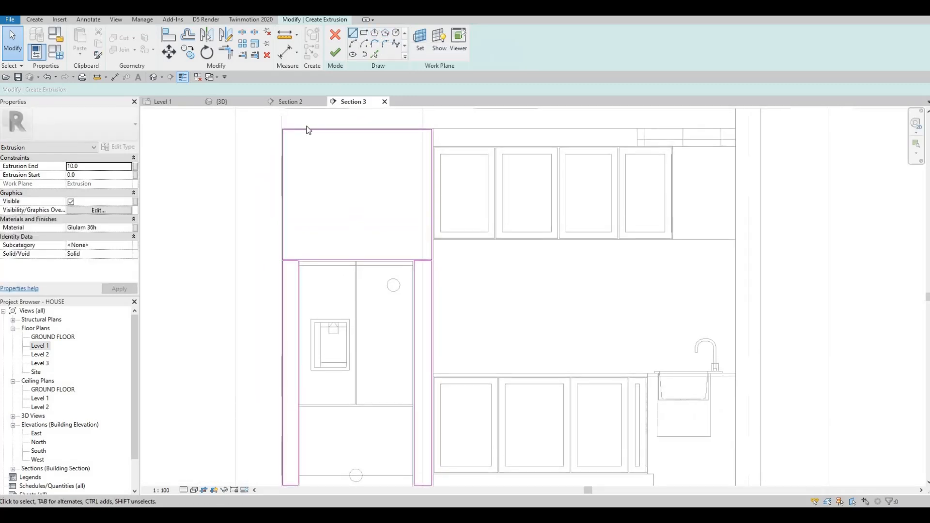
left_click(281, 190)
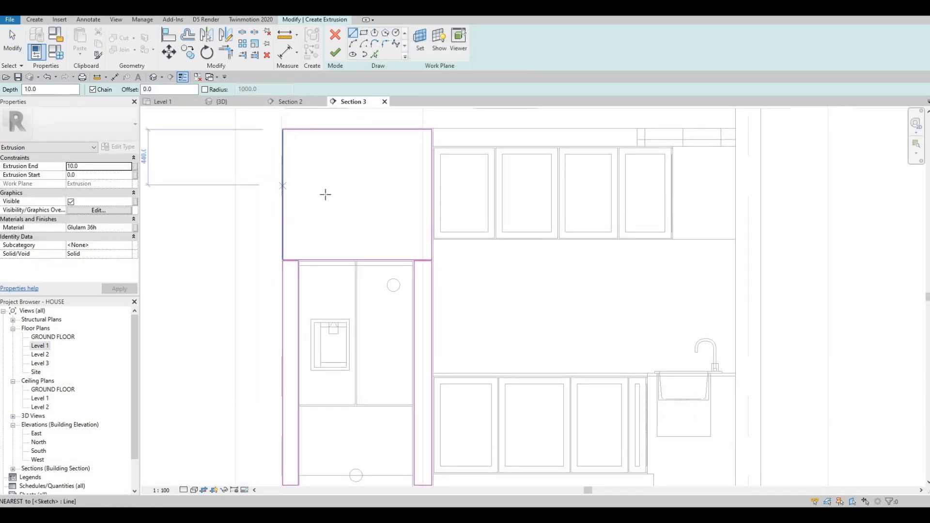
left_click(432, 194)
key("Escape")
key("Escape")
left_click(353, 194)
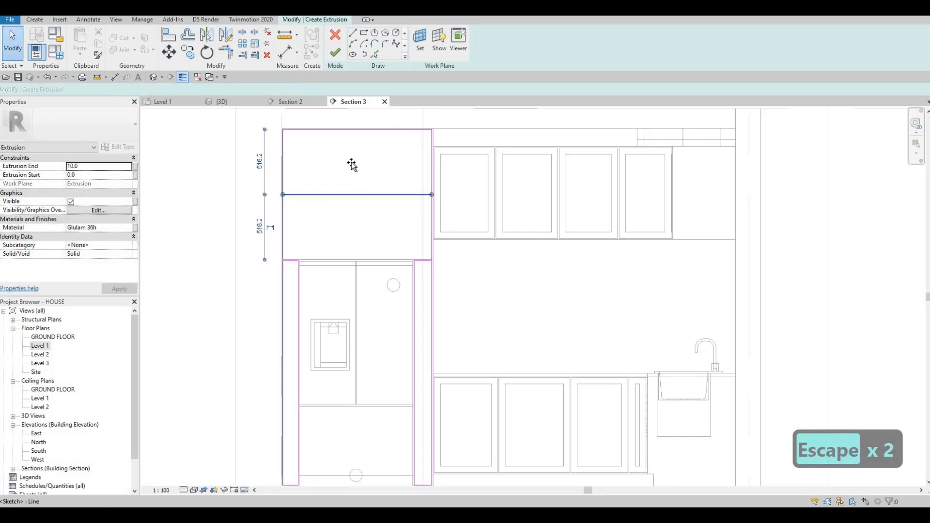
mouse_move(351, 163)
left_mouse_down()
mouse_move(334, 180)
mouse_move(334, 168)
left_mouse_up()
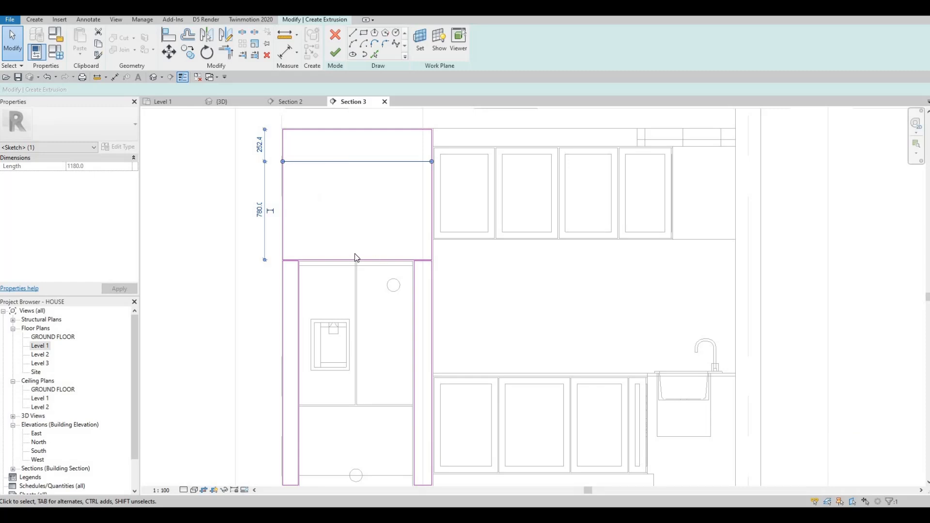
Draw a vertical line splitting the upper box's lower part into two halves, 590 mm from each side.
left_click(352, 38)
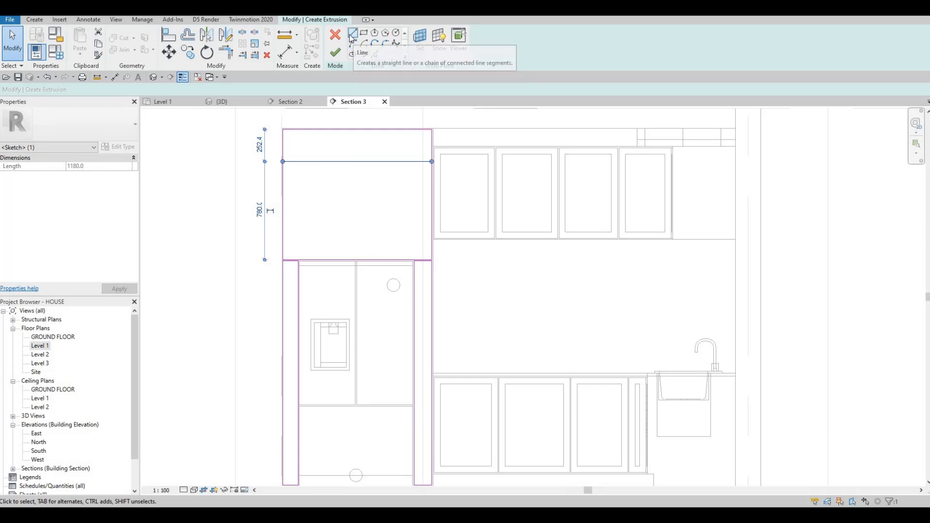
key("Escape")
scroll(264, 167, "up", 2)
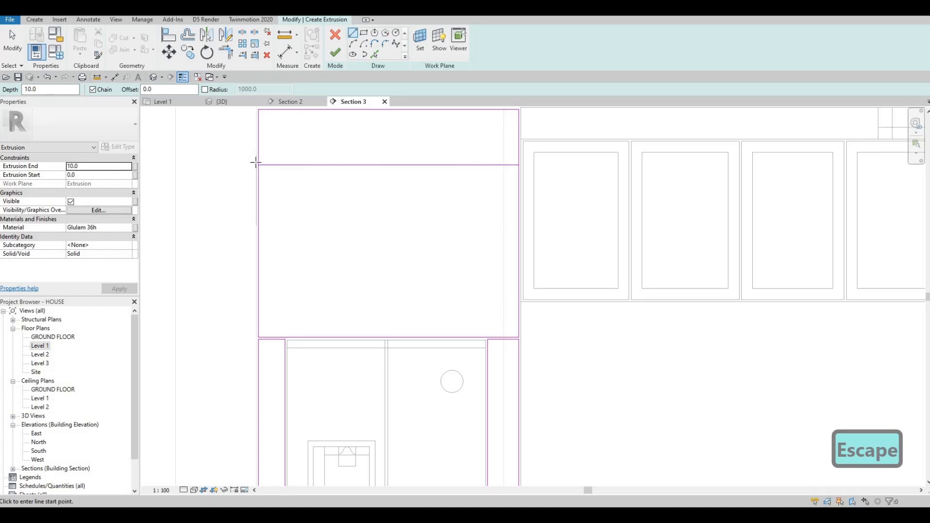
scroll(258, 165, "up", 3)
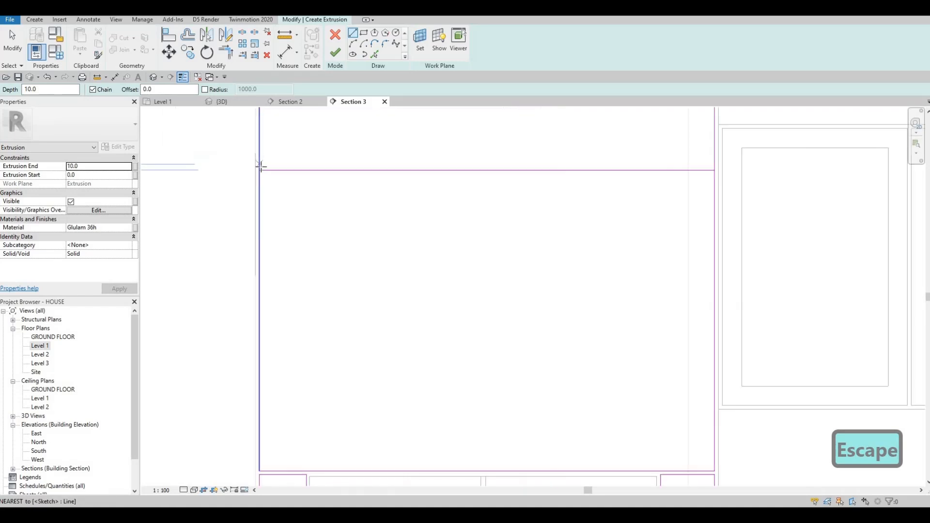
middle_click_drag(398, 162, 399, 159)
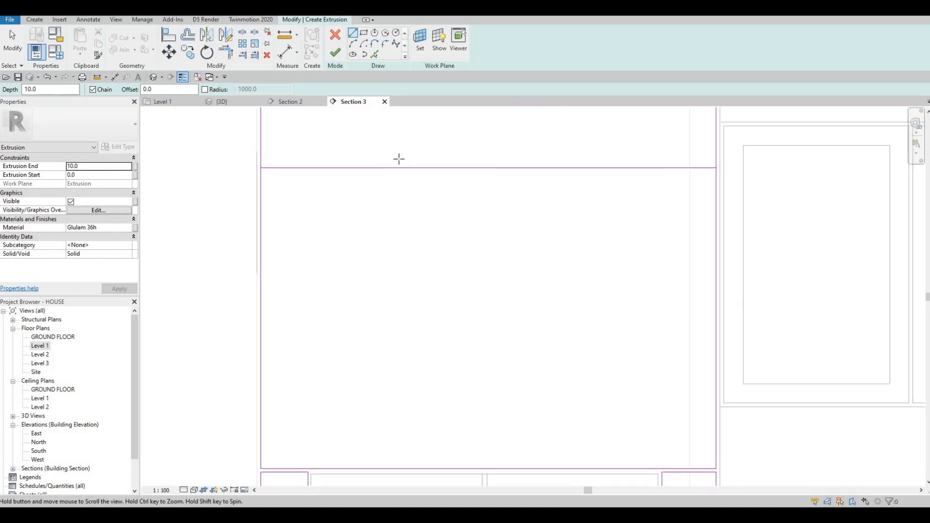
scroll(398, 159, "down", 2)
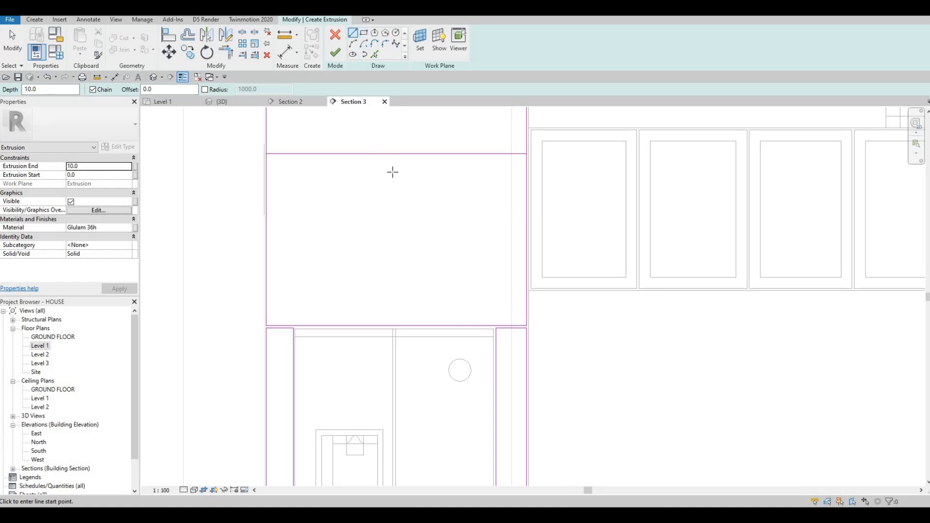
left_click(393, 154)
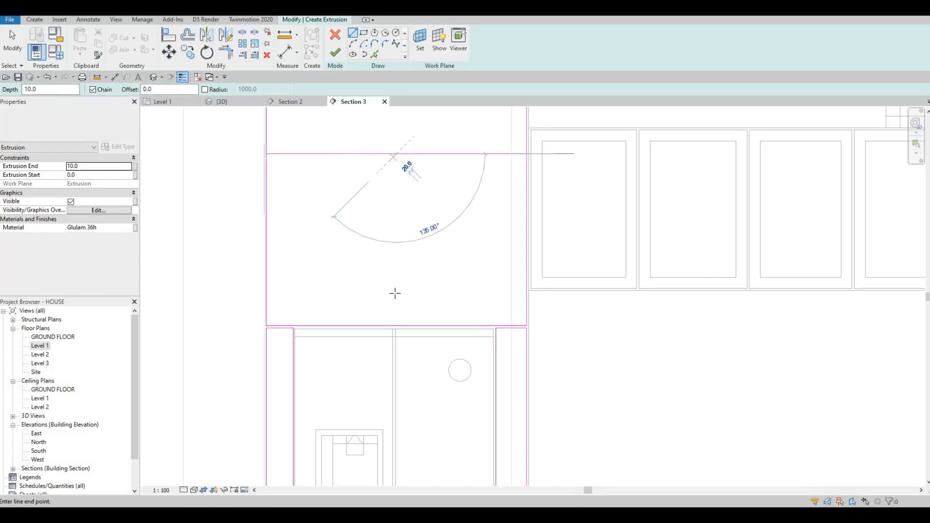
left_click(416, 321)
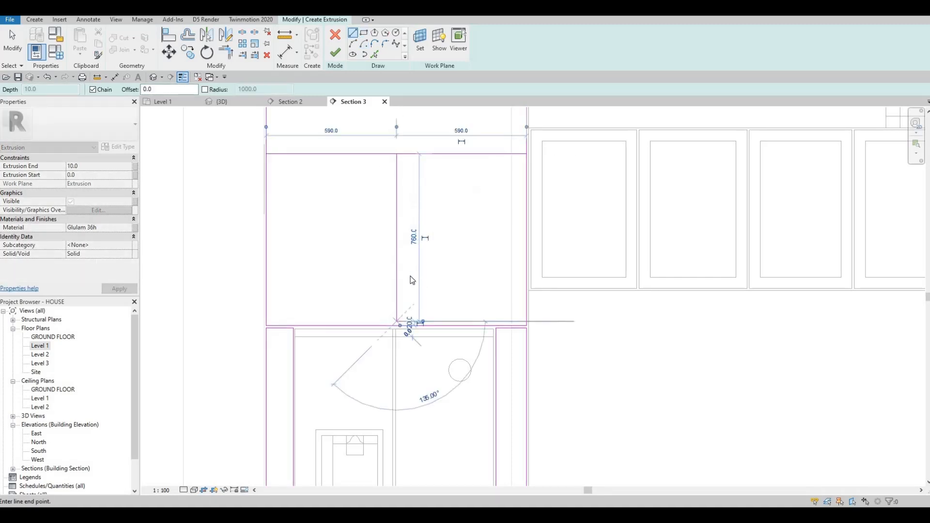
key("Escape")
key("Escape")
key("Escape")
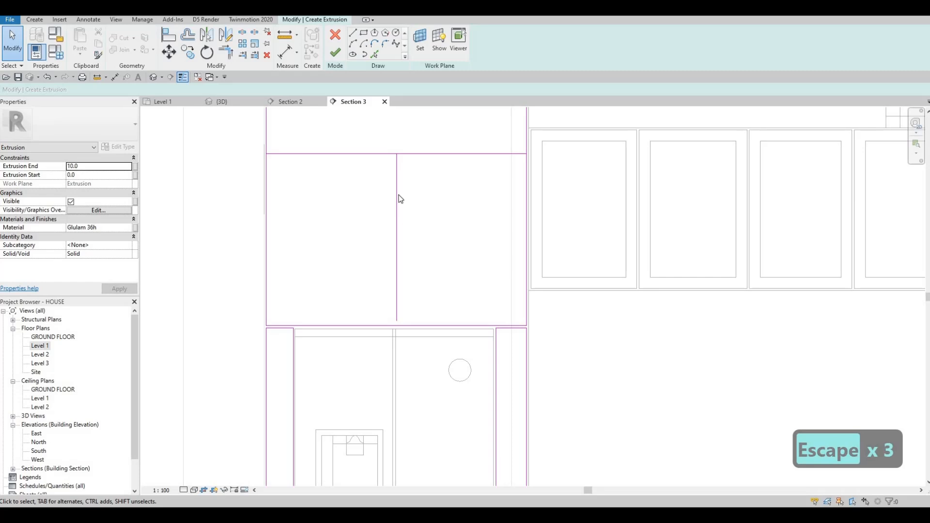
Copy the vertical dividing line 10 mm to the left.
key("Escape")
left_click(396, 199)
key("c")
key("o")
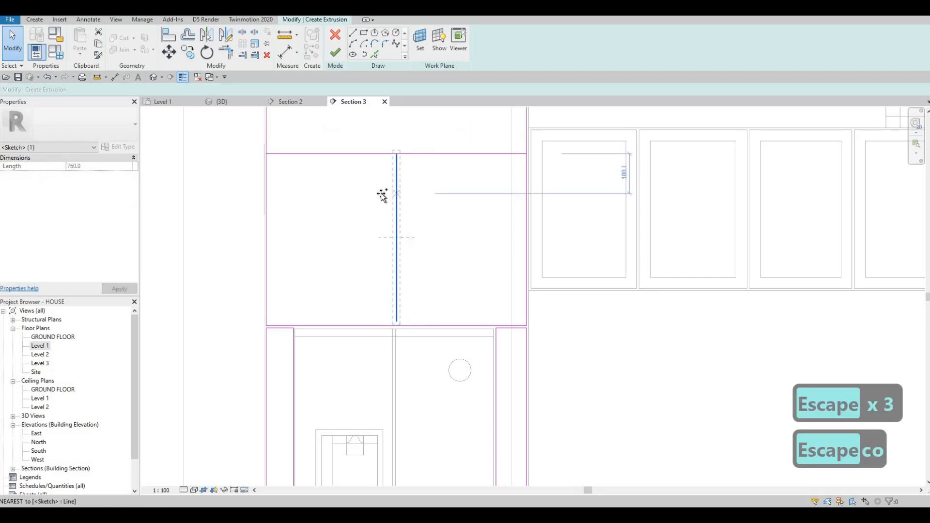
left_click(381, 193)
type("10")
key("Return")
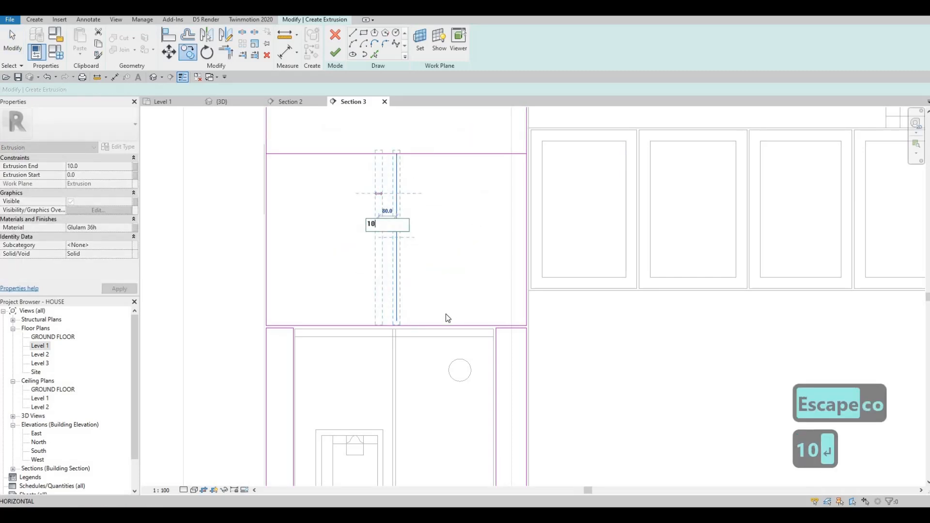
key("Escape")
Nudge both vertical dividing lines slightly to the left.
key("Escape")
scroll(386, 310, "up", 3)
scroll(359, 295, "up", 2)
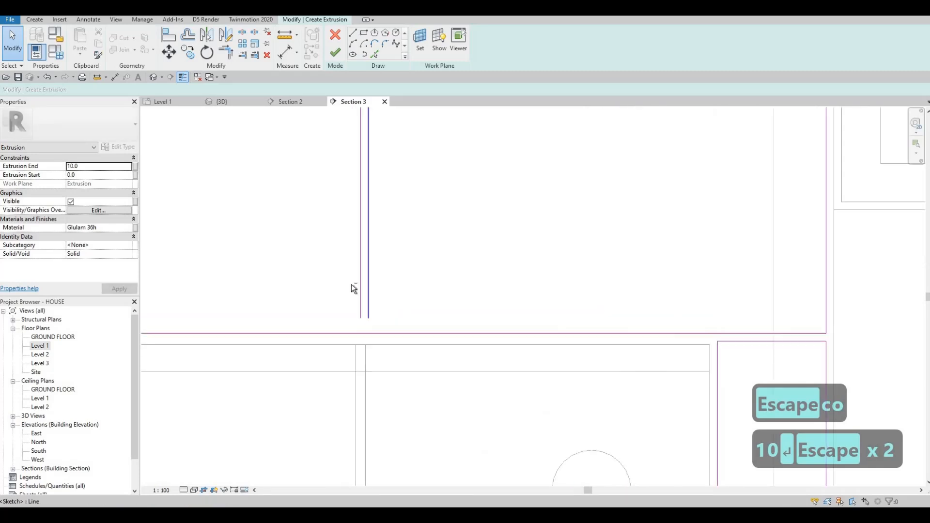
key("Escape")
key("Left")
key("Left")
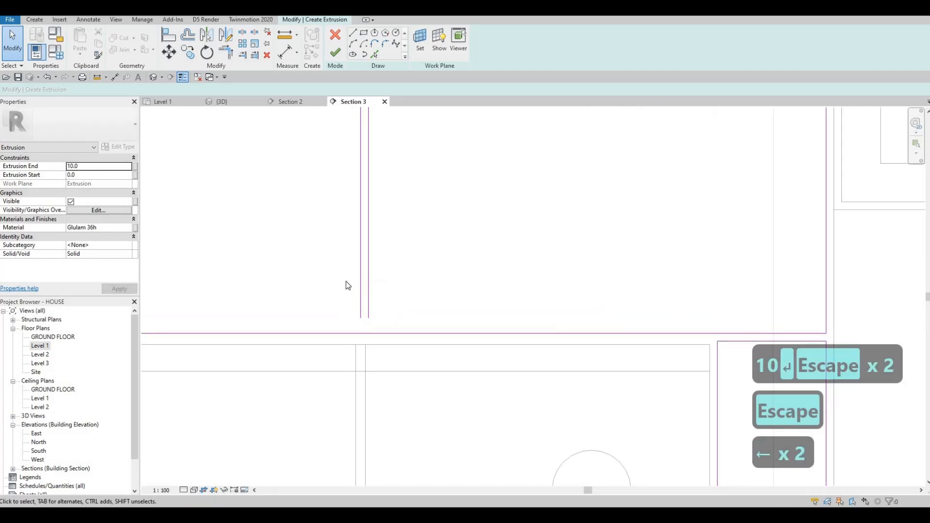
key("Escape")
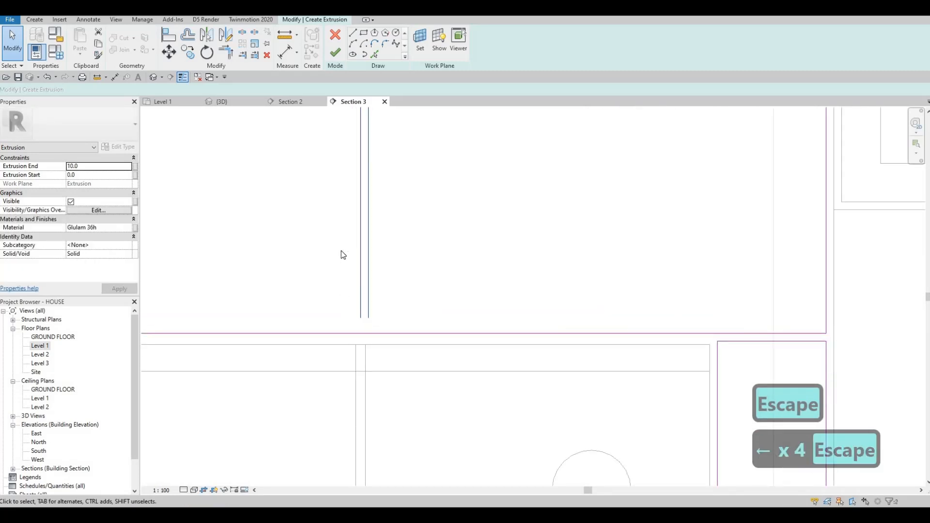
key("Left")
key("Left")
key("Left")
key("Right")
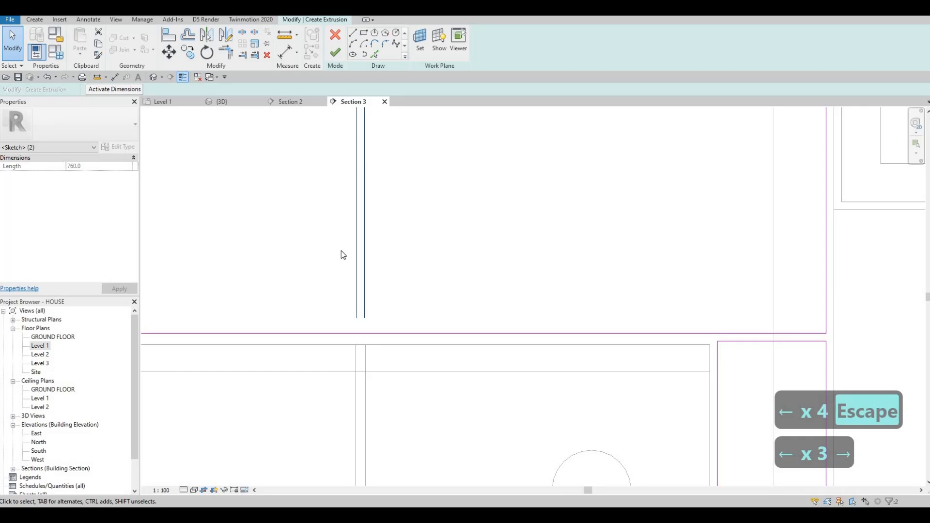
key("Escape")
key("Escape")
key("Escape")
Extend the copied line's lower end down to the upper box's bottom edge.
scroll(382, 289, "up", 2)
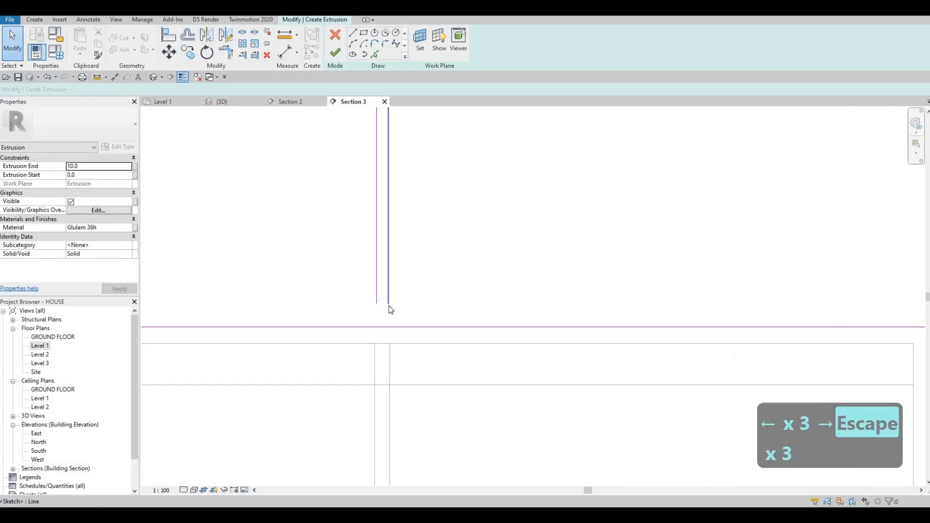
left_click(387, 327)
key("Escape")
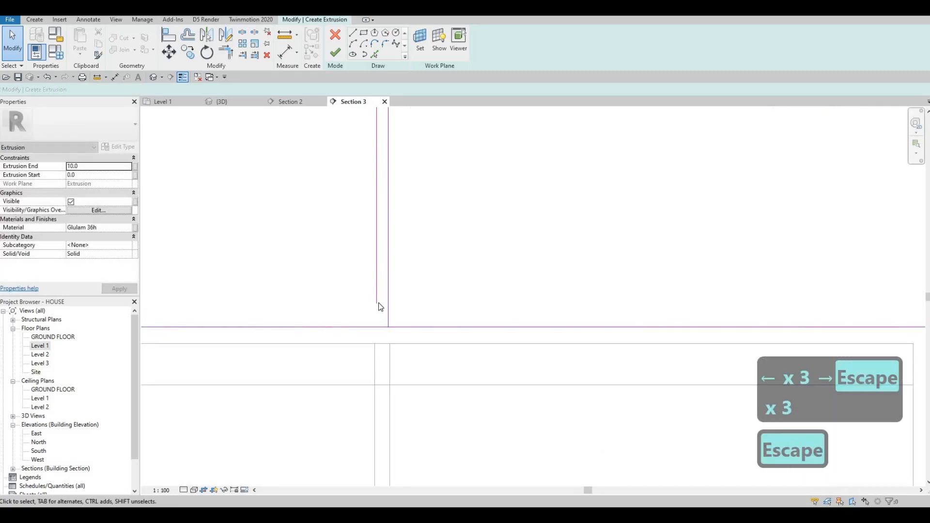
left_click_drag(376, 303, 376, 327)
key("Escape")
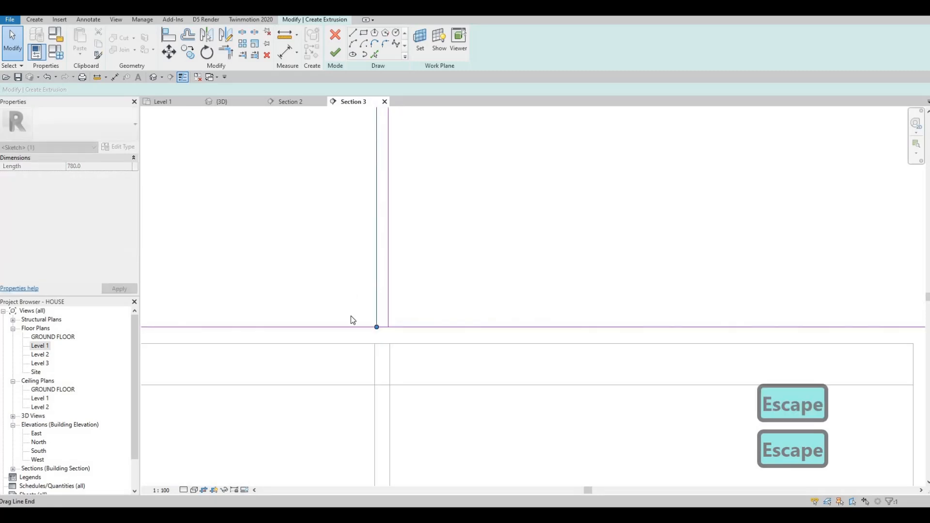
key("Escape")
Draw short horizontal lines across both side panels at worktop height.
scroll(356, 305, "down", 5)
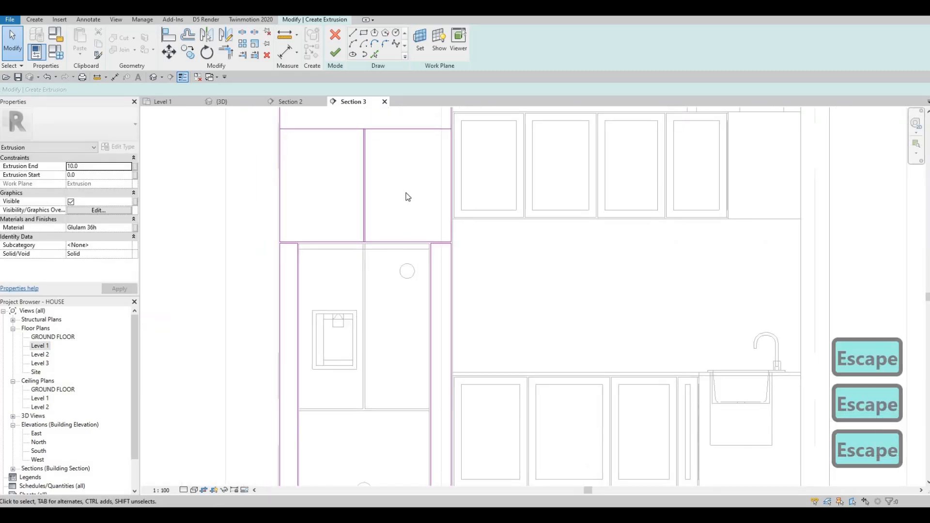
scroll(413, 225, "up", 2)
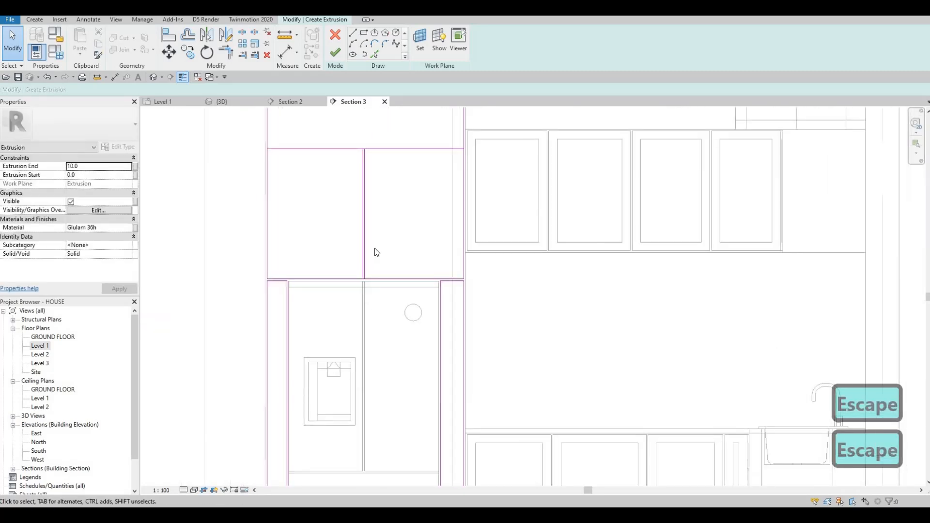
middle_click_drag(424, 394, 430, 257)
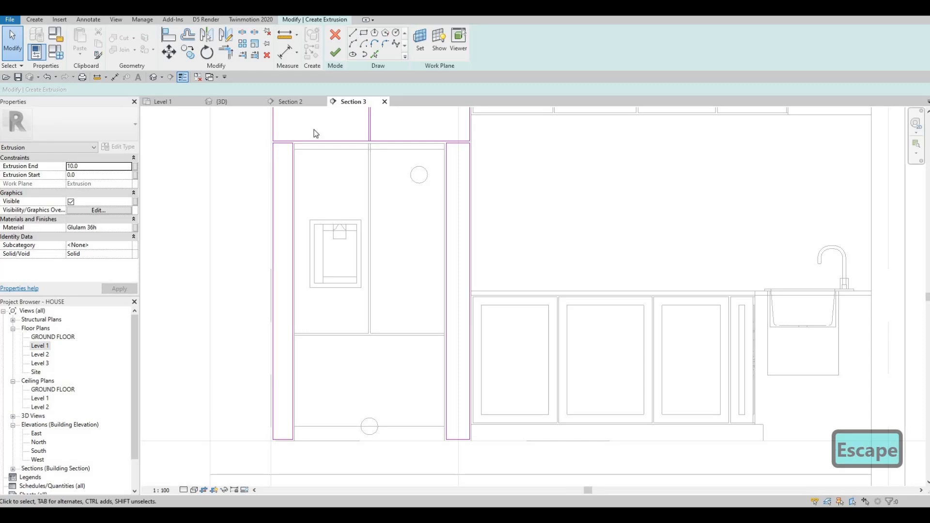
key("l")
key("i")
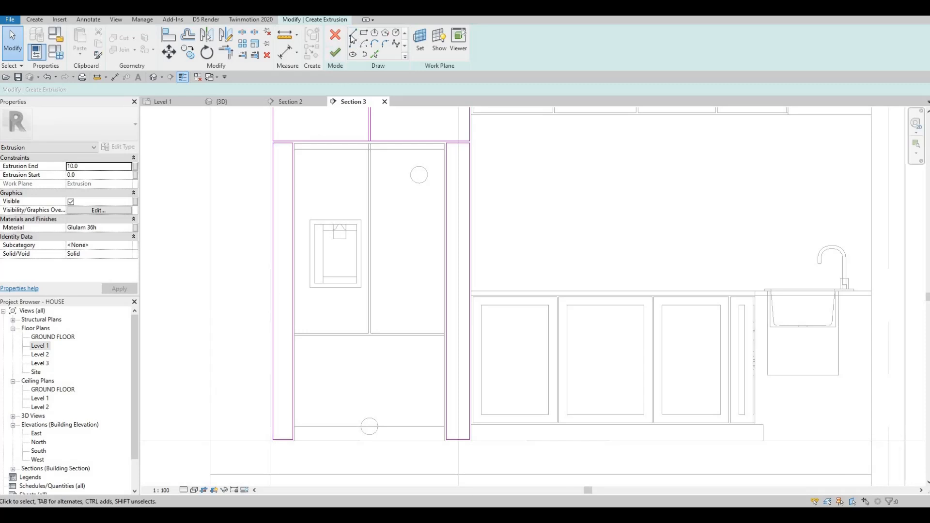
scroll(272, 301, "up", 2)
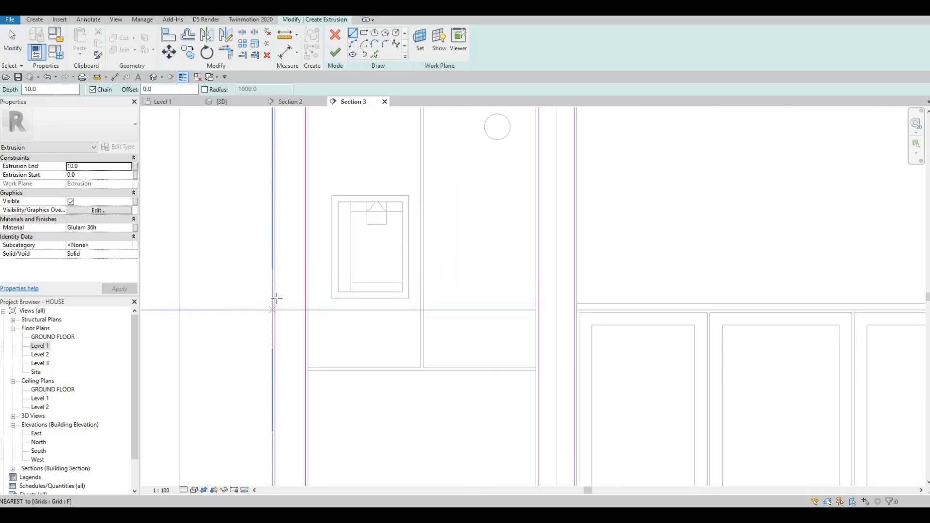
left_click(301, 305)
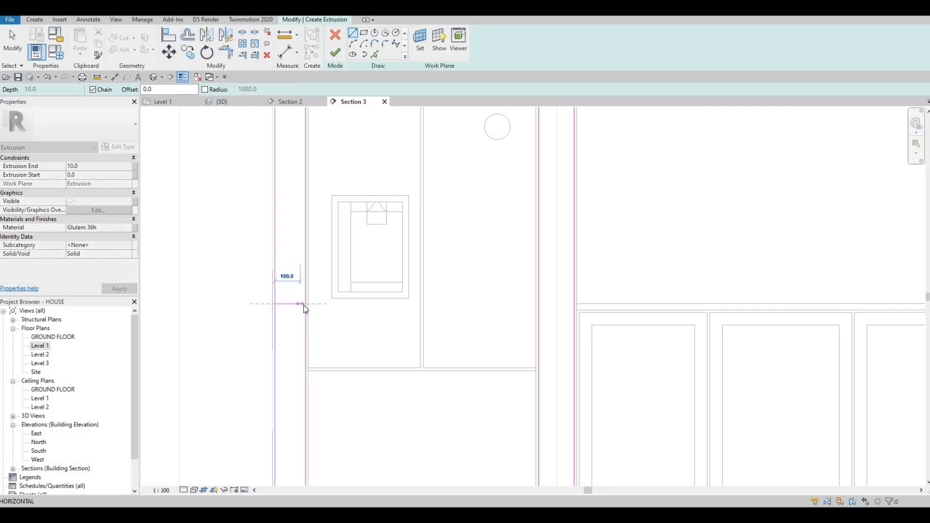
left_click(305, 304)
key("Escape")
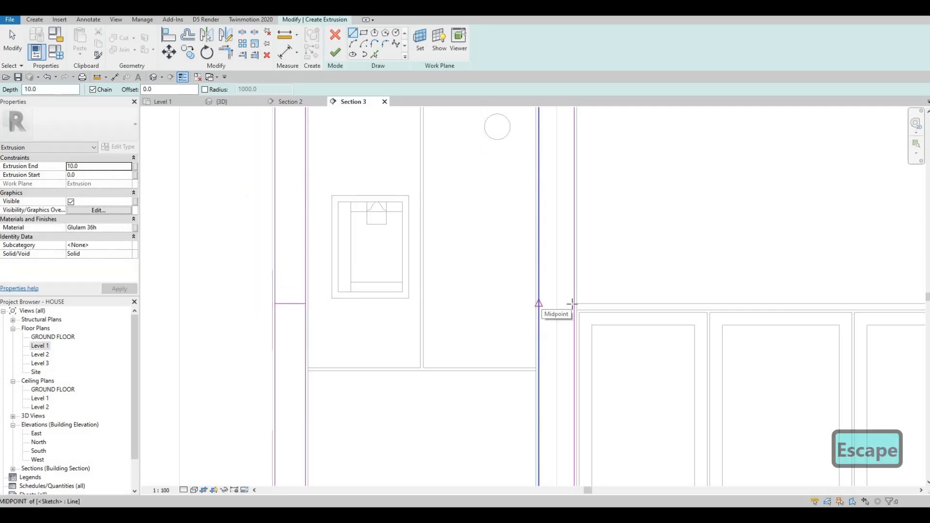
left_click(574, 303)
left_click(539, 304)
key("Escape")
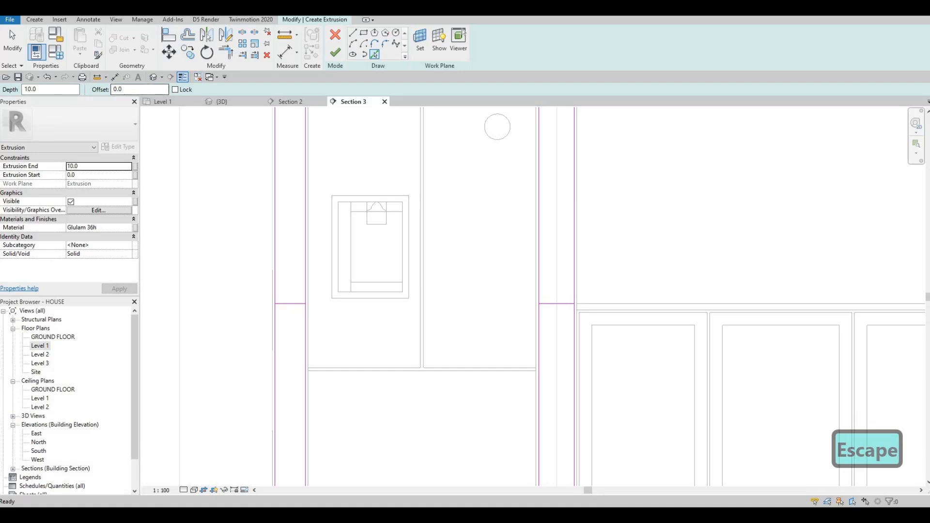
Offset both side-panel cross lines by 10 mm using Pick Lines.
type("10")
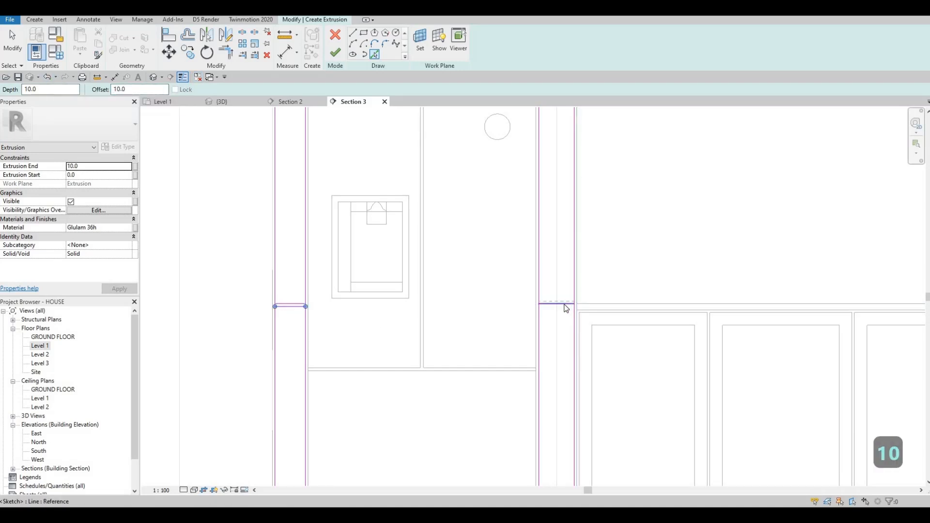
key("Escape")
scroll(341, 223, "down", 5)
key("Escape")
key("Escape")
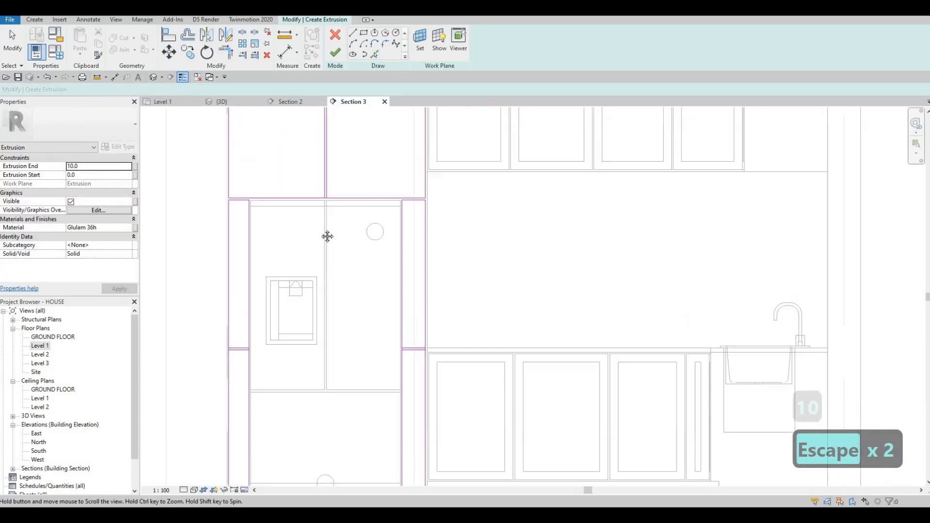
Split the upper box's bottom edge and both side panels' edges where the new dividing lines meet them.
middle_click_drag(320, 233, 320, 257)
key("Escape")
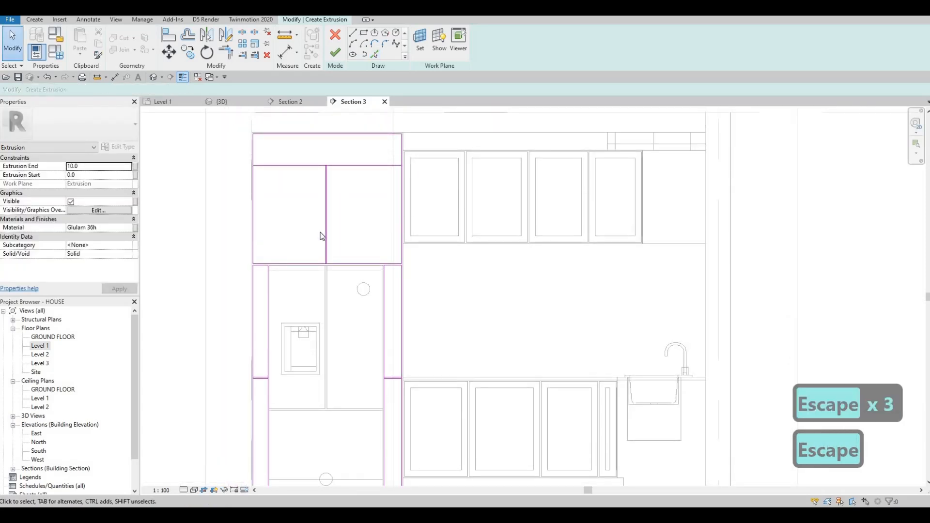
key("s")
key("l")
scroll(329, 127, "up", 3)
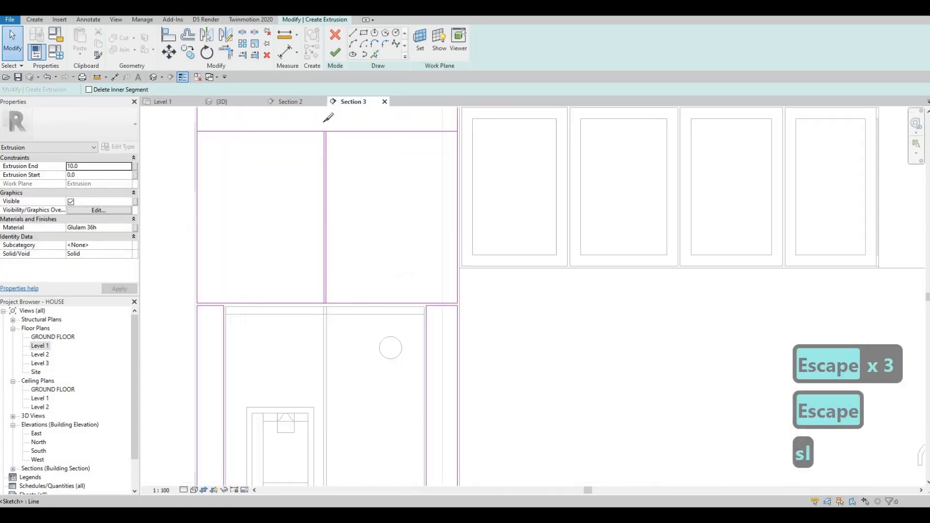
left_click(321, 425)
middle_click_drag(290, 373, 363, 147)
scroll(281, 238, "down", 4)
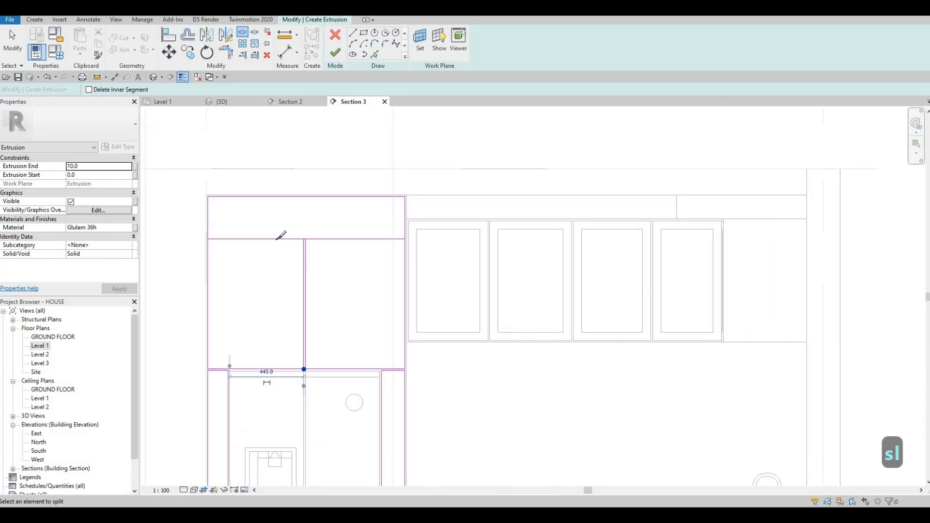
middle_click_drag(275, 359, 330, 109)
scroll(266, 266, "up", 3)
left_click(295, 273)
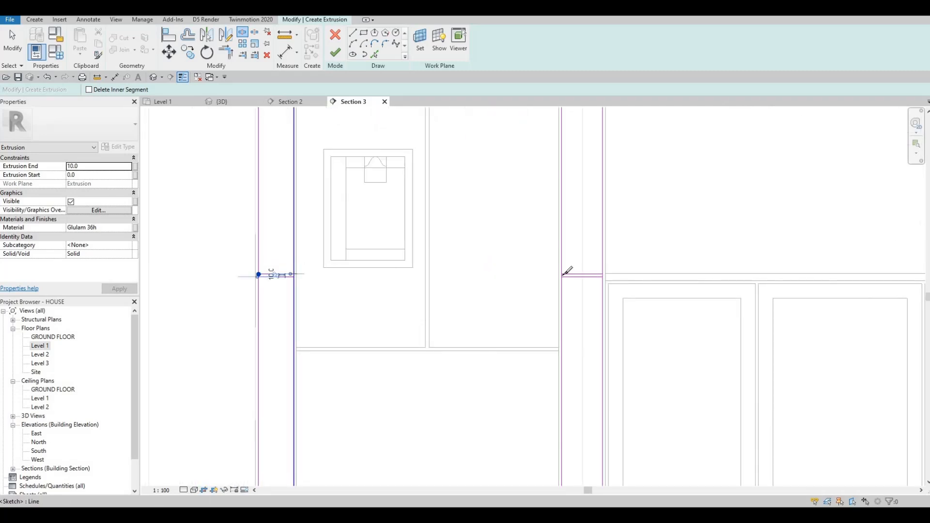
left_click(602, 274)
key("Escape")
key("Escape")
Trim the side-panel edges and cross lines into separate closed corners with Trim/Extend.
key("t")
key("r")
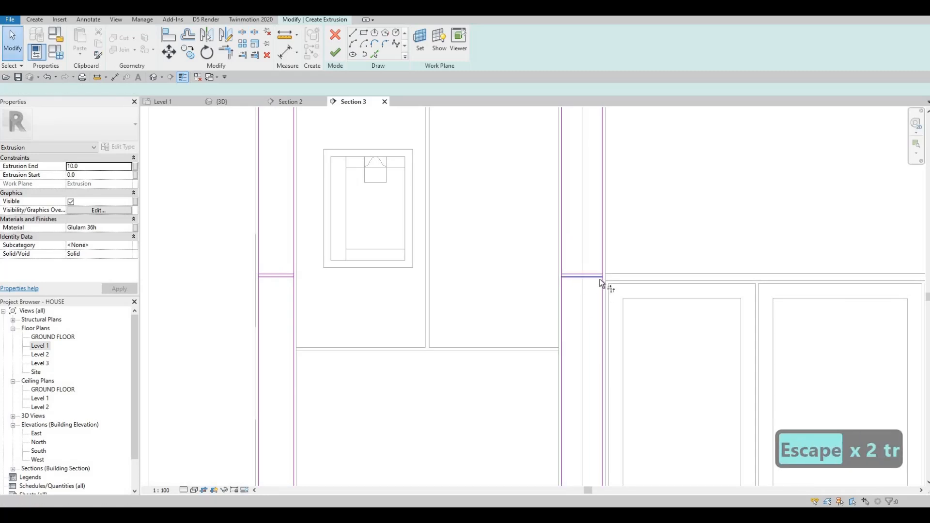
left_click(565, 290)
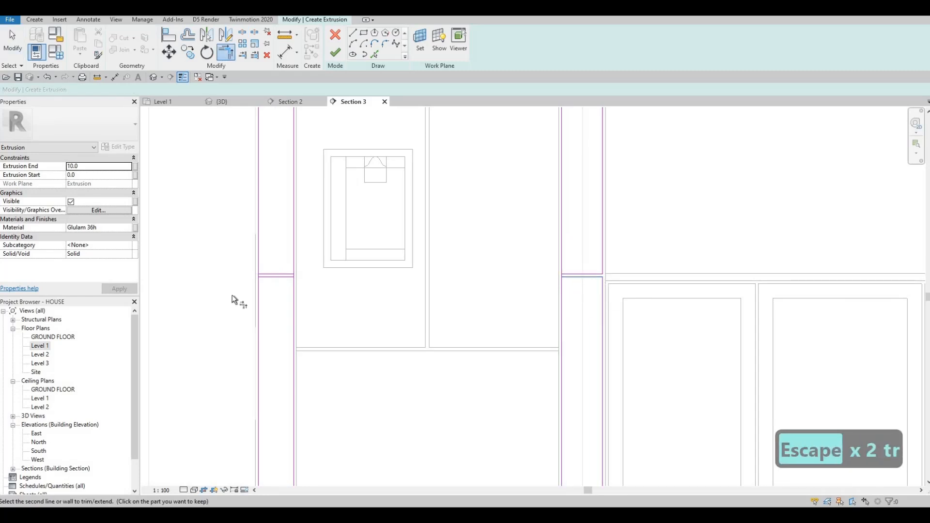
left_click(258, 281)
left_click(278, 276)
left_click(293, 281)
Trim the upper box's new dividing lines into separate closed panels with Trim/Extend.
middle_click_drag(355, 201, 321, 310)
scroll(334, 290, "down", 3)
scroll(385, 209, "up", 4)
left_click(376, 208)
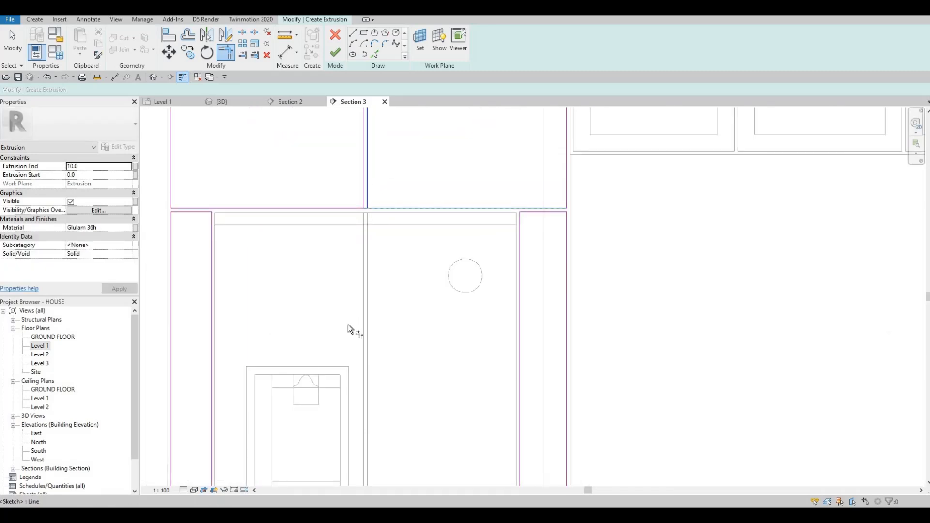
middle_click_drag(352, 254, 325, 425)
middle_click_drag(341, 214, 340, 299)
left_click(341, 232)
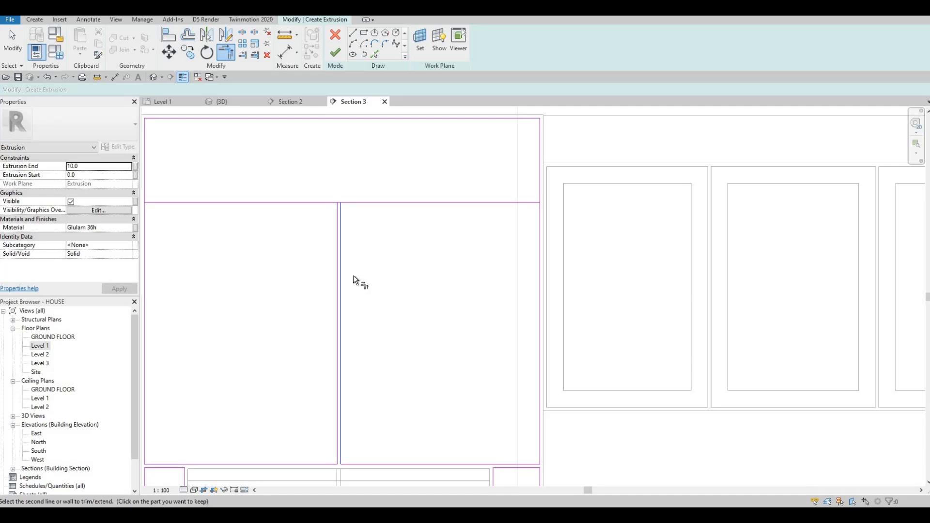
left_click(357, 203)
scroll(352, 276, "down", 2)
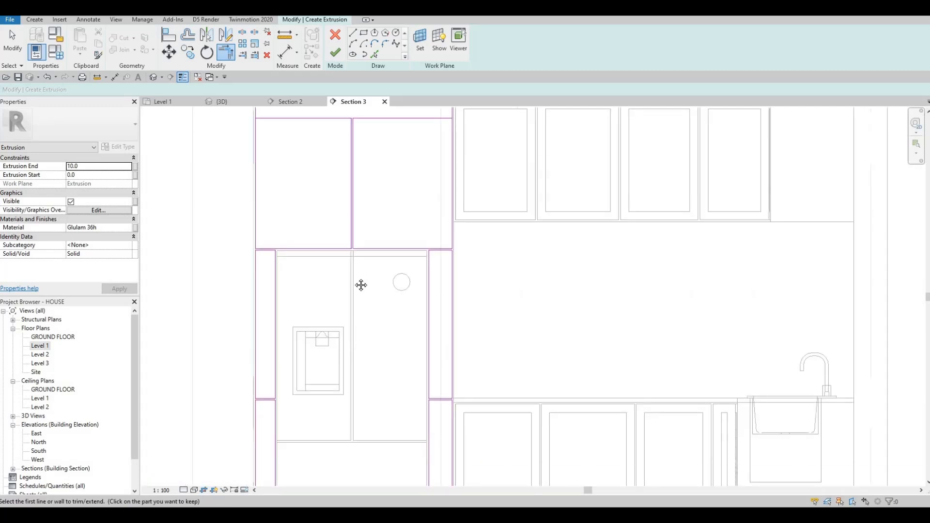
scroll(354, 277, "down", 2)
scroll(381, 208, "up", 1)
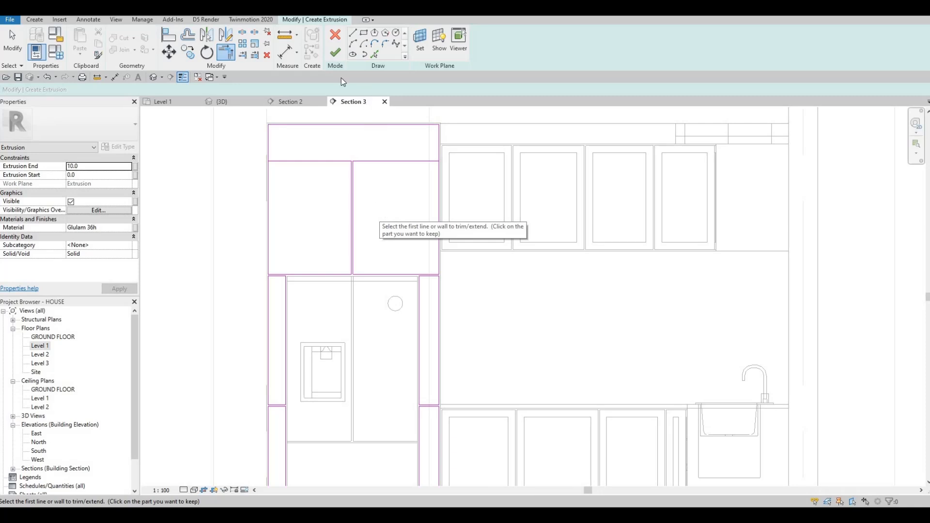
Try to finish the extrusion sketch.
key("Escape")
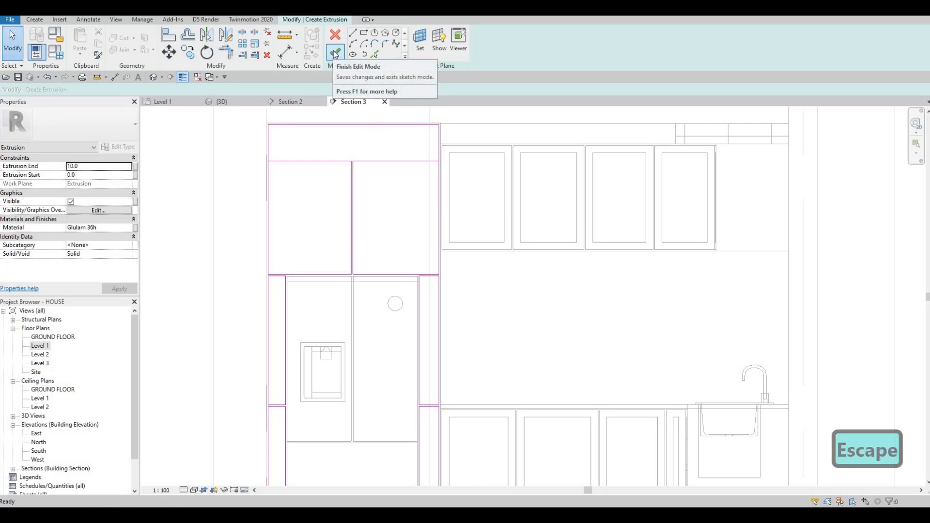
left_click(335, 53)
key("Escape")
key("Escape")
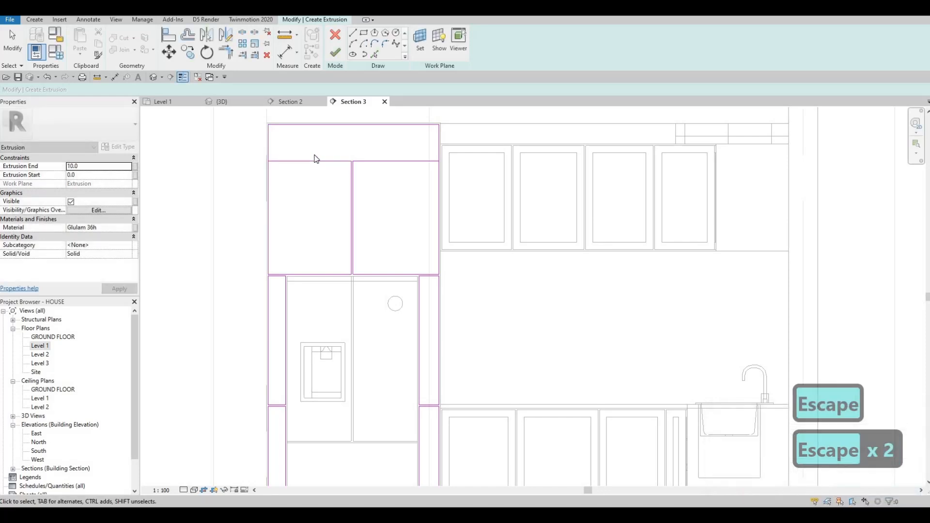
Draw a horizontal line across the top box and set its distance from the box's lower edge to 10 mm.
scroll(266, 174, "up", 2)
scroll(238, 188, "up", 2)
key("Escape")
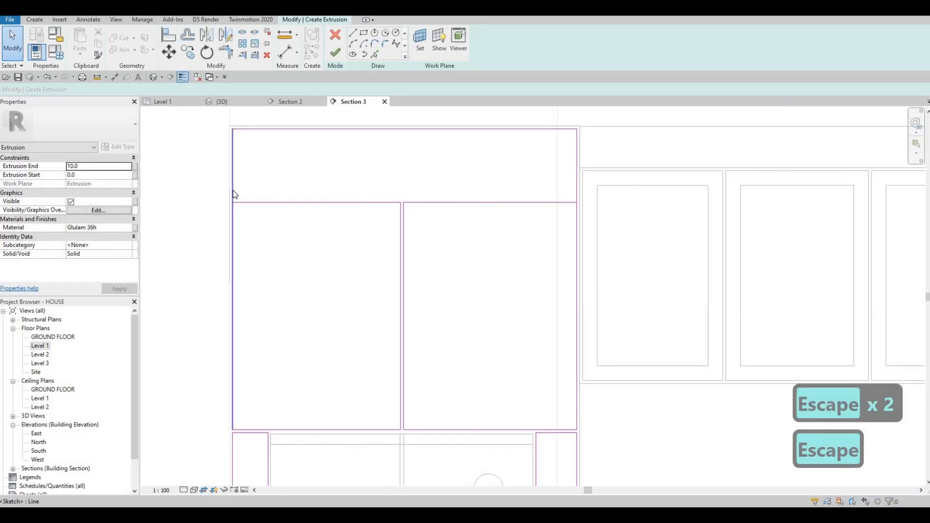
left_click(233, 194)
key("c")
key("s")
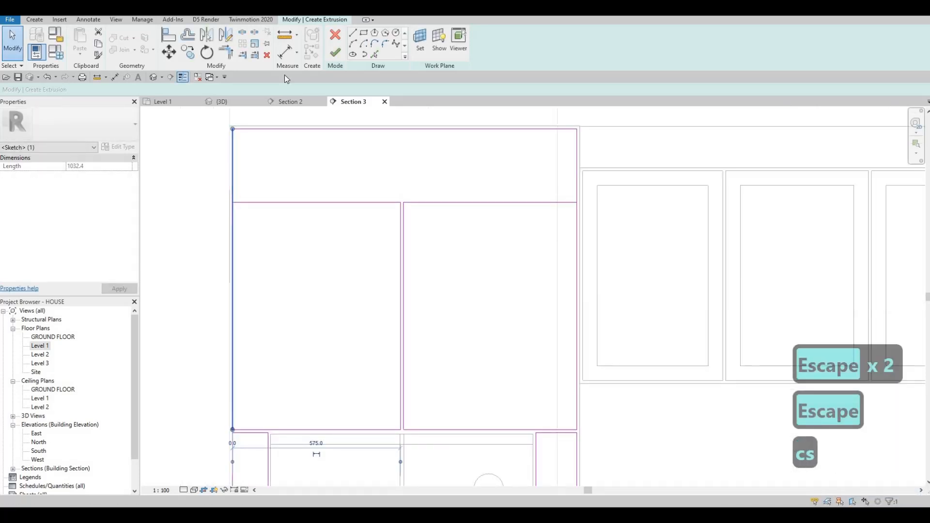
key("Escape")
key("Escape")
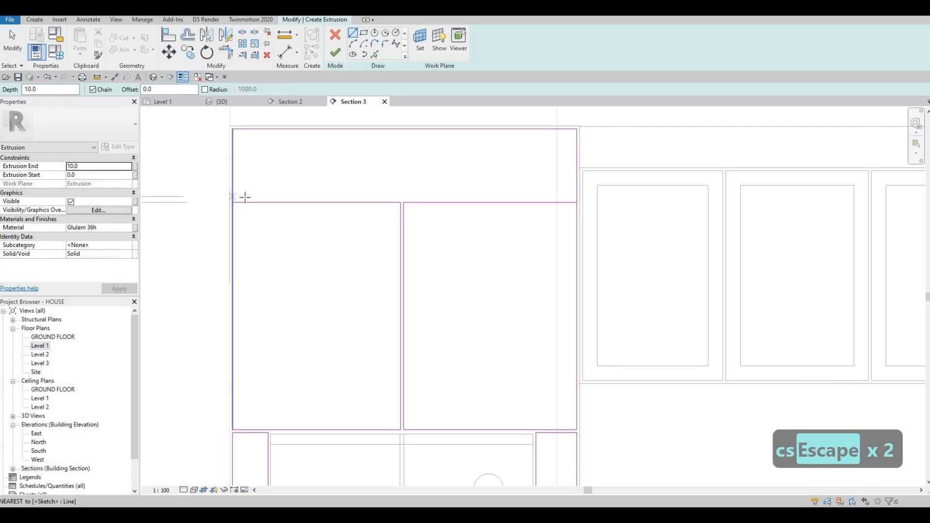
left_click(233, 197)
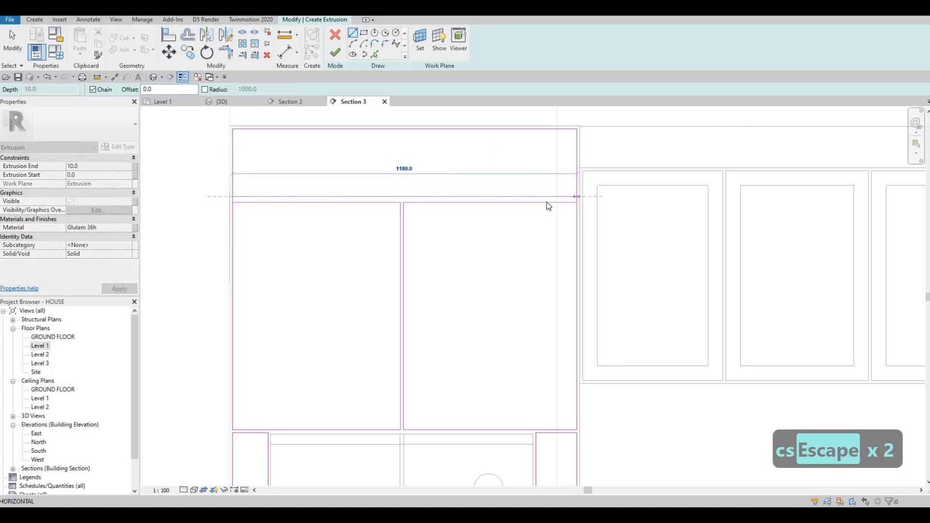
key("Escape")
key("Escape")
left_click(546, 201)
key("Escape")
left_click(460, 197)
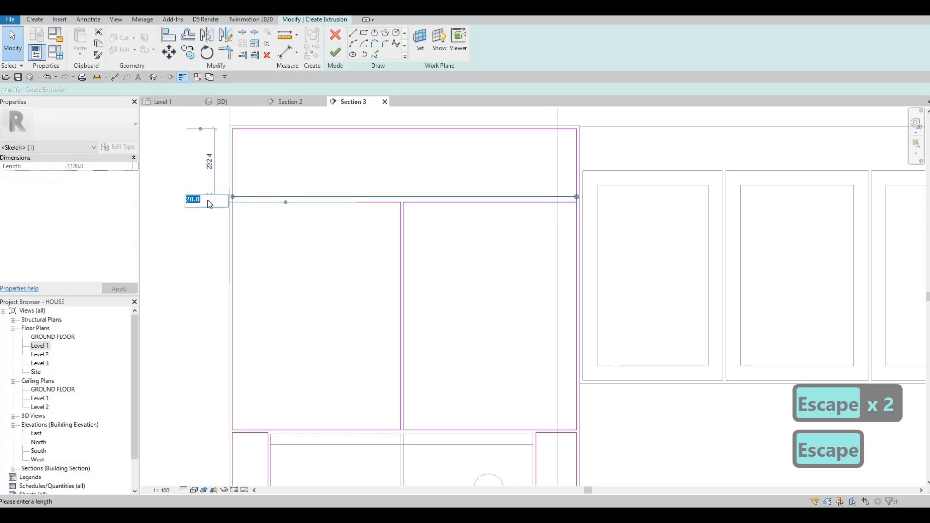
type("10")
key("Return")
key("Escape")
key("Escape")
key("Escape")
key("Escape")
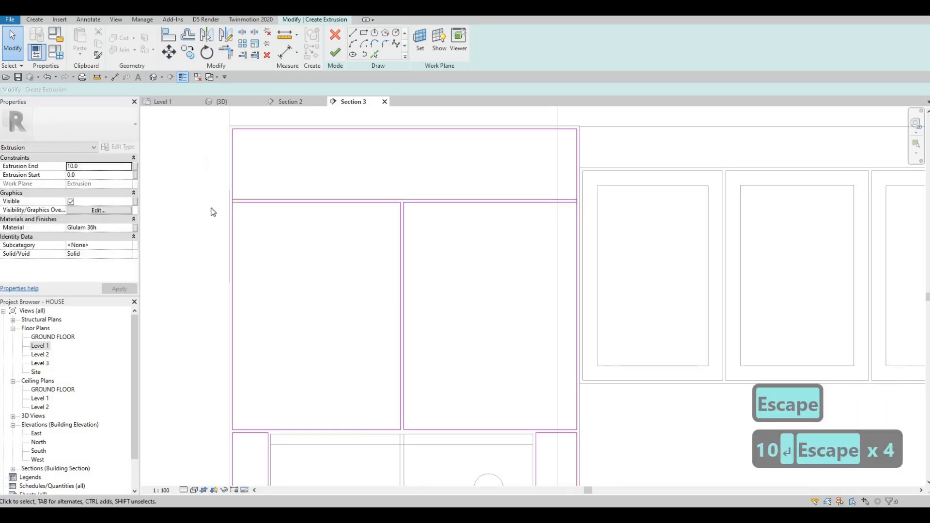
key("s")
key("l")
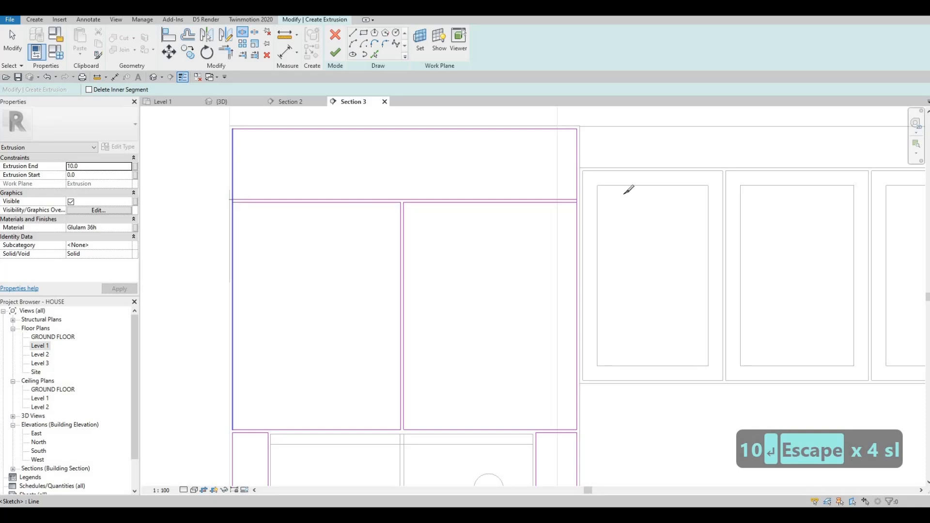
key("Escape")
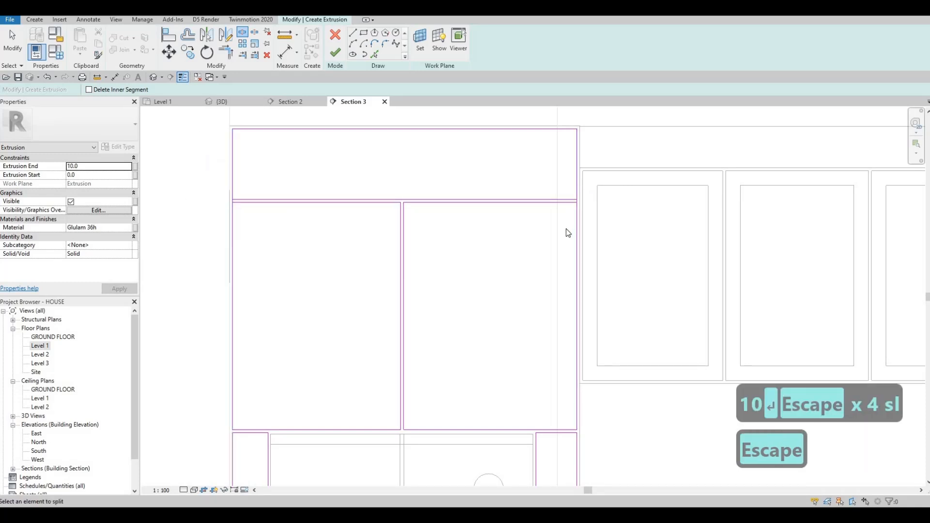
key("Escape")
Trim the new top-box line with the box sides into closed profiles and finish the extrusion sketch.
key("t")
key("r")
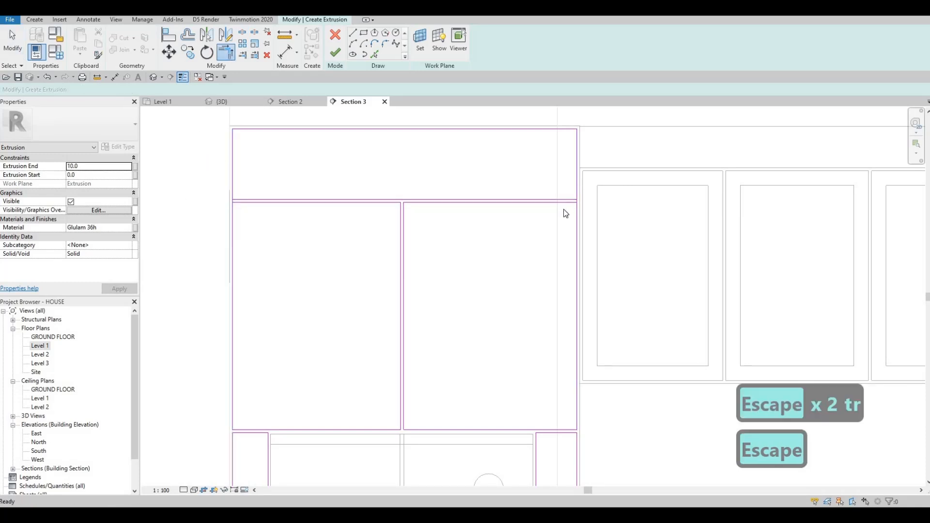
key("Escape")
key("t")
key("r")
key("Escape")
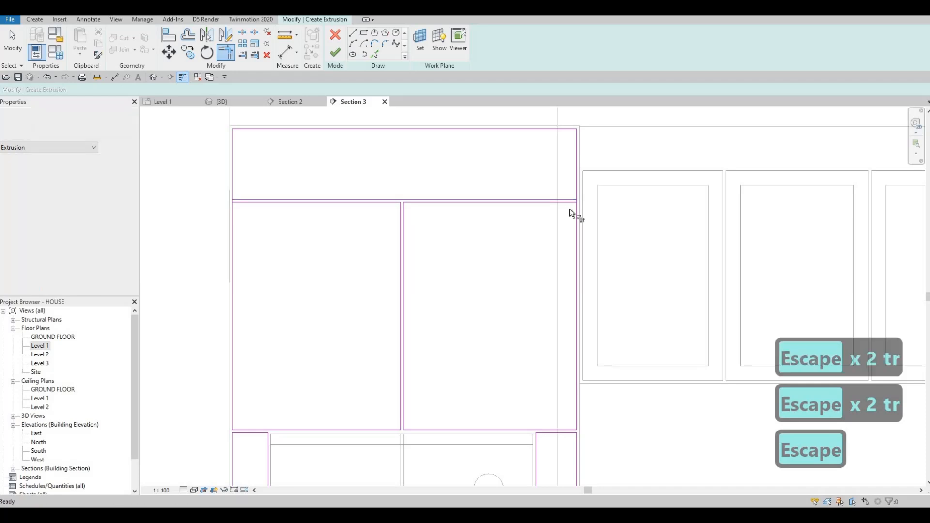
key("Escape")
key("t")
key("r")
left_click(576, 208)
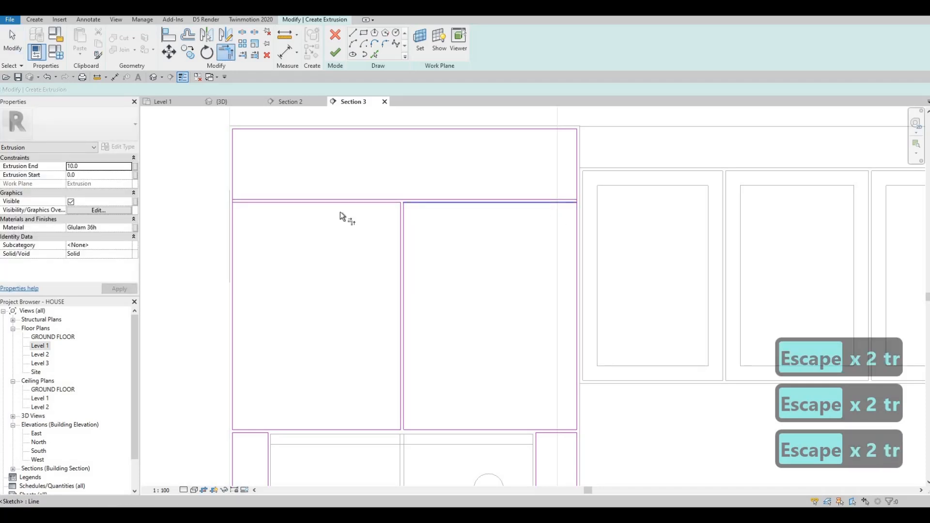
left_click(242, 203)
left_click(233, 211)
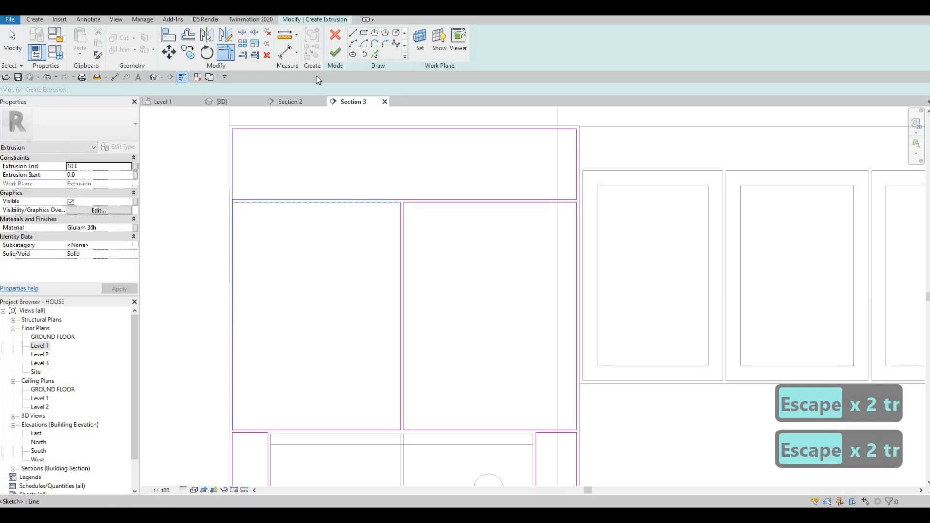
left_click(334, 53)
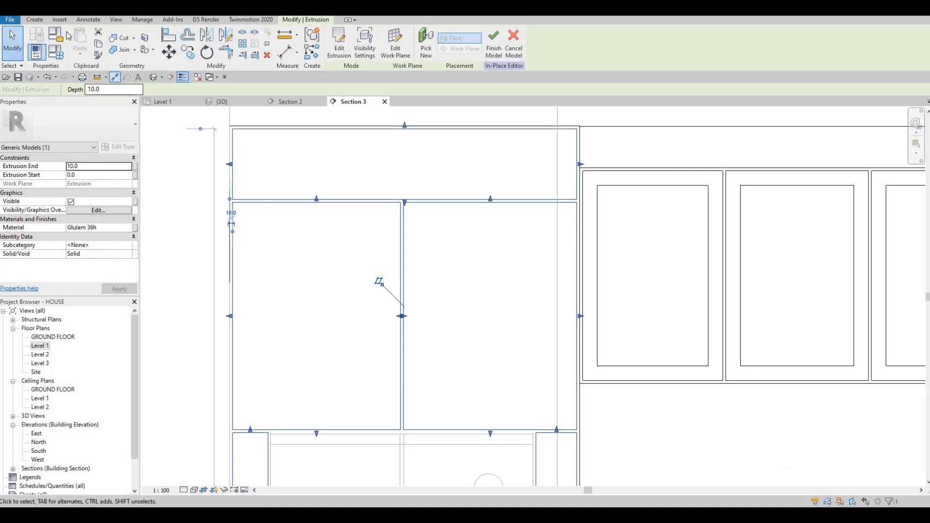
Start a void extrusion on a picked work plane with extrusion end 5 and extrusion start -5.
left_click(38, 21)
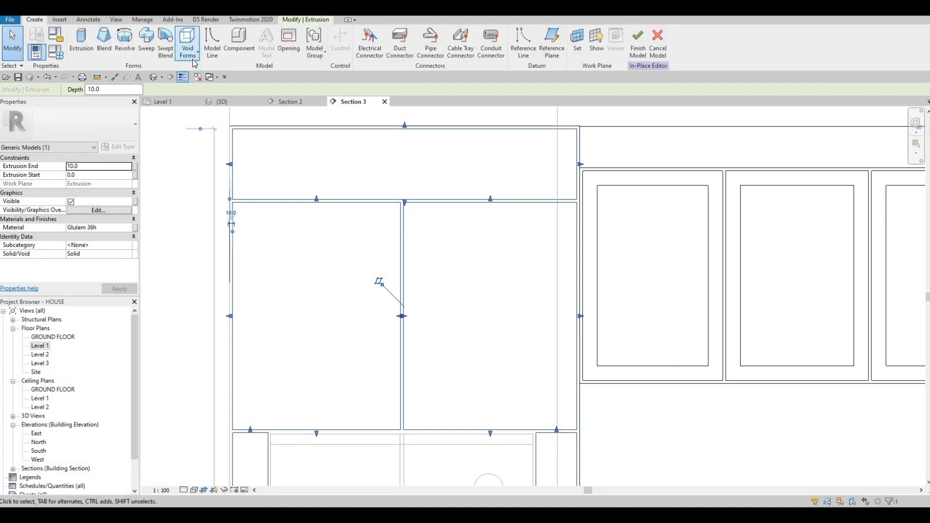
left_click(187, 46)
left_click(209, 68)
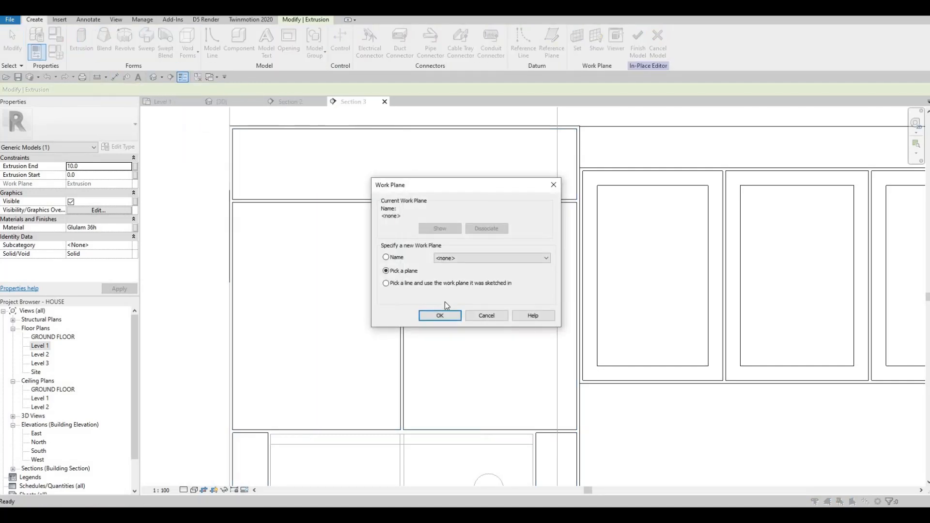
key("Return")
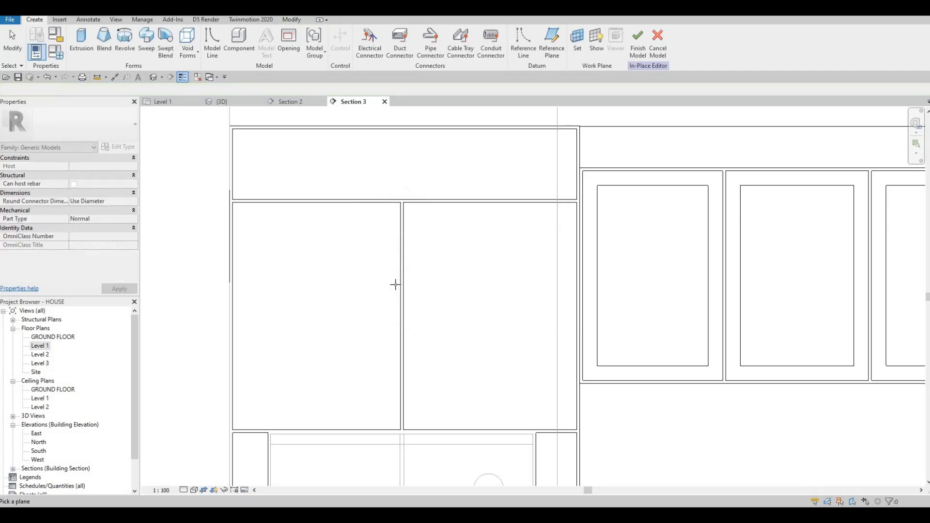
left_click(184, 254)
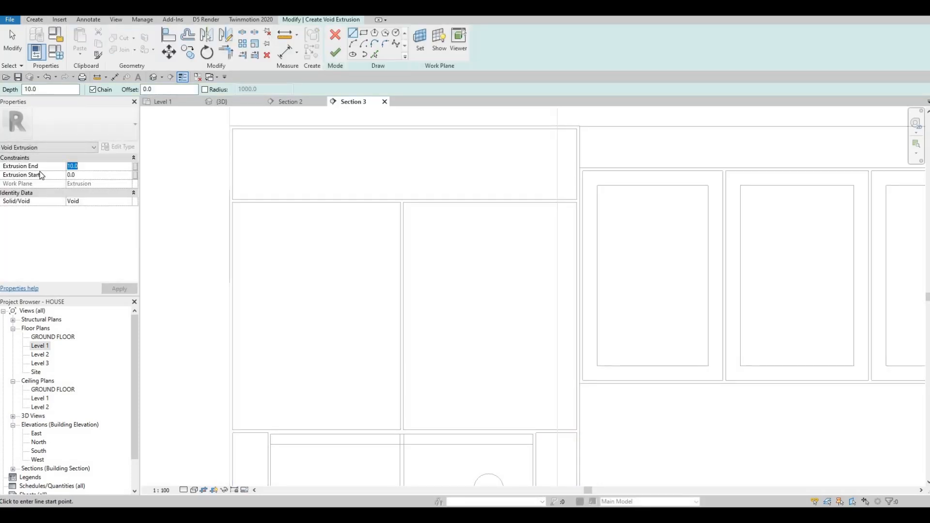
type("5")
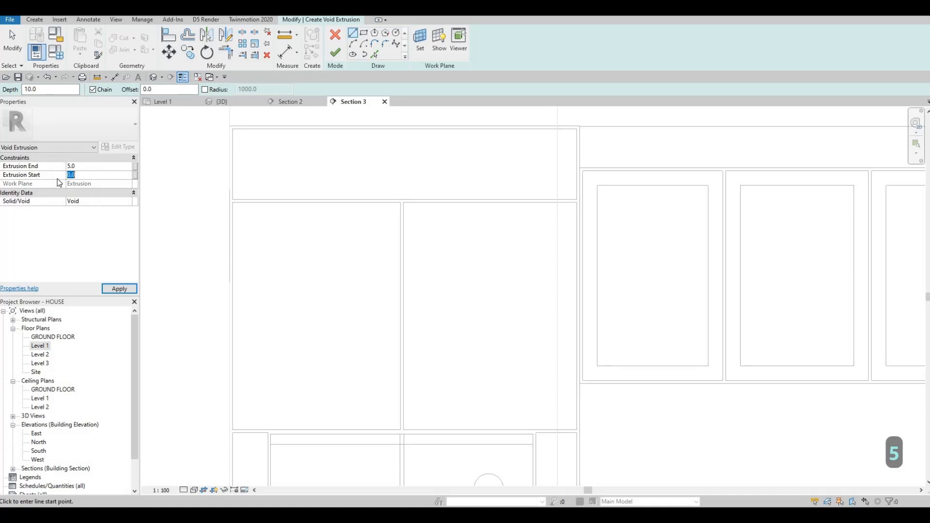
type("-5")
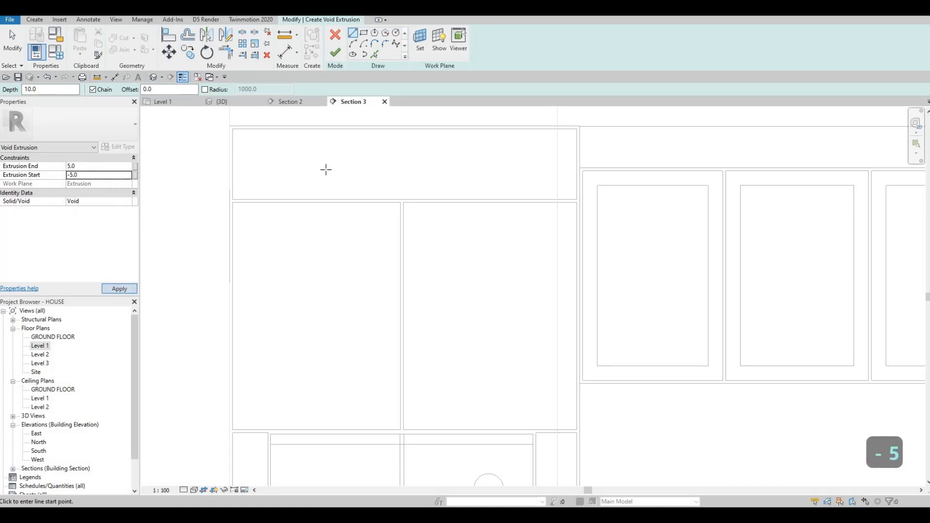
Sketch rectangles with a 50 mm inward offset inside the top box and both upper panels.
left_click(363, 33)
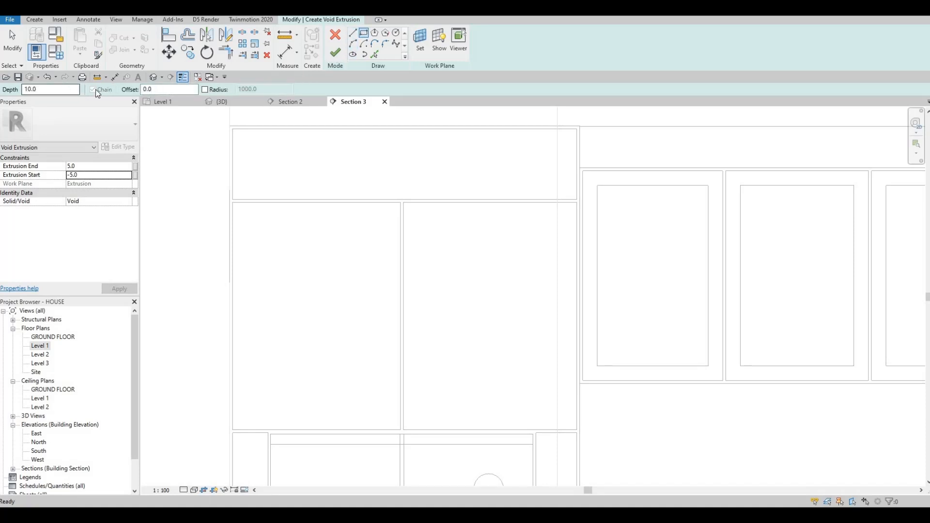
type("50")
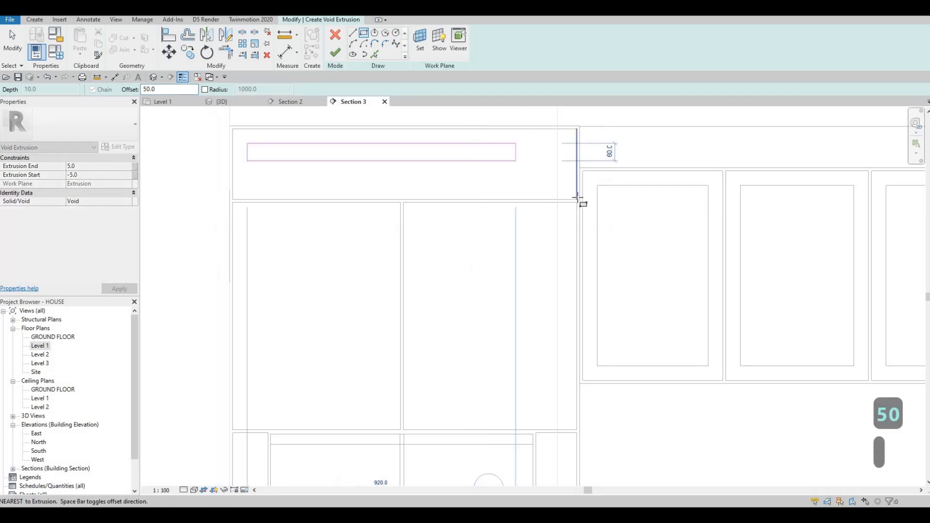
left_click(577, 199)
key("Escape")
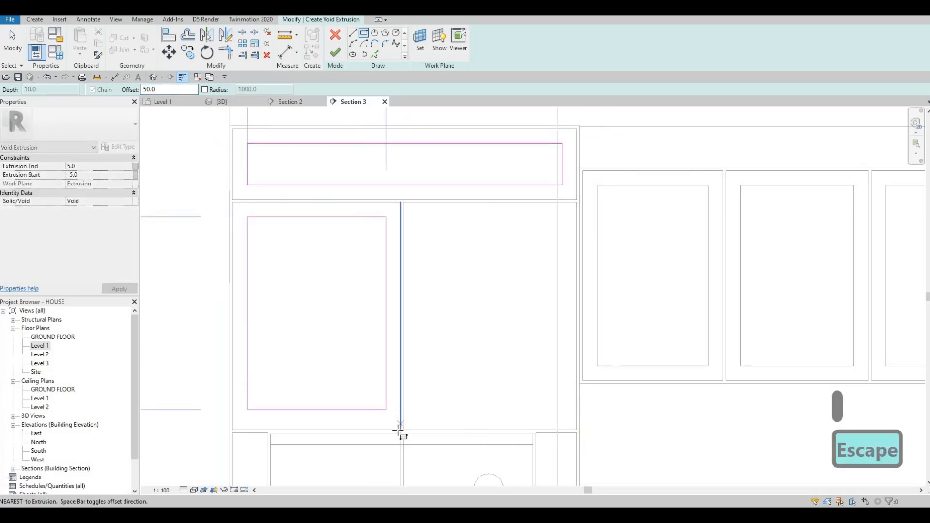
left_click(401, 430)
key("Escape")
left_click(405, 203)
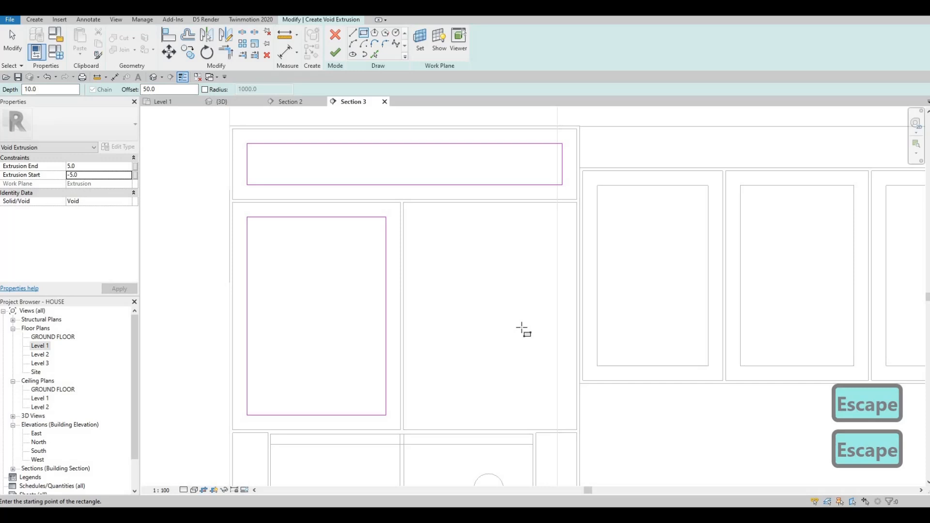
left_click(576, 430)
middle_click_drag(555, 425, 453, 81)
key("Escape")
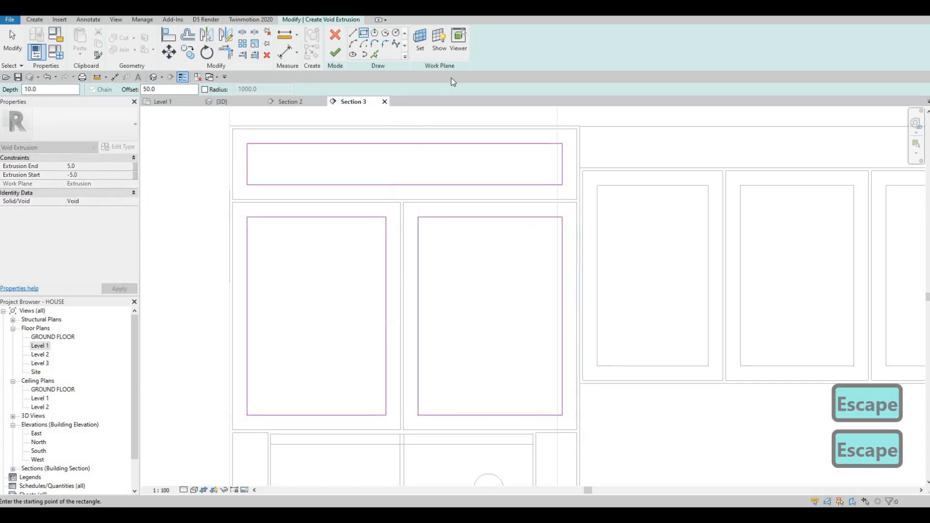
Sketch 50 mm inward-offset rectangles inside the upper and lower side panels on the fridge surround's right side.
scroll(477, 201, "down", 1)
middle_click_drag(458, 112, 426, 176)
scroll(430, 173, "up", 2)
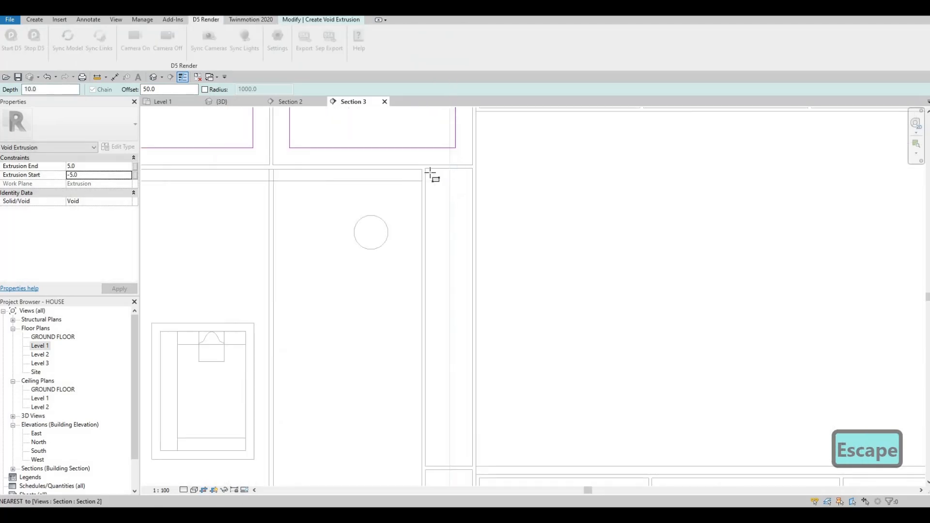
left_click(426, 169)
middle_click_drag(493, 421, 492, 272)
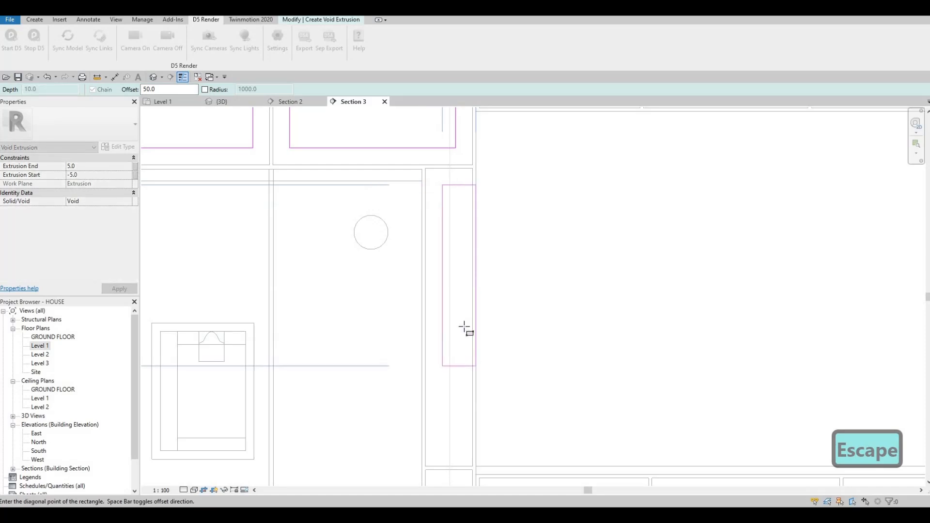
key("Escape")
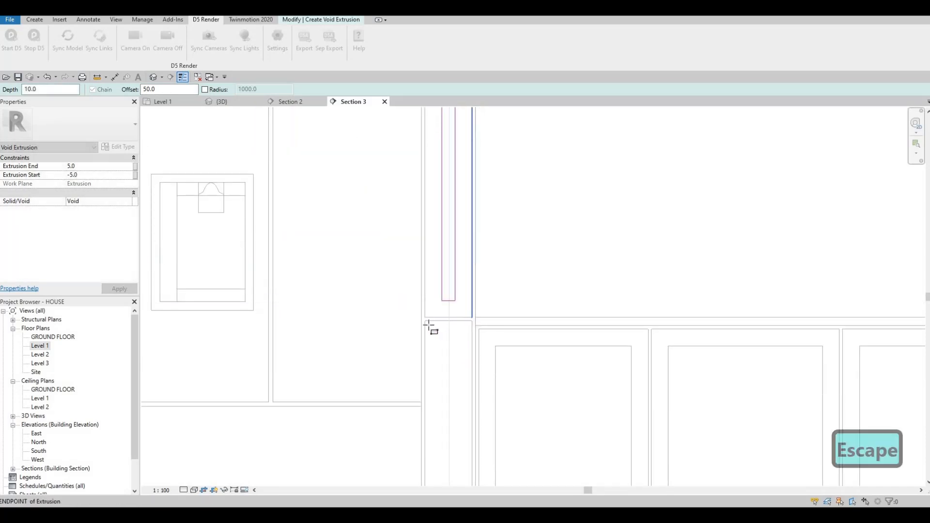
left_click(425, 321)
middle_click_drag(505, 211, 469, 274)
scroll(475, 272, "down", 4)
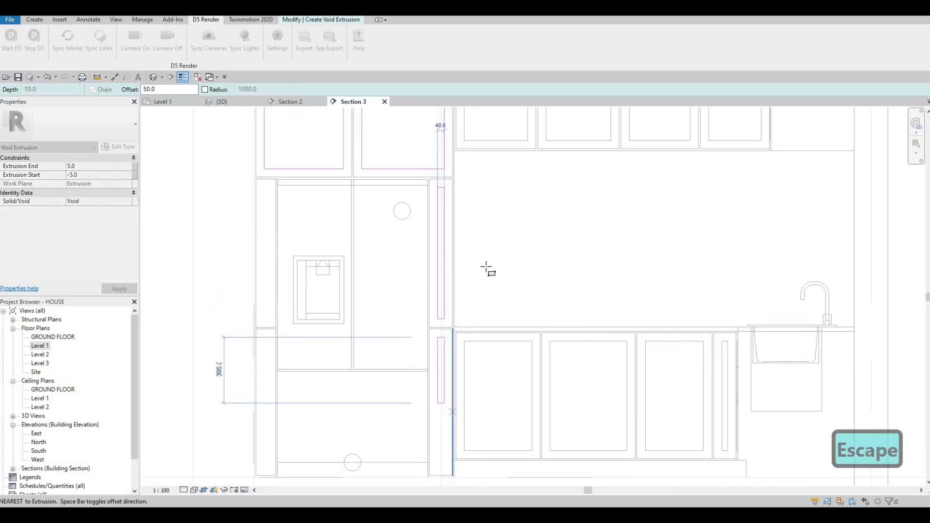
middle_click_drag(453, 467, 501, 260)
scroll(492, 267, "up", 3)
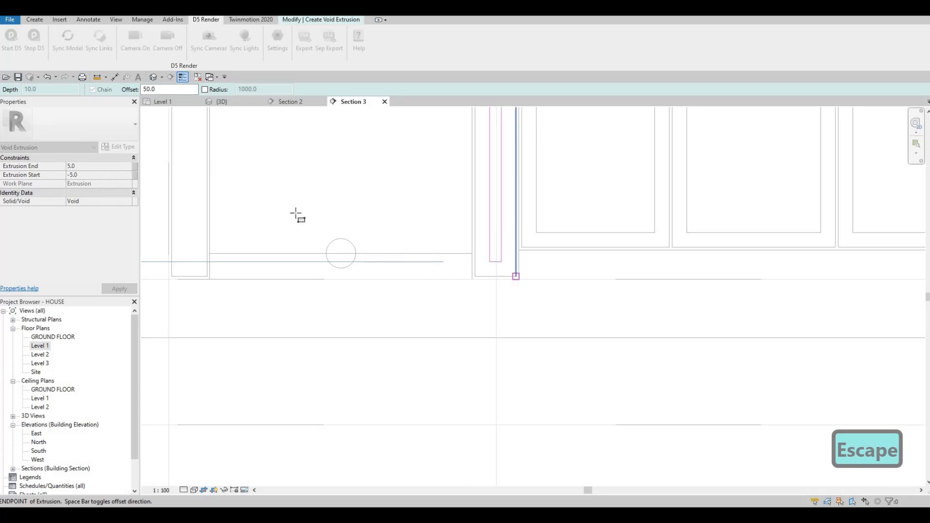
key("Escape")
Sketch matching 50 mm offset rectangles inside the upper and lower side panels on the left side.
scroll(347, 183, "down", 2)
scroll(346, 182, "up", 2)
left_click(342, 173)
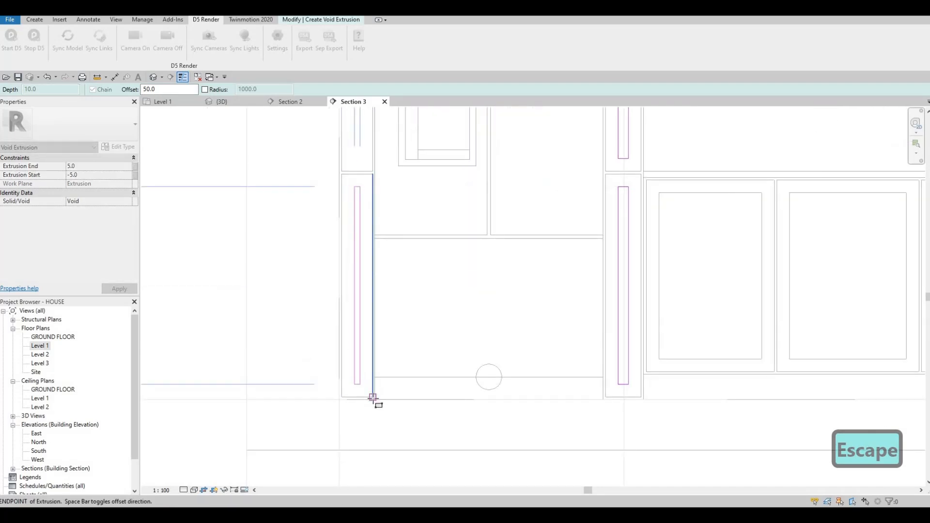
left_click(386, 319)
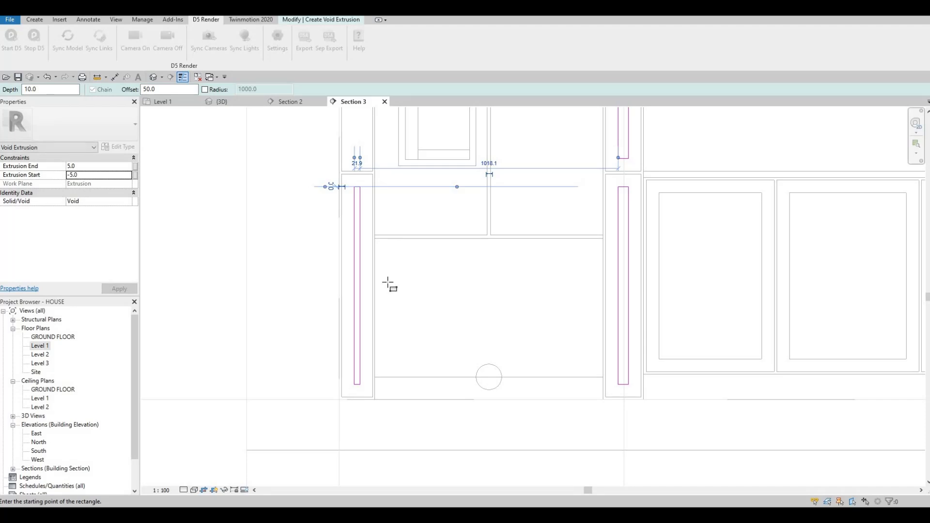
scroll(361, 276, "down", 1)
middle_click_drag(344, 216, 332, 433)
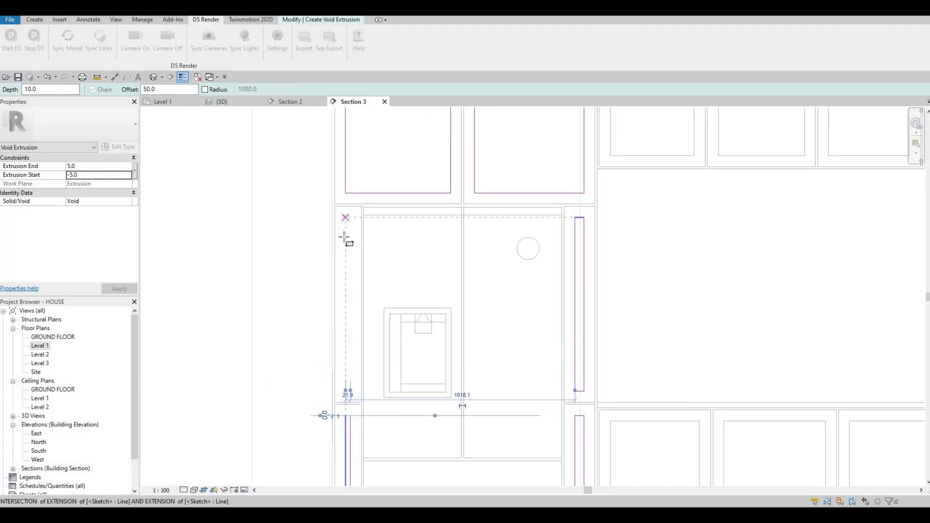
left_click(335, 208)
scroll(366, 424, "up", 2)
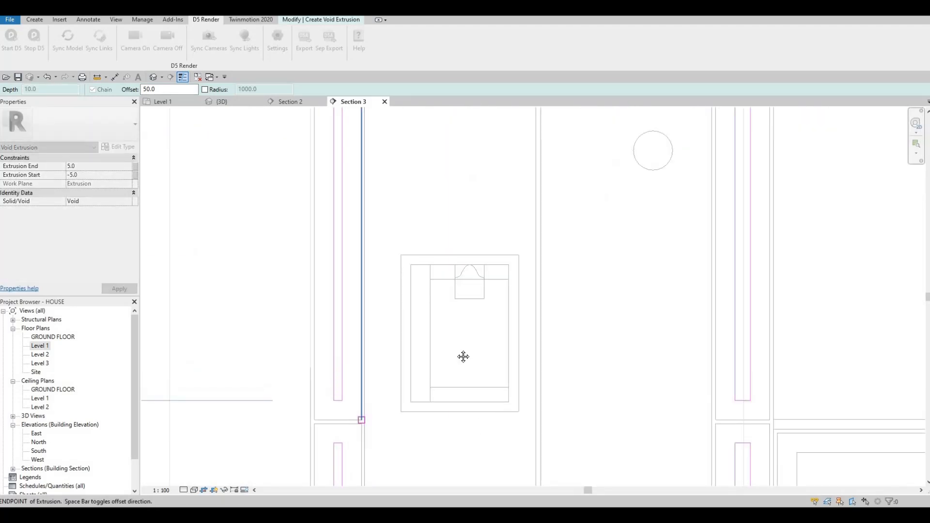
key("Escape")
scroll(470, 271, "down", 2)
mouse_move(467, 343)
middle_mouse_down()
mouse_move(459, 300)
mouse_move(471, 275)
middle_mouse_up()
middle_click_drag(457, 321, 456, 291)
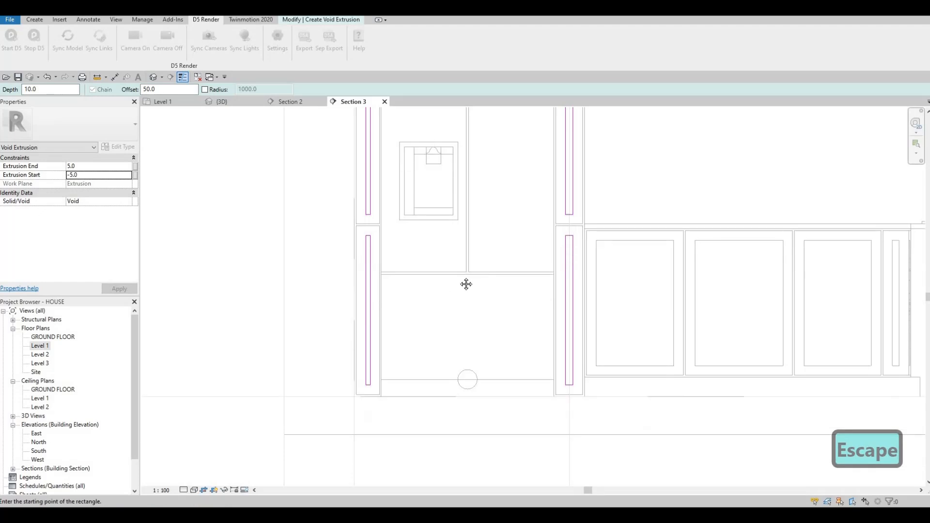
key("Escape")
key("Escape")
key("Escape")
key("a")
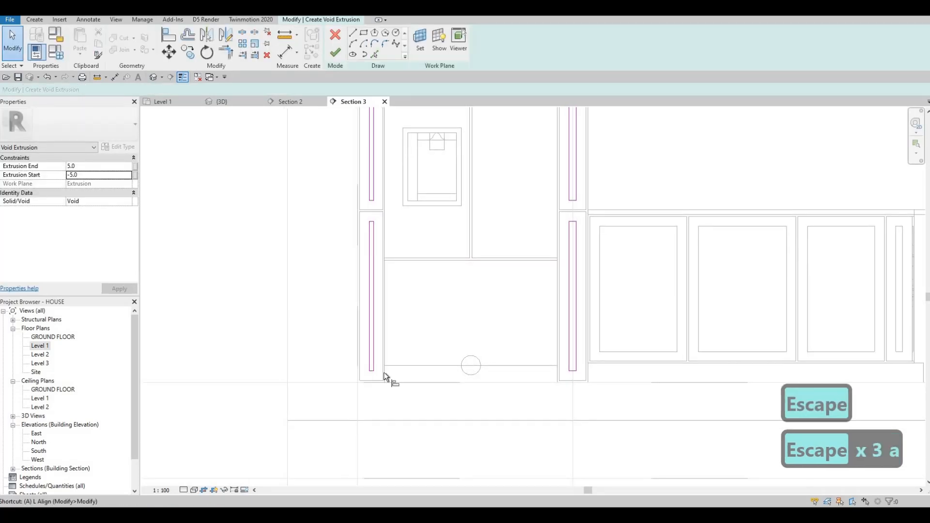
key("l")
scroll(379, 378, "up", 2)
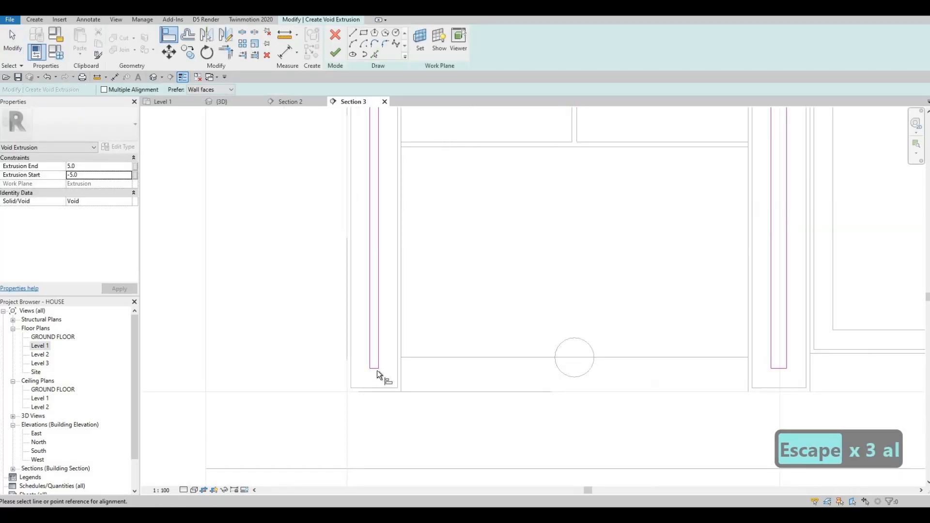
left_click(766, 369)
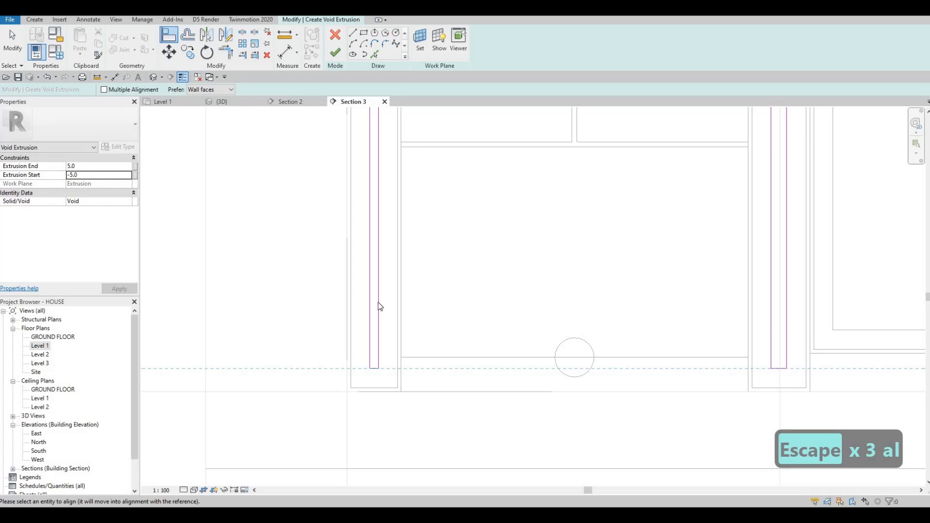
scroll(380, 319, "down", 3)
key("Escape")
key("Escape")
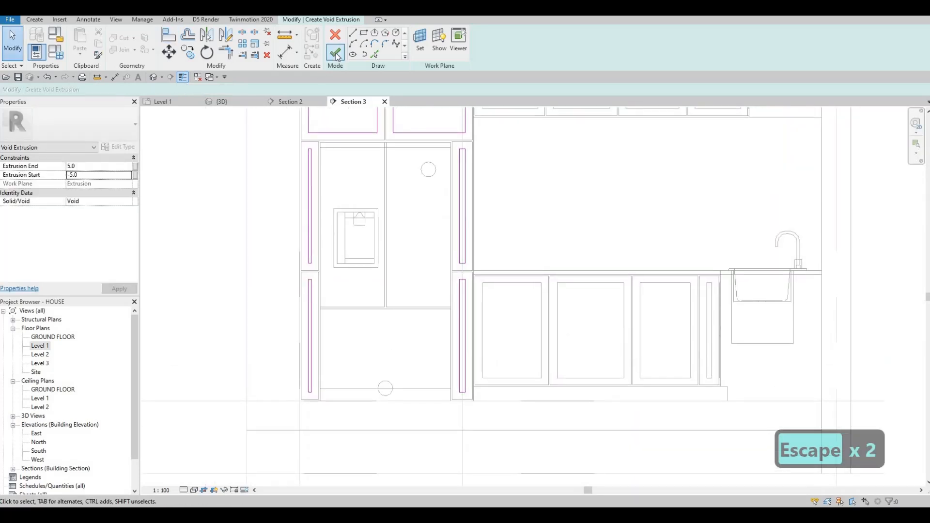
Finish the void extrusion sketch and complete the in-place model.
left_click(335, 53)
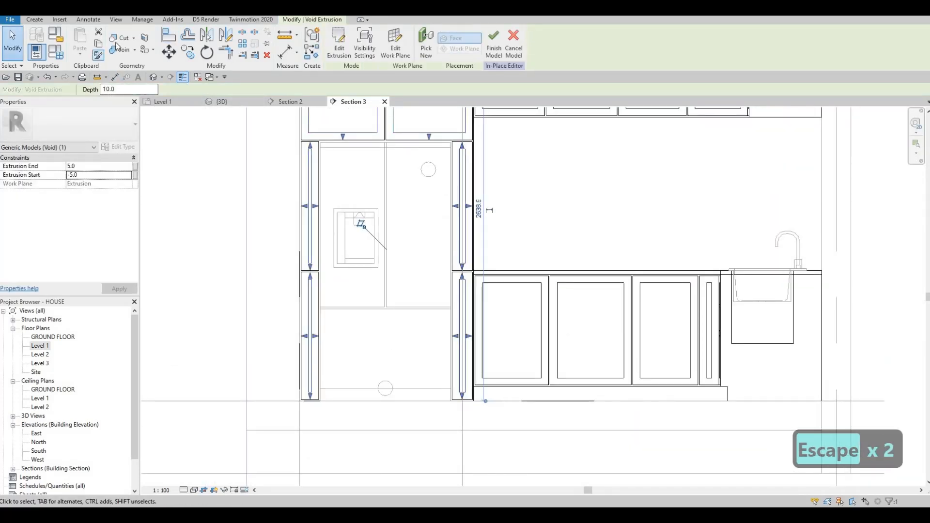
left_click(119, 38)
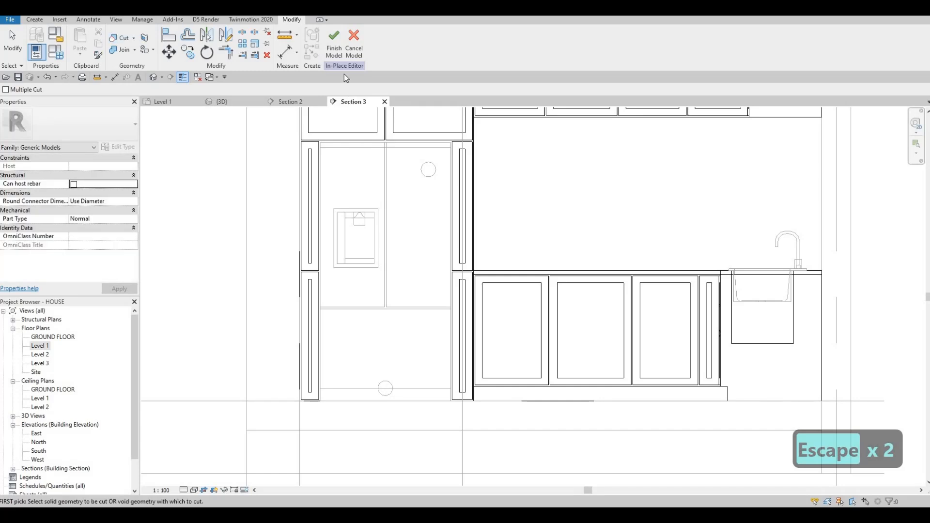
left_click(339, 51)
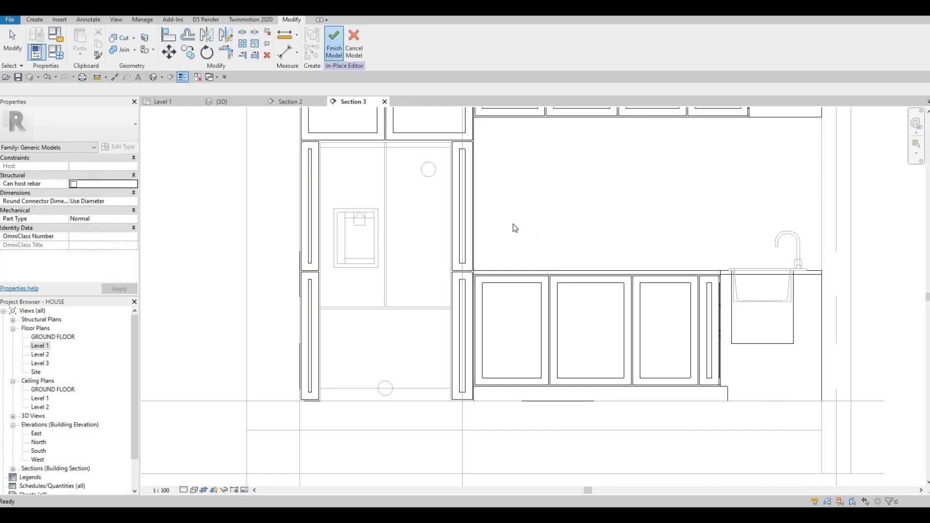
left_click(154, 77)
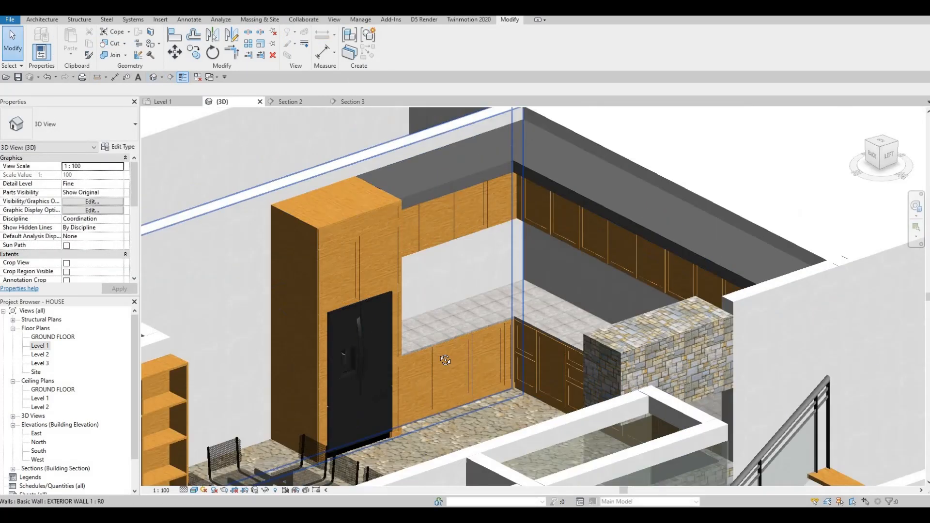
Orbit and examine the recessed fridge surround and kitchen cabinets in the 3D view.
key("Escape")
middle_click_drag(402, 368, 571, 350, "shift")
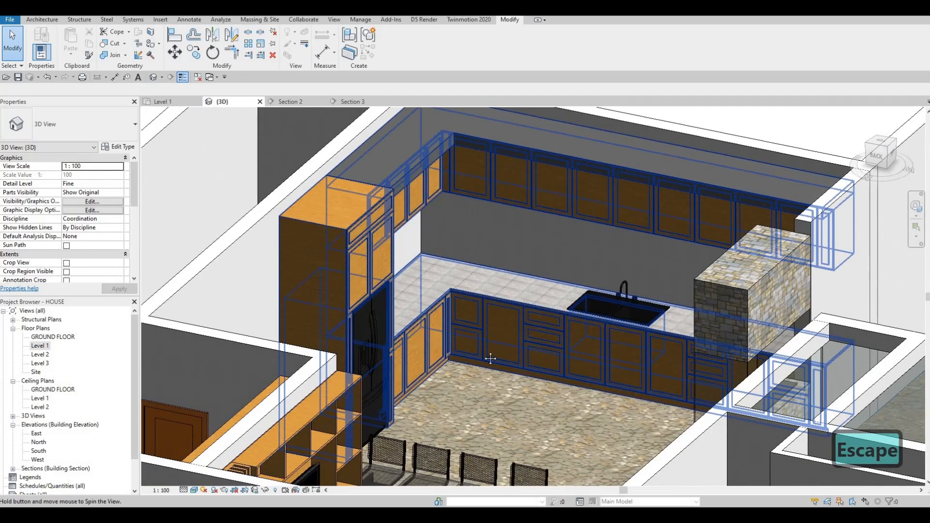
middle_click_drag(489, 357, 504, 354, "shift")
middle_click_drag(571, 369, 478, 397)
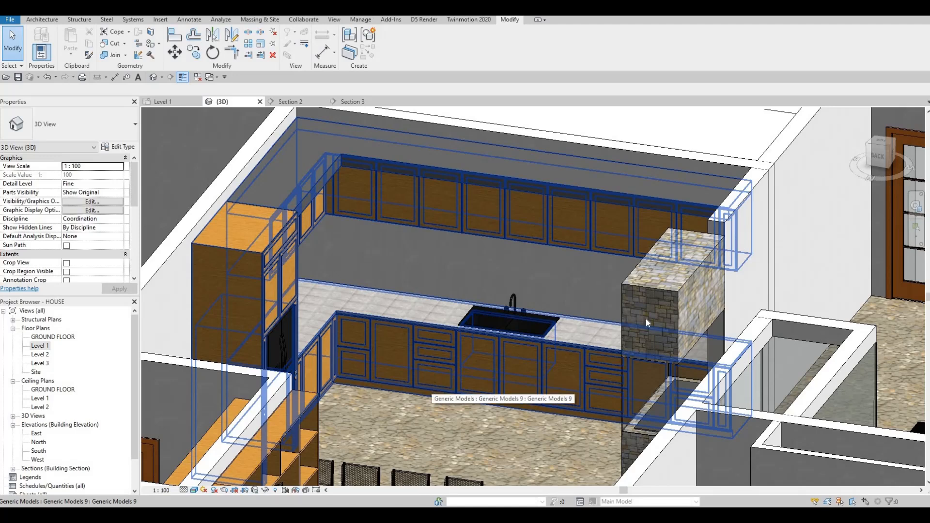
key("F1")
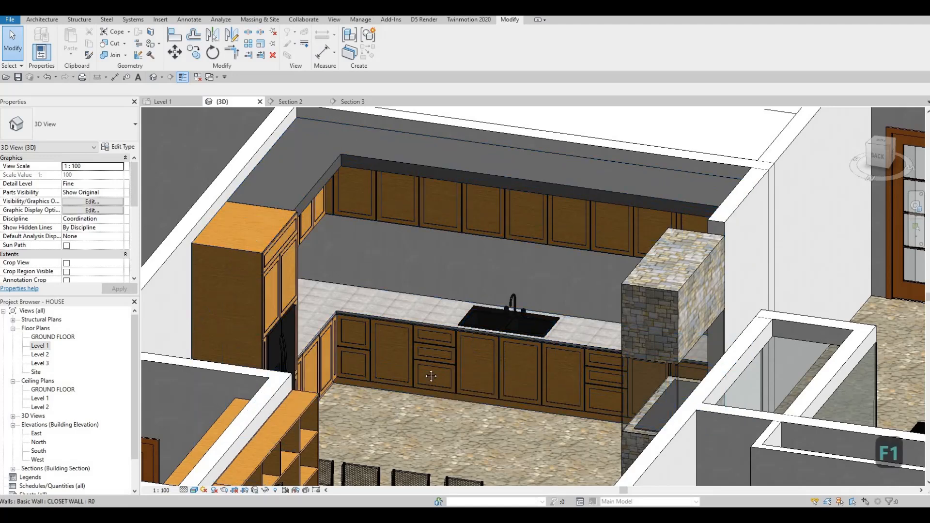
scroll(465, 290, "up", 3)
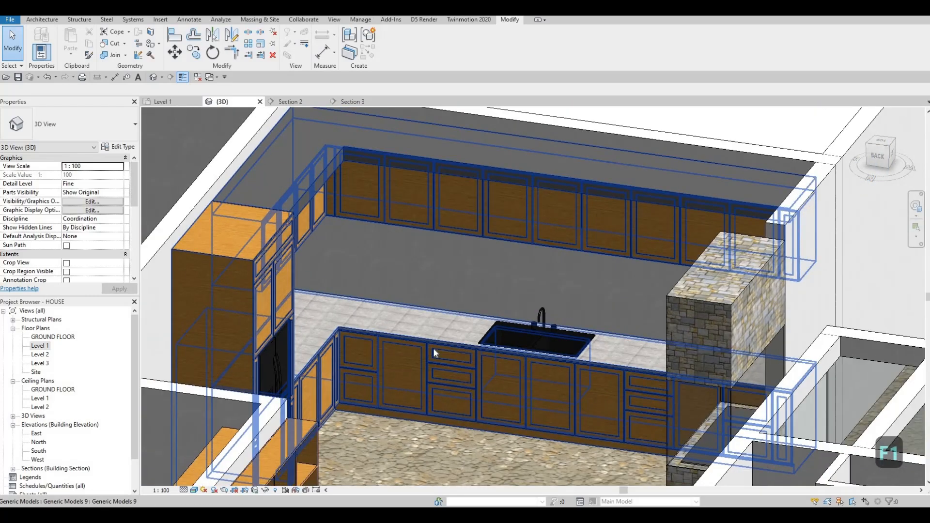
middle_click_drag(434, 353, 448, 377)
scroll(448, 378, "down", 2)
middle_click_drag(593, 393, 538, 397, "shift")
left_click_drag(929, 157, 471, 160)
Switch to Google Drive and download the HANDLE.rfa family from the All Extra Families folder.
double_click(470, 160)
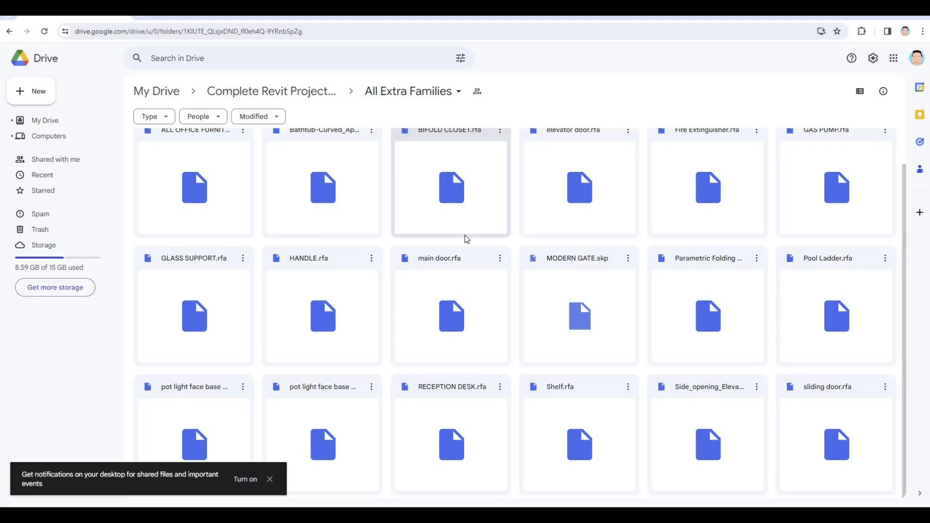
scroll(444, 310, "up", 1)
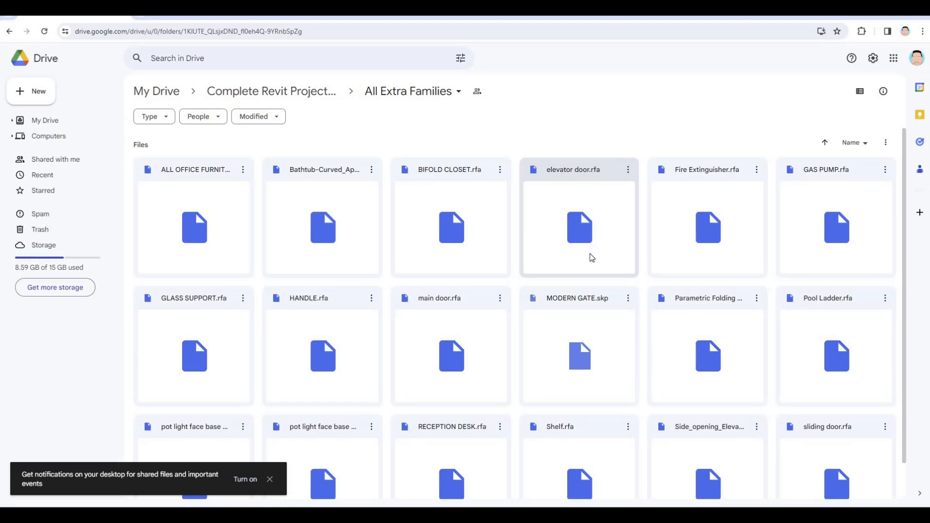
scroll(630, 362, "down", 1)
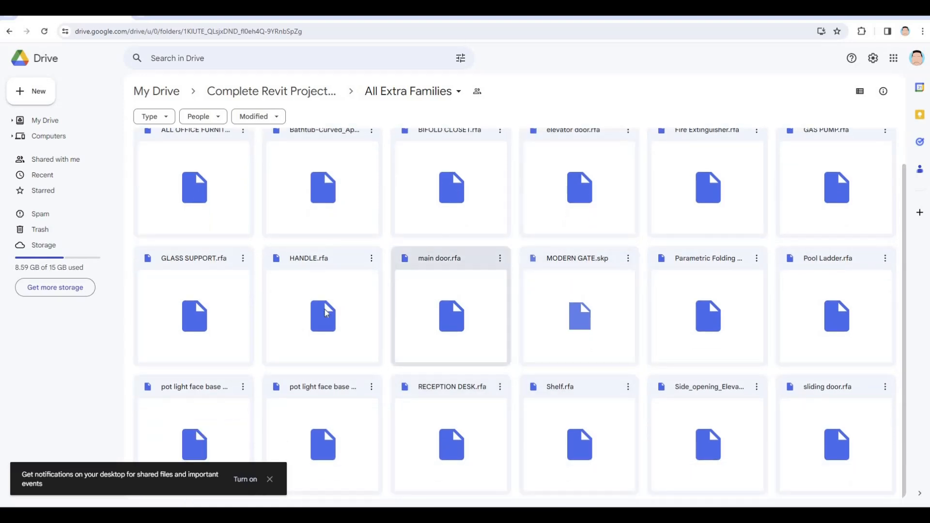
left_click(371, 262)
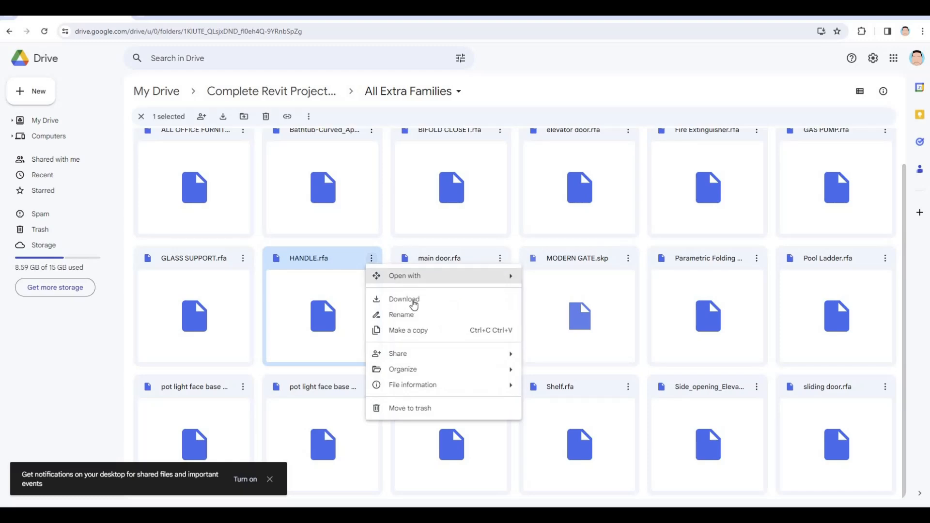
left_click(404, 299)
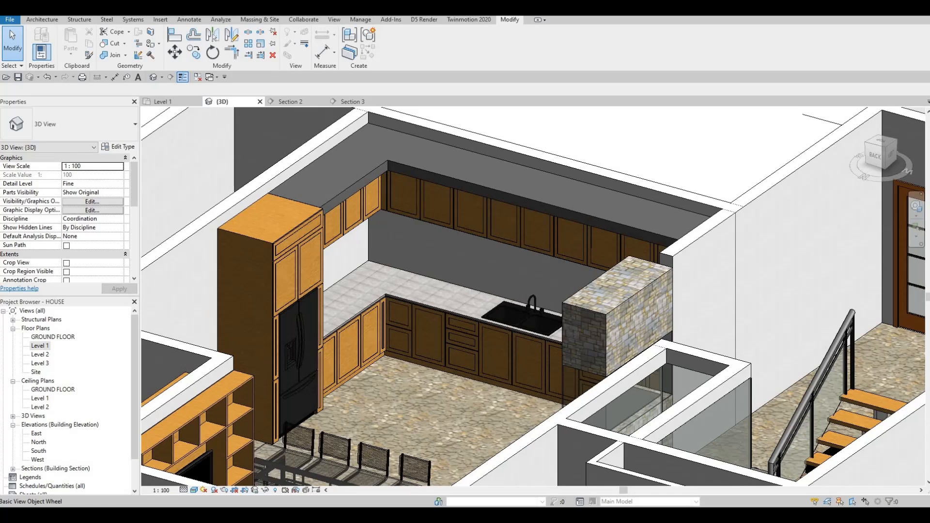
Start placing the HANDLE component on a face and place a vertical handle on the tall cabinet door above the fridge.
key("alt+Tab")
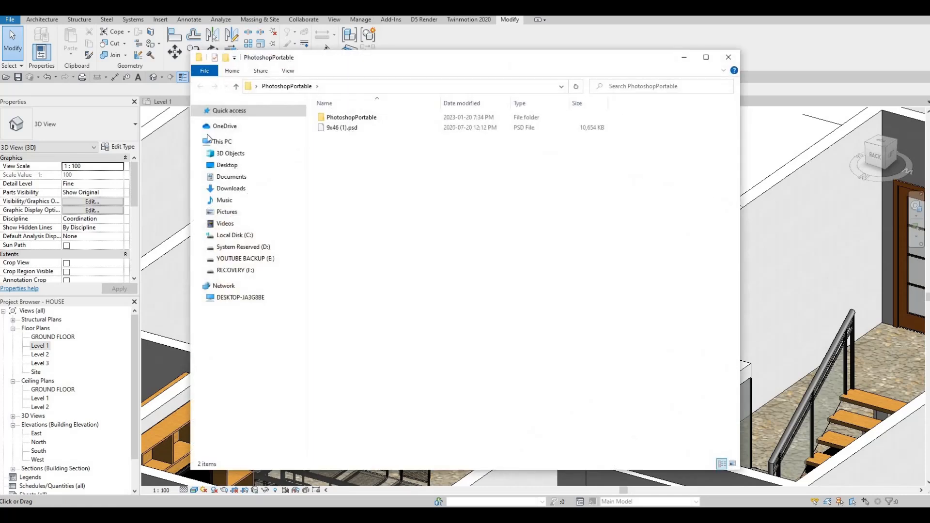
key("alt+Up")
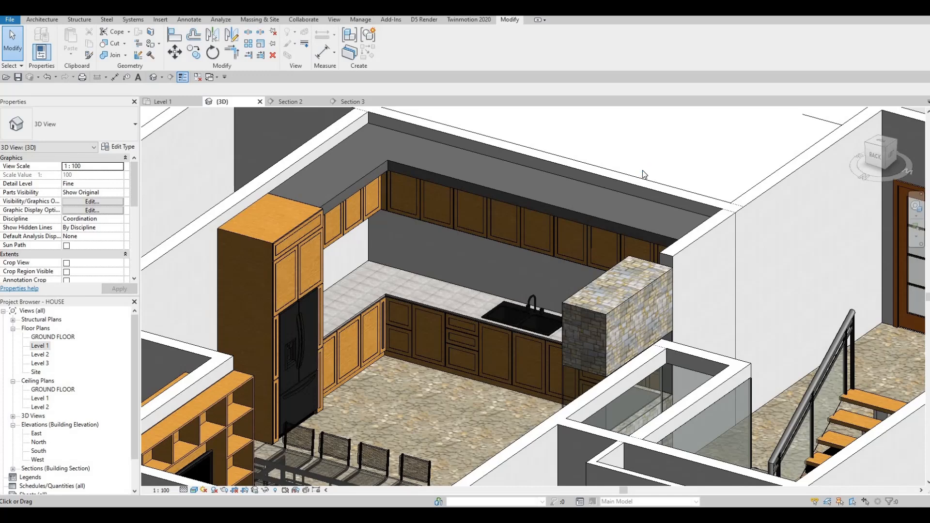
key("p")
key("t")
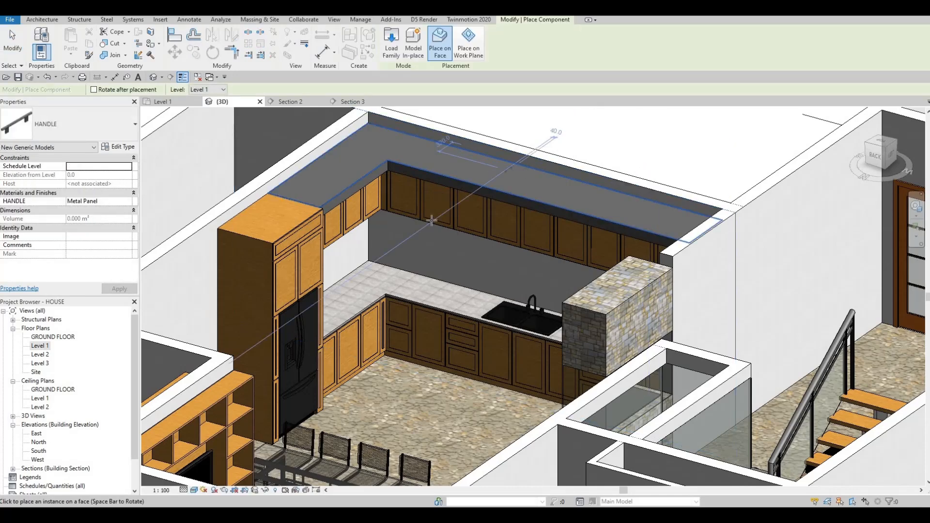
scroll(434, 202, "up", 2)
scroll(395, 209, "up", 5)
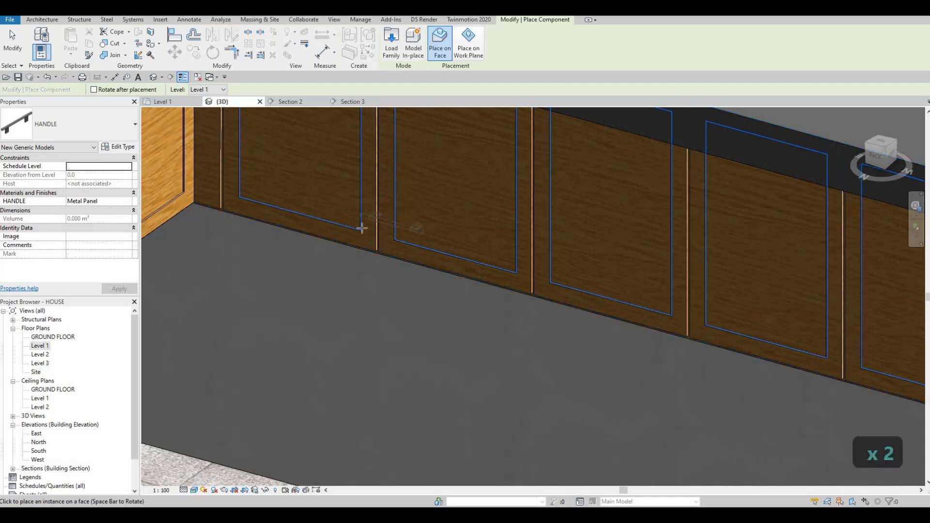
scroll(368, 218, "up", 4)
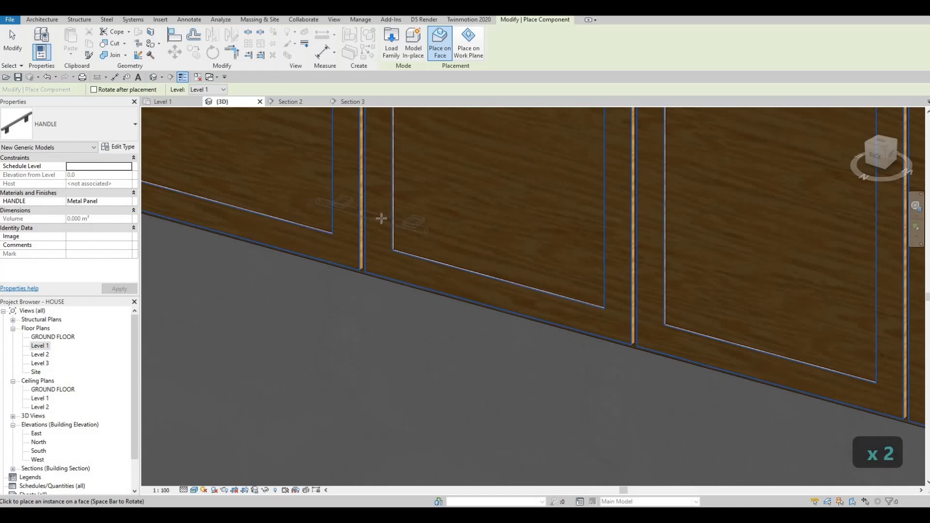
scroll(381, 218, "down", 4)
scroll(411, 204, "up", 3)
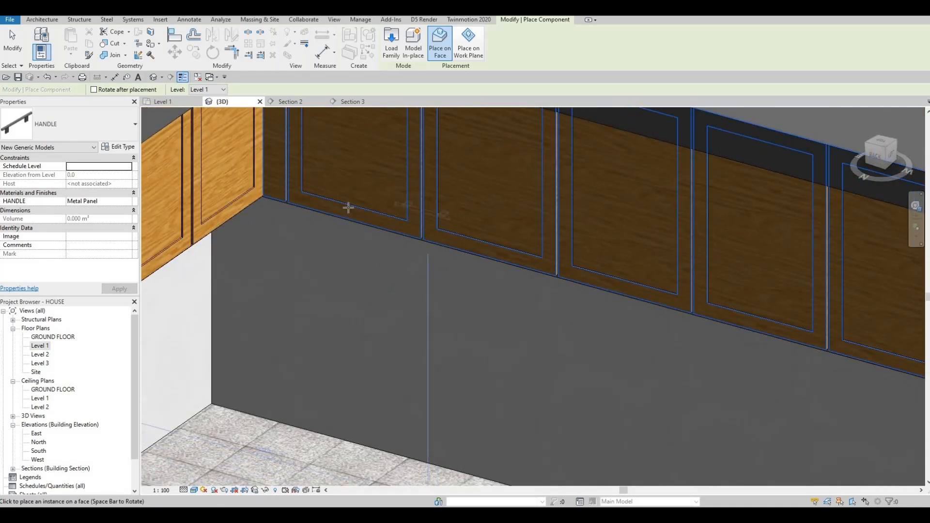
middle_click_drag(380, 190, 500, 172)
scroll(500, 172, "down", 2)
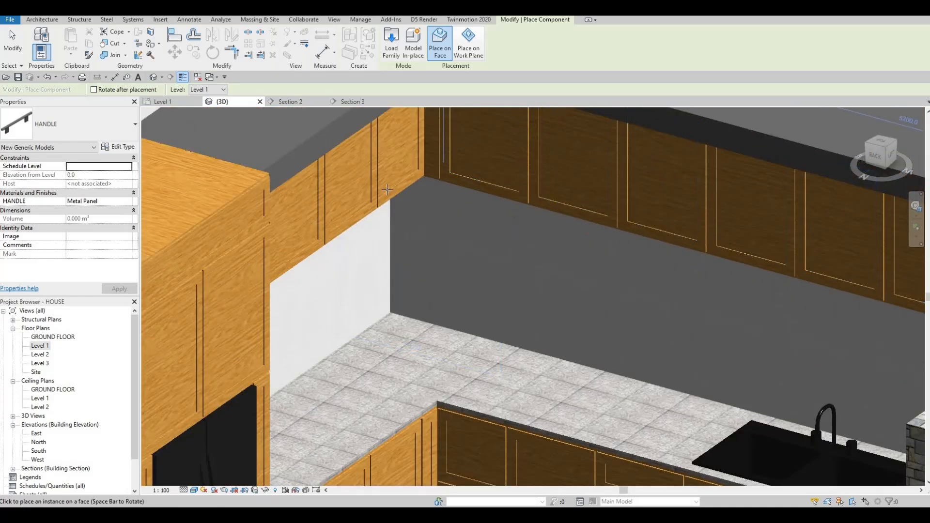
scroll(385, 192, "up", 3)
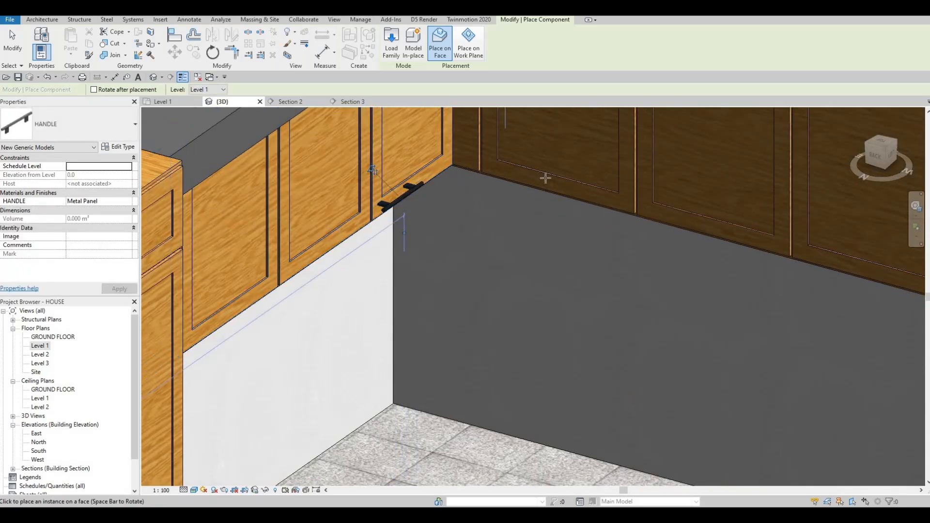
scroll(509, 221, "down", 3)
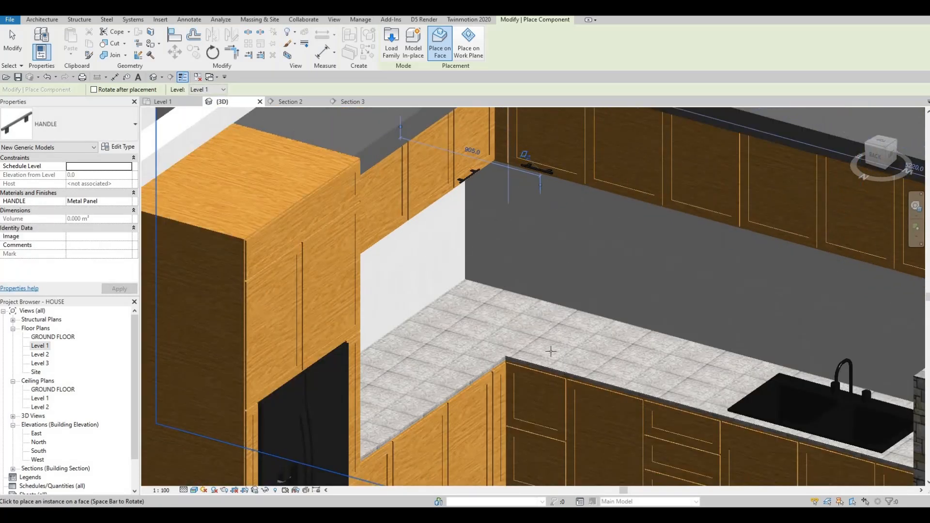
scroll(577, 320, "up", 4)
scroll(585, 304, "up", 2)
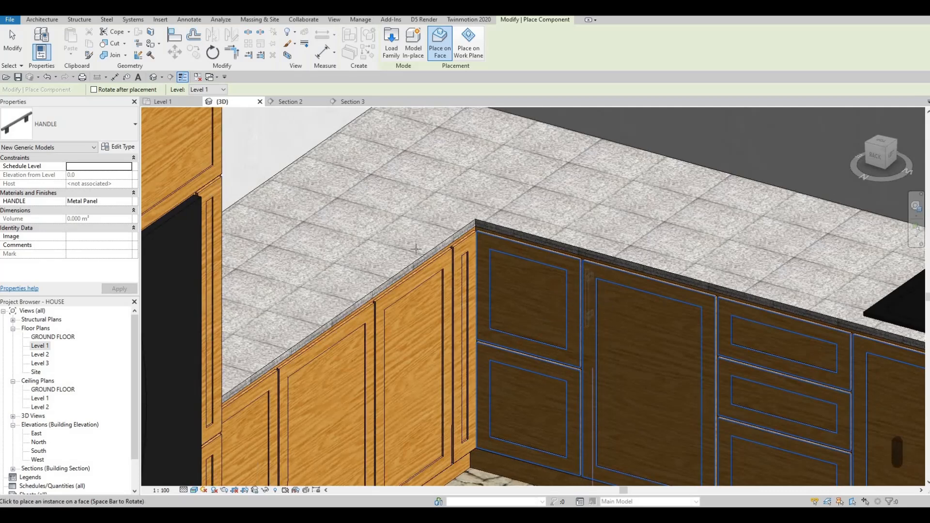
scroll(301, 225, "down", 3)
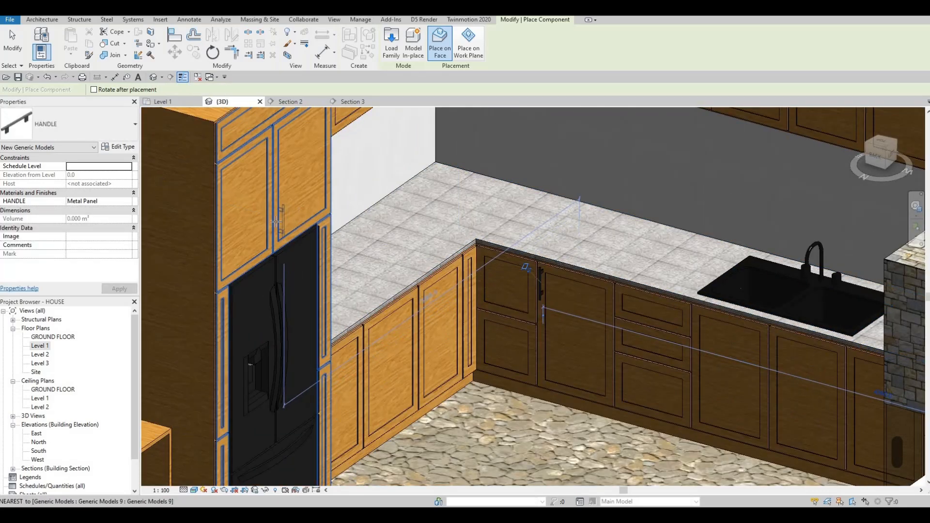
scroll(275, 224, "up", 3)
left_click(275, 223)
Place further HANDLE instances on the base cabinet doors around the corner and exit the placement.
scroll(276, 222, "down", 3)
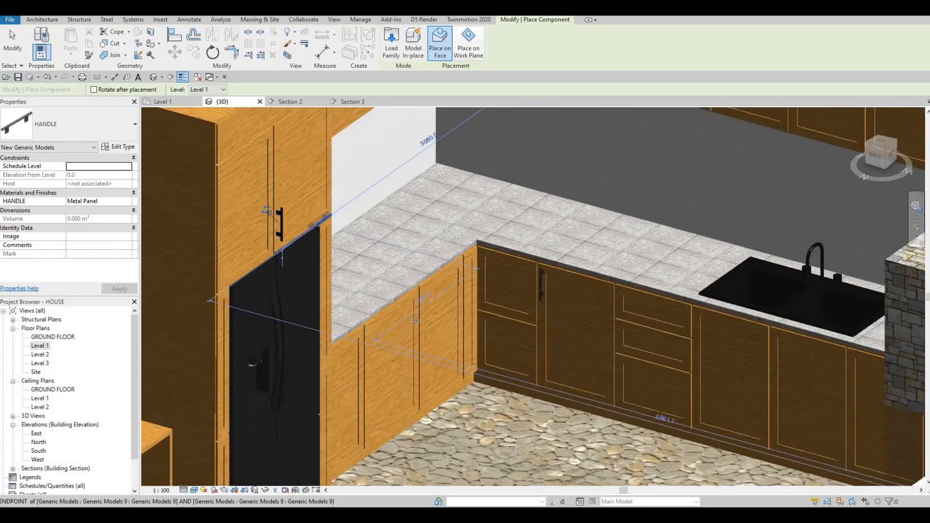
scroll(417, 312, "up", 4)
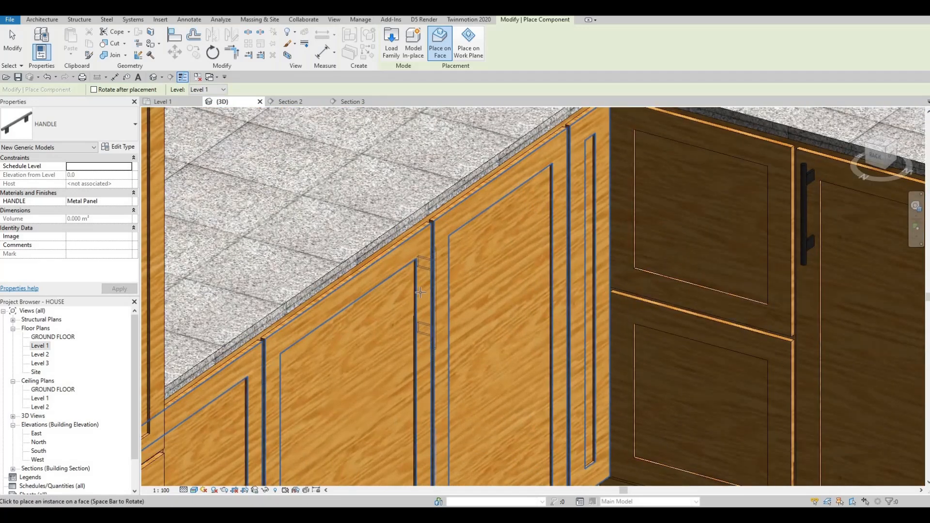
scroll(470, 311, "down", 5)
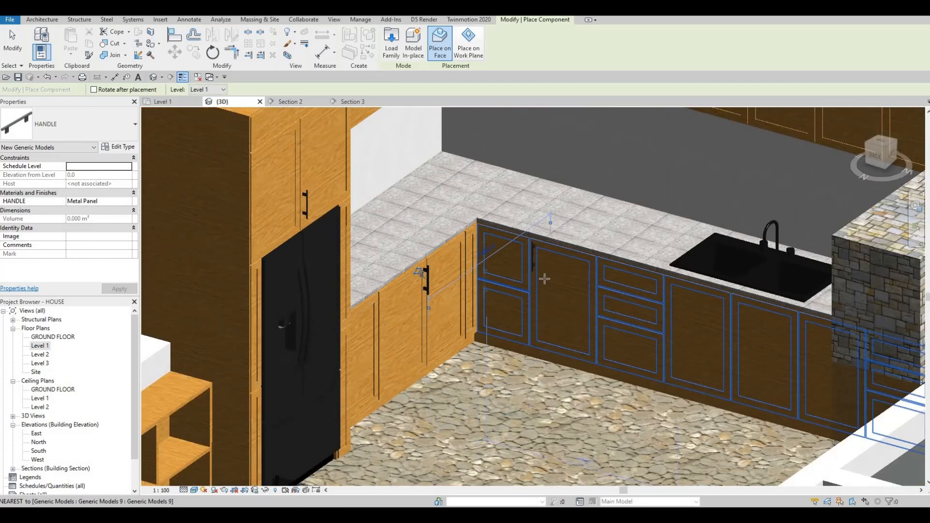
scroll(471, 261, "up", 6)
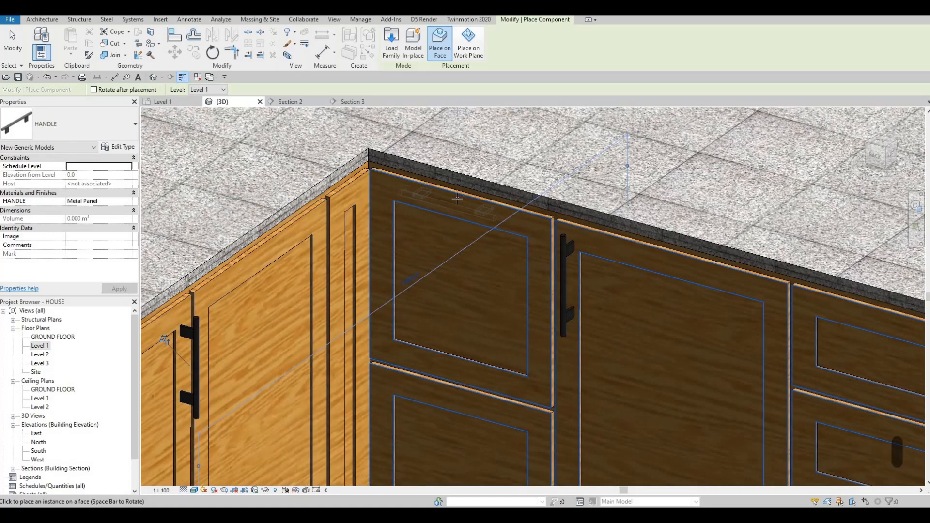
scroll(510, 290, "down", 4)
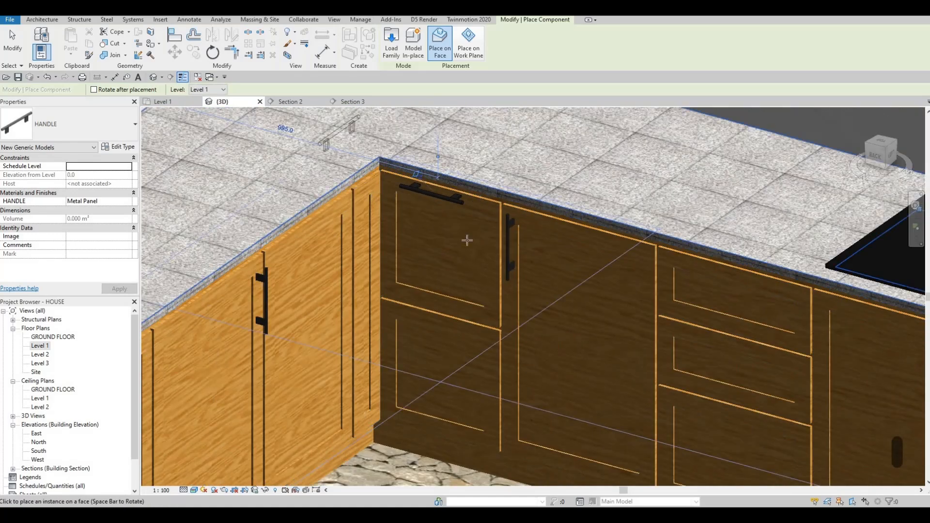
scroll(510, 291, "down", 2)
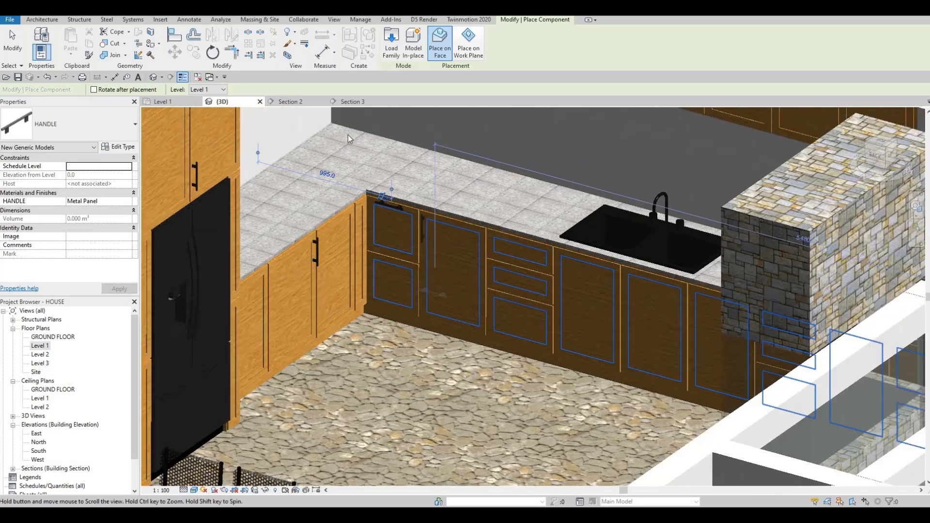
key("Escape")
key("Escape")
In Section 2, move the horizontal handle on the top drawer up to about 860 mm elevation from level.
left_click(291, 102)
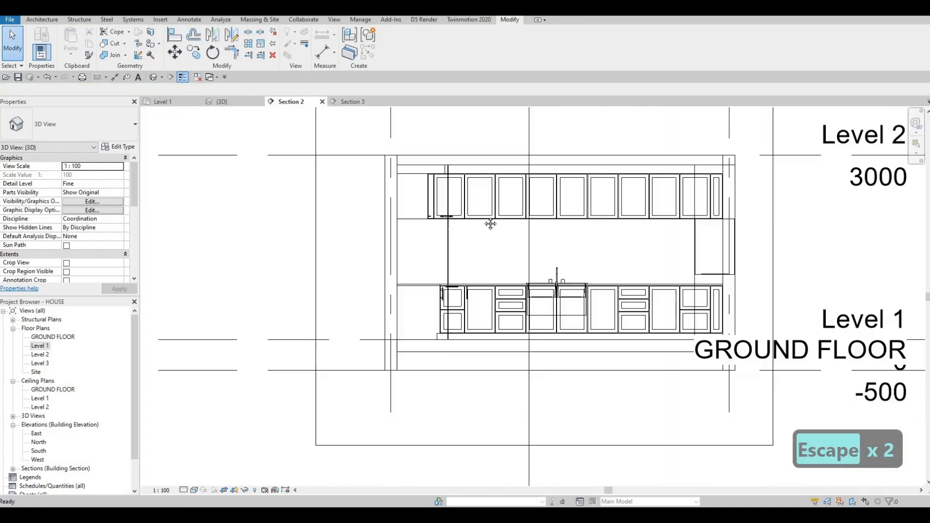
scroll(523, 243, "up", 5)
scroll(510, 219, "up", 4)
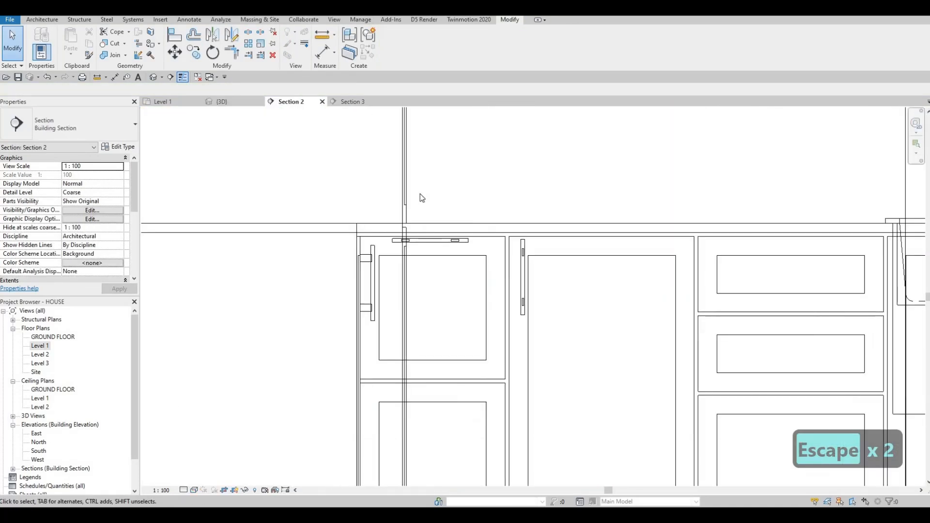
key("Escape")
left_click(379, 183)
left_click_drag(379, 183, 384, 194)
key("m")
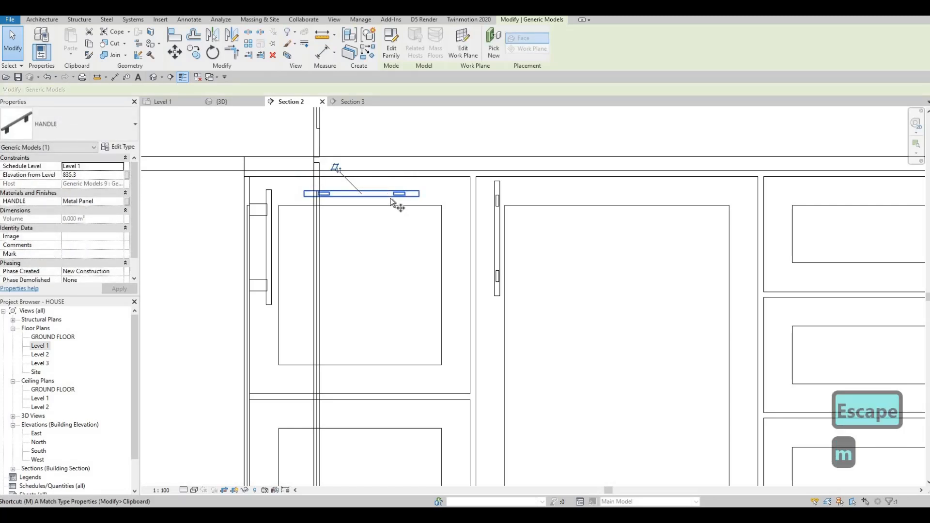
key("v")
left_click(357, 180)
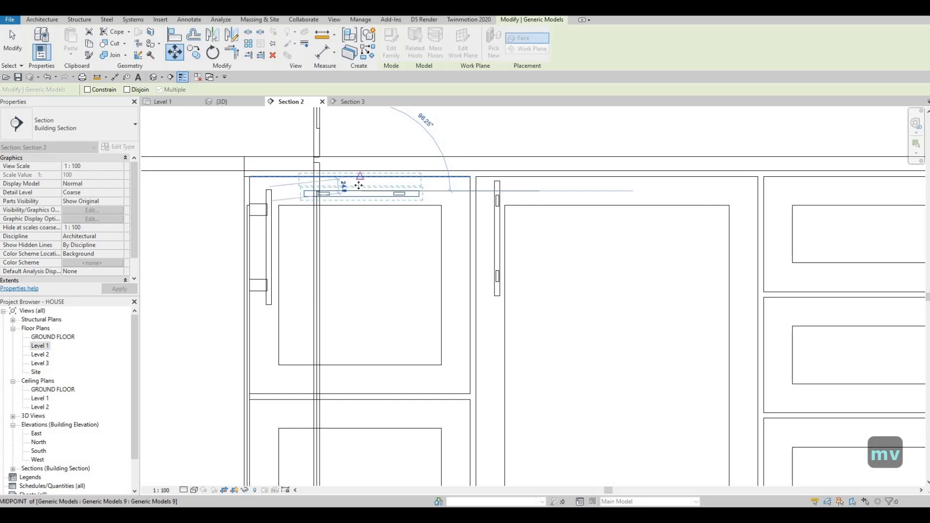
left_click(359, 185)
key("Escape")
key("Escape")
Move the same drawer handle down slightly to about 840 mm elevation from level.
scroll(358, 185, "up", 2)
left_click(361, 182)
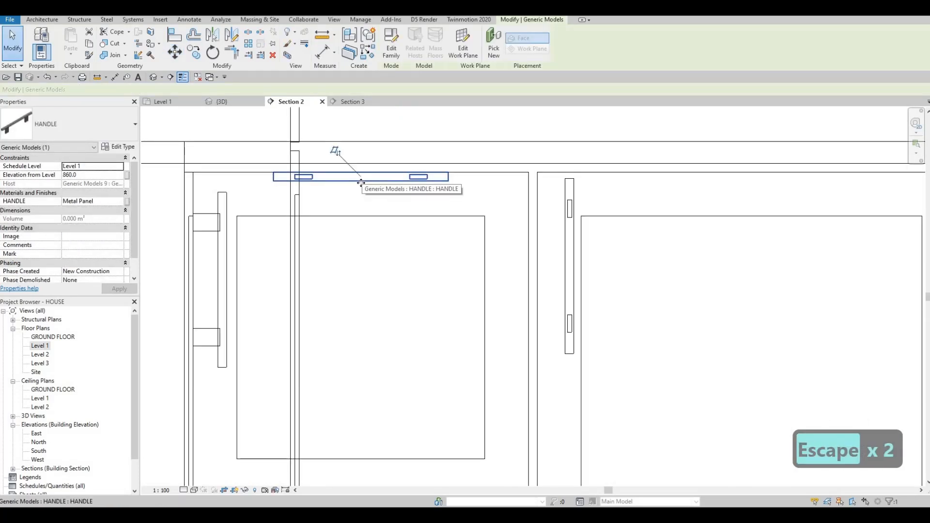
key("m")
key("v")
left_click(363, 175)
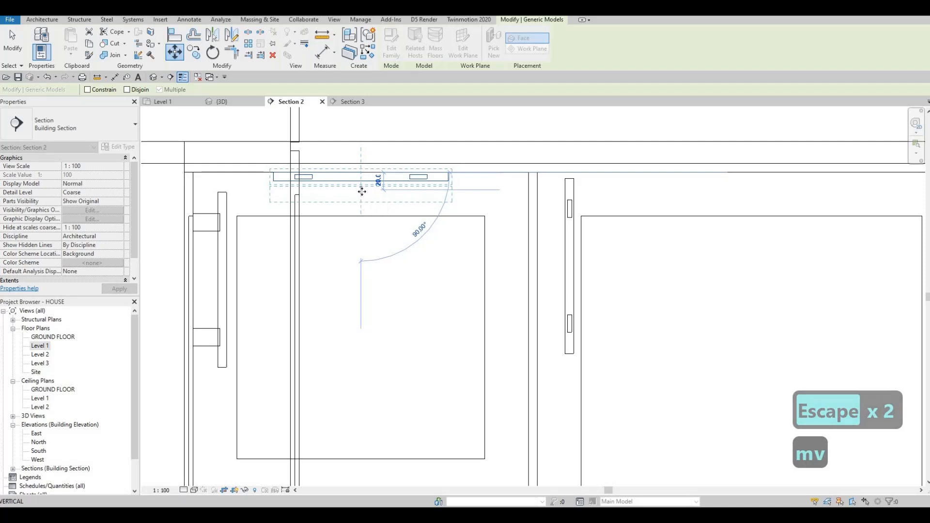
left_click(359, 181)
scroll(358, 181, "down", 3)
key("Escape")
key("Escape")
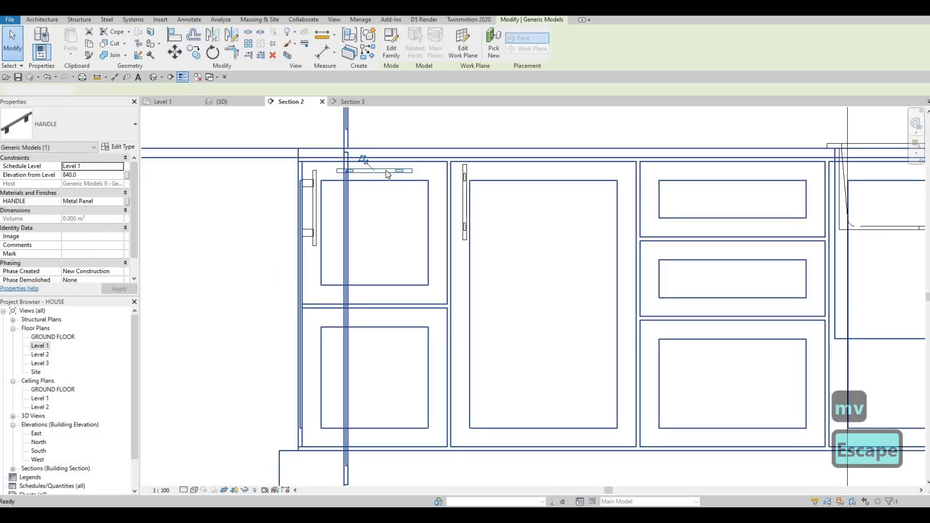
Copy the drawer handle with multiple copies onto the lower door and onto the next drawer front to the right.
left_click(385, 169)
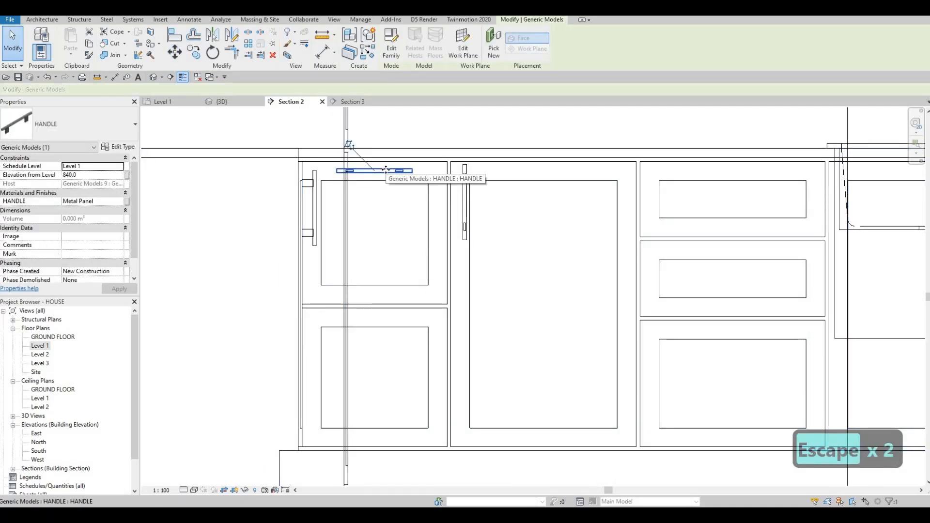
key("c")
key("o")
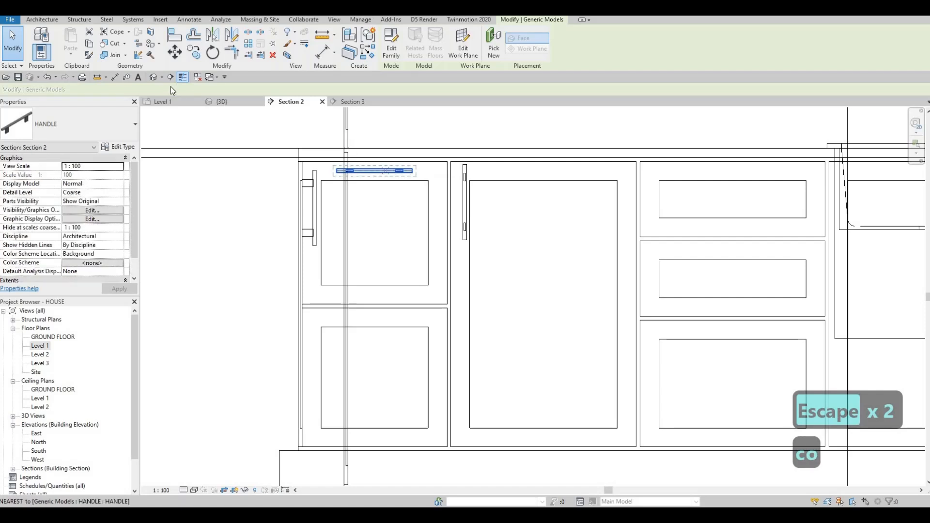
left_click(374, 160)
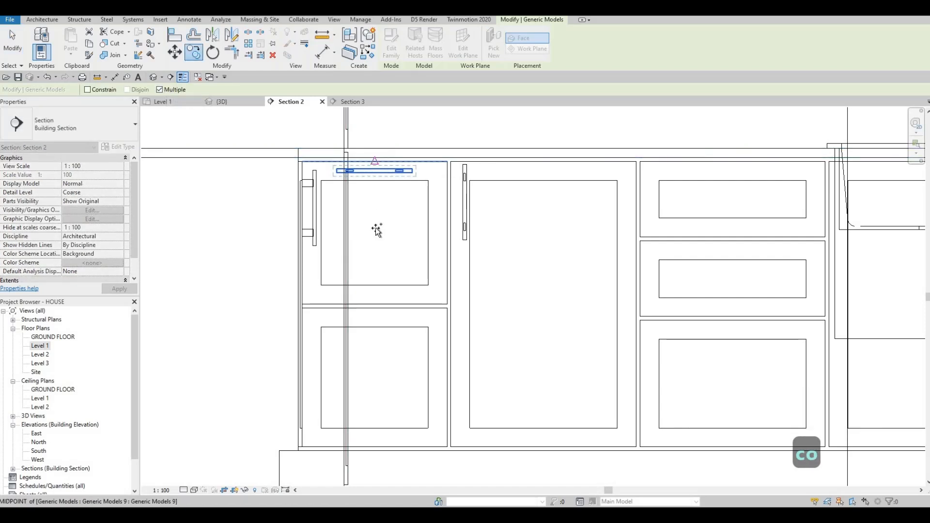
left_click(376, 307)
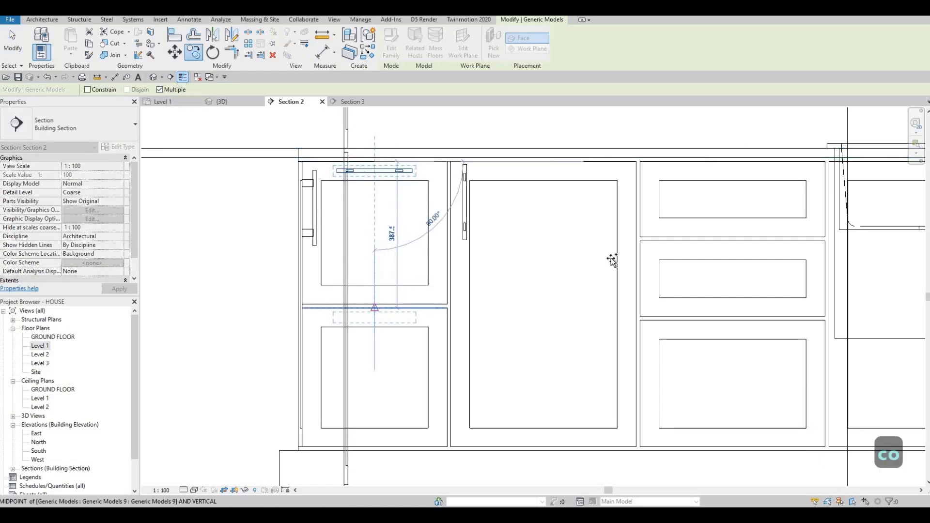
scroll(560, 225, "down", 2)
scroll(523, 222, "up", 4)
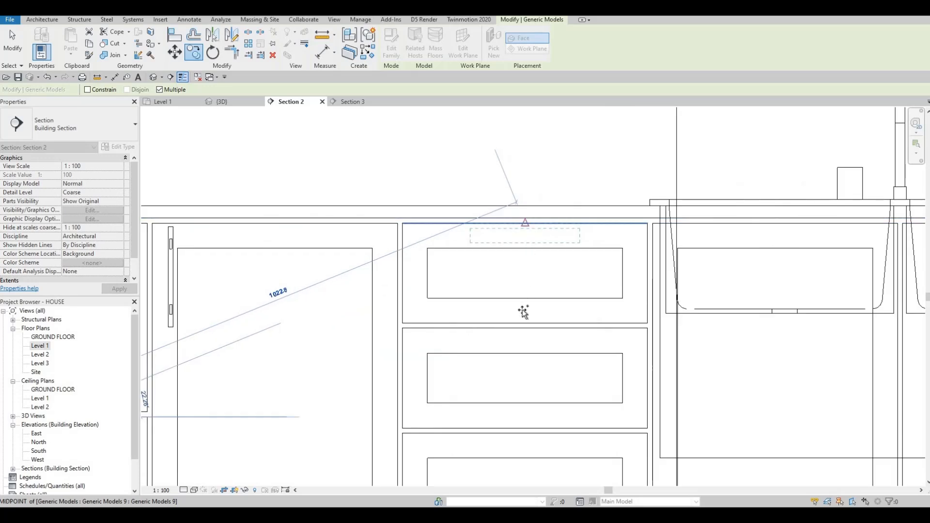
left_click(525, 324)
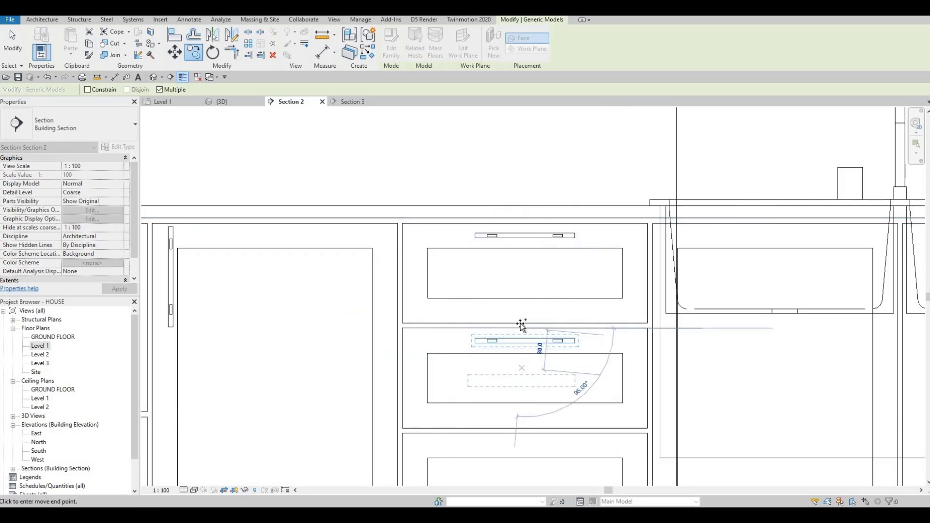
Continue placing copies of the horizontal handle on the remaining drawer fronts and door tops along the base cabinets, then finish copying.
scroll(518, 339, "up", 1)
left_click(515, 336)
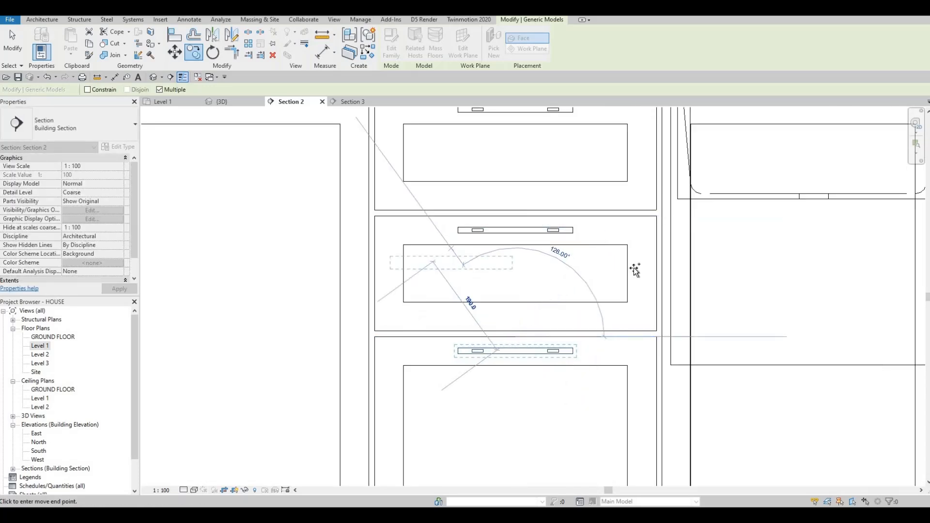
scroll(436, 248, "down", 6)
scroll(514, 256, "up", 1)
middle_click_drag(515, 259, 260, 231)
scroll(436, 194, "down", 1)
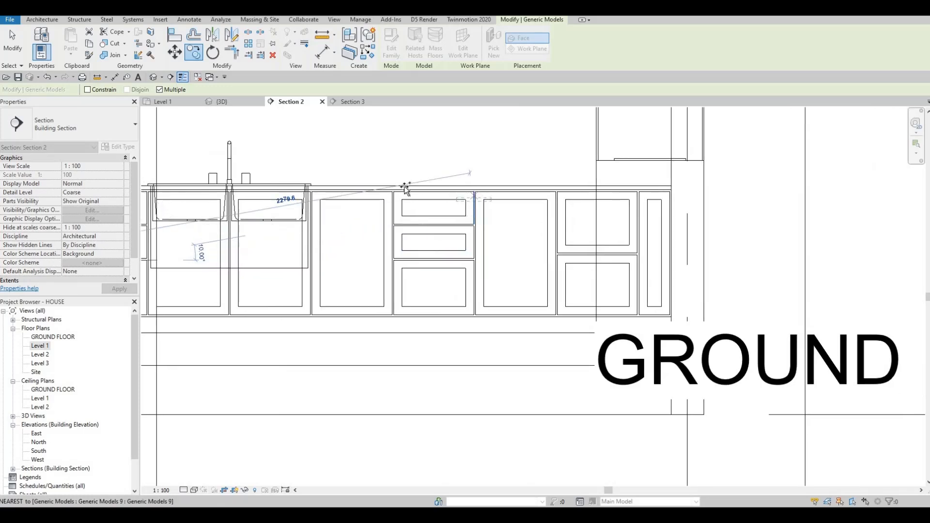
scroll(402, 188, "up", 4)
left_click(402, 258)
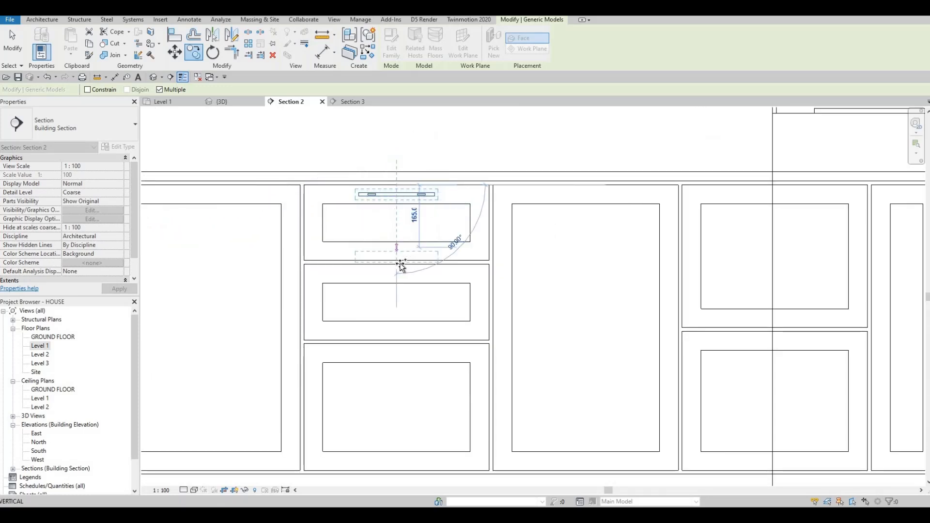
left_click(401, 344)
scroll(412, 281, "down", 4)
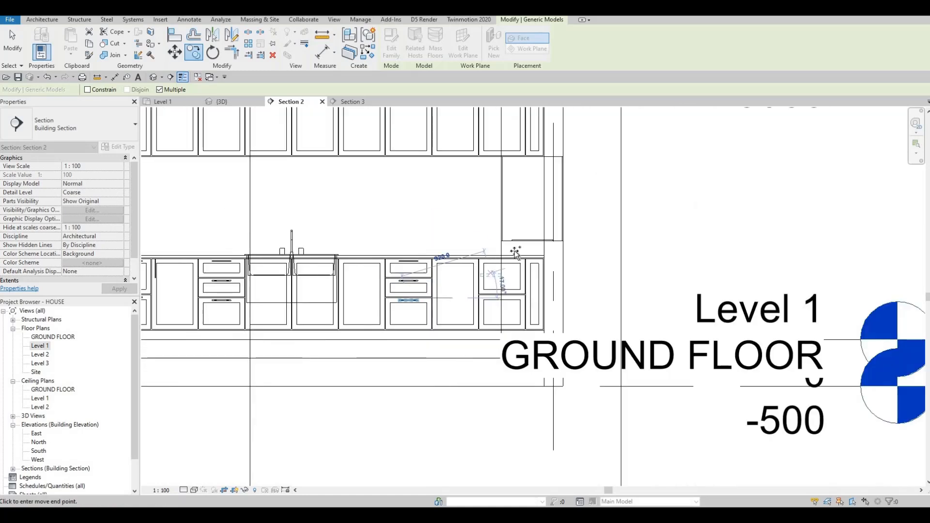
scroll(514, 250, "up", 5)
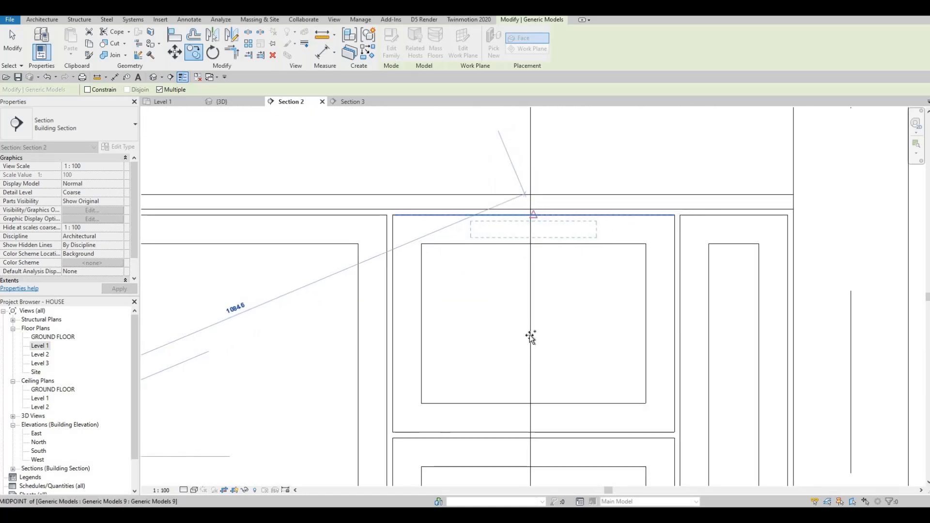
left_click(533, 216)
middle_click_drag(535, 347, 548, 245)
scroll(547, 244, "up", 1)
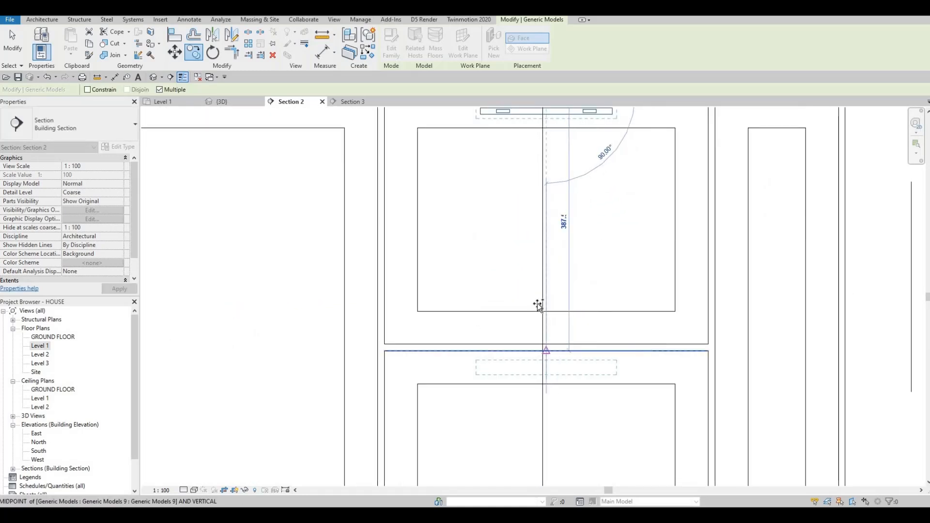
left_click(546, 351)
scroll(538, 302, "down", 5)
middle_click_drag(423, 282, 680, 249)
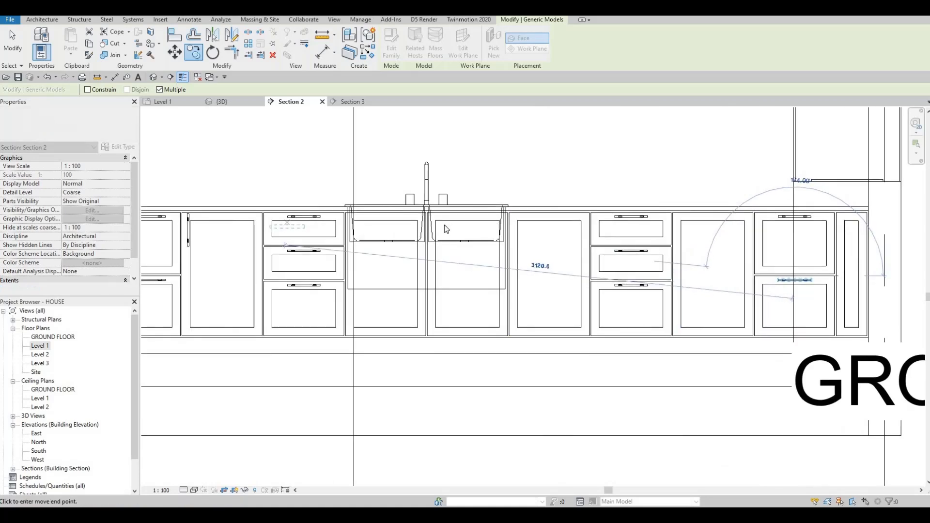
middle_click_drag(285, 227, 446, 229)
scroll(445, 225, "up", 3)
key("Escape")
Move the vertical handle on the tall base door slightly left toward the door's edge.
middle_click_drag(260, 219, 327, 204)
key("Escape")
left_click(325, 204)
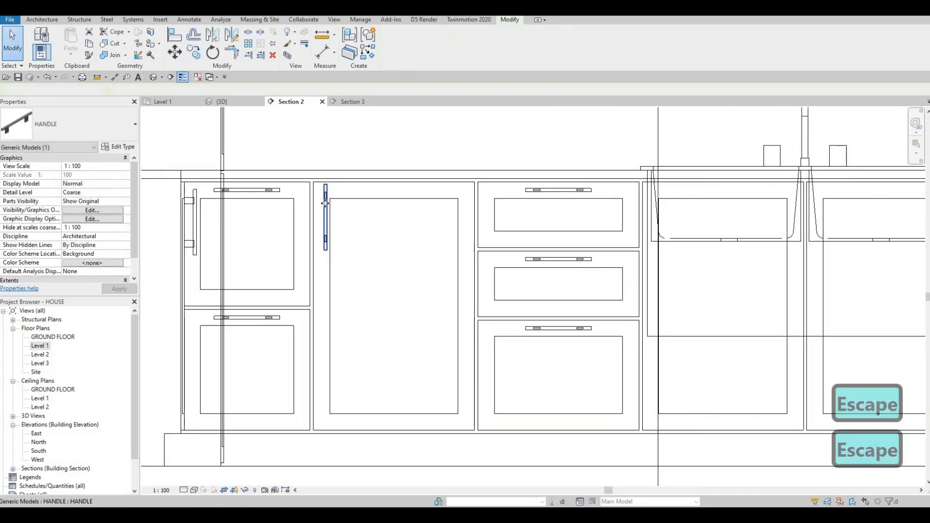
left_click(325, 204)
scroll(325, 203, "up", 2)
left_click_drag(325, 203, 315, 206)
scroll(332, 233, "down", 4)
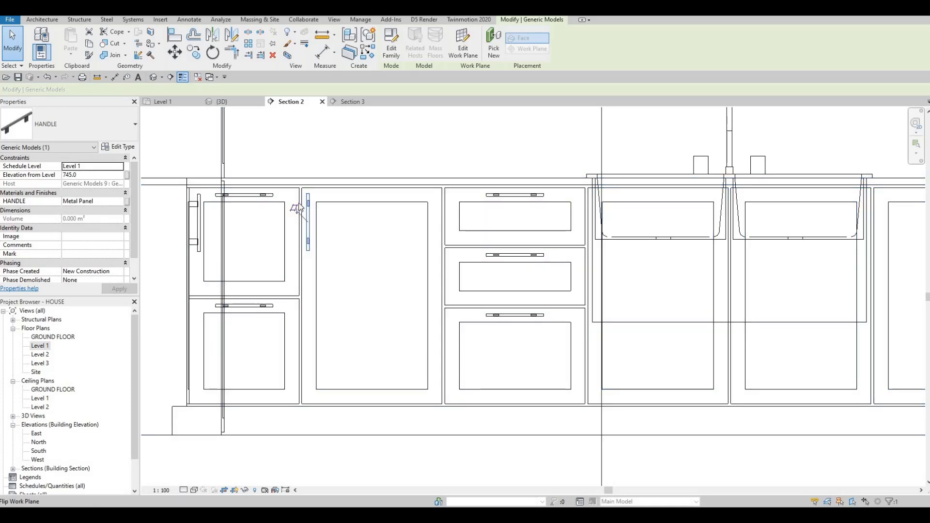
Copy the vertical door handle onto the sink cabinet's left door beside the centre divider.
key("c")
key("o")
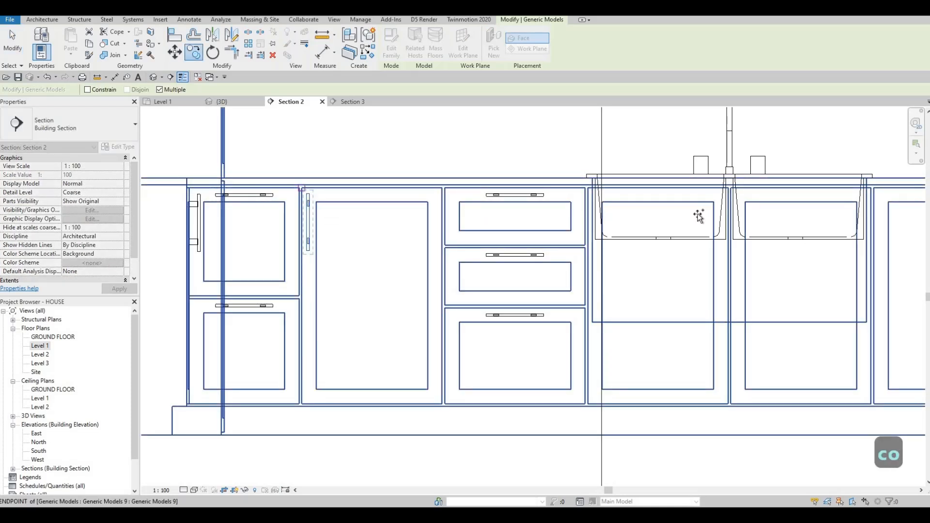
scroll(548, 204, "up", 4)
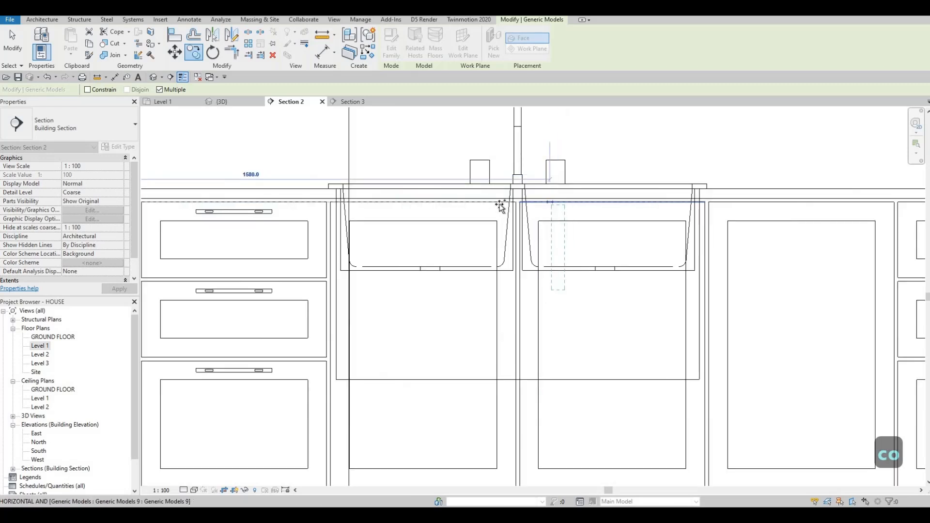
left_click(492, 202)
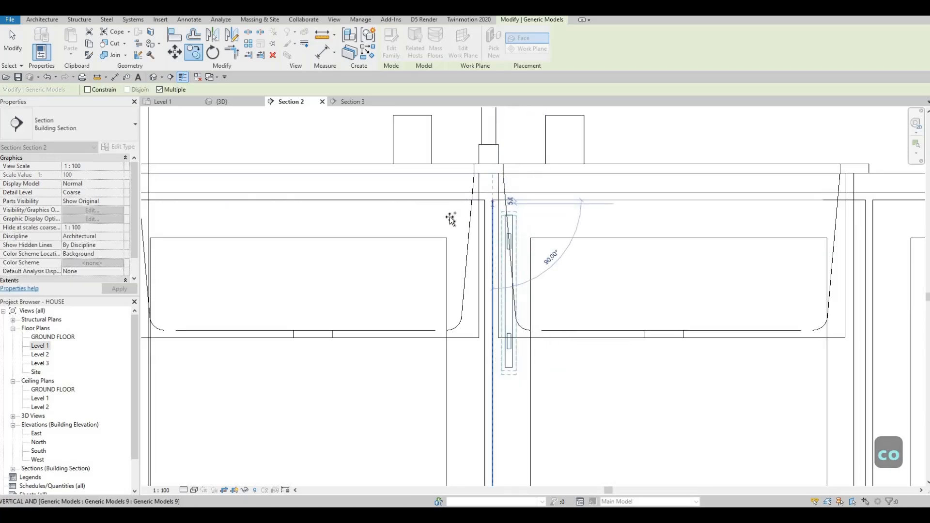
key("Escape")
key("Escape")
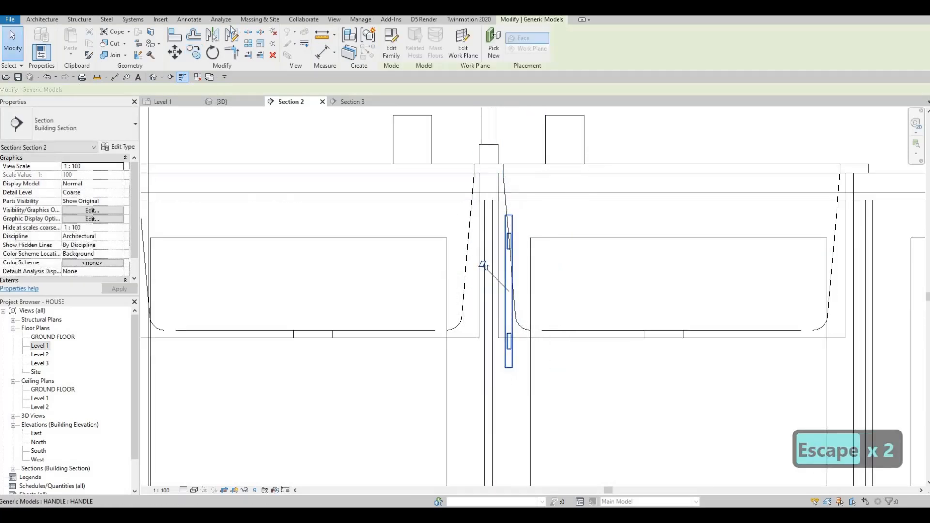
Mirror the sink door handle with a copy about the vertical line between the two sink doors.
scroll(476, 184, "up", 2)
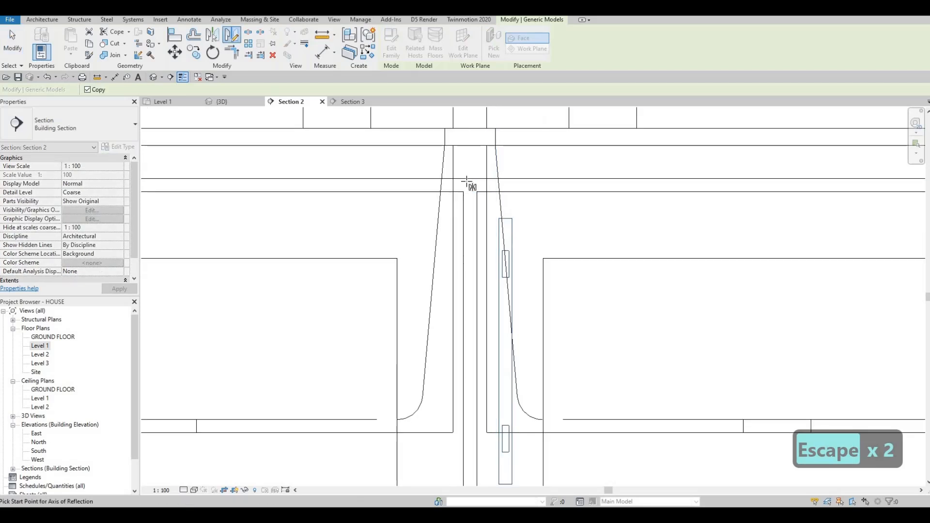
left_click(470, 179)
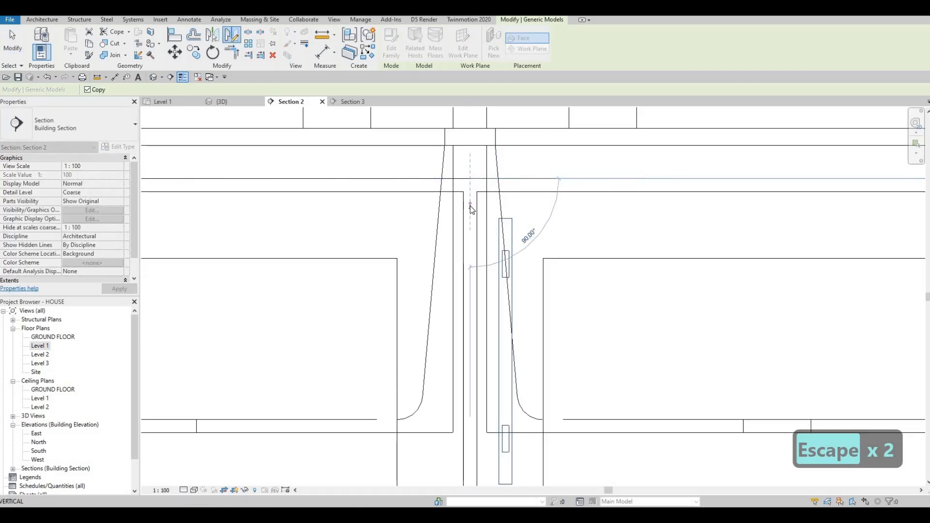
left_click(470, 207)
scroll(458, 204, "down", 5)
key("Escape")
Delete the vertical handle on the left edge of the tall door next to the stacked small doors.
scroll(353, 210, "down", 3)
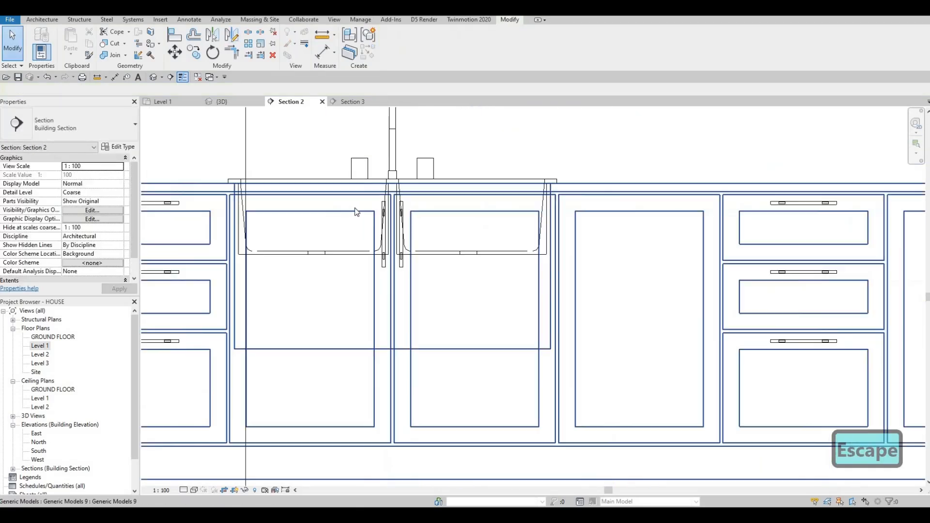
middle_click_drag(507, 208, 588, 197)
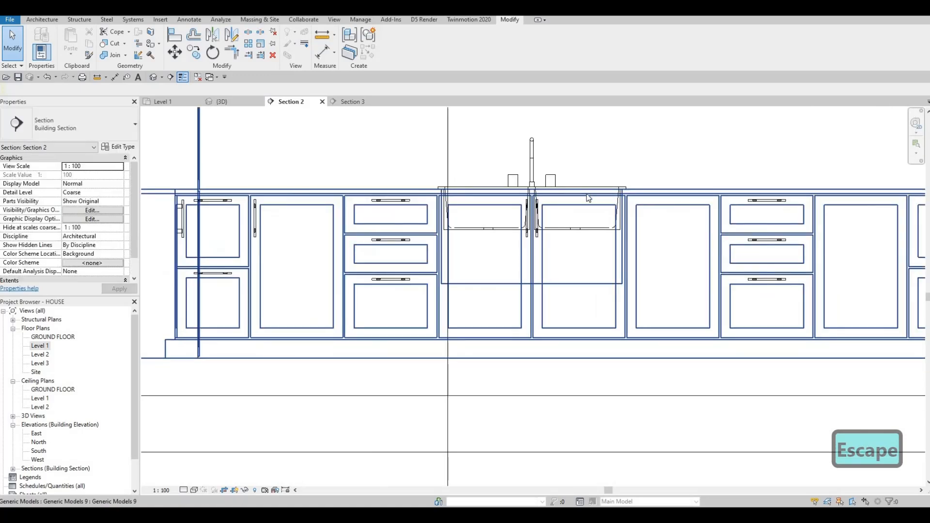
scroll(579, 199, "up", 3)
scroll(575, 205, "down", 3)
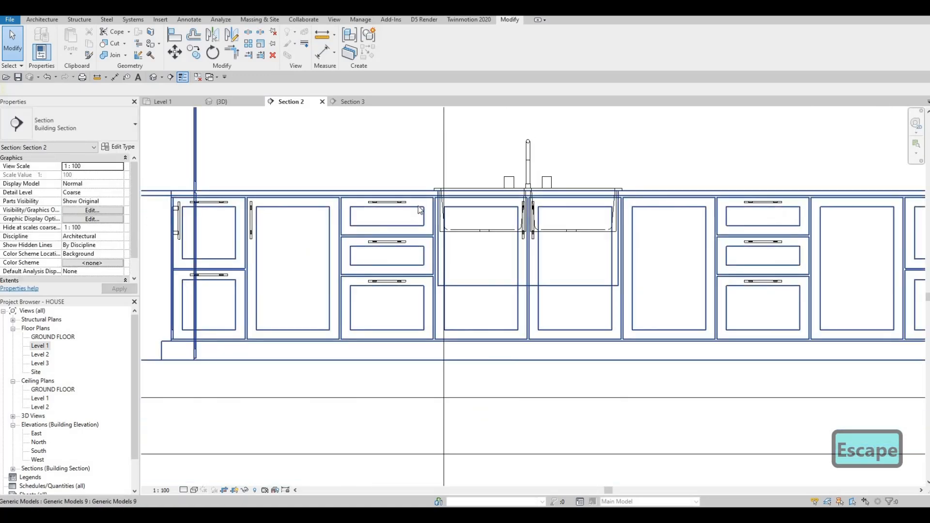
scroll(242, 211, "up", 1)
key("Escape")
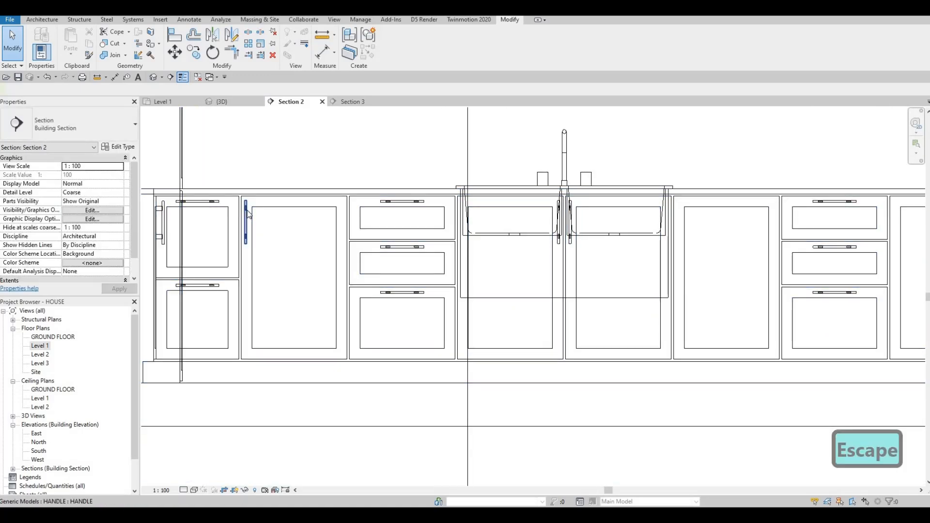
left_click(246, 216)
key("Delete")
Copy the left sink door handle onto the right edge of the tall door left of the drawers.
scroll(581, 208, "up", 2)
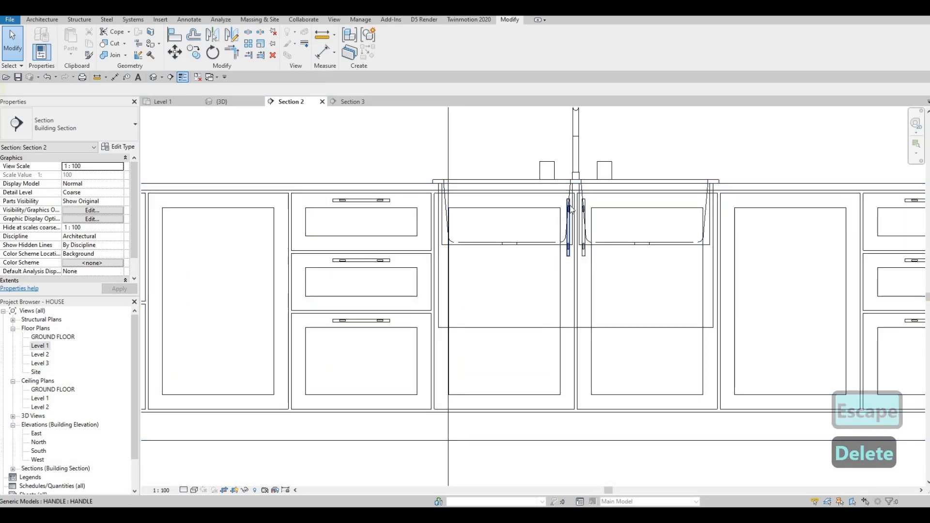
left_click(569, 209)
key("c")
key("o")
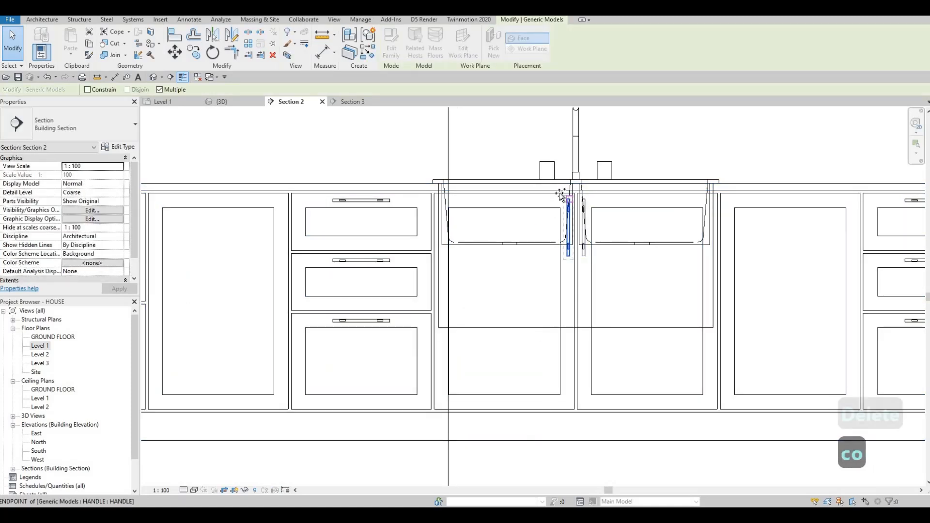
left_click(577, 193)
left_click(285, 194)
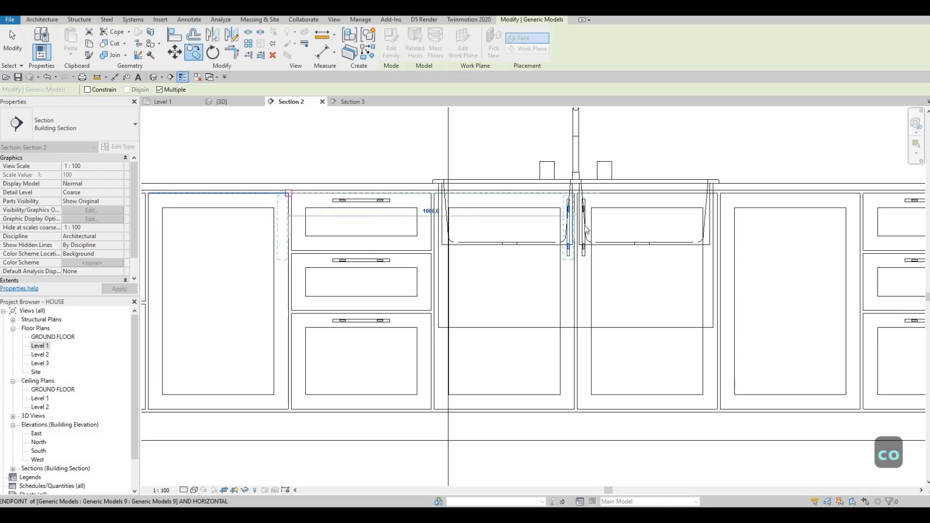
key("Escape")
key("Escape")
key("Escape")
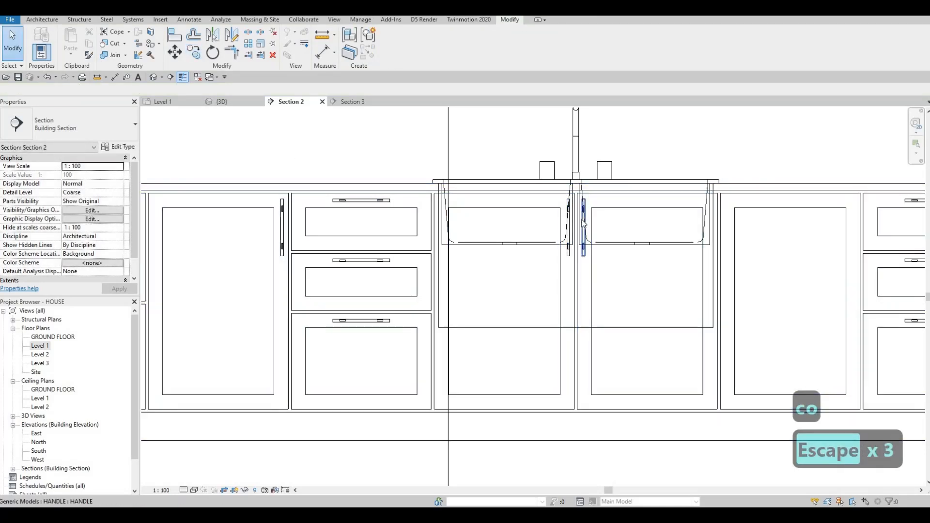
Copy the right sink door handle onto the edge of the next door right of the drawer stack.
left_click(583, 216)
key("c")
key("o")
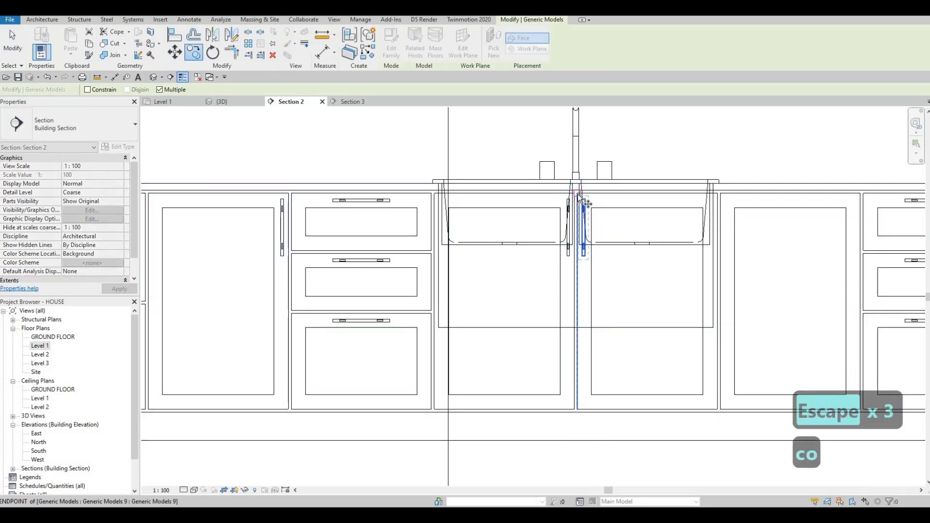
left_click(719, 199)
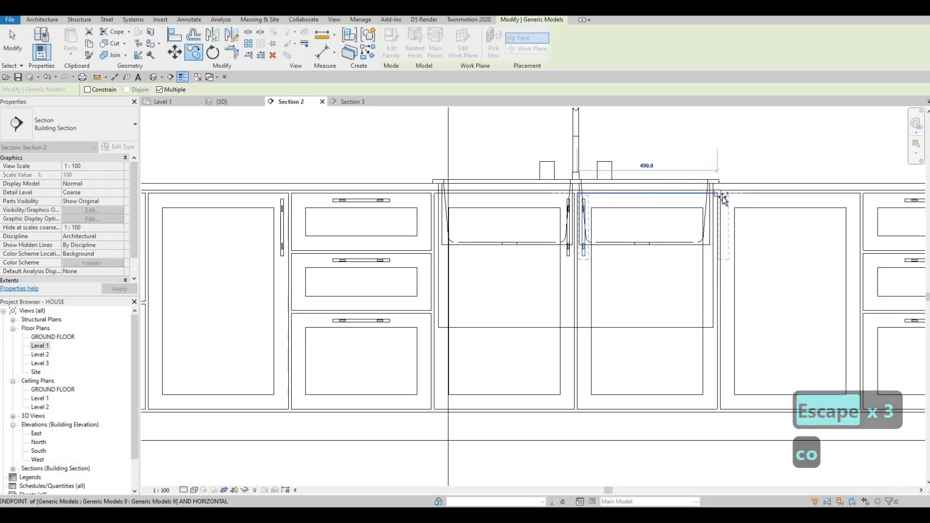
middle_click_drag(461, 233, 319, 231)
scroll(319, 232, "down", 1)
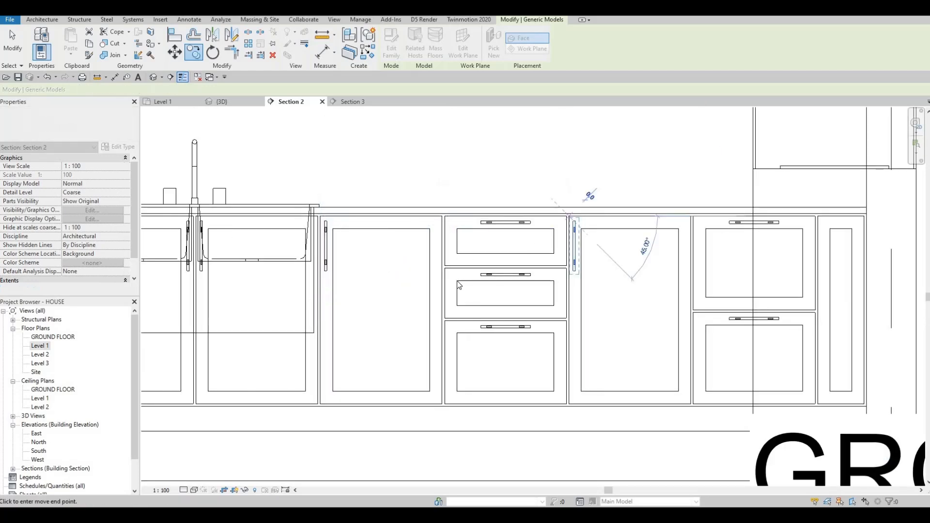
scroll(484, 276, "down", 3)
key("Escape")
key("Escape")
Rotate the upper cabinet handle to vertical and move it onto an upper door edge at about 2100 mm elevation.
scroll(444, 282, "up", 2)
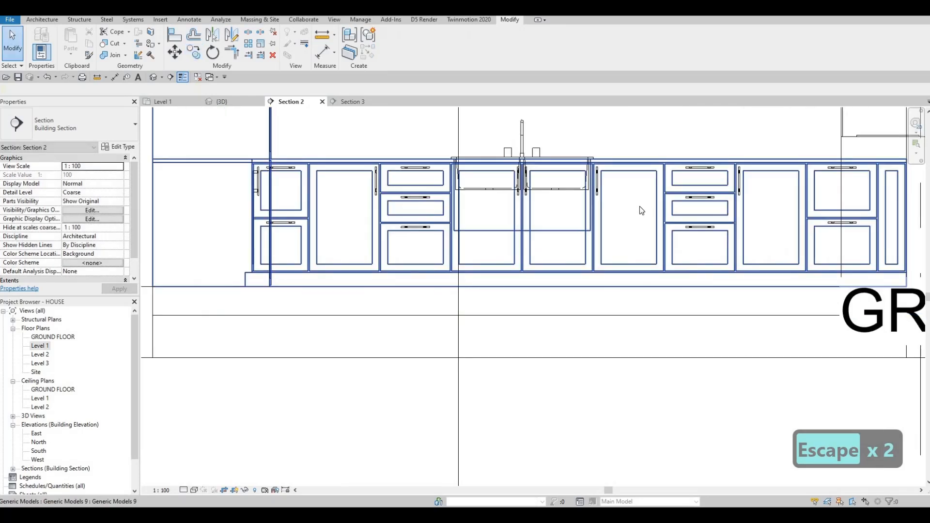
scroll(624, 243, "down", 1)
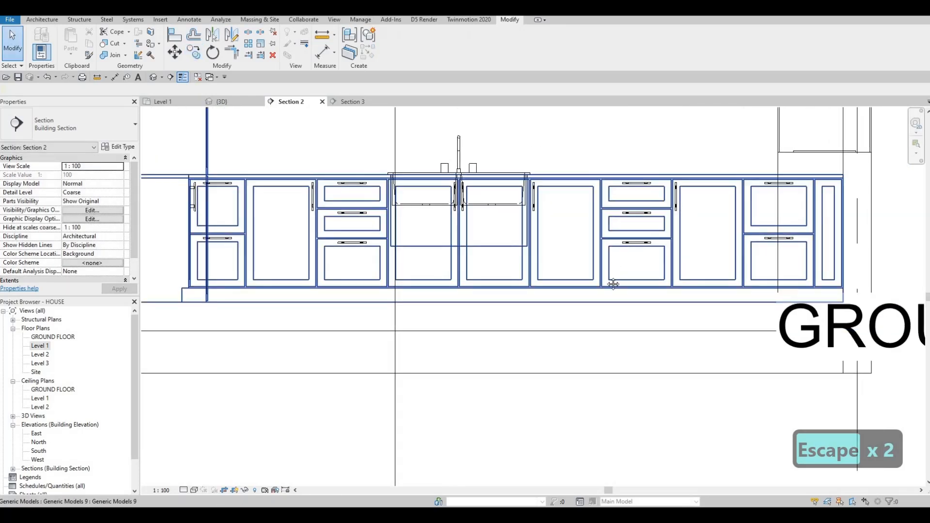
scroll(591, 251, "down", 2)
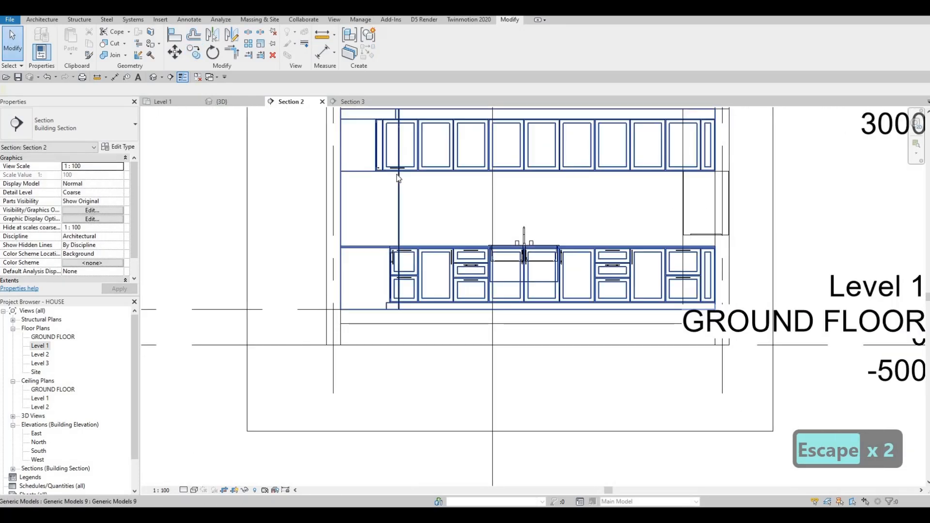
scroll(397, 177, "up", 4)
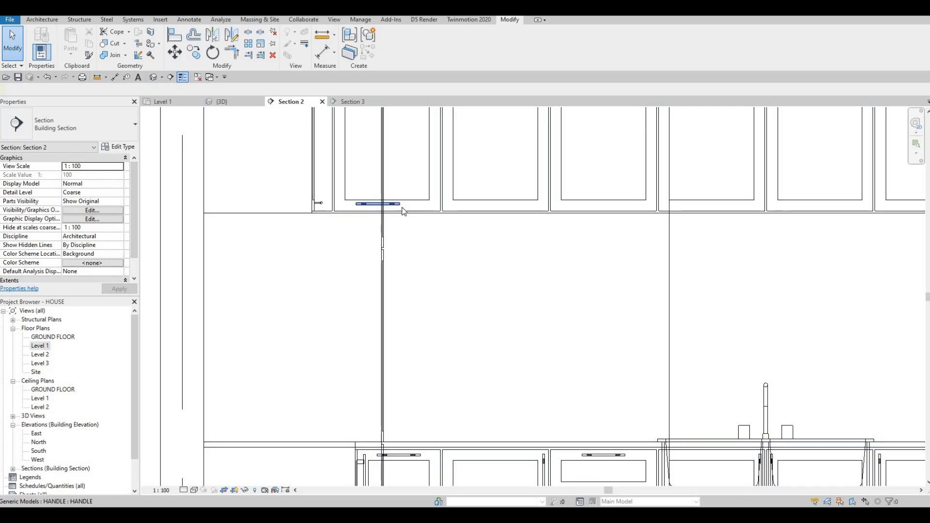
left_click(402, 211)
key("space")
scroll(346, 184, "down", 2)
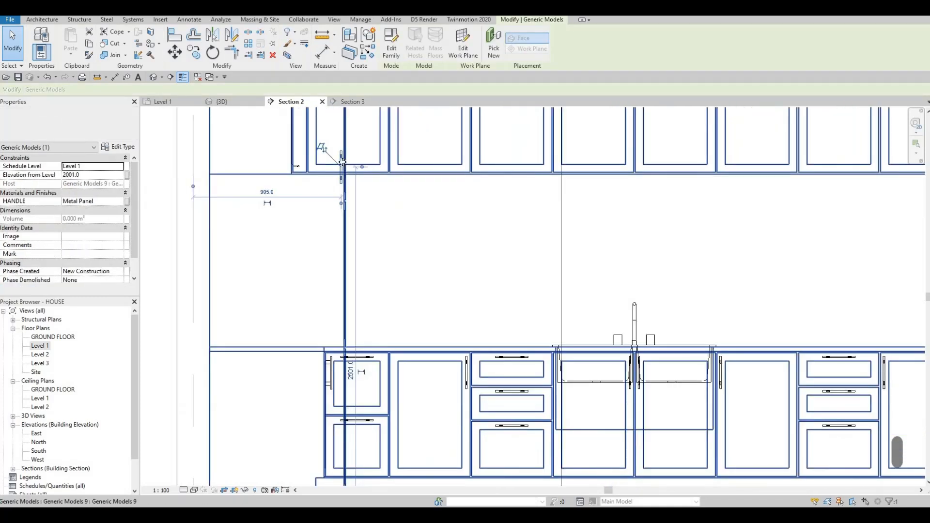
left_click(342, 162)
left_click_drag(501, 162, 629, 149)
scroll(318, 234, "down", 1)
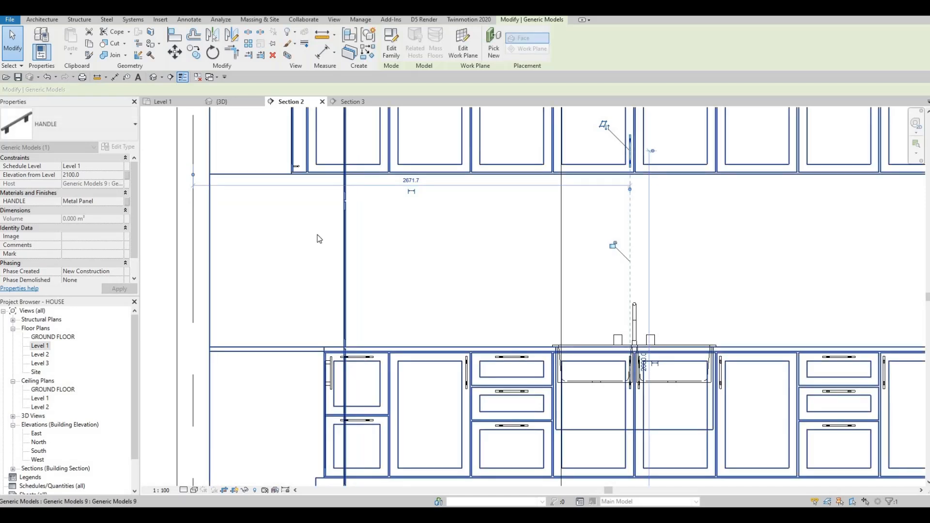
scroll(291, 223, "up", 5)
key("Escape")
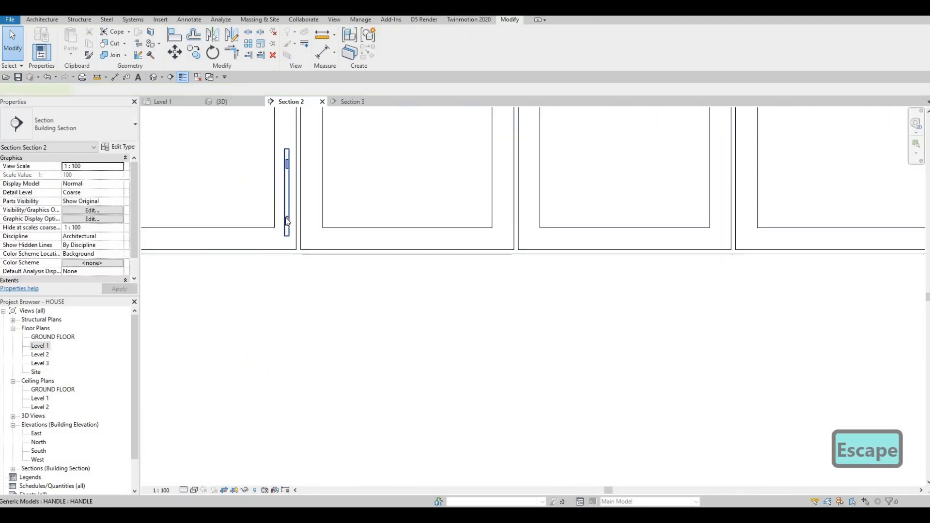
Copy the upper cabinet handle onto the neighbouring upper door edge.
left_click(286, 217)
key("c")
key("o")
scroll(288, 202, "down", 4)
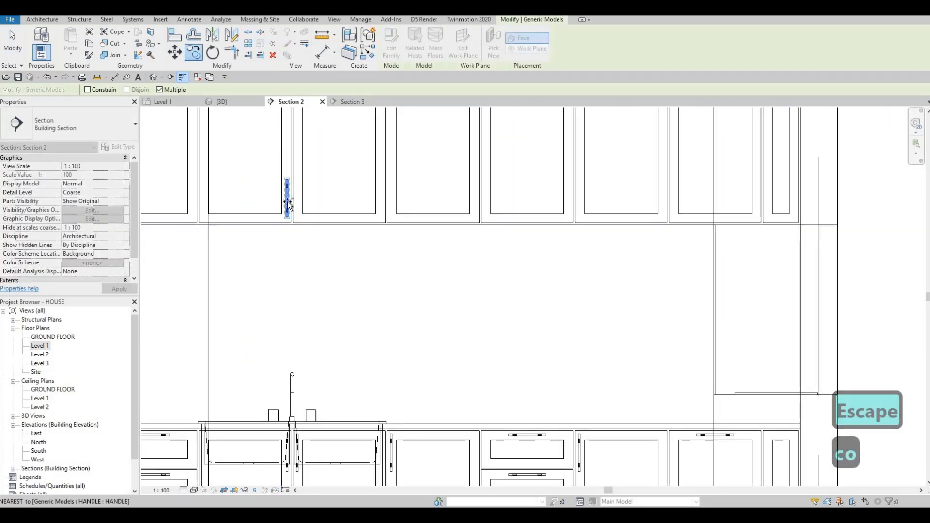
scroll(288, 202, "up", 1)
left_click(288, 200)
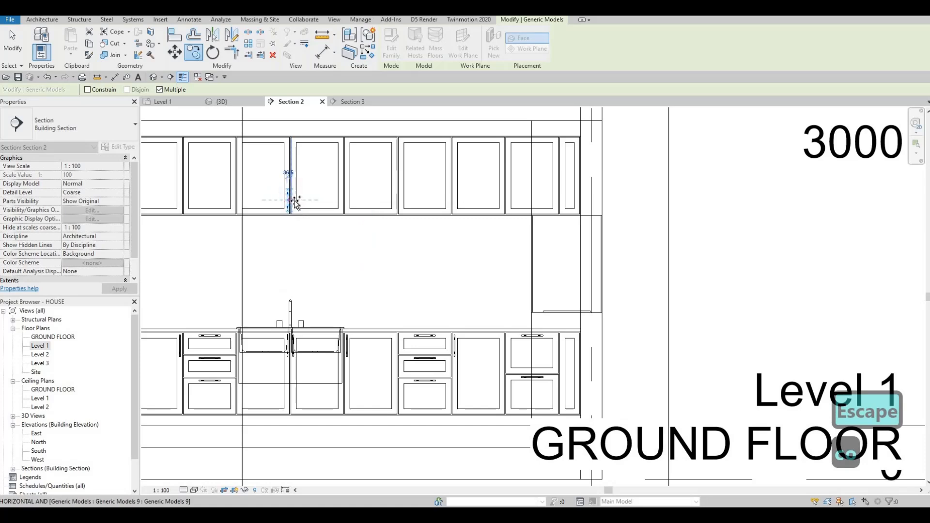
scroll(295, 202, "up", 3)
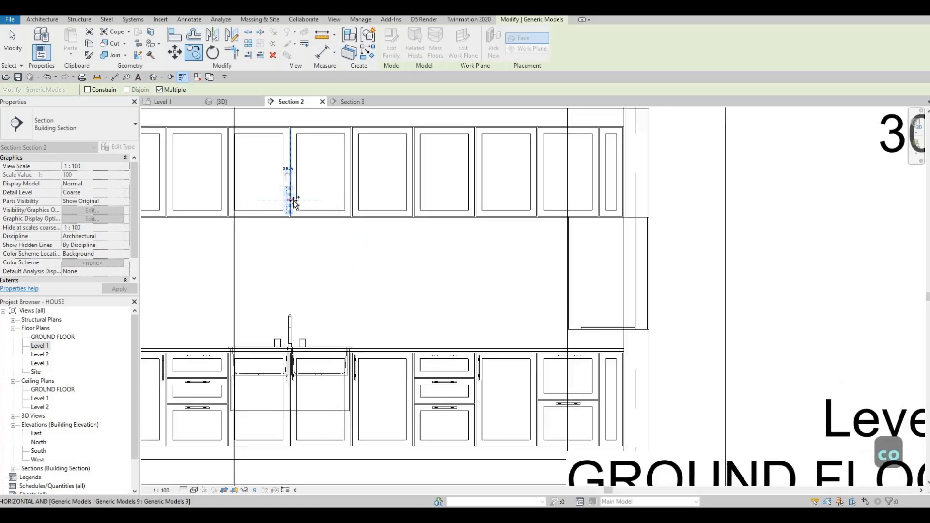
key("Escape")
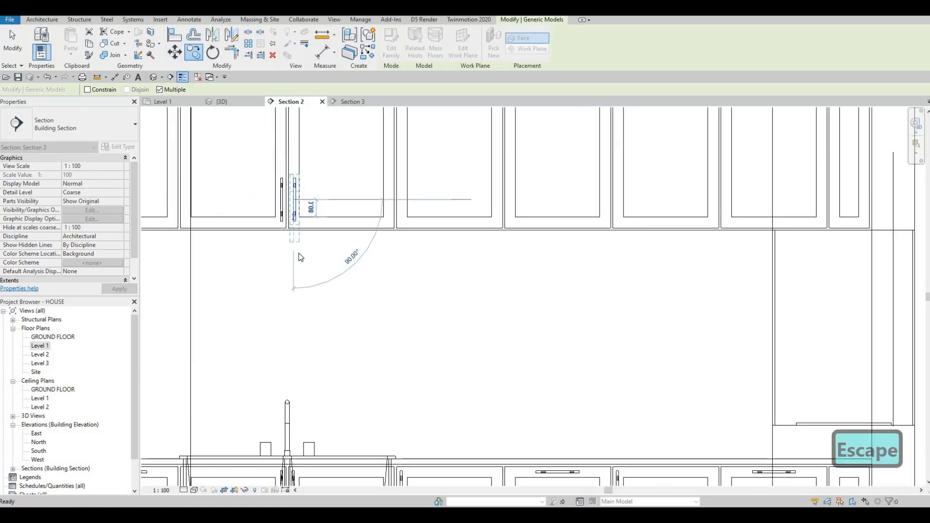
scroll(300, 259, "down", 3)
key("Escape")
key("Escape")
Align the upper cabinet handle's centre with the sink door handle below it.
key("a")
key("l")
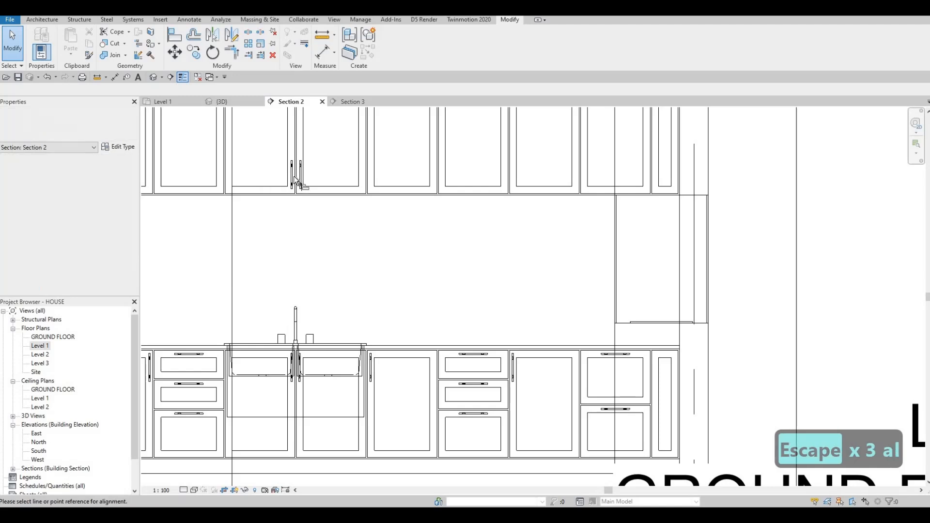
scroll(313, 174, "up", 5)
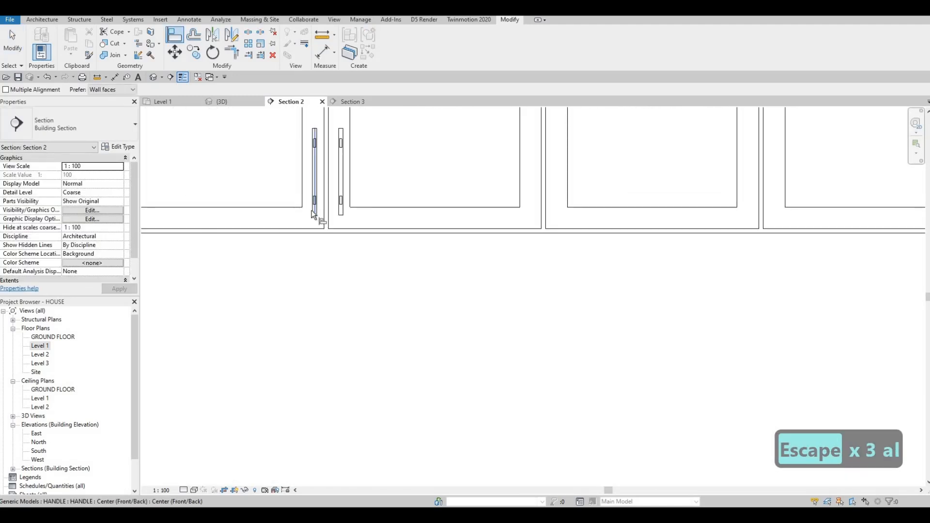
scroll(314, 429, "down", 4)
scroll(320, 429, "up", 3)
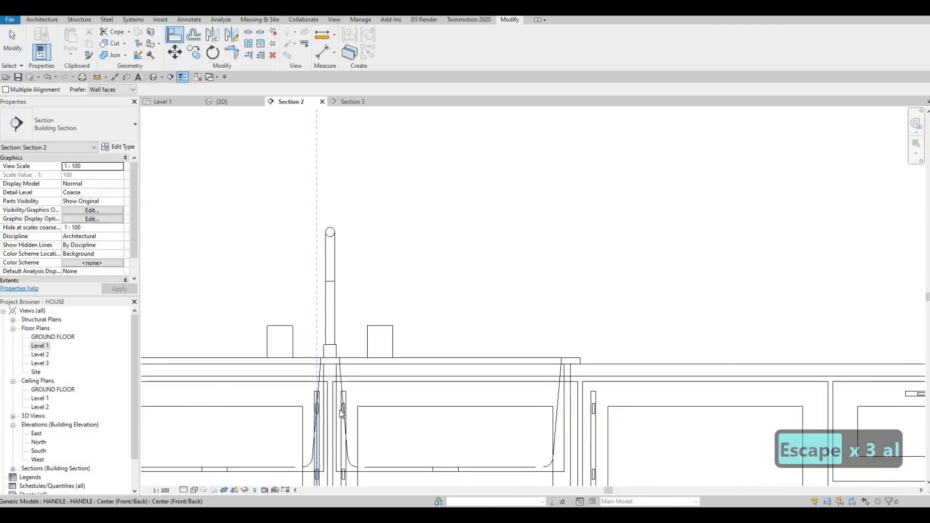
key("Escape")
key("Escape")
key("a")
key("l")
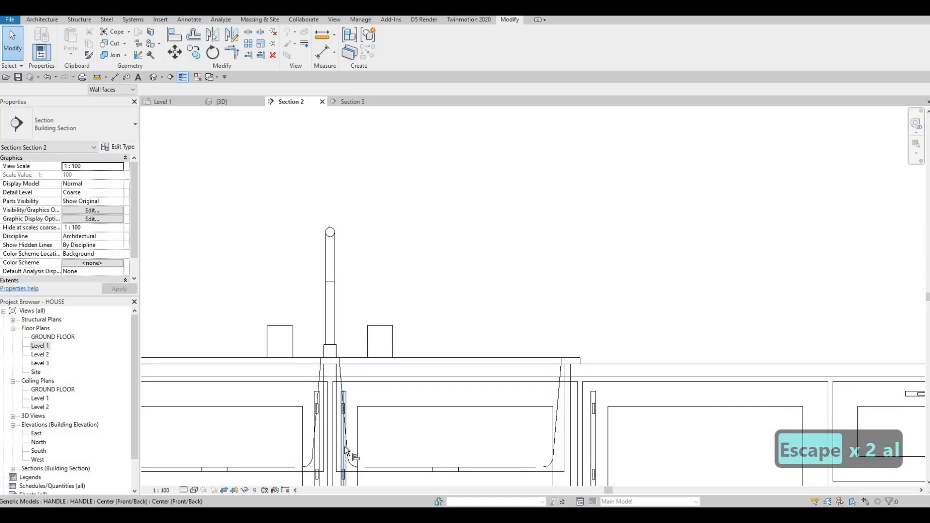
left_click(344, 446)
scroll(339, 363, "down", 3)
middle_click_drag(325, 209, 311, 352)
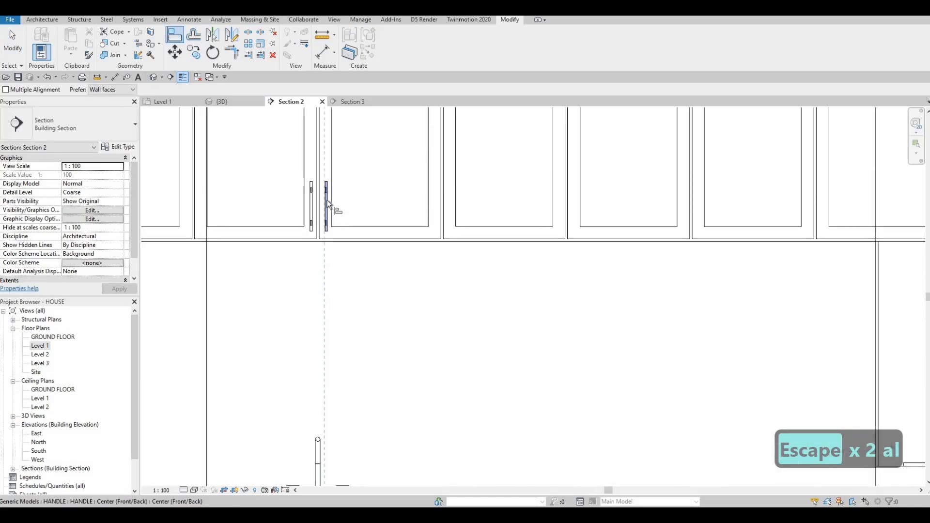
scroll(327, 200, "up", 5)
left_click(327, 200)
scroll(324, 203, "down", 4)
key("Escape")
key("Escape")
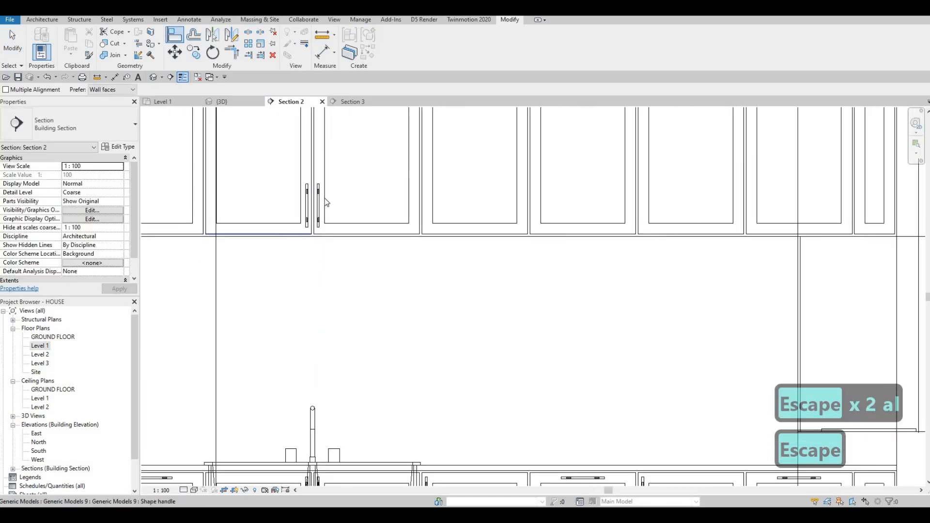
key("Escape")
Copy the pair of upper handles onto the other upper cabinet door joints along the wall.
scroll(340, 200, "up", 2)
left_click(336, 201)
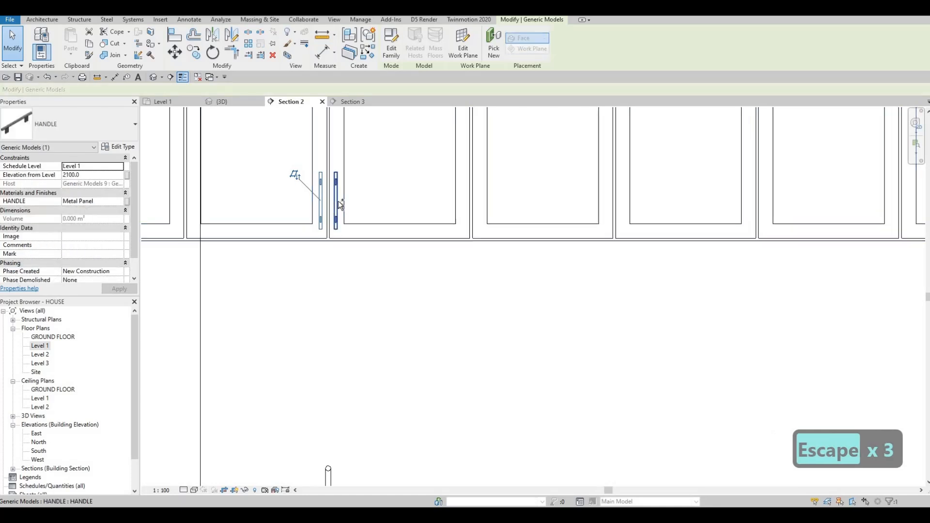
left_click(320, 201, "ctrl")
scroll(336, 213, "down", 2)
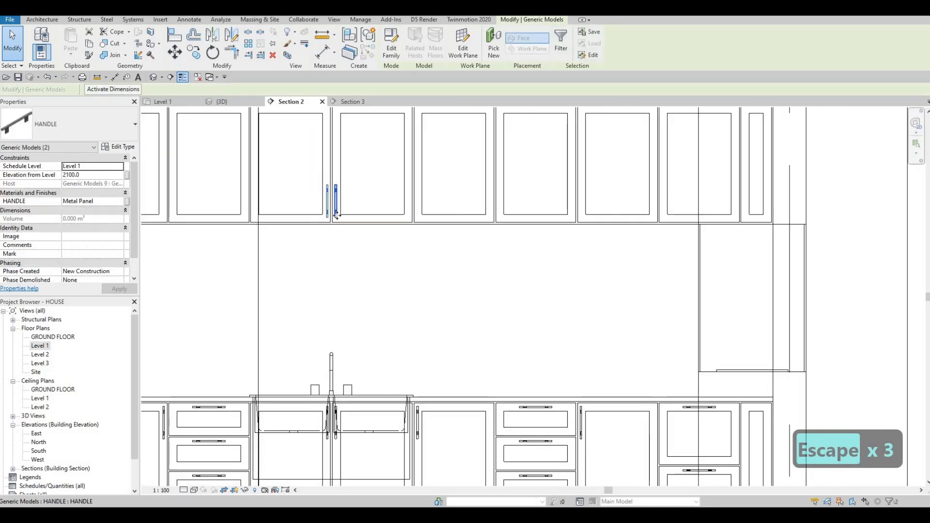
key("c")
key("o")
scroll(337, 235, "up", 2)
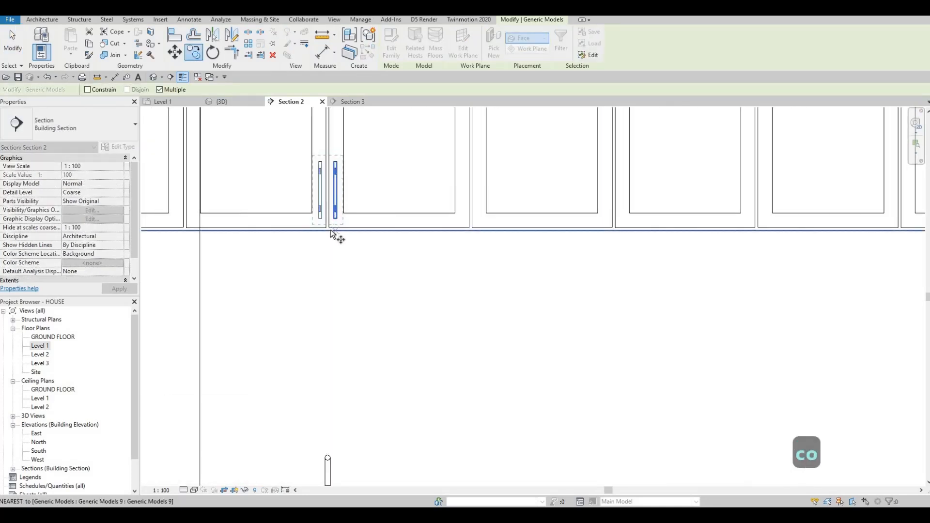
left_click(329, 228)
middle_click_drag(505, 228, 392, 241)
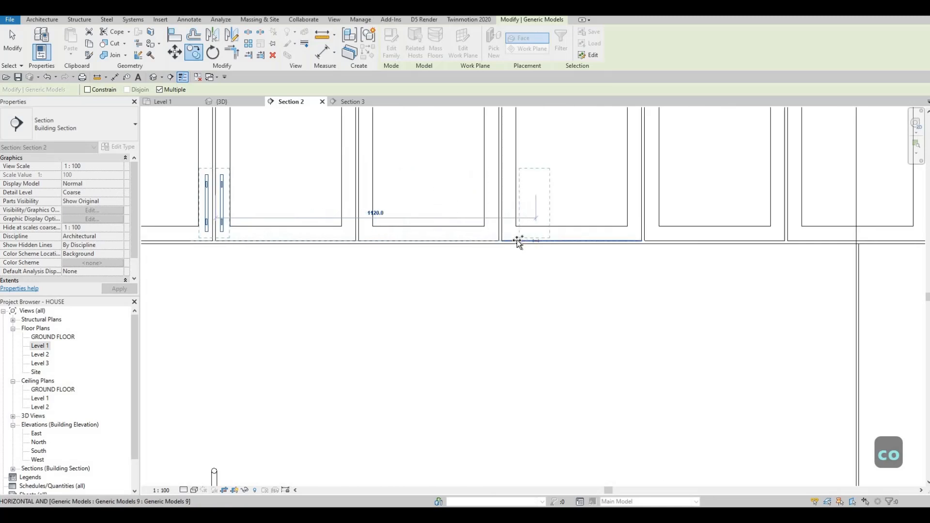
left_click(502, 241)
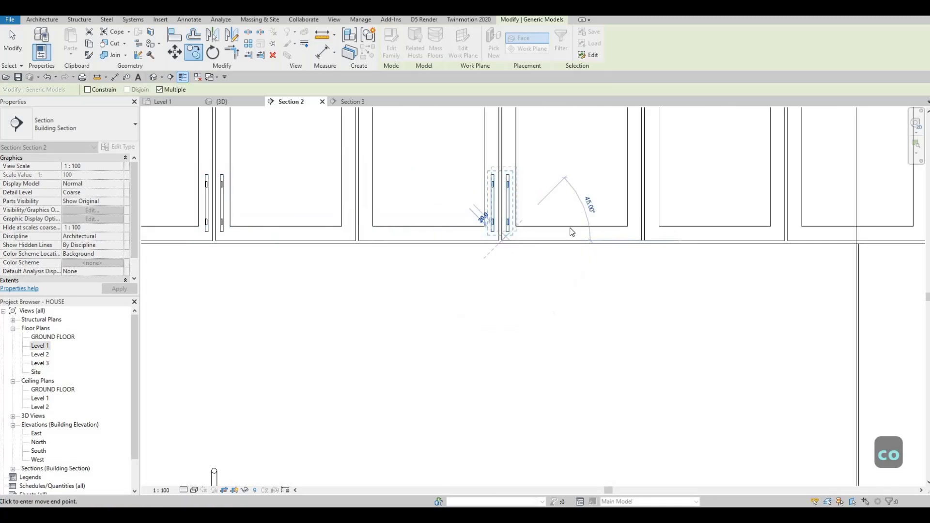
middle_click_drag(669, 240, 537, 245)
left_click(659, 244)
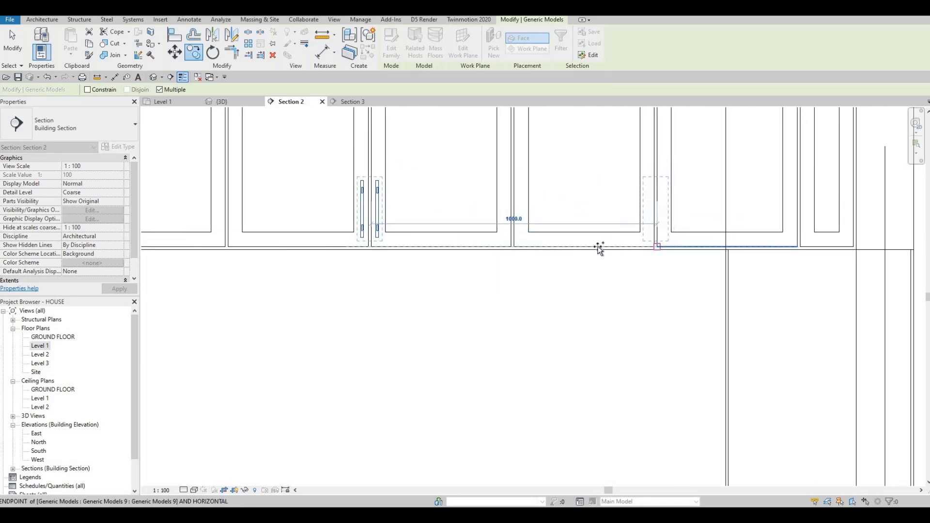
scroll(609, 245, "down", 2)
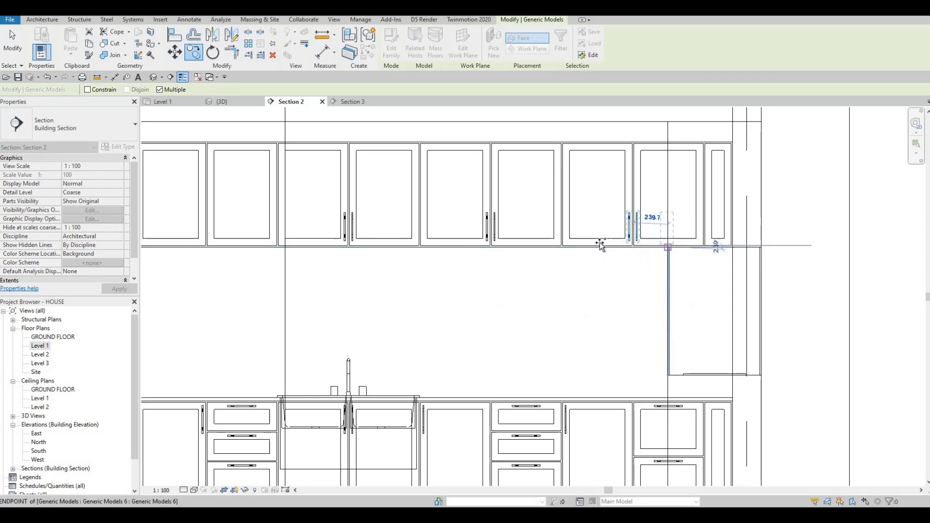
middle_click_drag(222, 240, 394, 222)
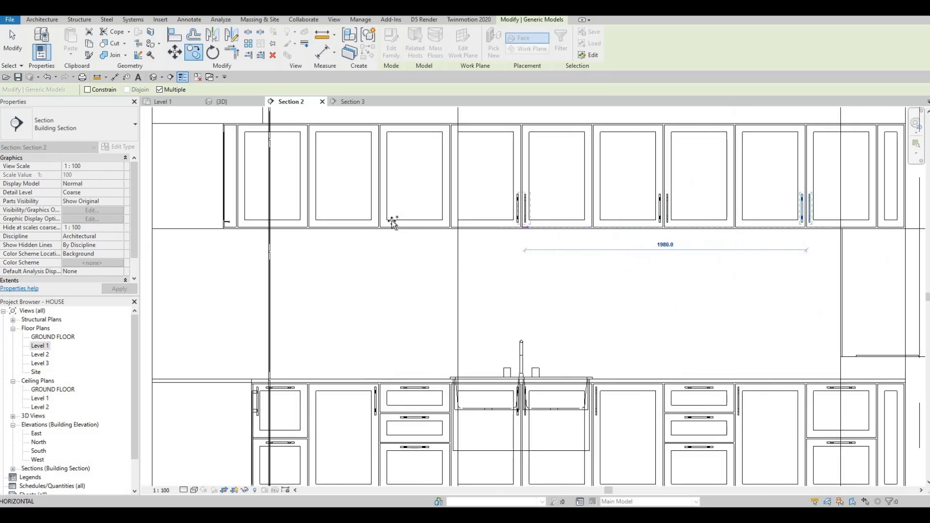
scroll(381, 231, "up", 2)
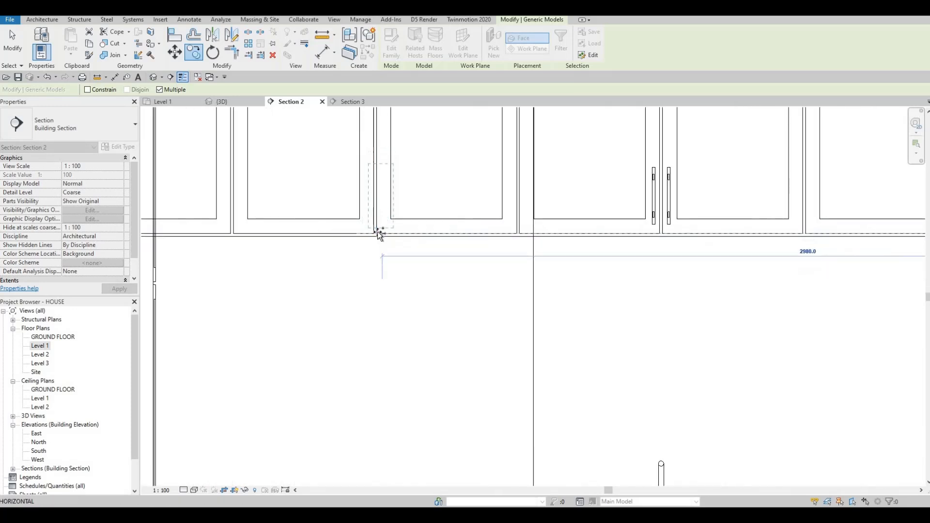
scroll(402, 227, "down", 3)
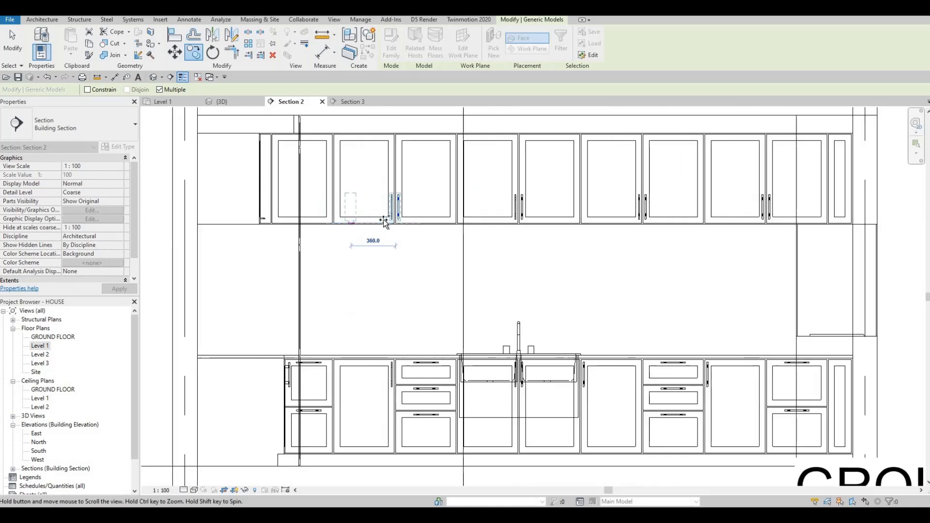
scroll(382, 216, "up", 2)
left_click(384, 222)
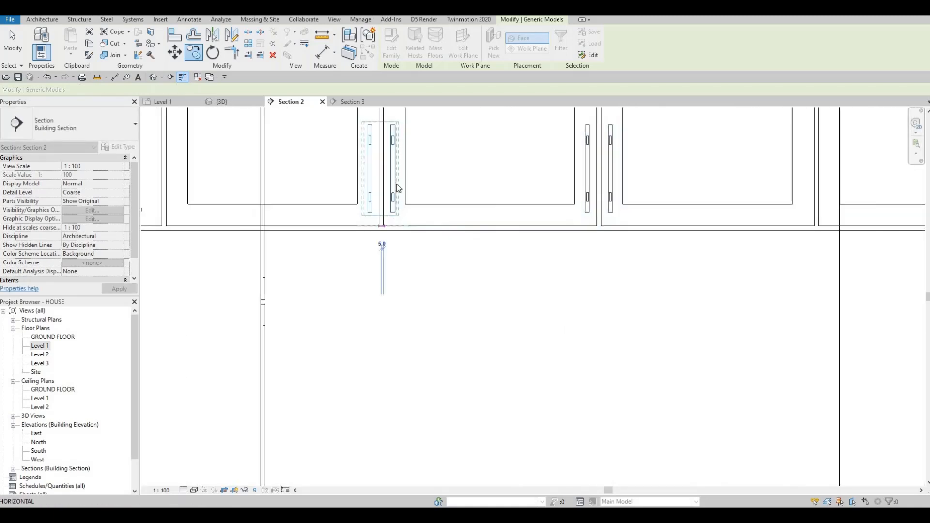
key("Escape")
key("Escape")
key("Escape")
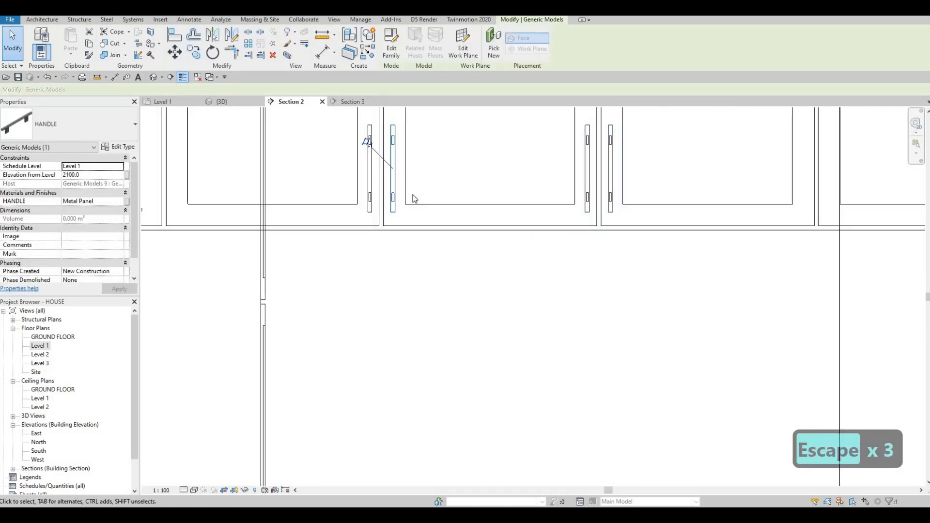
Delete the selected surplus upper cabinet handle.
key("Delete")
scroll(403, 238, "down", 3)
key("Escape")
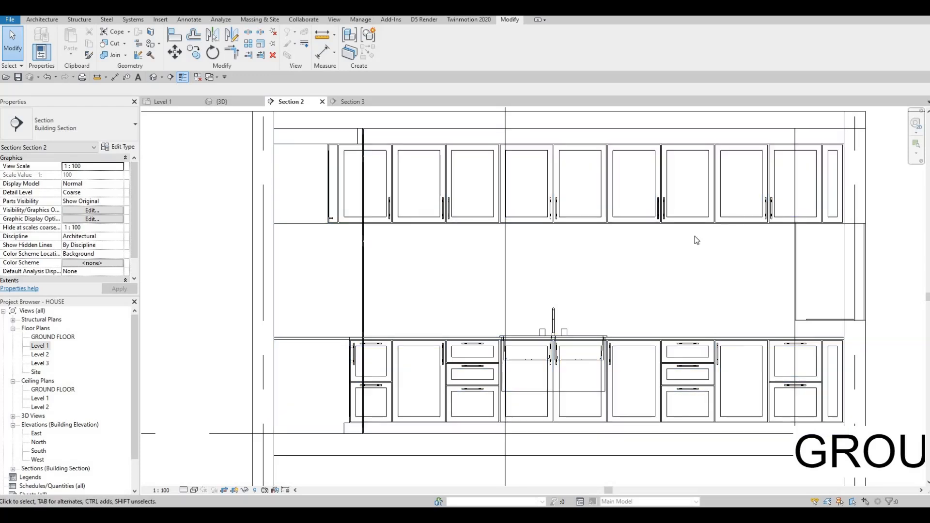
In Section 3, move the base cabinet handle onto the left edge of the next door to its right.
scroll(691, 238, "down", 2)
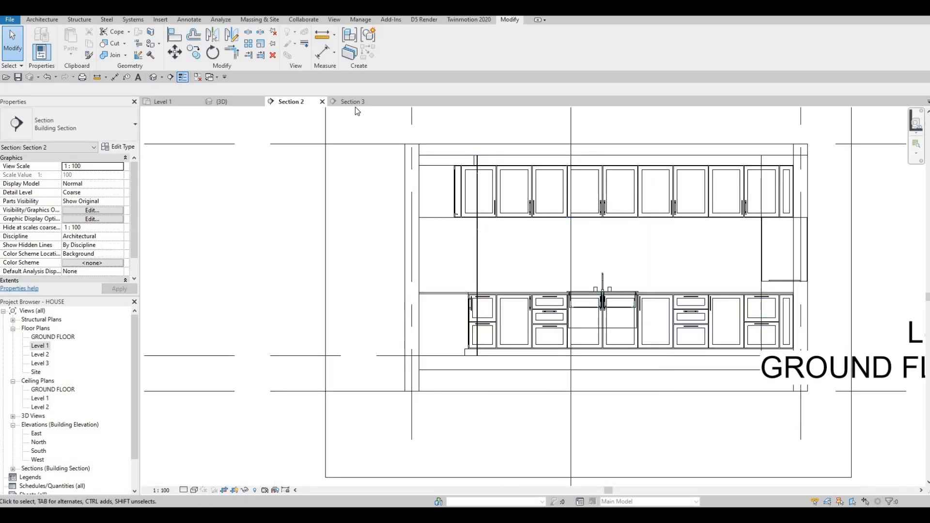
left_click(351, 104)
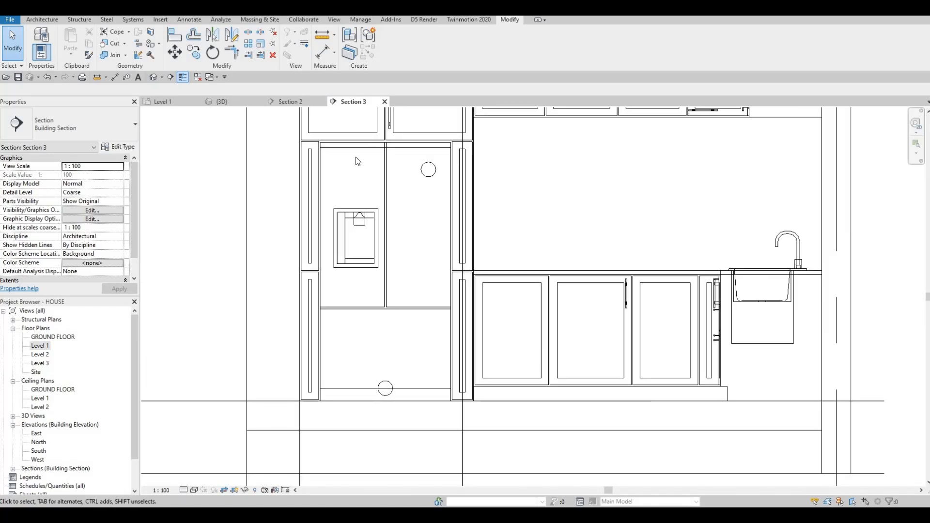
scroll(608, 288, "down", 2)
middle_click_drag(608, 288, 480, 237)
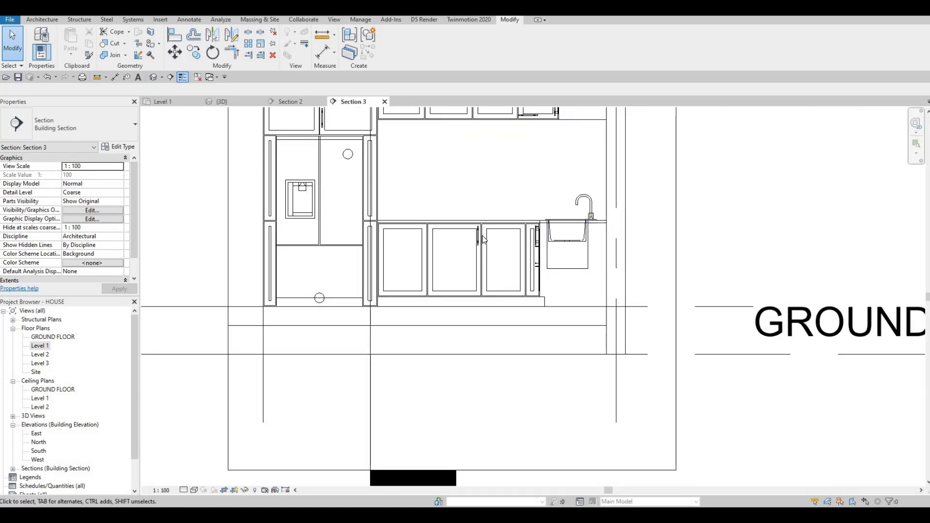
scroll(480, 238, "up", 2)
scroll(480, 237, "up", 2)
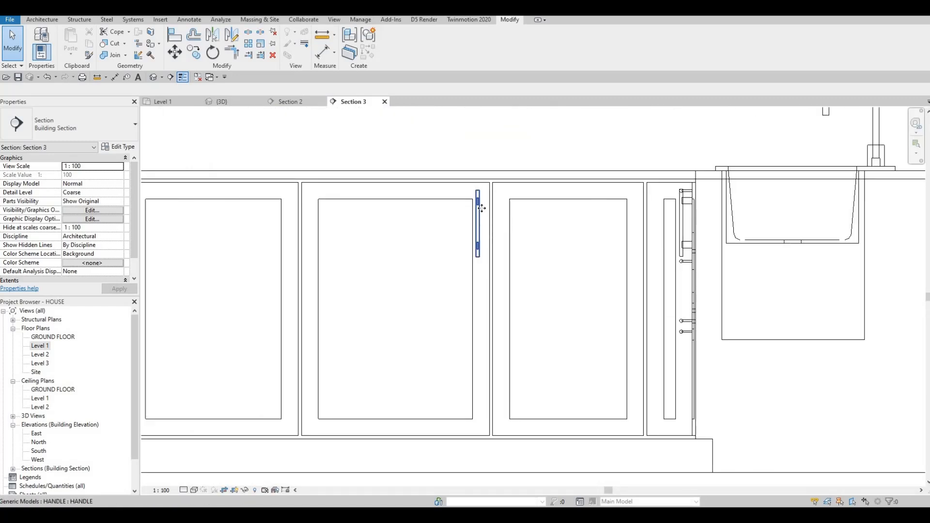
left_click(481, 208)
left_click_drag(478, 209, 505, 212)
key("Escape")
key("Escape")
key("Escape")
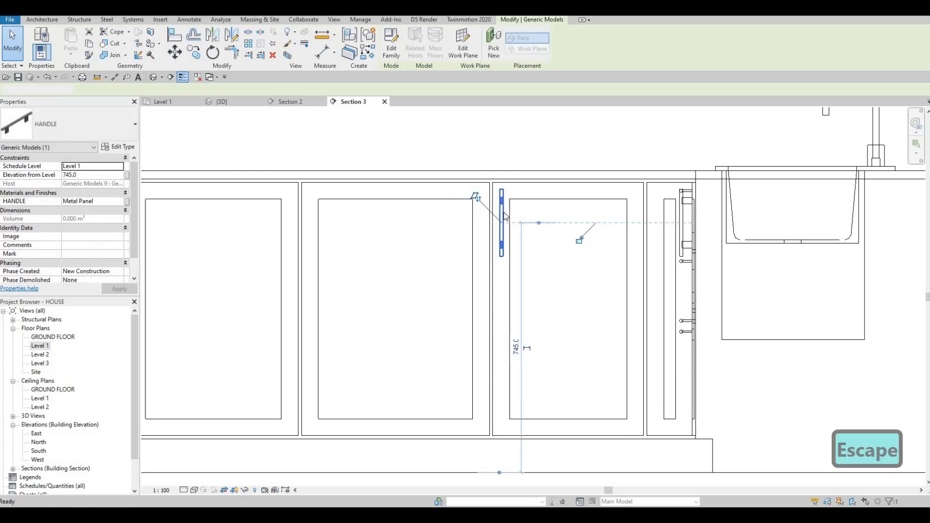
Mirror a copy of that handle about the door gap onto the neighbouring door and nudge it slightly right.
left_click(232, 35)
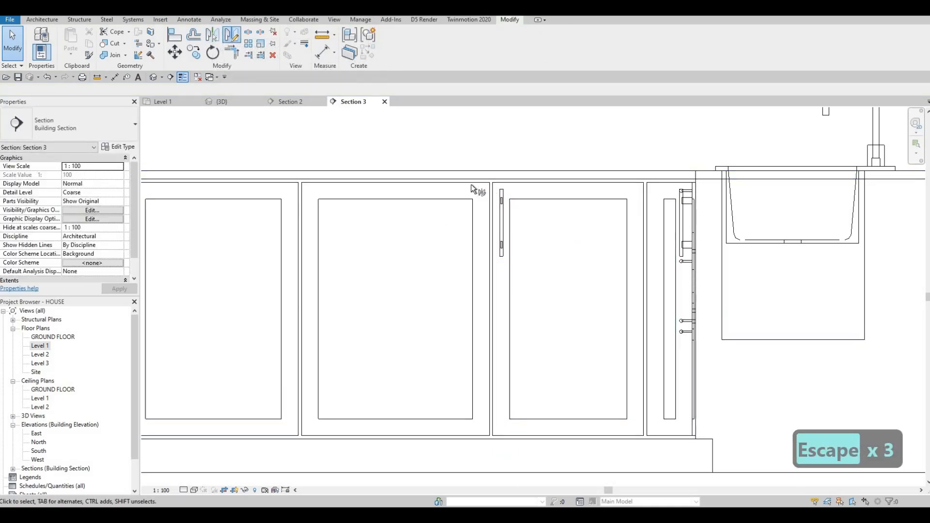
scroll(447, 141, "up", 4)
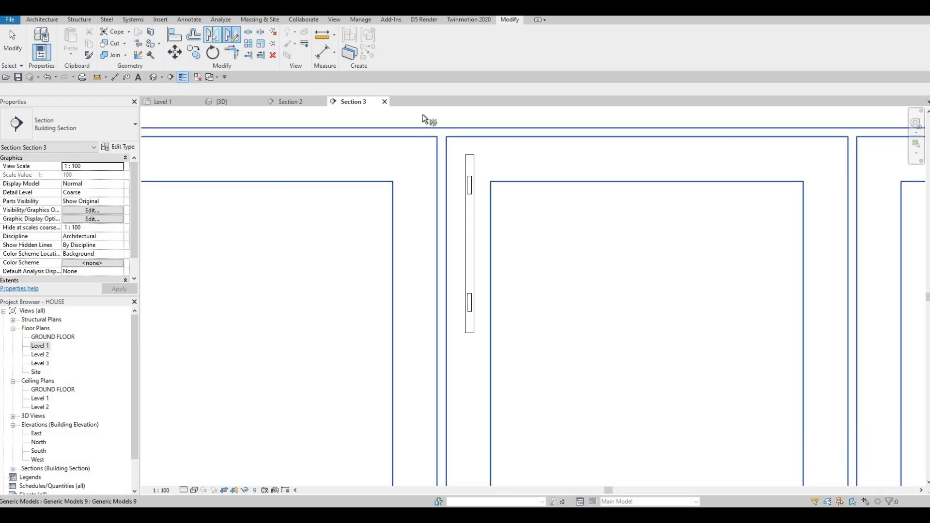
key("Escape")
key("Escape")
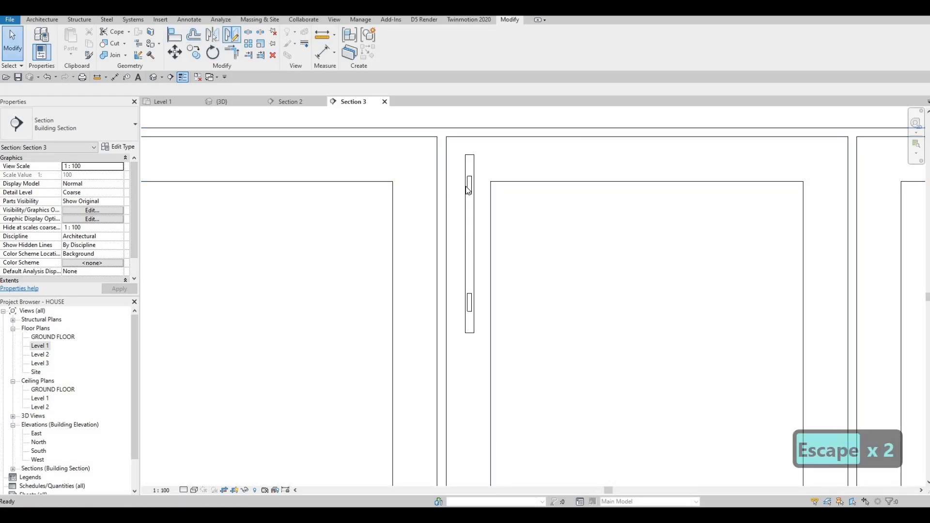
left_click(469, 242)
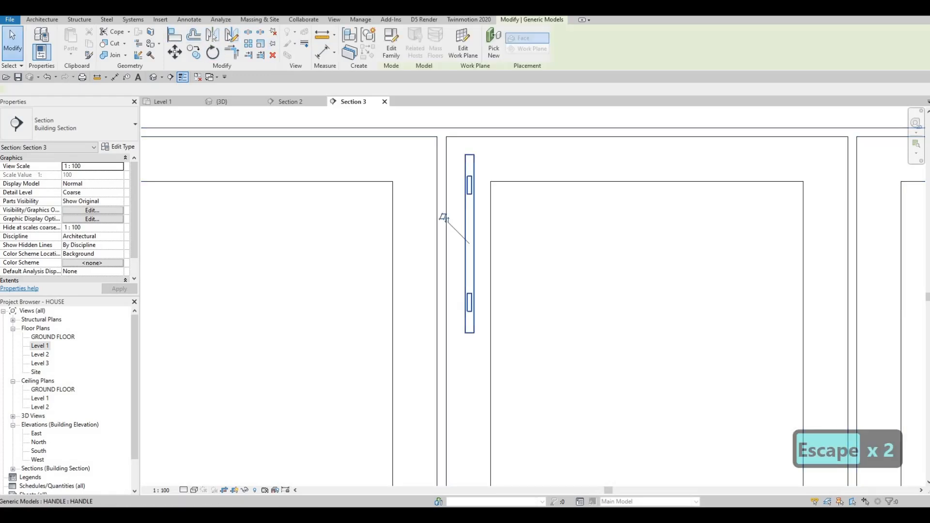
left_click(442, 127)
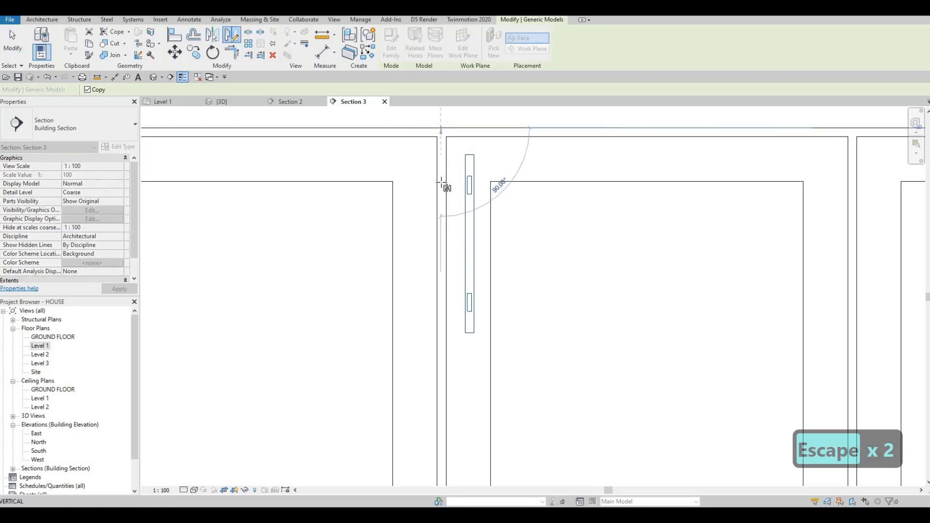
left_click(440, 201)
key("Escape")
key("Escape")
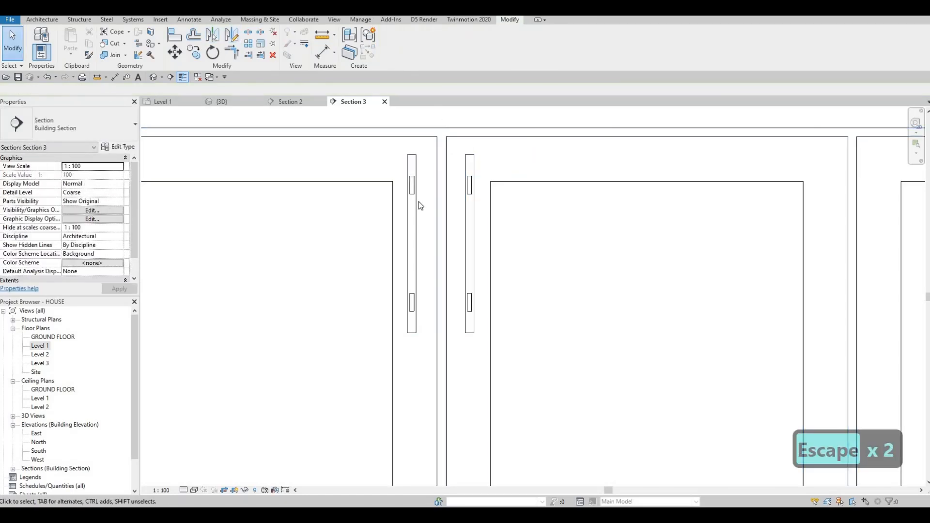
key("Escape")
left_click(419, 201)
key("Right")
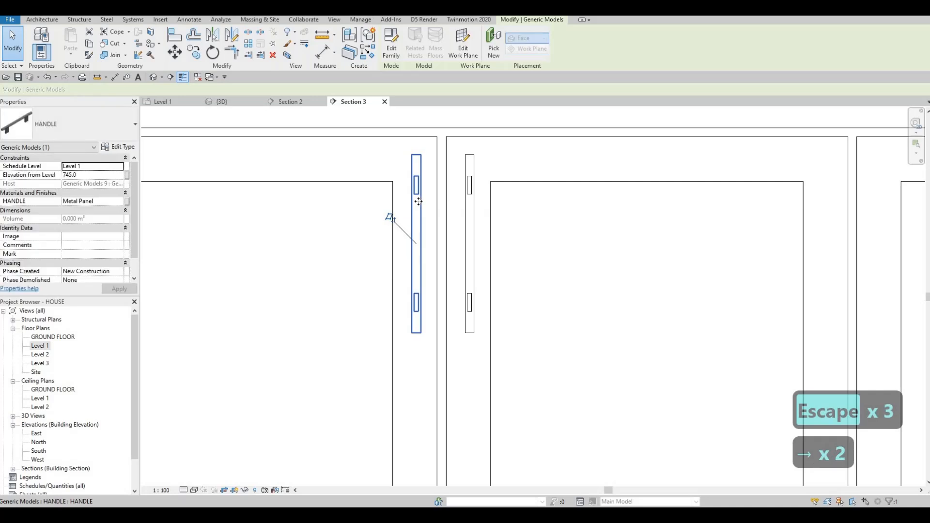
Nudge the mirrored base cabinet handle one increment back to the left.
key("Left")
scroll(435, 219, "down", 2)
scroll(435, 220, "down", 3)
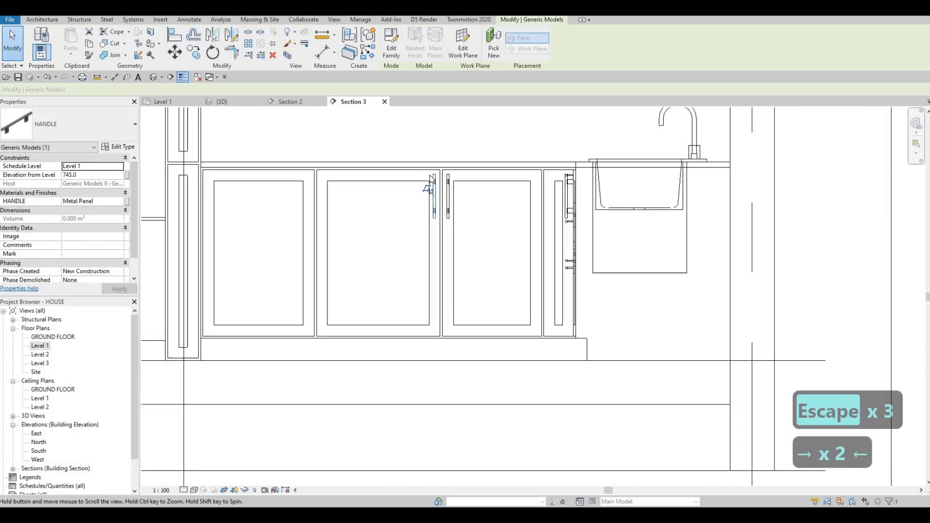
Copy the pair of base cabinet handles onto the door joint to their left.
key("Escape")
key("Escape")
left_click_drag(422, 168, 478, 255)
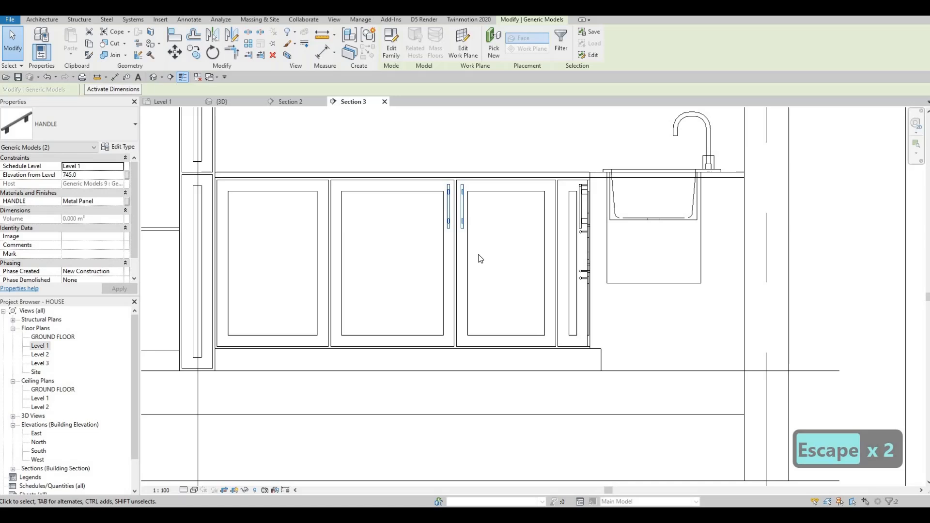
key("c")
key("o")
left_click(451, 181)
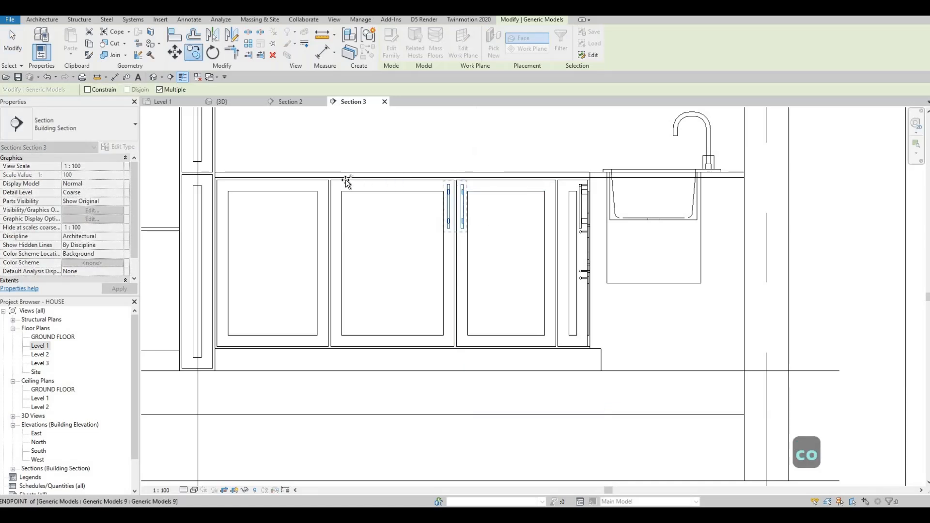
left_click(325, 182)
key("Escape")
key("Escape")
key("Escape")
key("Escape")
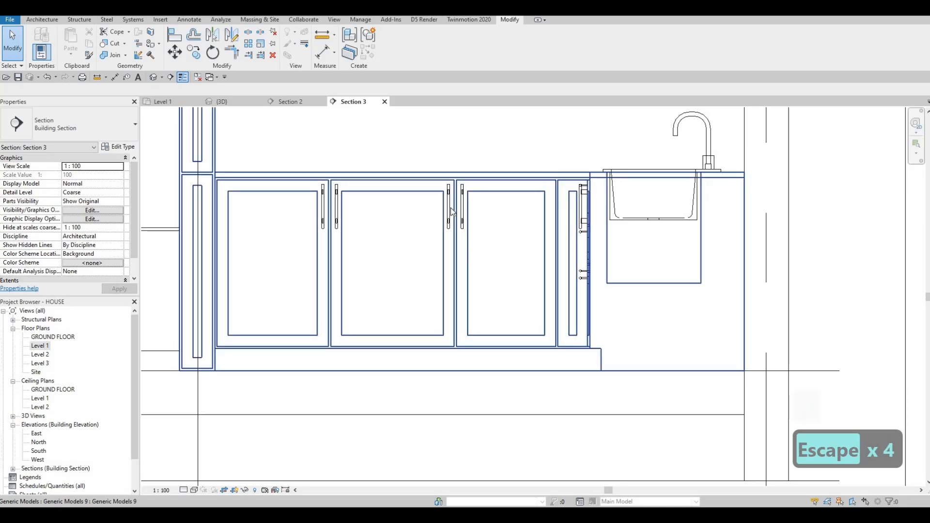
Delete the surplus base cabinet handle at the joint of the right-hand doors.
left_click(449, 219)
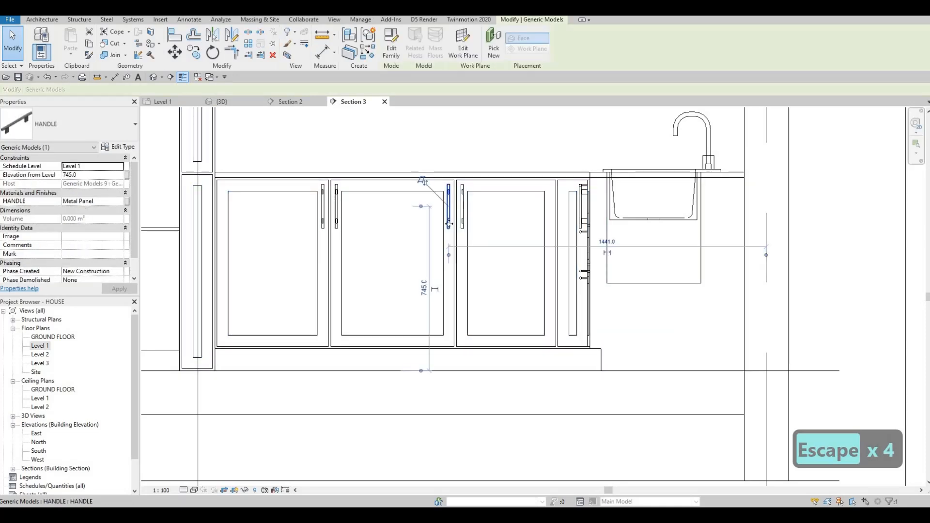
key("Delete")
key("Escape")
Rotate the horizontal handle under the end upper cabinet upright and move it onto that door's left edge.
scroll(454, 244, "down", 2)
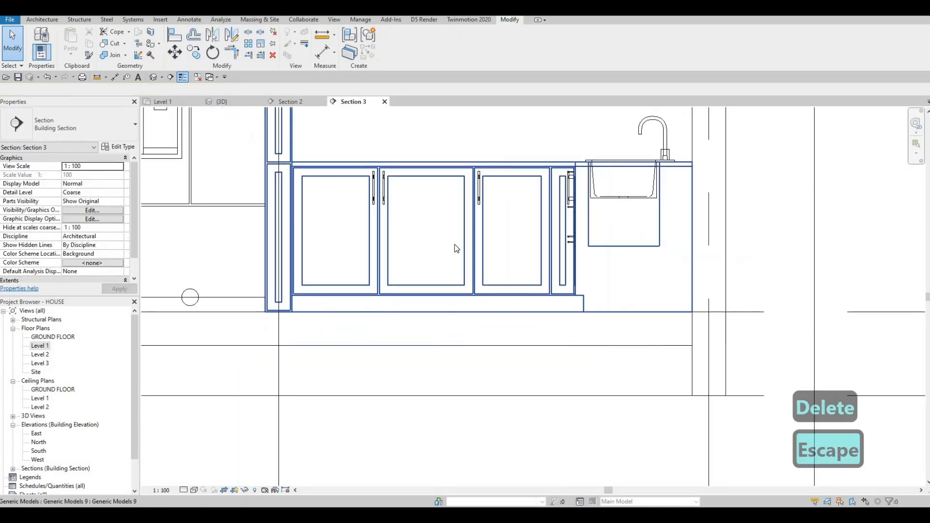
scroll(465, 249, "down", 1)
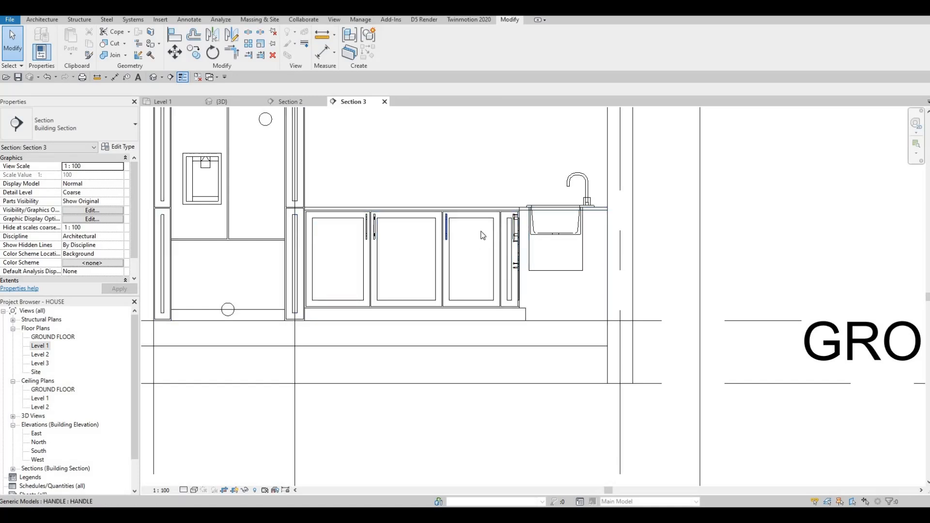
scroll(468, 235, "down", 3)
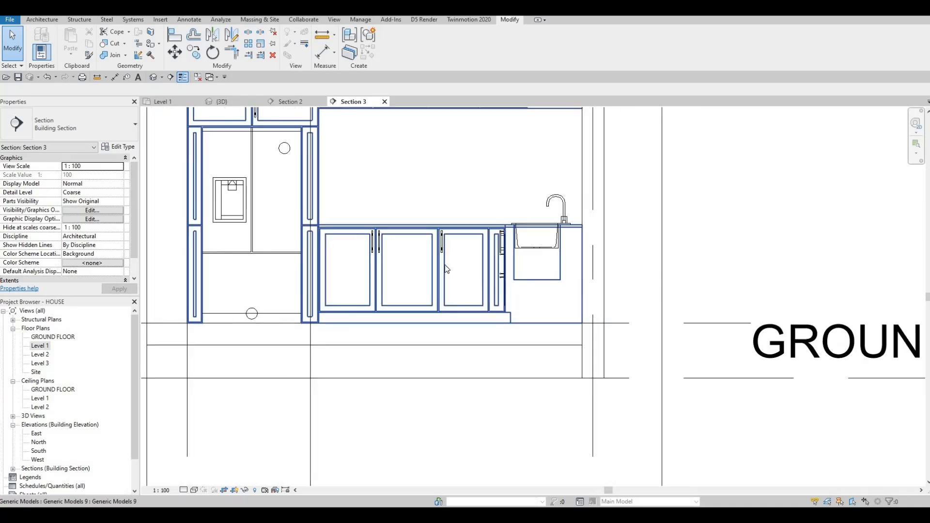
key("Escape")
scroll(471, 140, "up", 3)
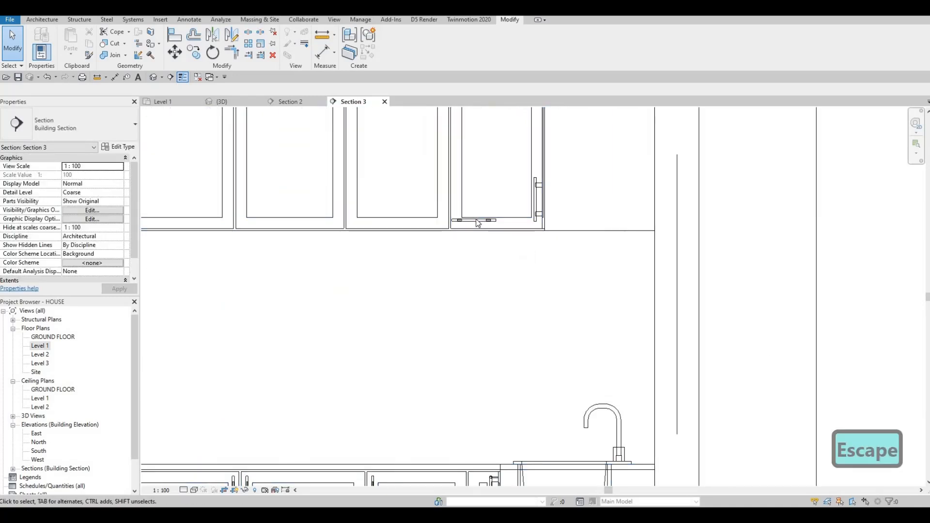
left_click(461, 221)
key("space")
middle_click_drag(463, 264, 468, 230)
scroll(471, 205, "down", 3)
scroll(476, 210, "up", 2)
left_click_drag(476, 208, 455, 194)
key("Escape")
key("Escape")
scroll(458, 198, "up", 2)
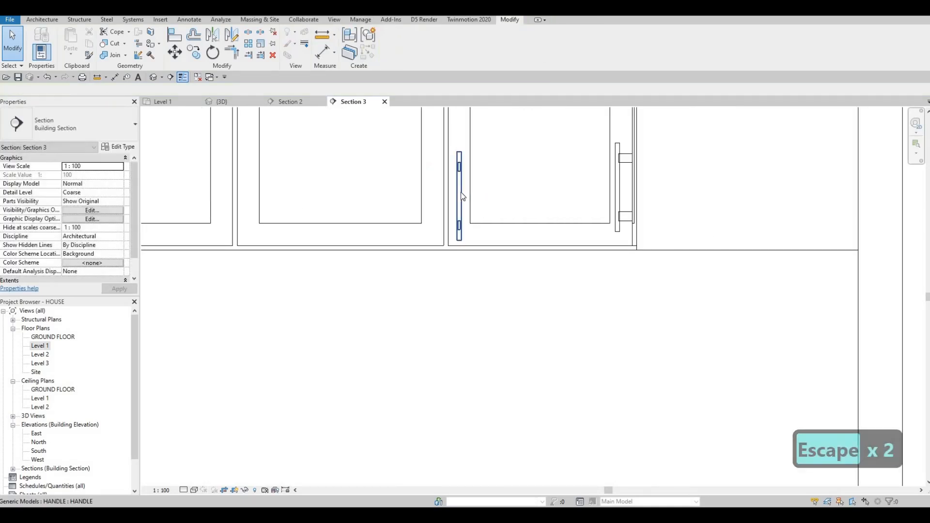
Copy the upright upper handle across the door gap onto the neighbouring door's edge.
left_click(460, 197)
key("c")
key("o")
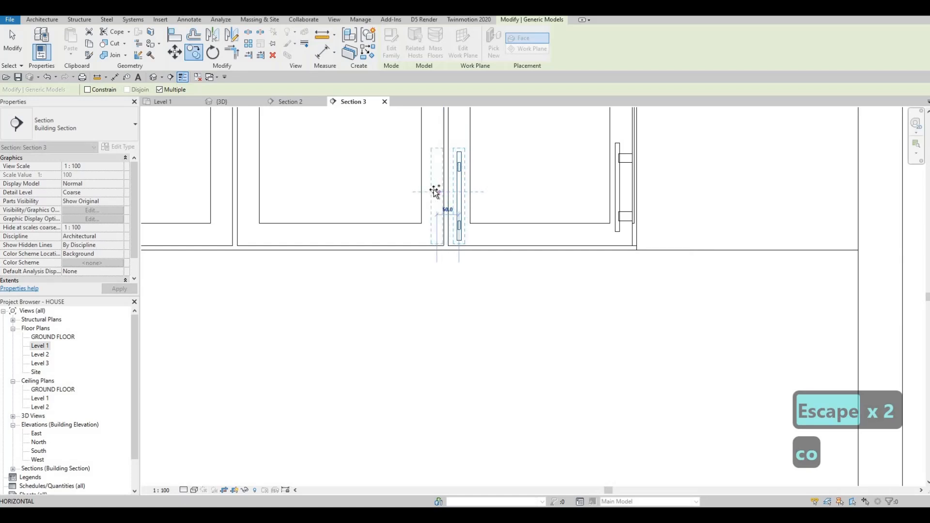
left_click(436, 192)
left_click(436, 193)
key("Escape")
key("Escape")
key("Escape")
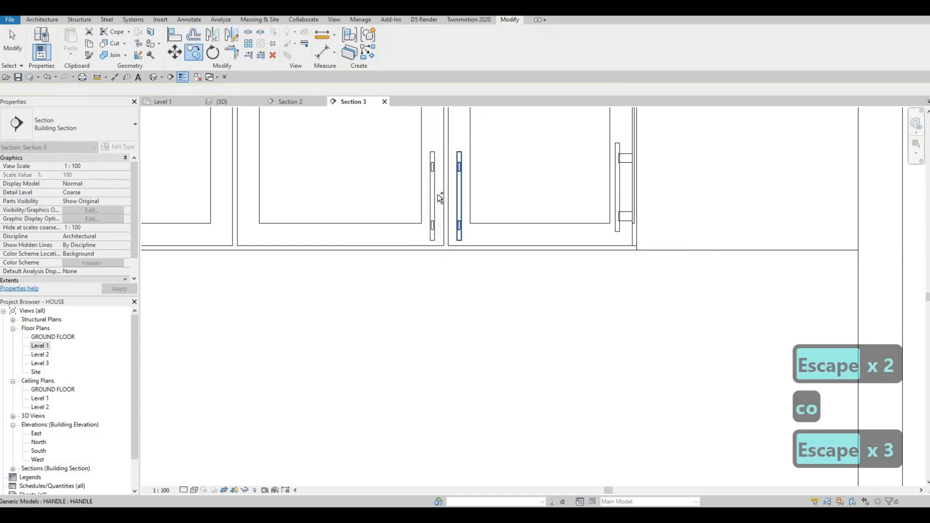
Copy the new pair of upper handles 715 mm to the left onto the next upper door joint.
left_click(434, 196, "ctrl")
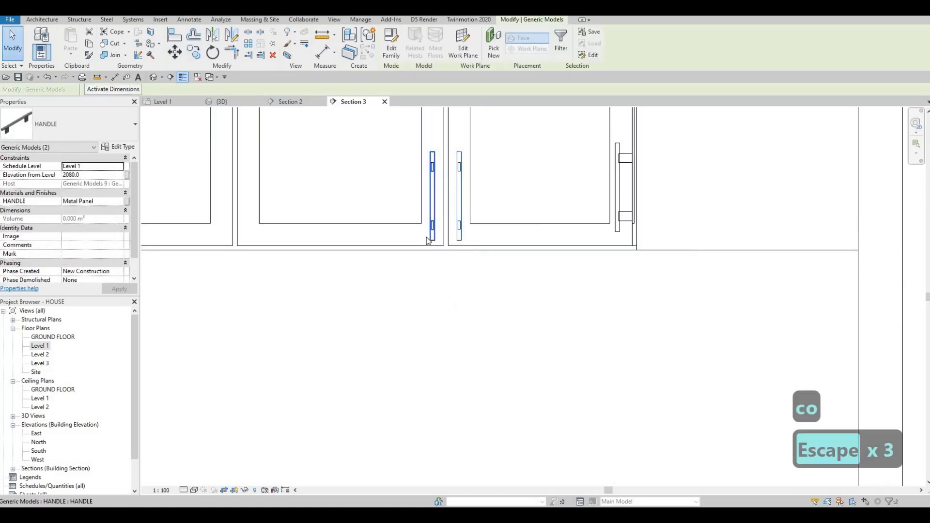
key("c")
key("o")
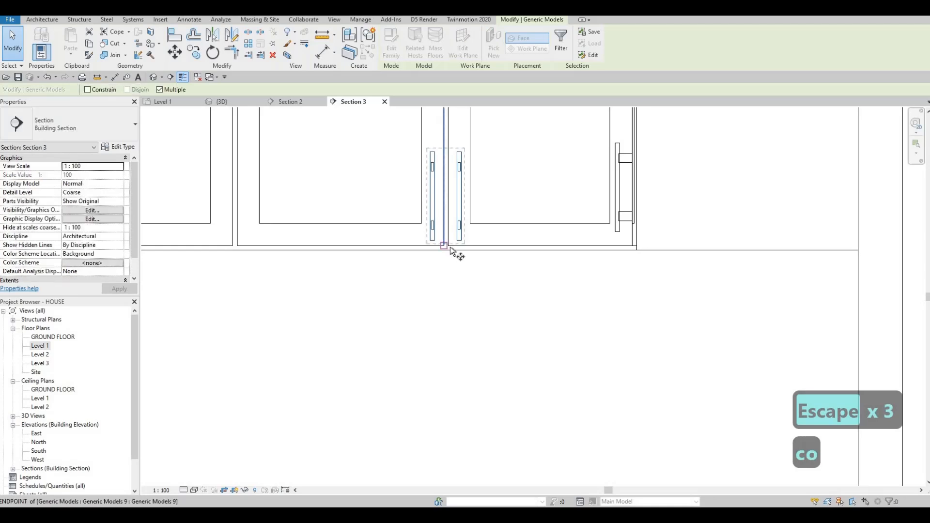
left_click(448, 246)
scroll(335, 241, "down", 1)
middle_click_drag(334, 240, 457, 223)
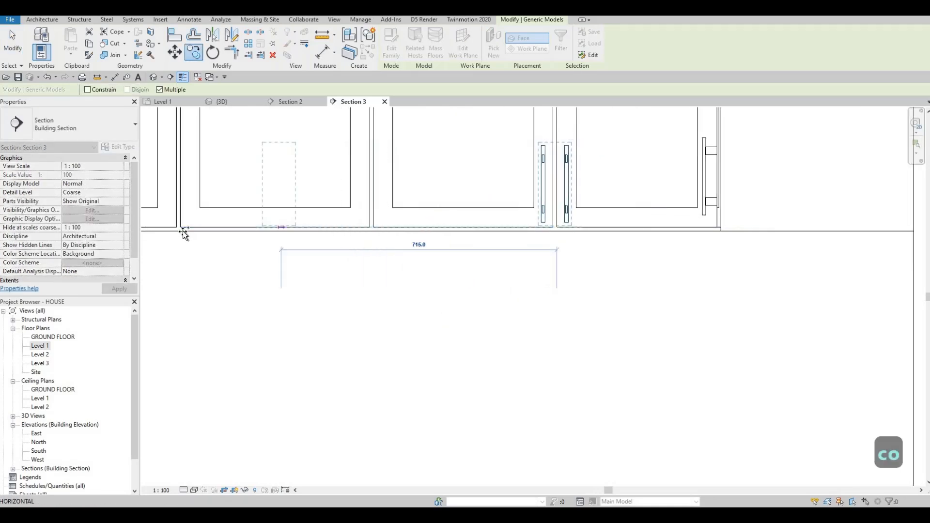
left_click(181, 229)
middle_click_drag(379, 231, 560, 186)
scroll(560, 186, "down", 3)
scroll(477, 194, "down", 2)
key("Escape")
key("Escape")
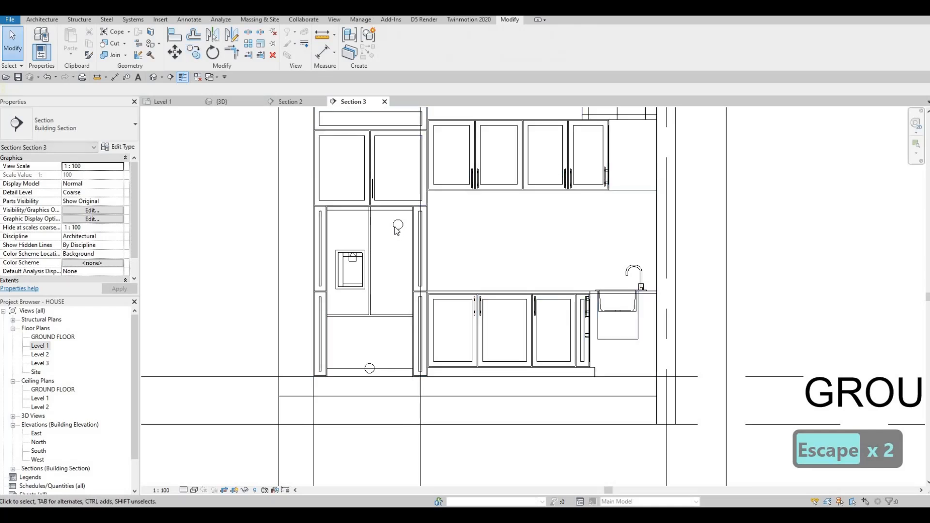
Move the handle on the tall cabinet's upper door slightly lower.
scroll(385, 179, "up", 4)
scroll(384, 176, "down", 2)
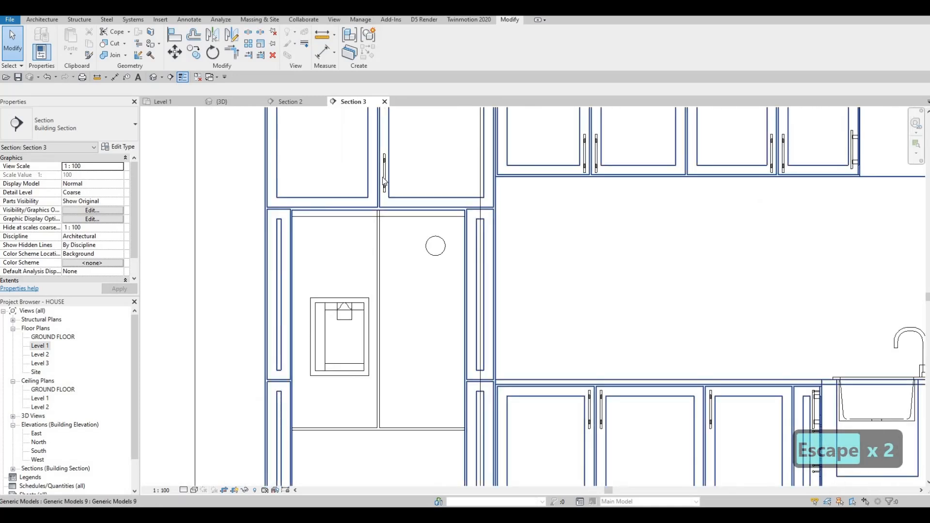
scroll(383, 179, "up", 5)
left_click(387, 171)
scroll(386, 170, "up", 3)
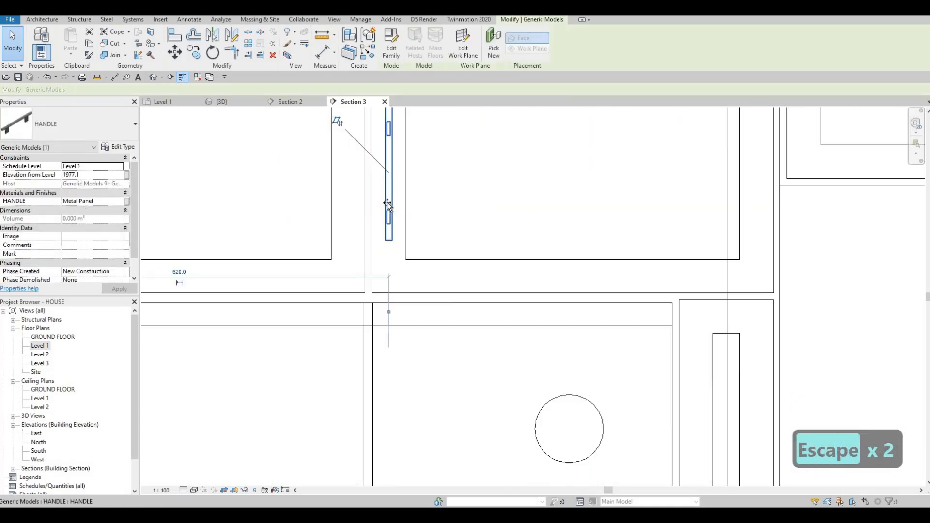
left_click_drag(388, 204, 388, 206)
left_click_drag(386, 239, 387, 239)
key("Escape")
key("Escape")
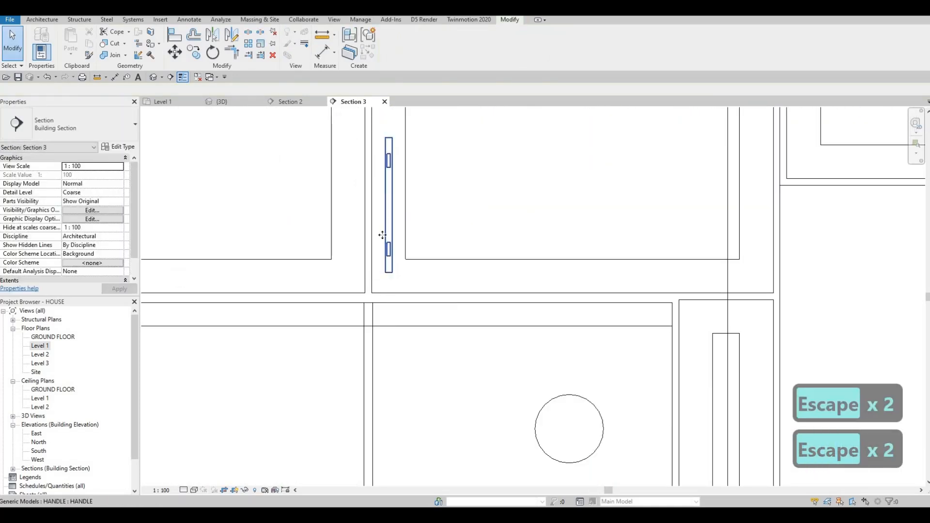
Copy the tall cabinet's upper handle across the door gap onto the neighbouring upper door.
left_click(391, 269)
key("c")
key("o")
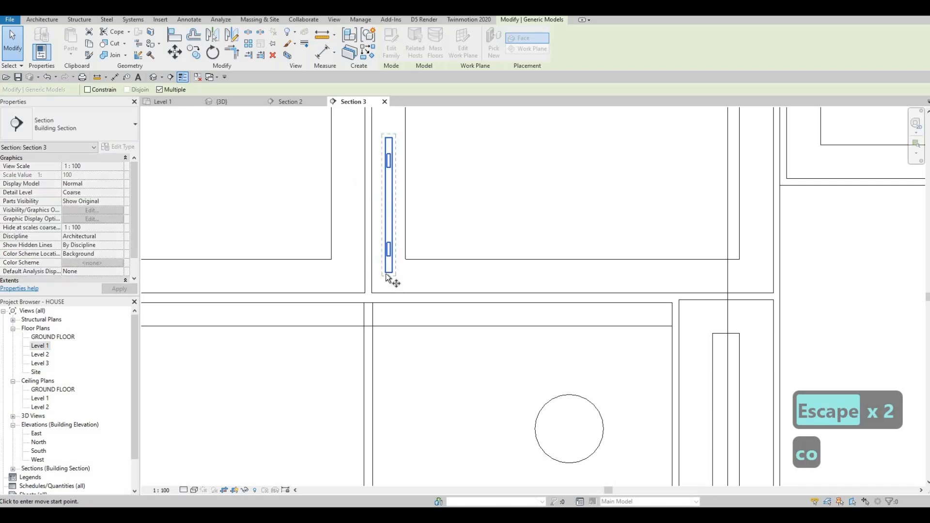
left_click(421, 272)
key("Escape")
key("Escape")
Inspect the kitchen cabinets and their handles from several angles in the 3D view.
scroll(358, 242, "down", 5)
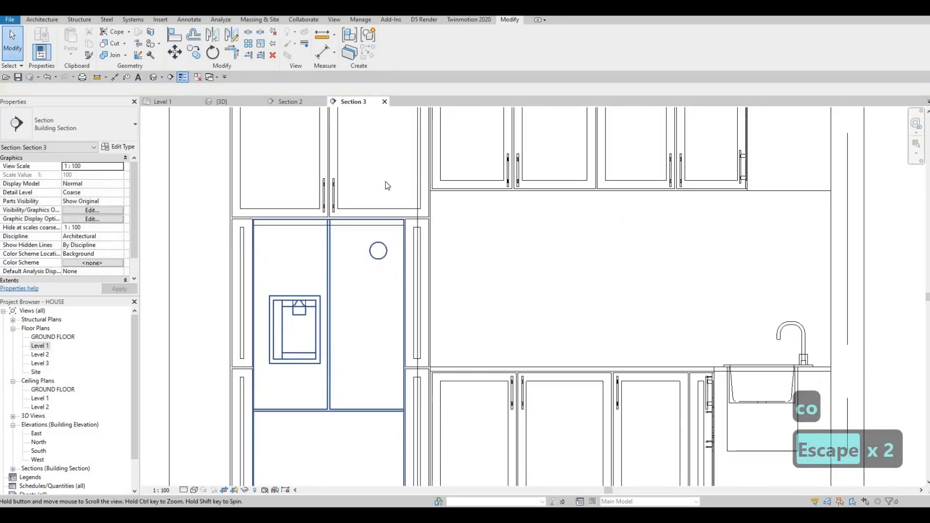
scroll(387, 196, "down", 4)
scroll(388, 198, "up", 1)
key("Escape")
scroll(386, 242, "down", 1)
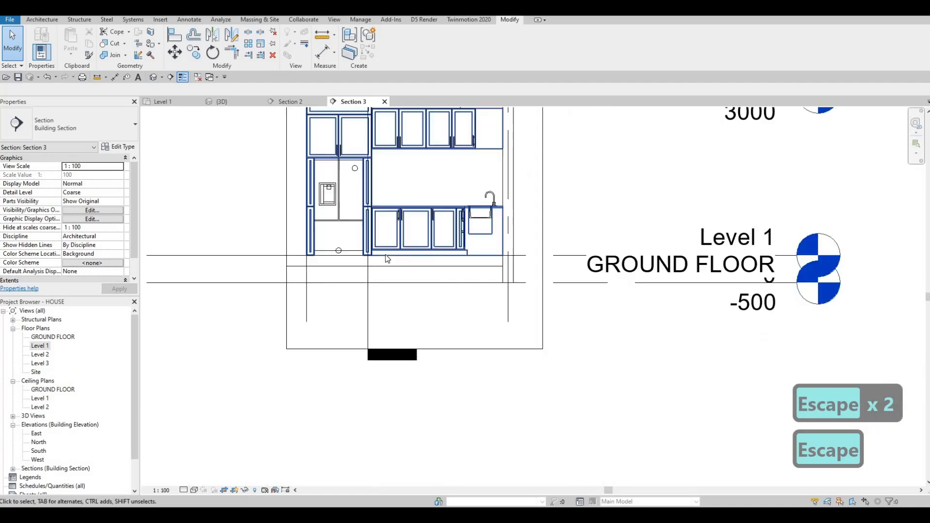
scroll(387, 259, "down", 1)
scroll(412, 218, "up", 6)
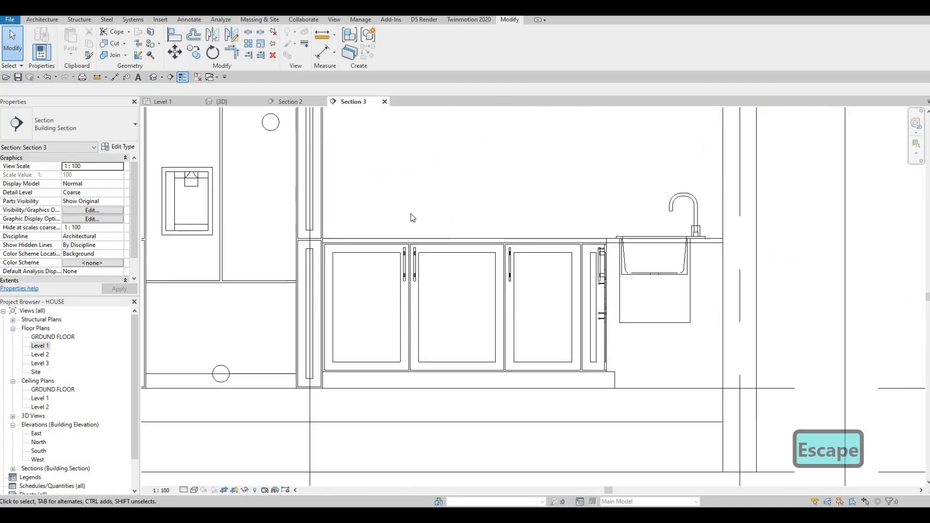
scroll(264, 155, "down", 3)
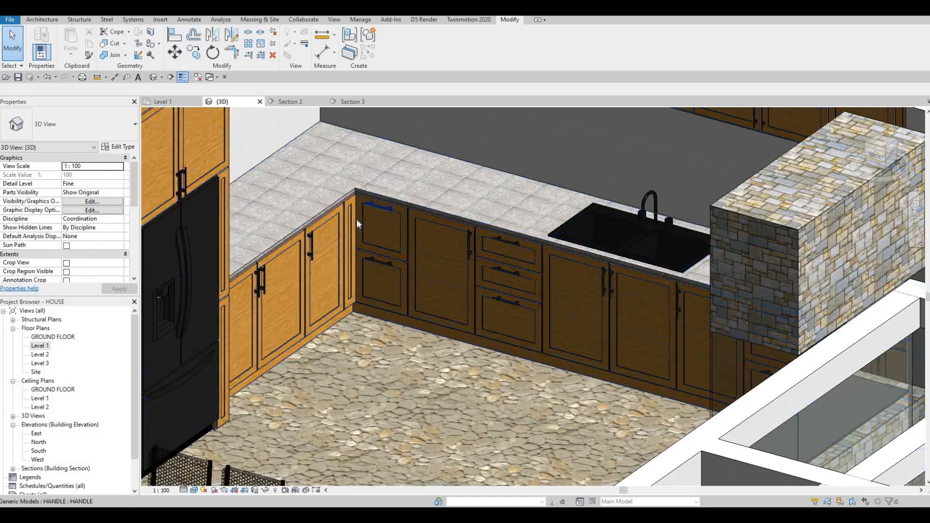
key("Escape")
scroll(359, 219, "down", 6)
scroll(405, 219, "up", 3)
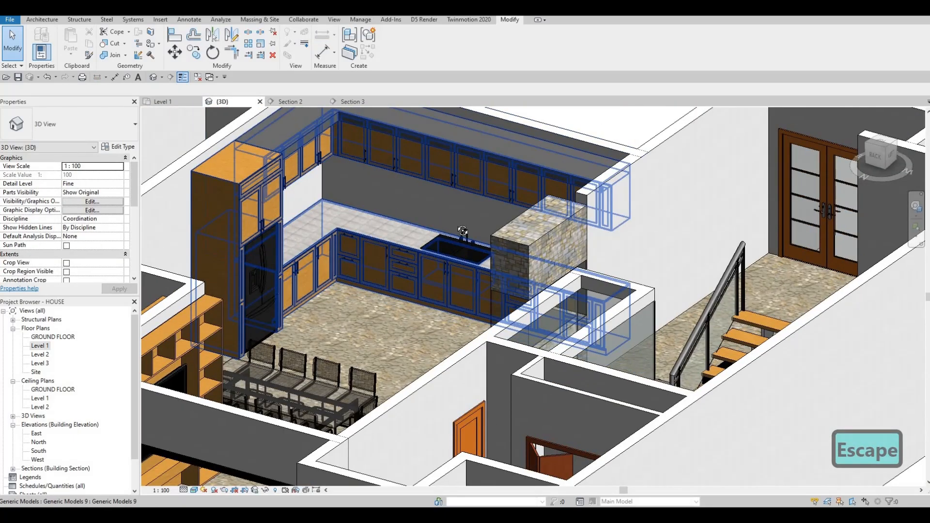
middle_click_drag(392, 234, 355, 183, "shift")
scroll(354, 184, "up", 4)
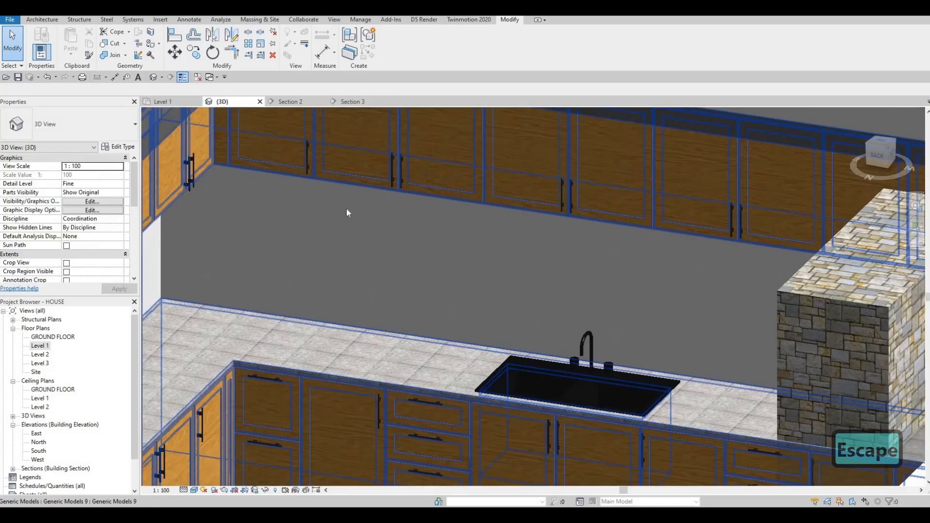
scroll(393, 291, "down", 5)
middle_click_drag(487, 303, 662, 424, "shift")
scroll(539, 334, "up", 4)
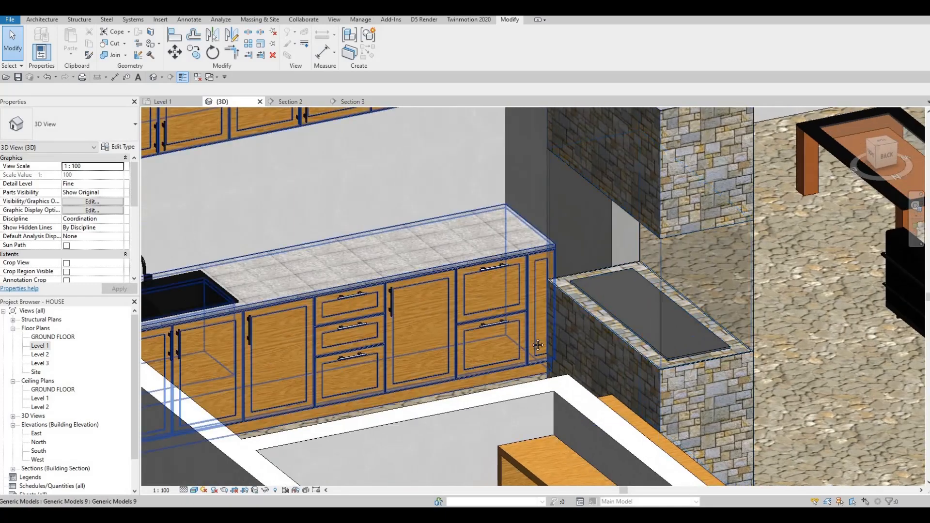
scroll(537, 356, "down", 2)
middle_click_drag(533, 237, 567, 294)
scroll(533, 324, "down", 3)
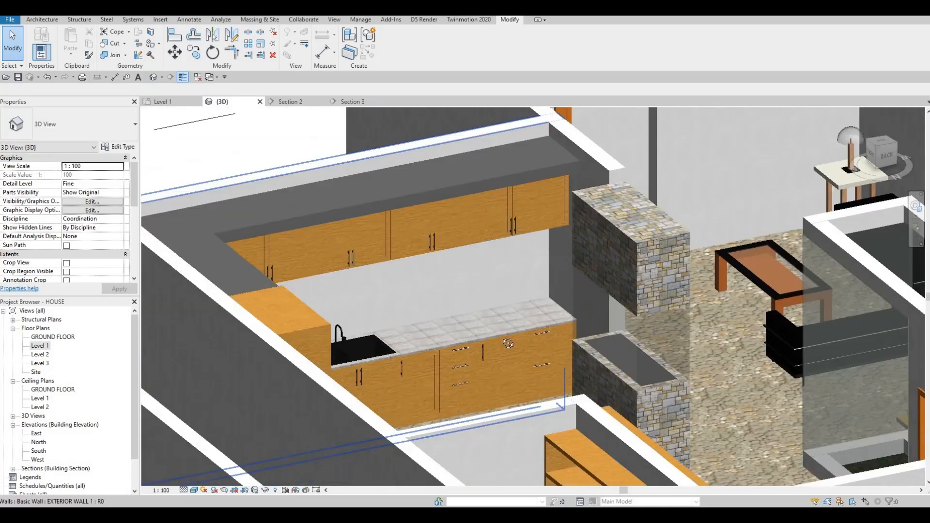
middle_click_drag(484, 310, 407, 271, "shift")
scroll(400, 265, "up", 3)
middle_click_drag(405, 432, 387, 269)
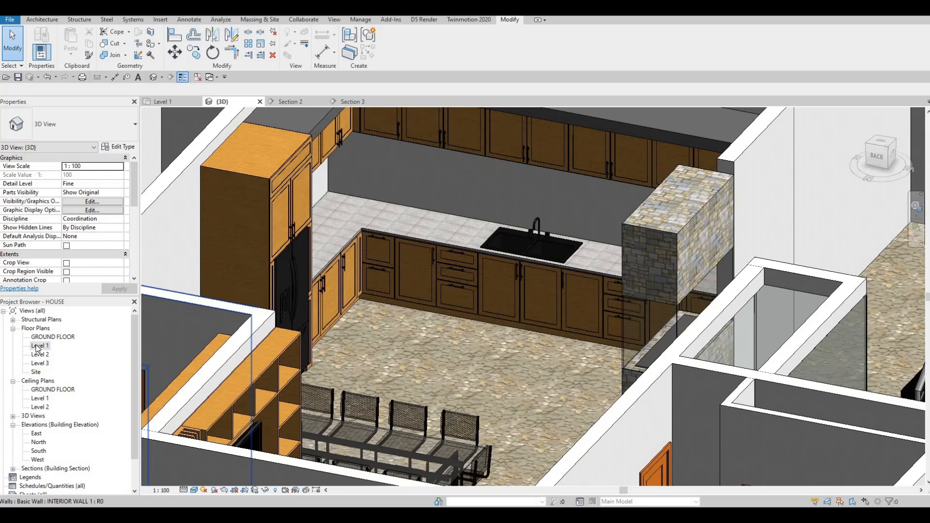
In the Level 1 plan, move the kitchen section line south past grid line G.
double_click(37, 348)
middle_click_drag(427, 212, 441, 226)
scroll(395, 235, "up", 2)
scroll(440, 225, "down", 1)
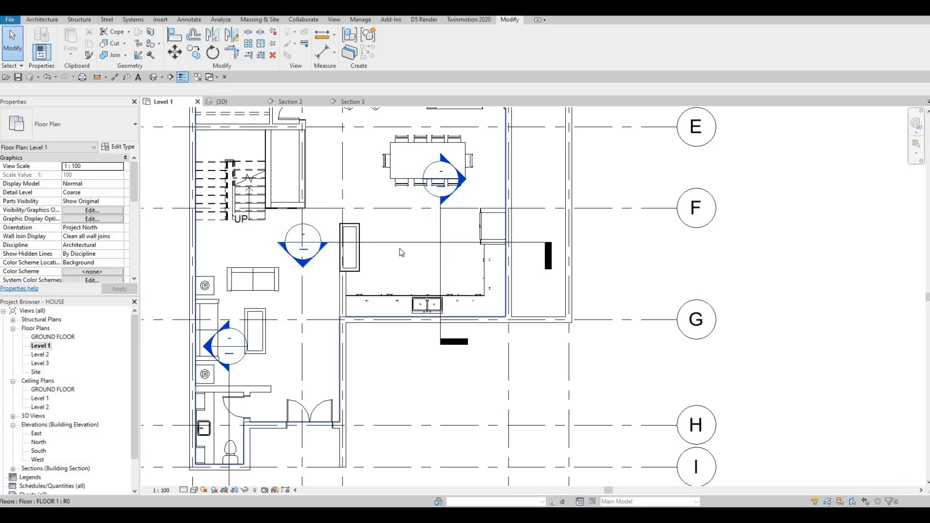
middle_click_drag(394, 255, 386, 257)
key("Escape")
middle_click_drag(431, 224, 422, 229)
key("Escape")
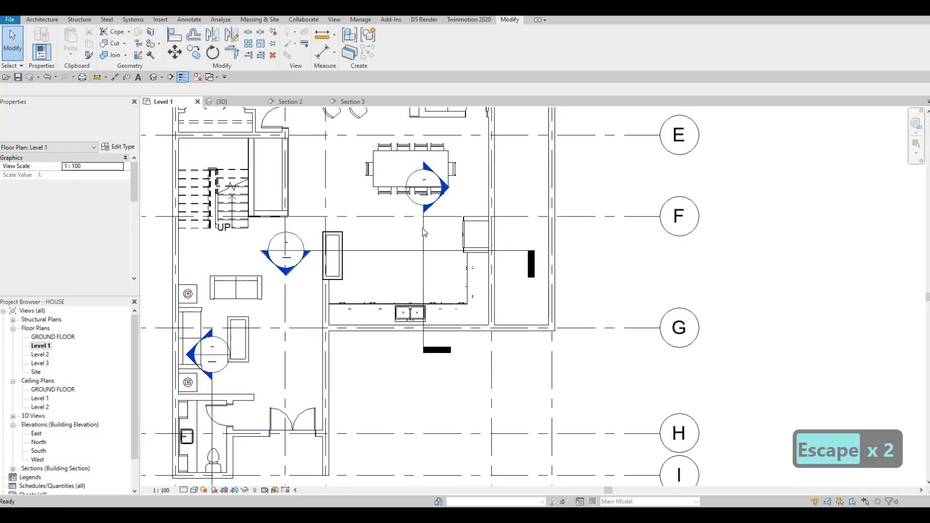
mouse_move(424, 228)
left_mouse_down()
mouse_move(479, 169)
mouse_move(475, 187)
mouse_move(418, 243)
left_mouse_up()
left_click(423, 250)
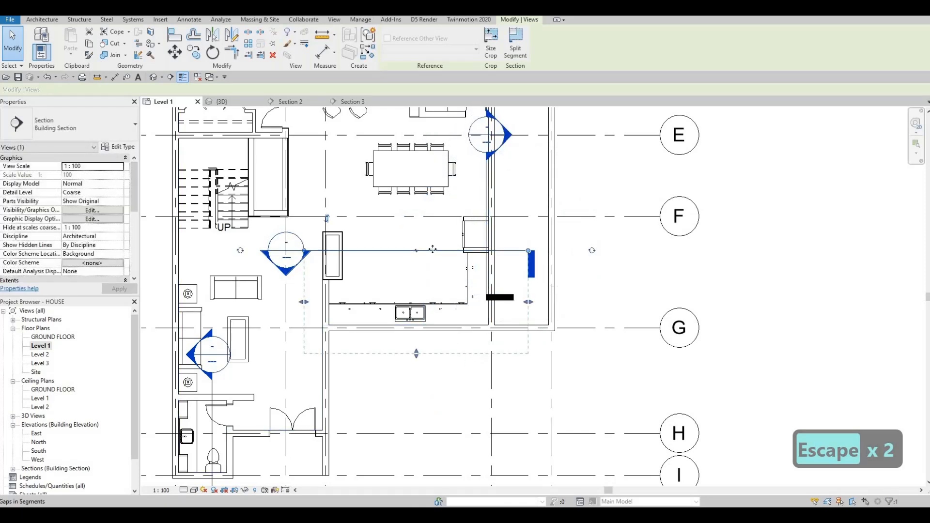
left_click_drag(396, 340, 386, 354)
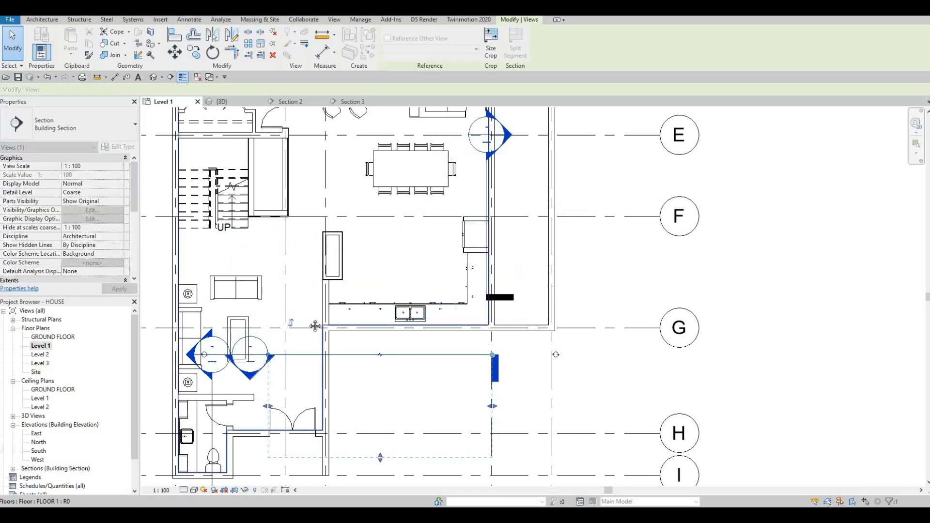
scroll(362, 306, "down", 1)
scroll(407, 315, "down", 4)
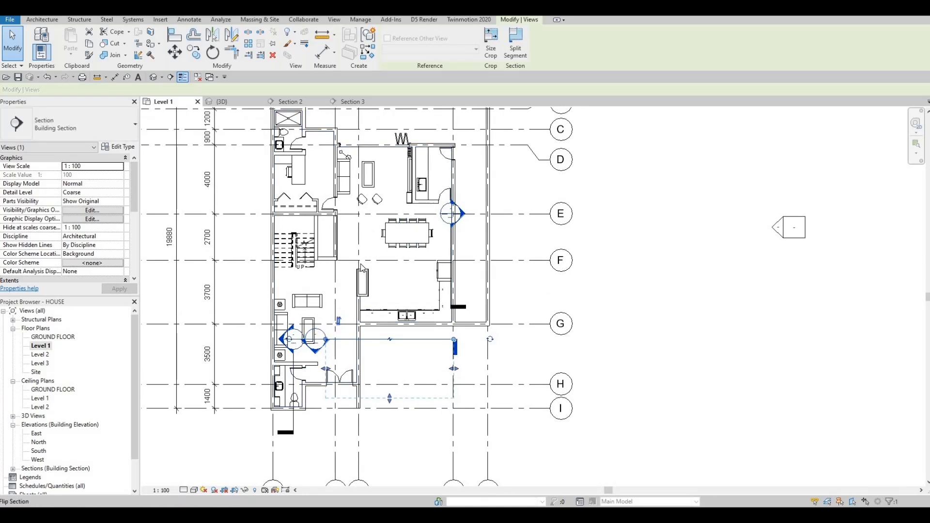
key("Escape")
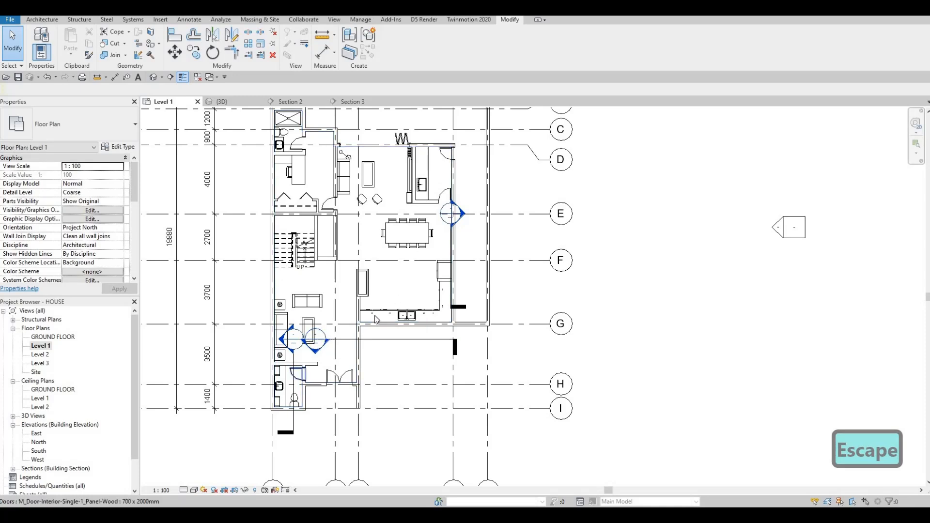
Select the dining table with its chairs and nudge them slightly north in the Level 1 plan.
middle_click_drag(382, 290, 347, 338)
scroll(352, 338, "up", 4)
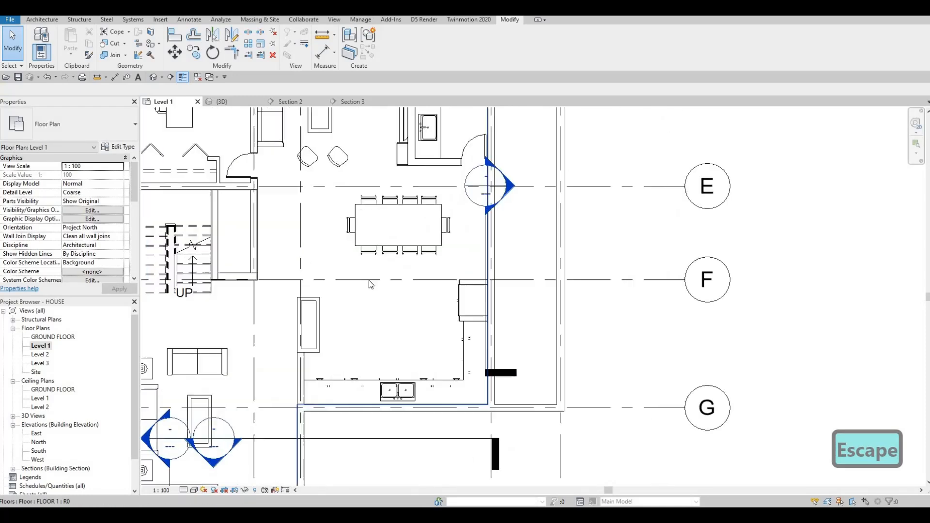
scroll(385, 297, "down", 2)
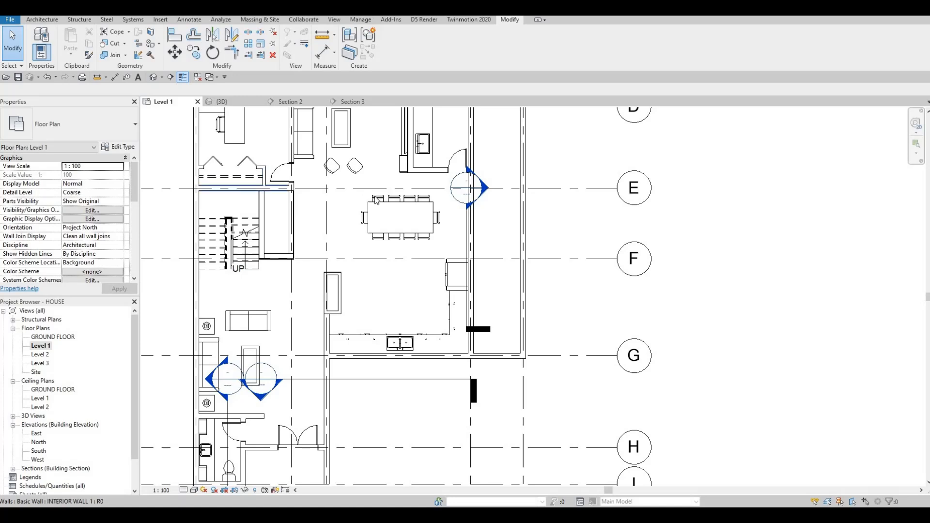
scroll(377, 201, "up", 3)
key("Escape")
left_click_drag(337, 179, 454, 305)
key("Up")
key("Up")
key("Up")
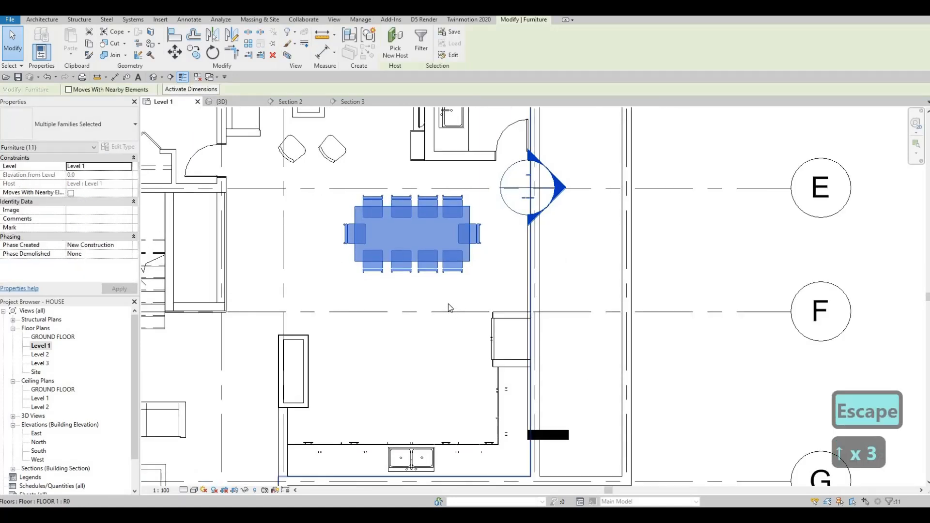
key("Escape")
Start a new Model In-Place component and scroll through the family category list.
middle_click_drag(426, 278, 429, 185)
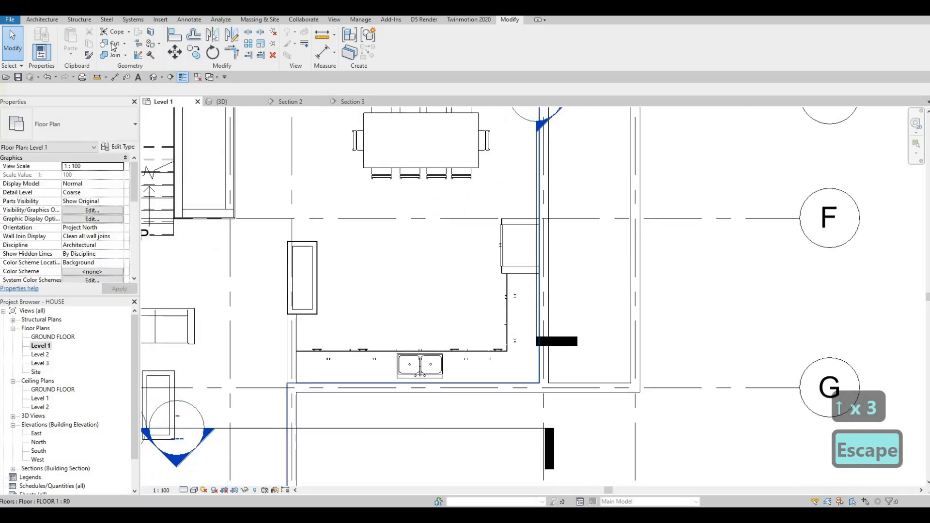
left_click(42, 19)
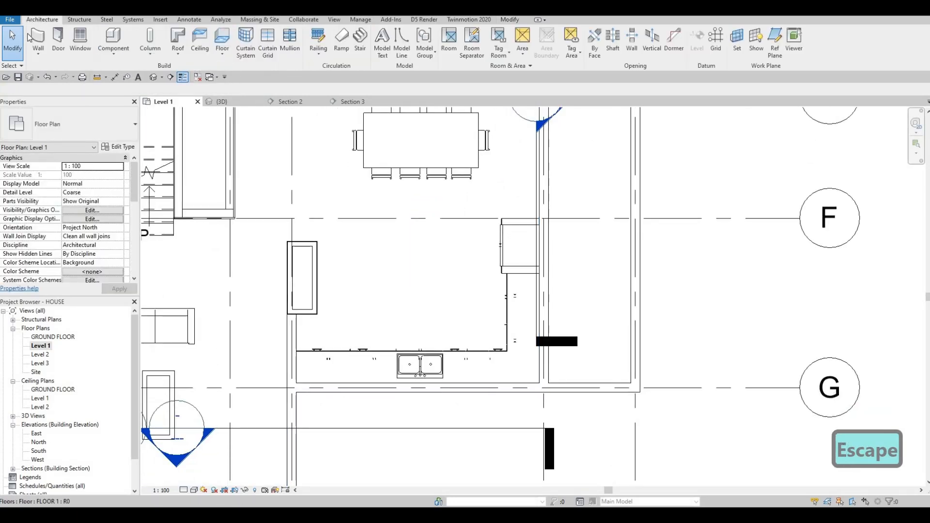
left_click(116, 53)
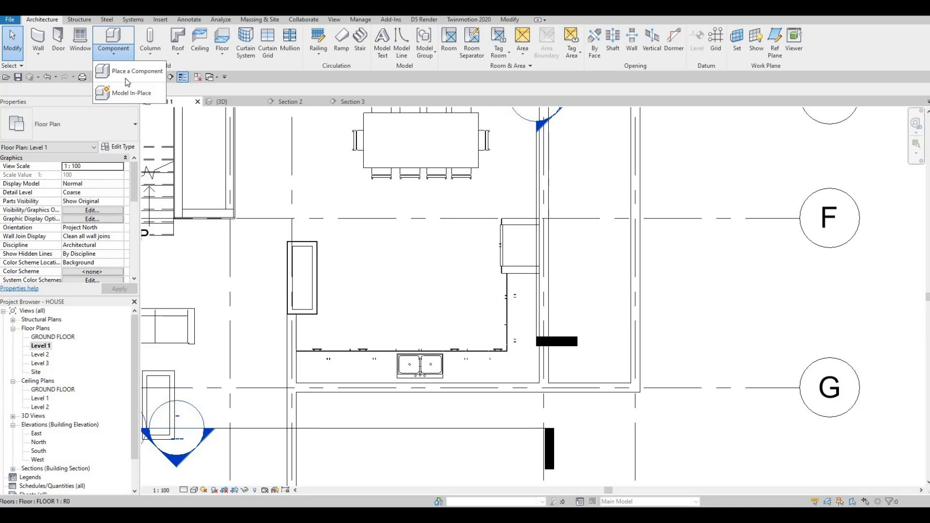
left_click(131, 92)
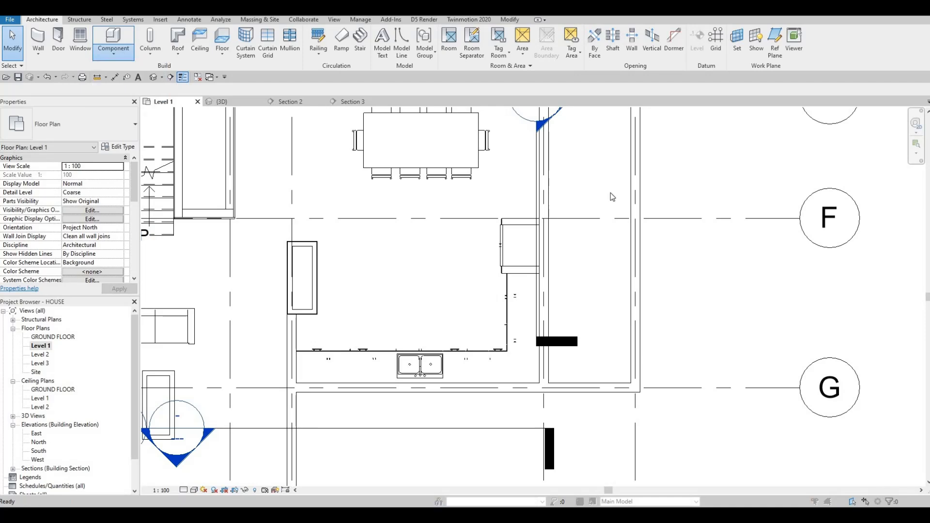
scroll(438, 234, "down", 3)
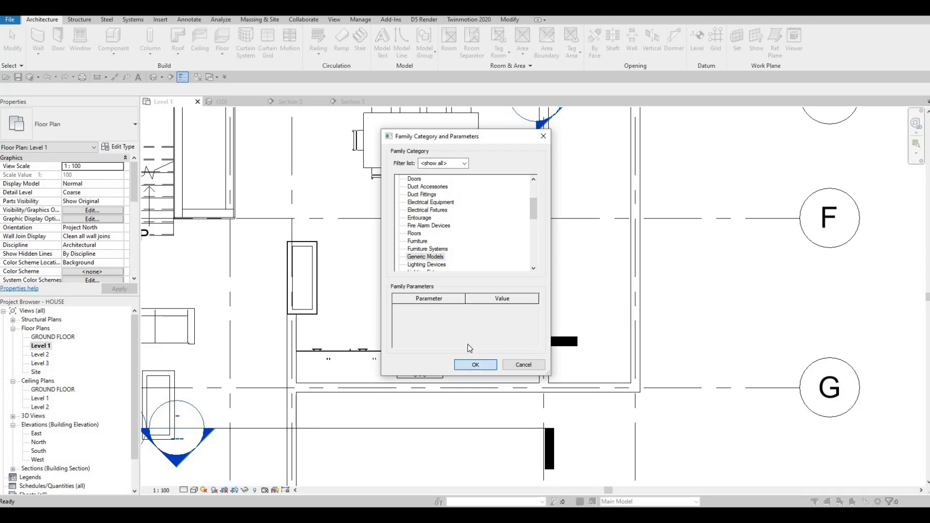
Accept Generic Models as the in-place component category, start an Extrusion and set its Extrusion End to 875.
left_click(468, 364)
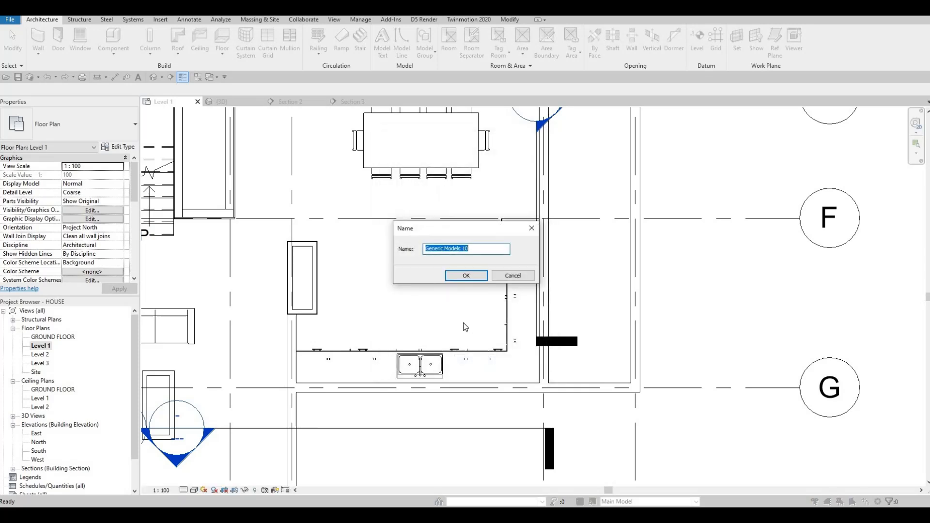
left_click(466, 275)
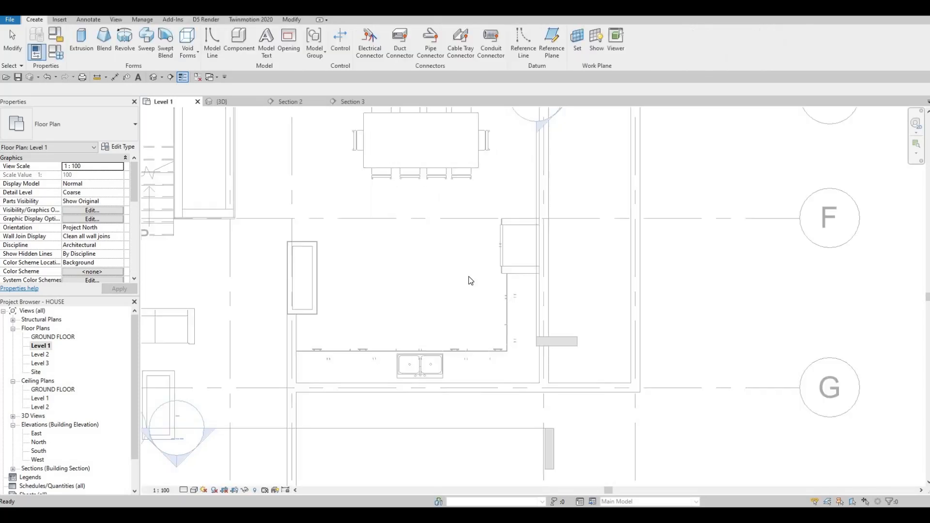
left_click(87, 48)
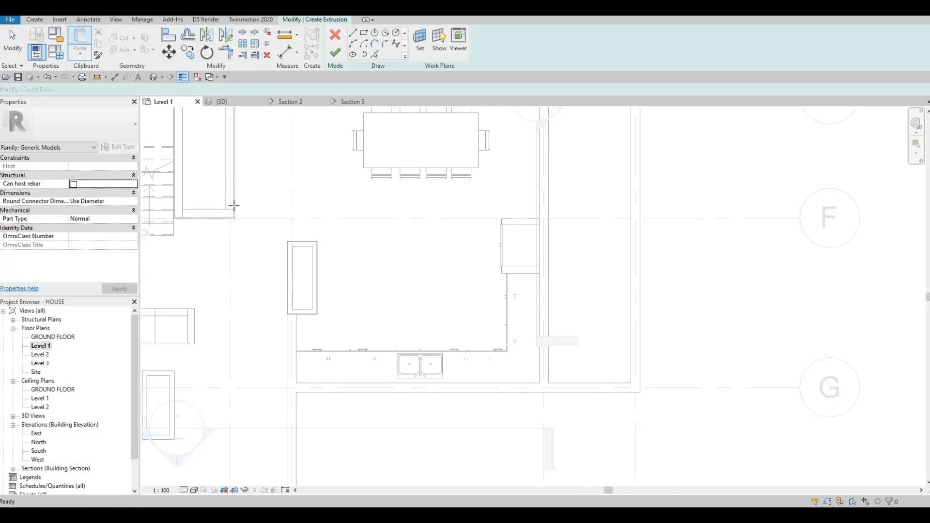
left_click(89, 166)
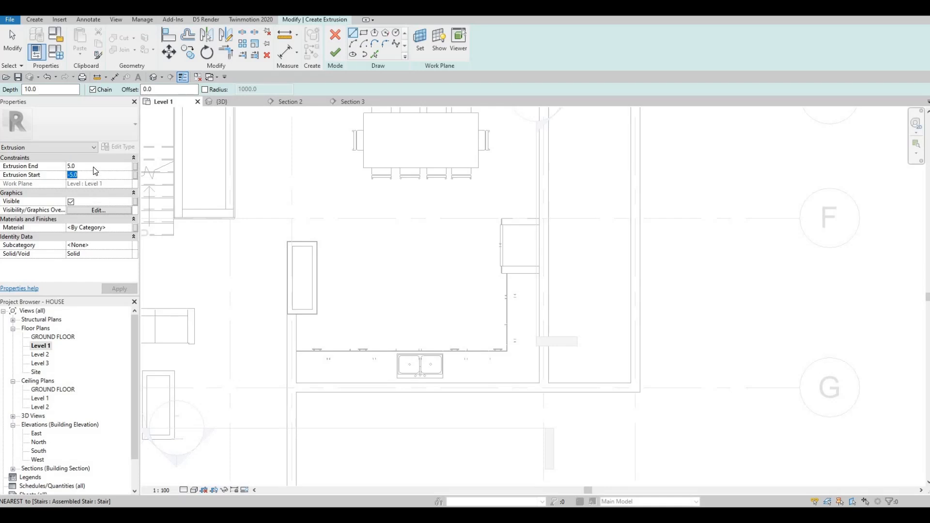
type("8")
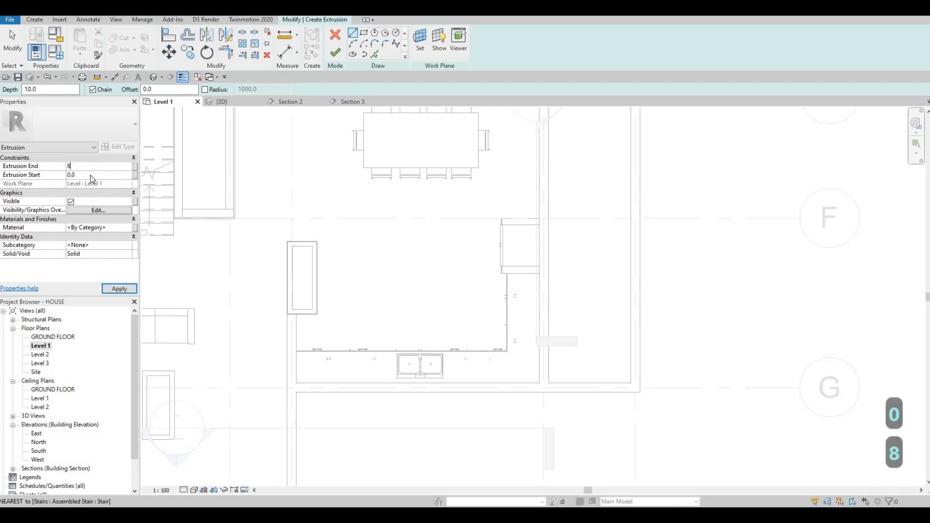
type("75")
left_click(111, 290)
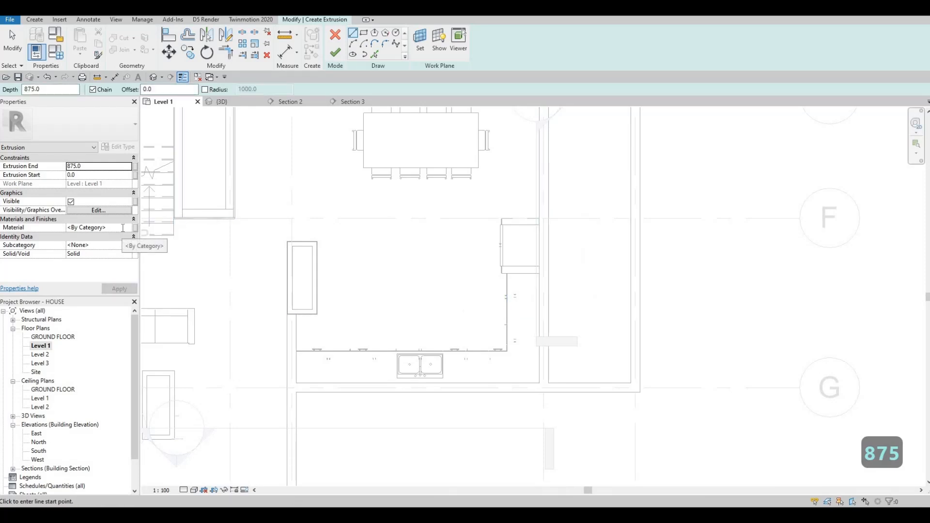
Assign the Glulam 36h material to the extrusion.
left_click(128, 228)
left_click(128, 227)
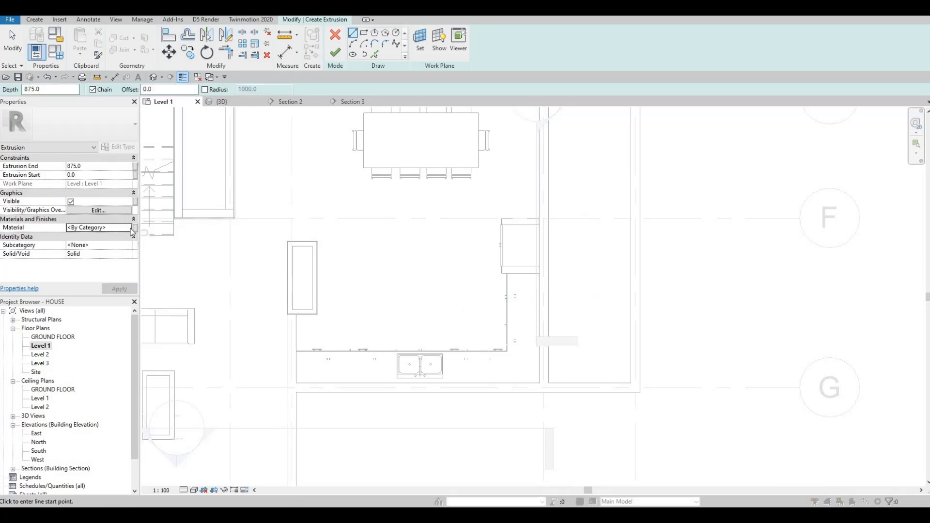
scroll(323, 203, "down", 1)
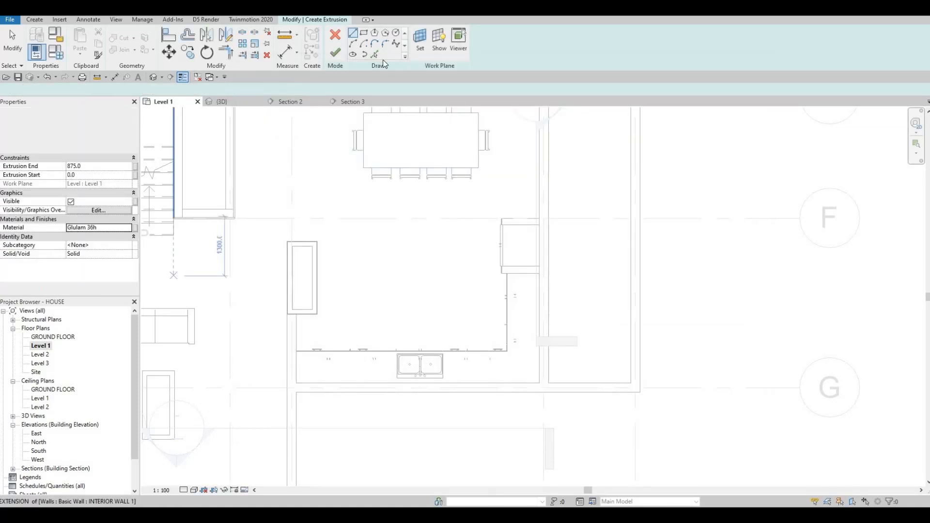
Sketch a rectangle about 1800 × 1400 mm in the open kitchen area south of the dining table.
left_click(365, 33)
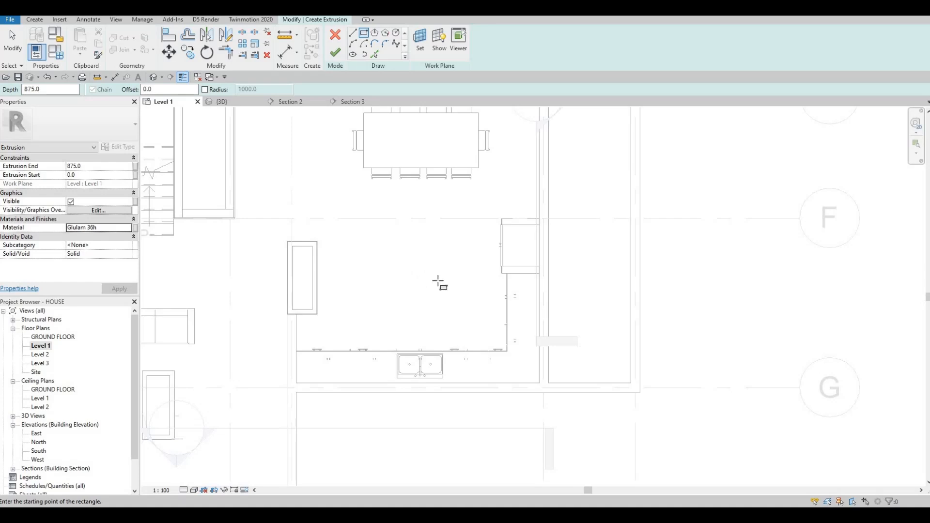
left_click(379, 231)
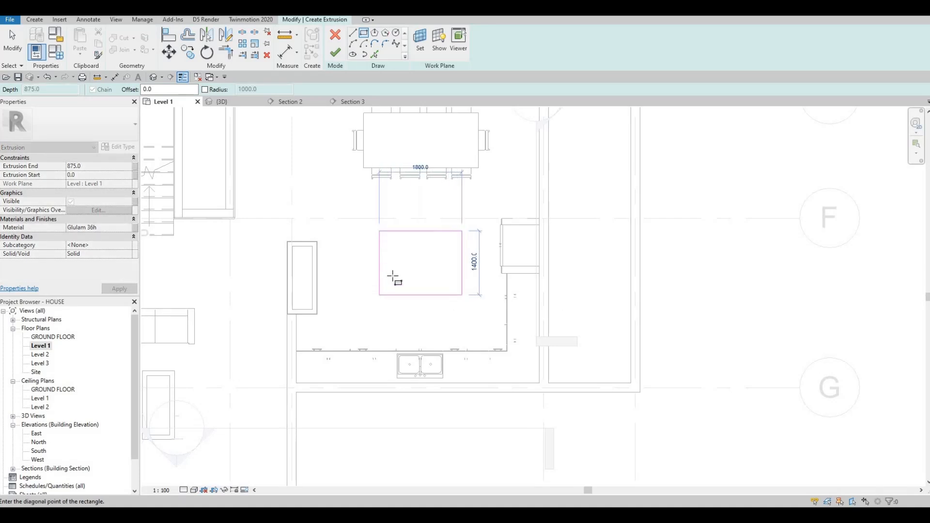
key("Escape")
key("Escape")
key("Escape")
Resize the rectangle to 2400 mm wide and 1000 mm deep by moving its left and top edges.
left_click(379, 262)
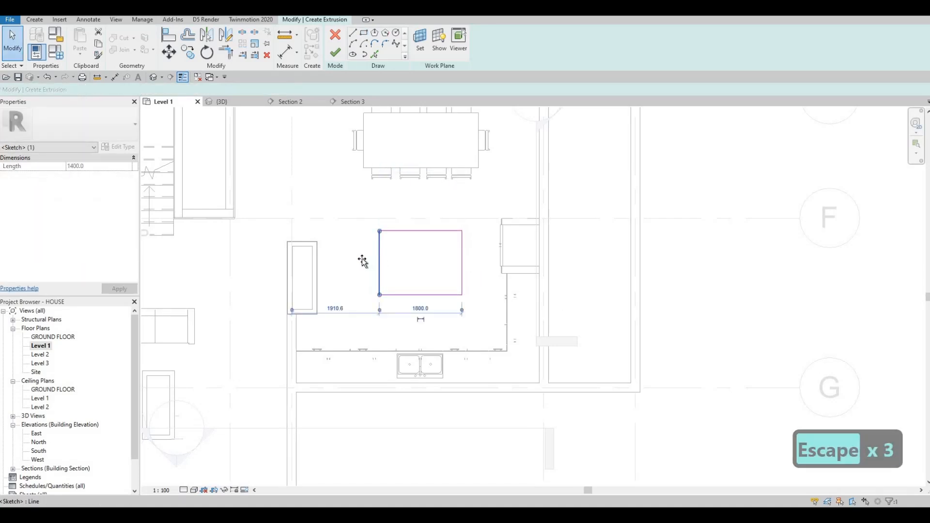
left_click_drag(379, 260, 352, 260)
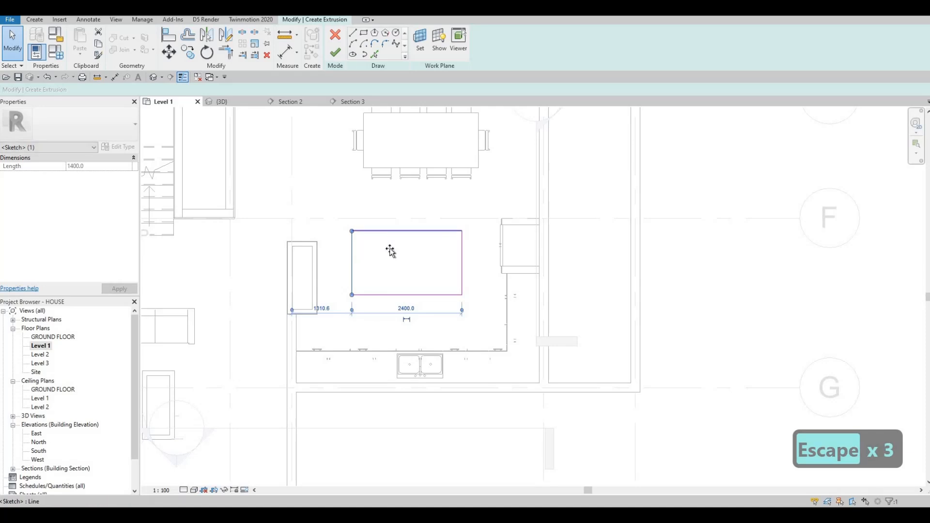
left_click_drag(394, 231, 391, 250)
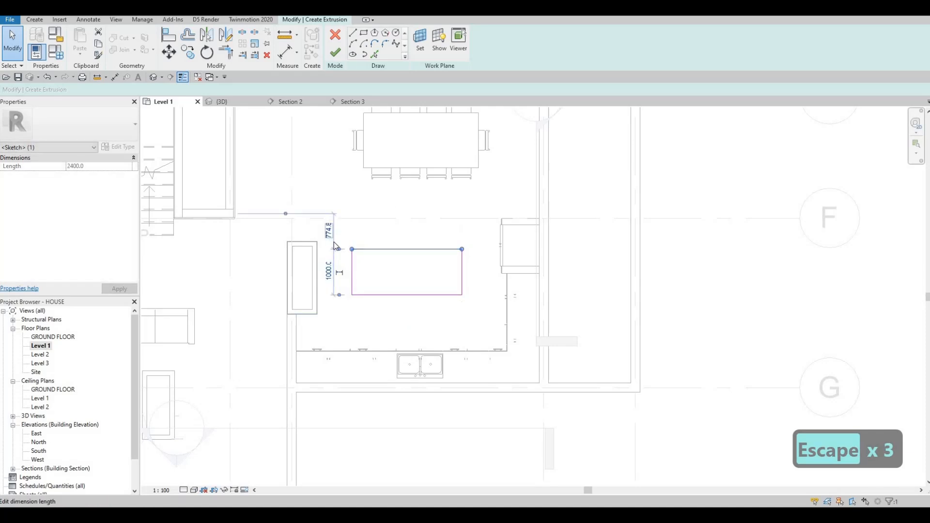
key("Escape")
key("Escape")
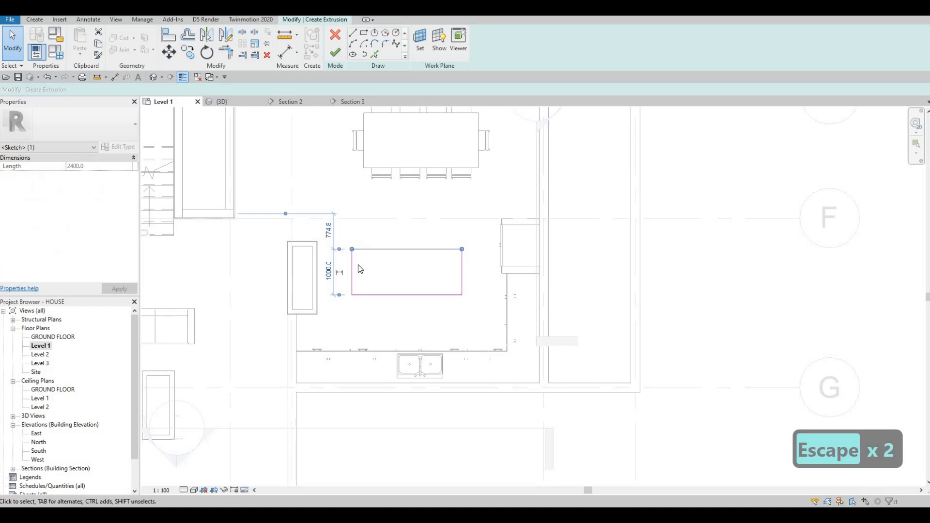
key("Escape")
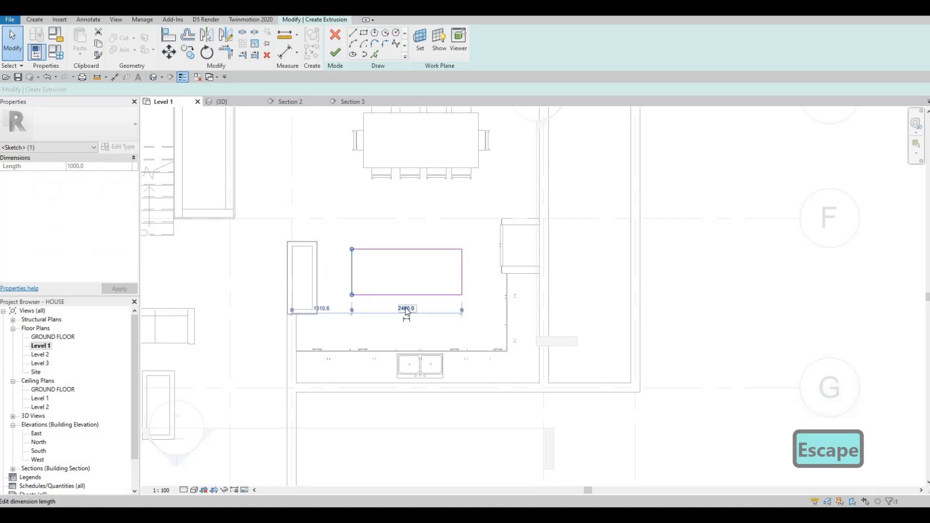
left_click(407, 313)
key("Escape")
key("Escape")
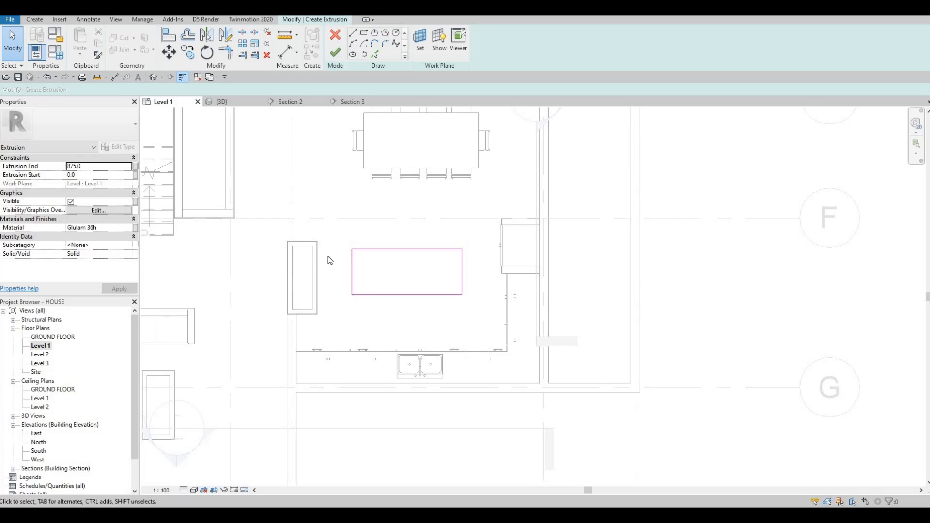
key("Escape")
Select the whole rectangle sketch and nudge it slightly west.
left_click_drag(345, 236, 470, 309)
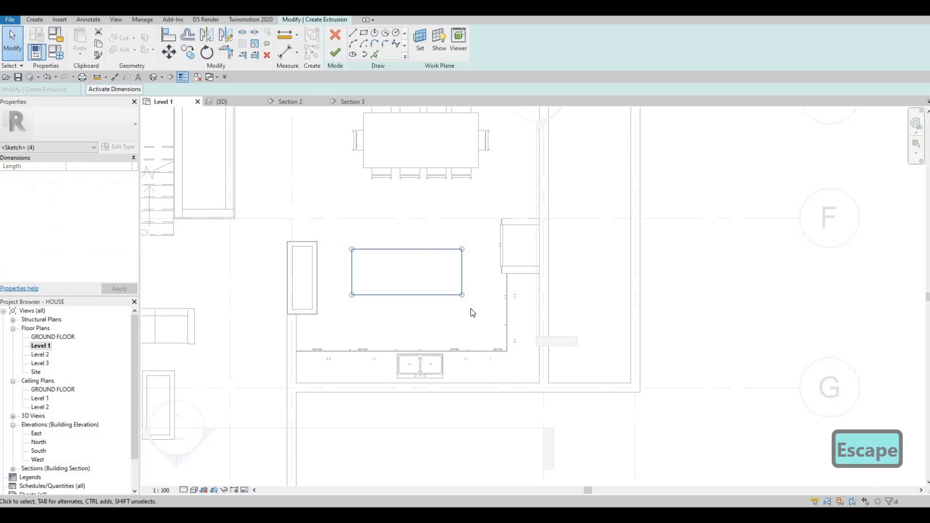
key("Left")
key("Left")
key("Left")
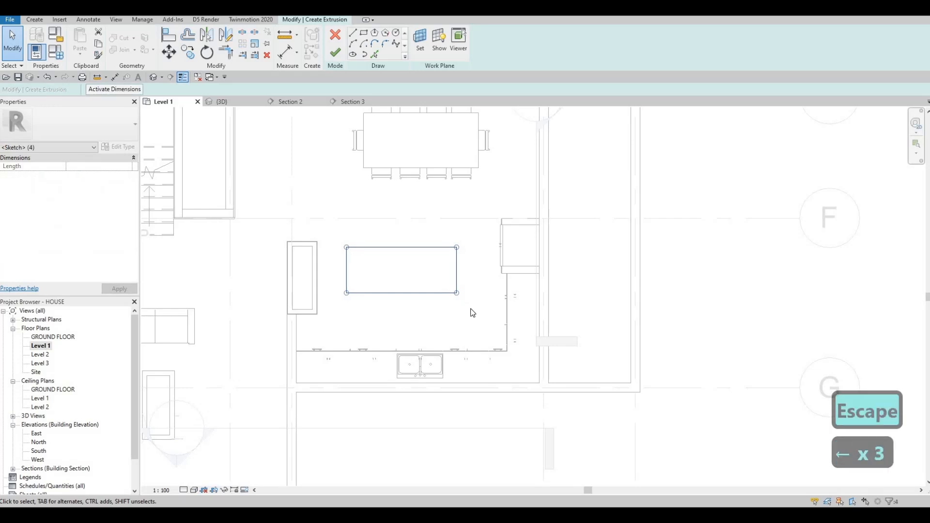
key("Up")
key("Down")
key("Right")
key("Down")
key("Left")
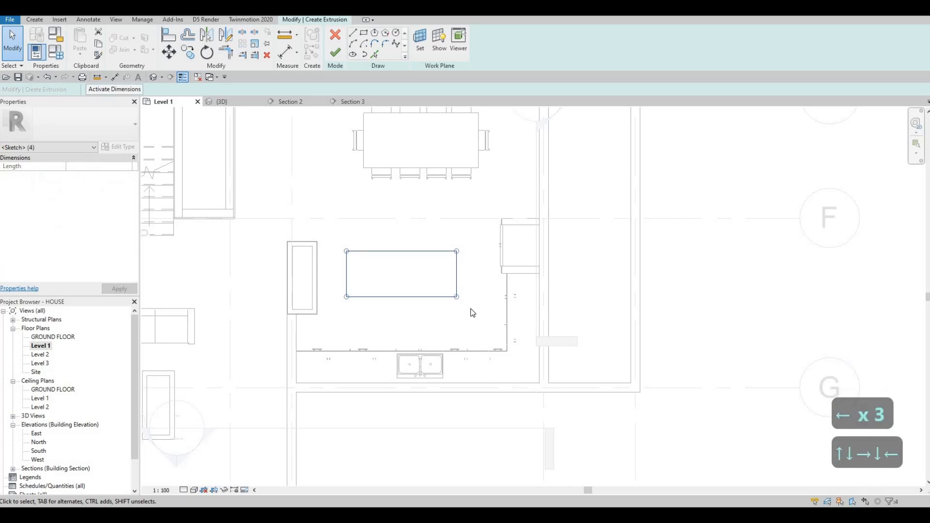
key("Up")
key("Escape")
key("Escape")
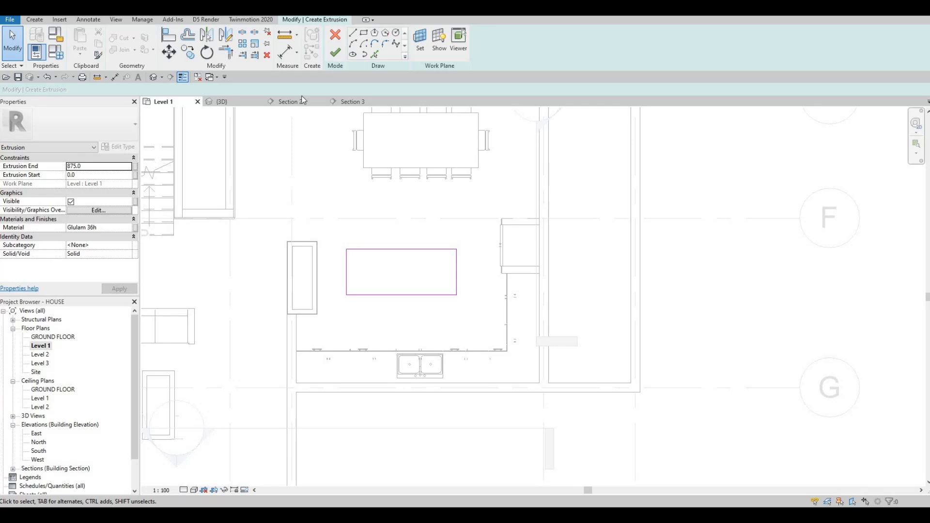
Finish the extrusion and inspect the new island block in the 3D view.
left_click(336, 54)
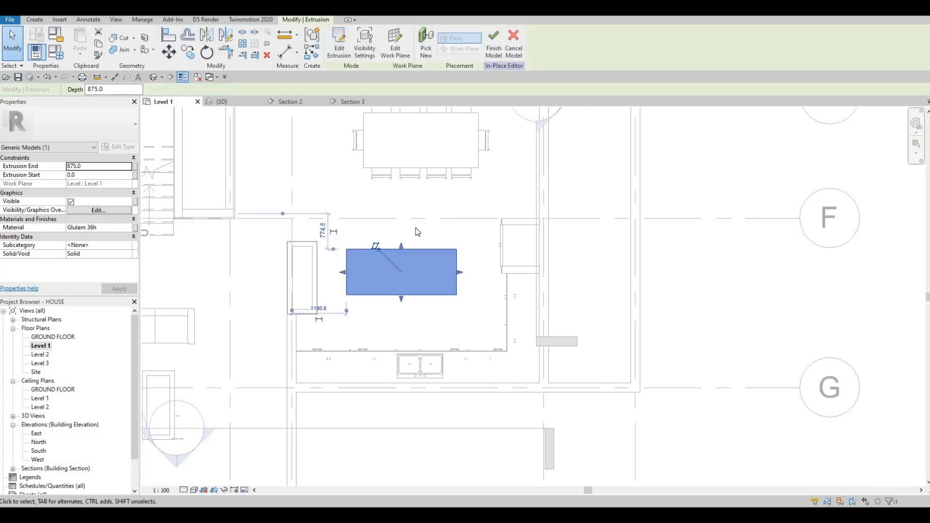
left_click(222, 102)
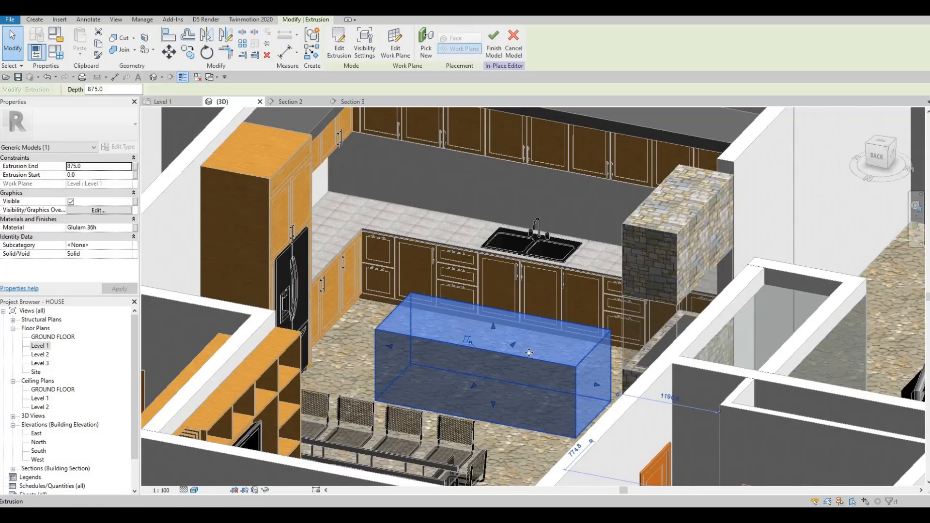
scroll(557, 380, "up", 4)
key("Escape")
middle_click_drag(557, 380, 415, 398, "shift")
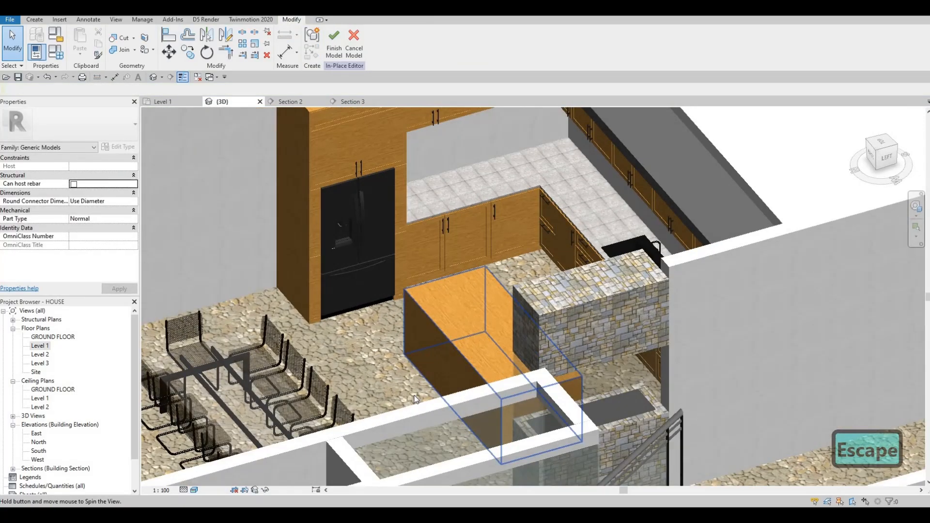
double_click(35, 347)
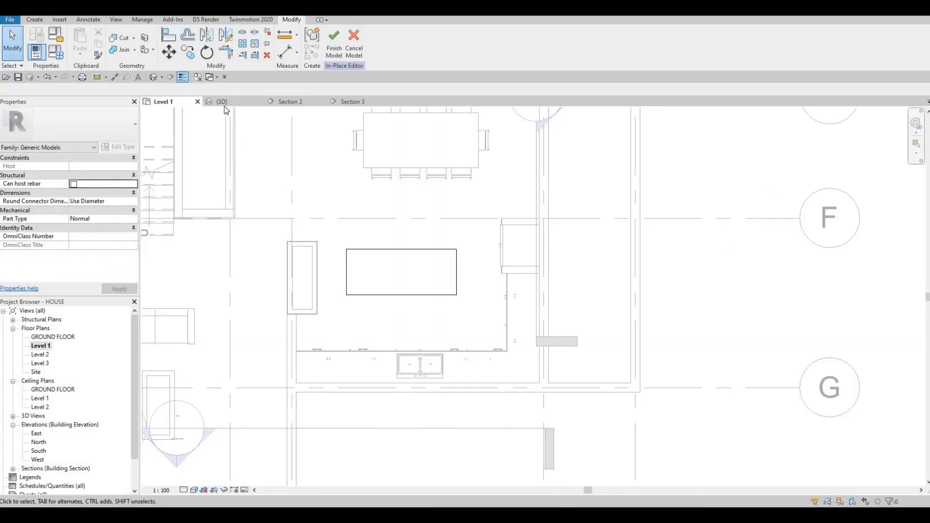
left_click(222, 101)
middle_click_drag(364, 300, 496, 313, "shift")
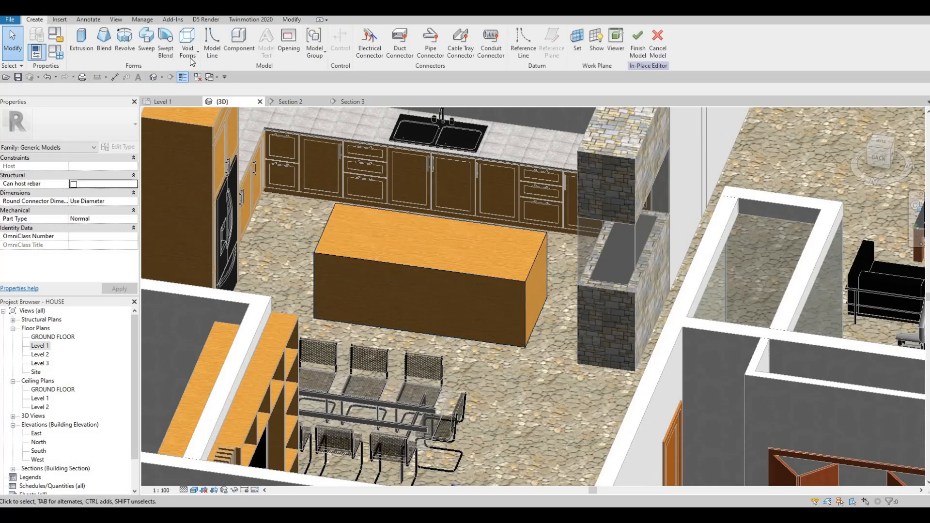
Start a Void Sweep and pick the island's bottom front edge as its path.
left_click(191, 48)
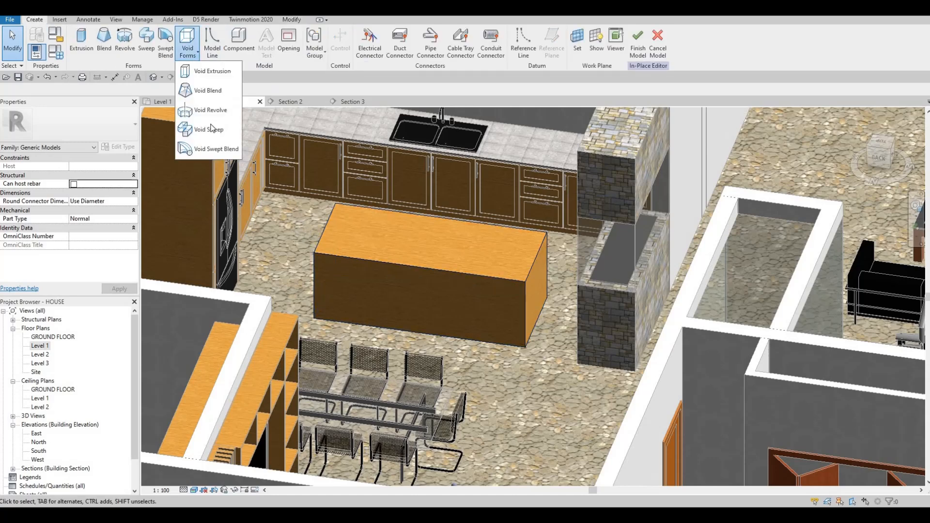
left_click(212, 127)
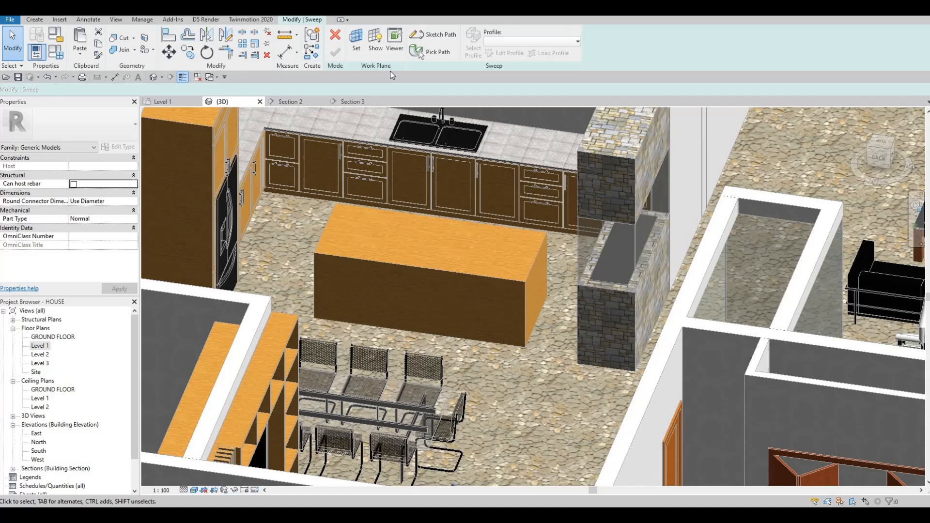
left_click(437, 53)
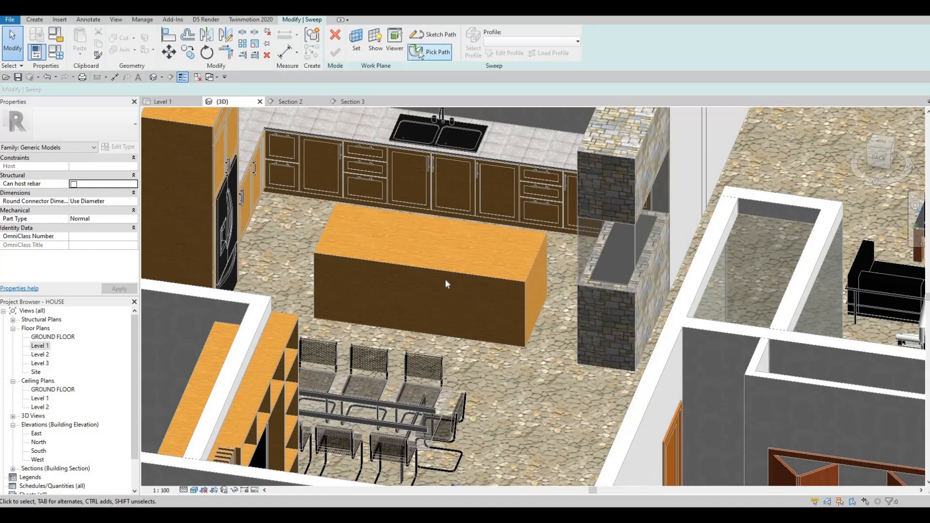
left_click(424, 334)
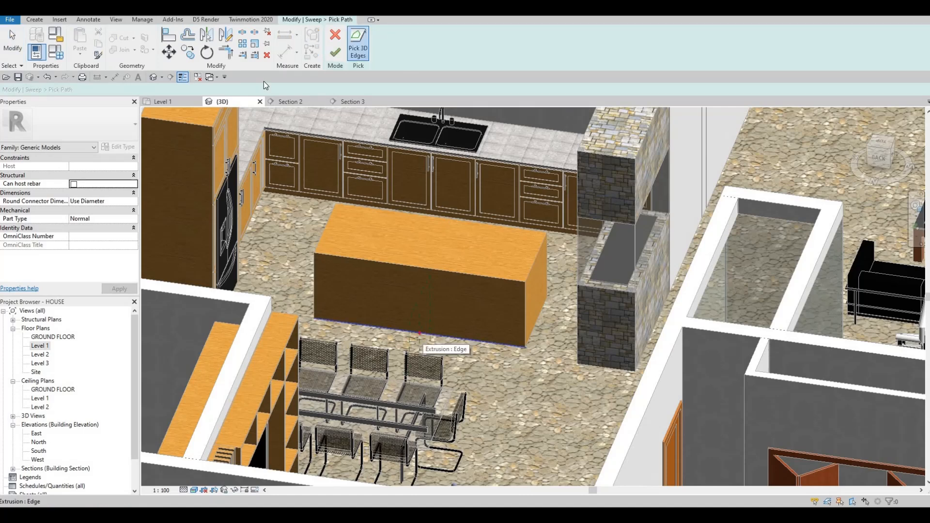
left_click(335, 52)
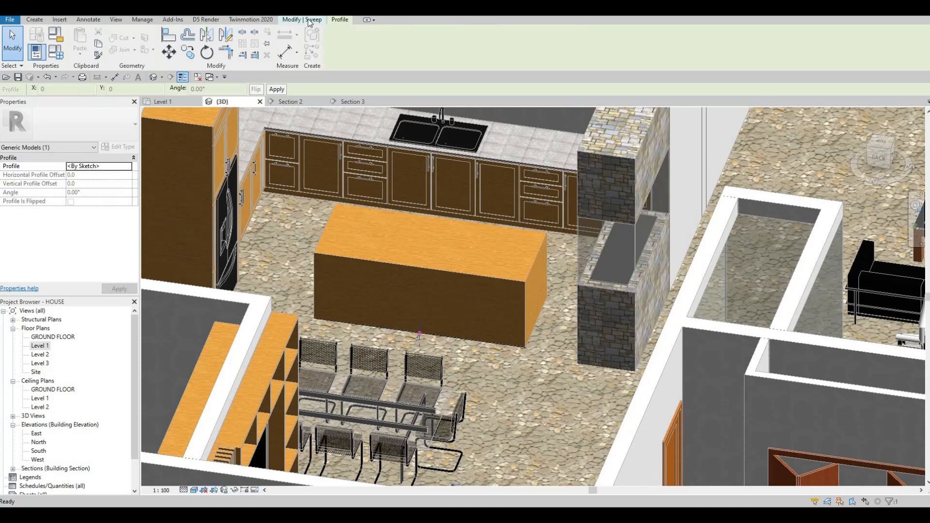
Edit the sweep profile and sketch profile lines at the island's bottom front edge.
left_click(506, 57)
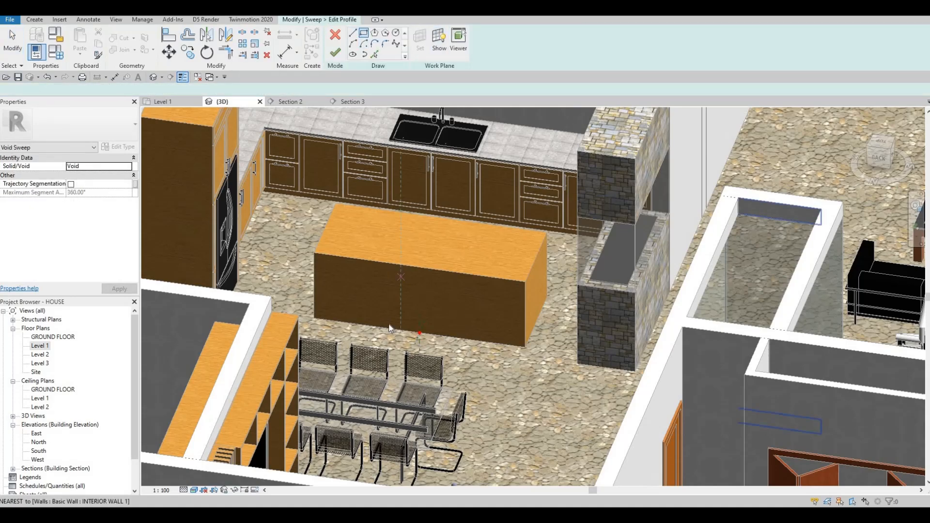
scroll(419, 333, "up", 8)
scroll(394, 334, "up", 3)
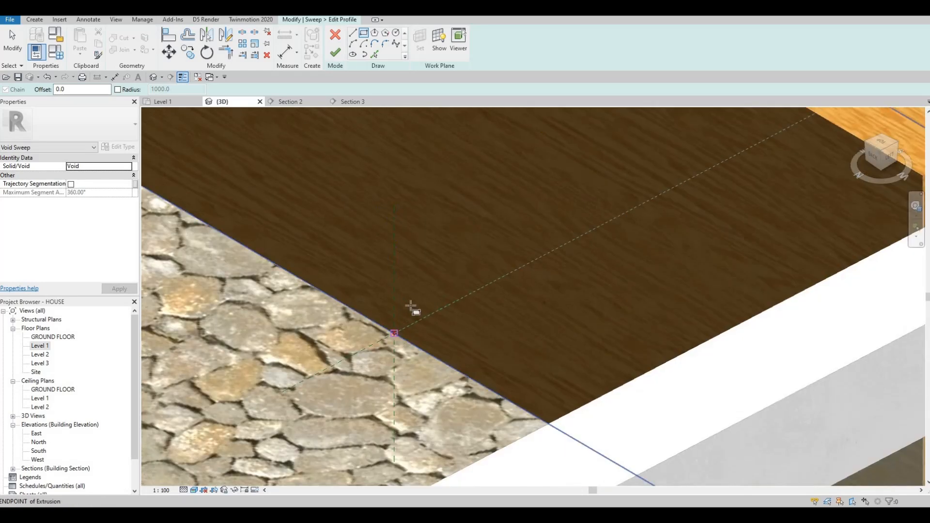
left_click(411, 295)
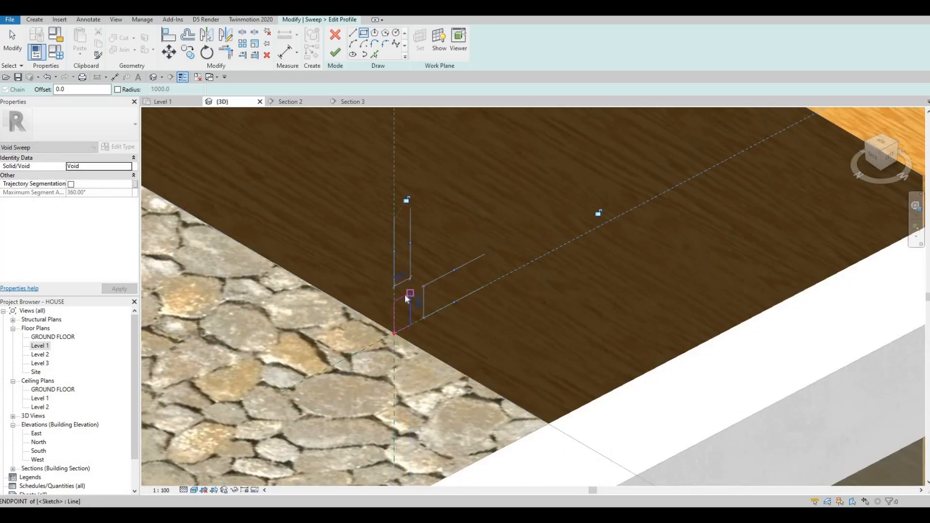
key("Escape")
key("Escape")
Set the sweep profile's lines to 100 mm and 50 mm, then finish the profile and the void sweep.
left_click(406, 295)
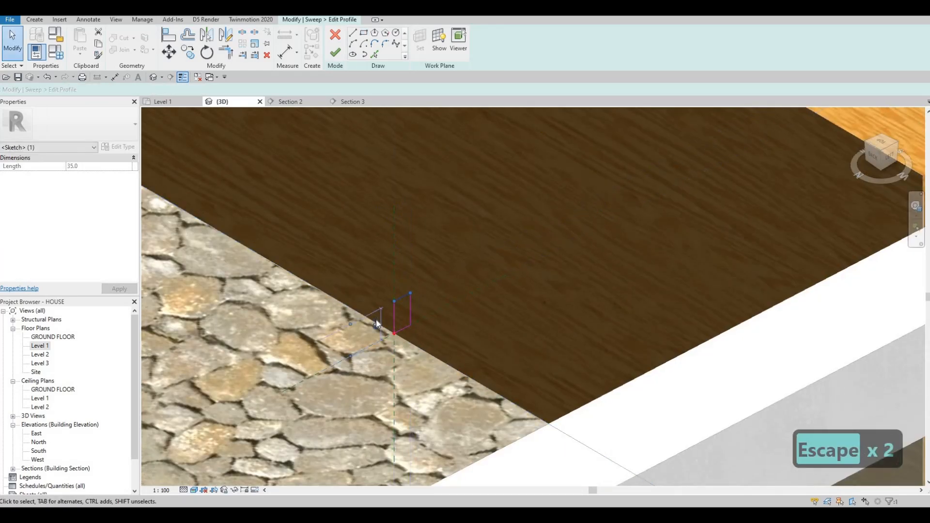
left_click(375, 320)
type("100")
key("Return")
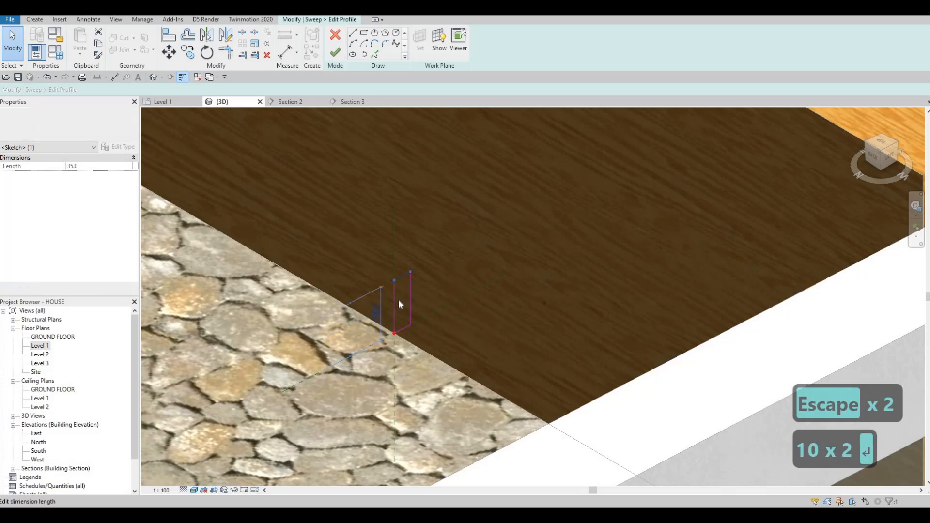
key("Escape")
left_click(409, 264)
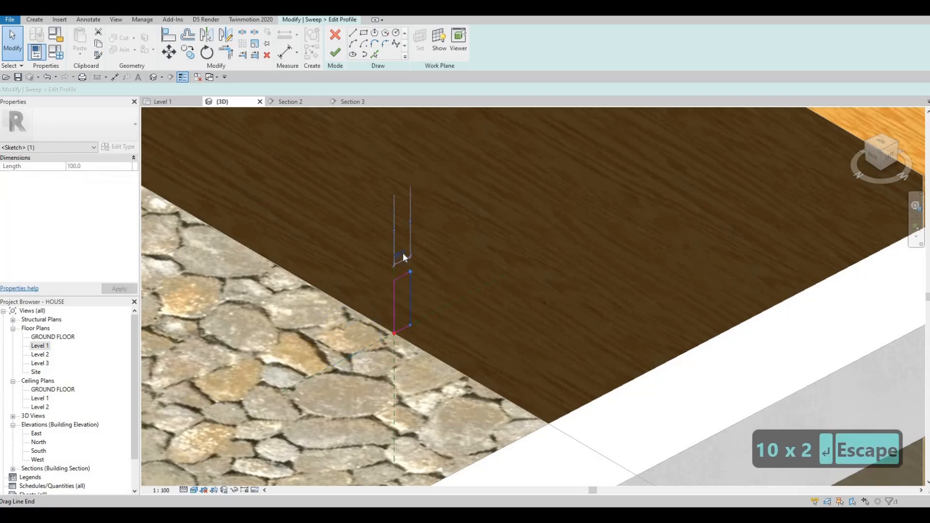
left_click(397, 263)
type("50")
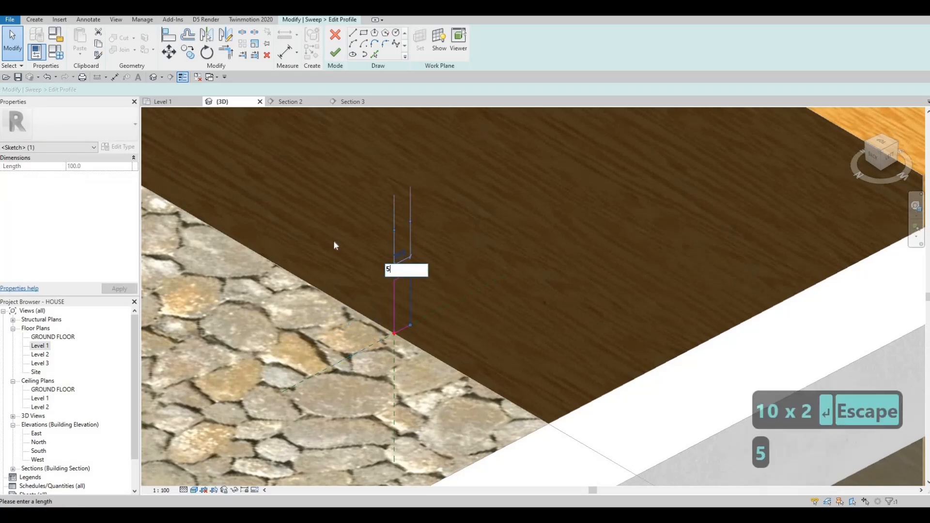
key("Return")
left_click(335, 51)
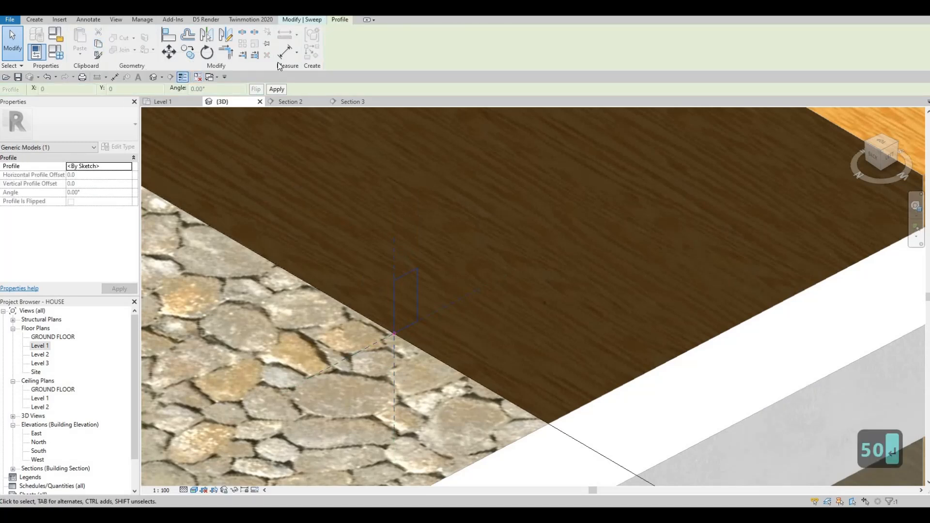
left_click(319, 23)
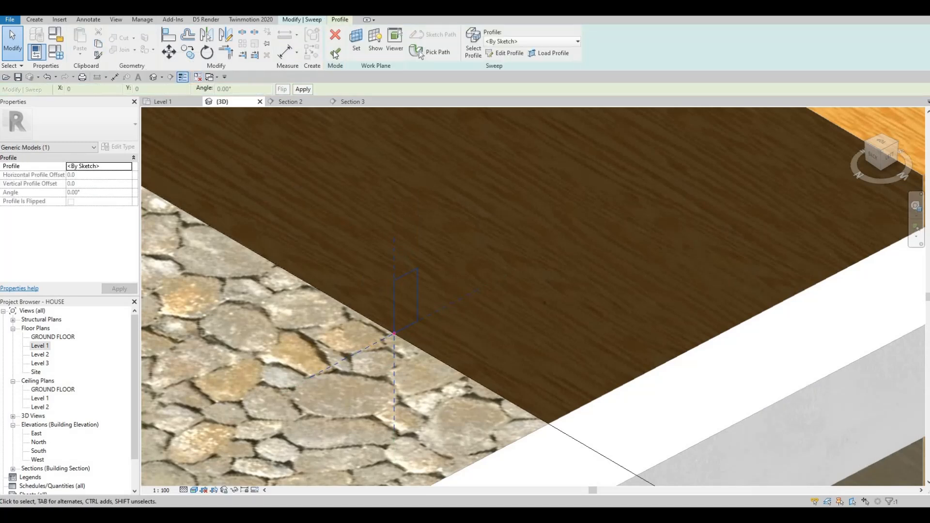
left_click(334, 50)
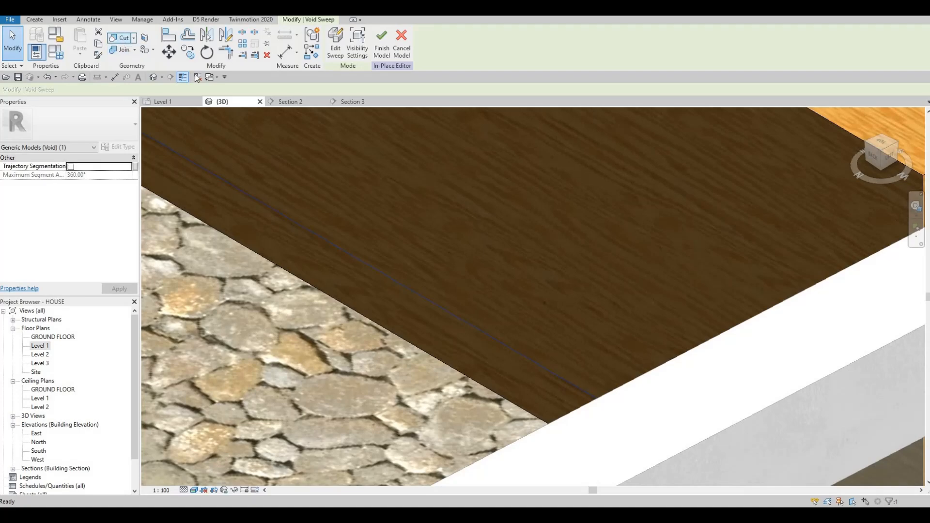
Start another Void Sweep and pick the island's other long bottom edge as its path, then open its profile.
left_click(388, 244)
scroll(372, 249, "down", 5)
middle_click_drag(439, 235, 325, 370)
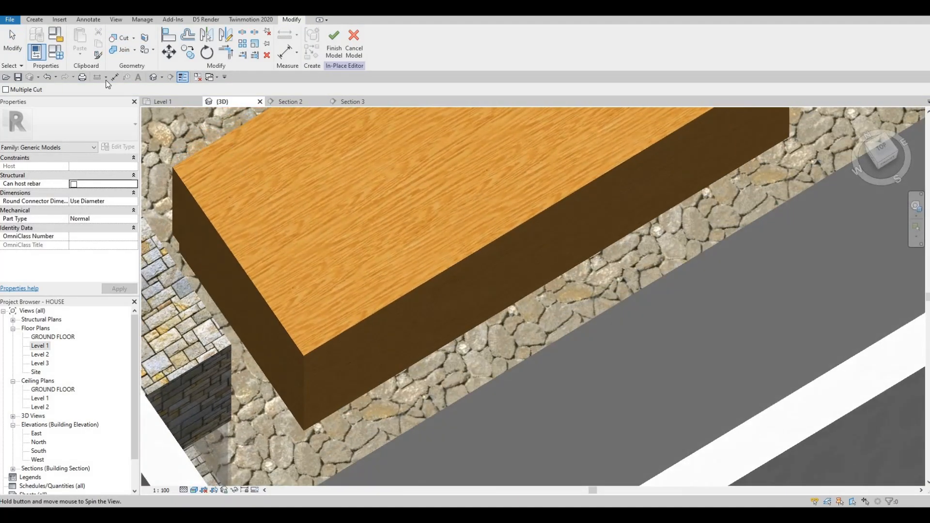
left_click(34, 20)
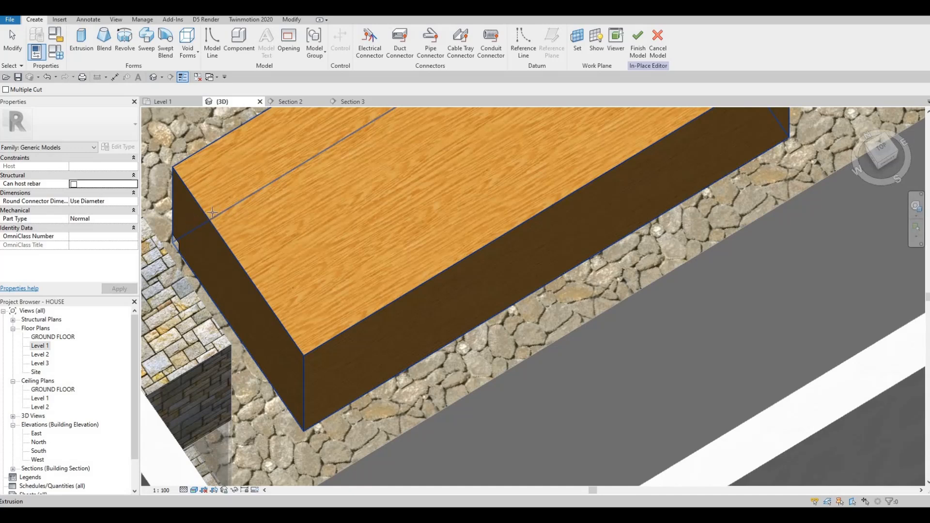
key("F1")
key("F1")
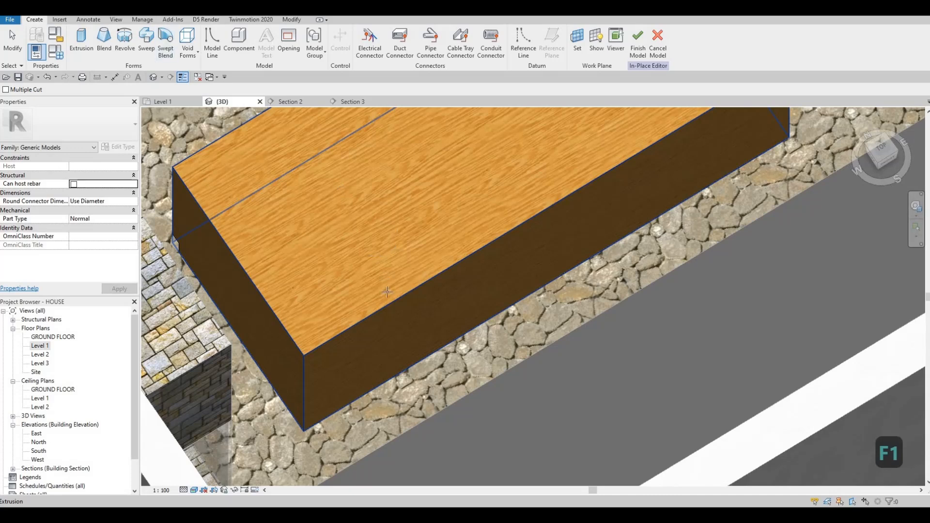
left_click(188, 46)
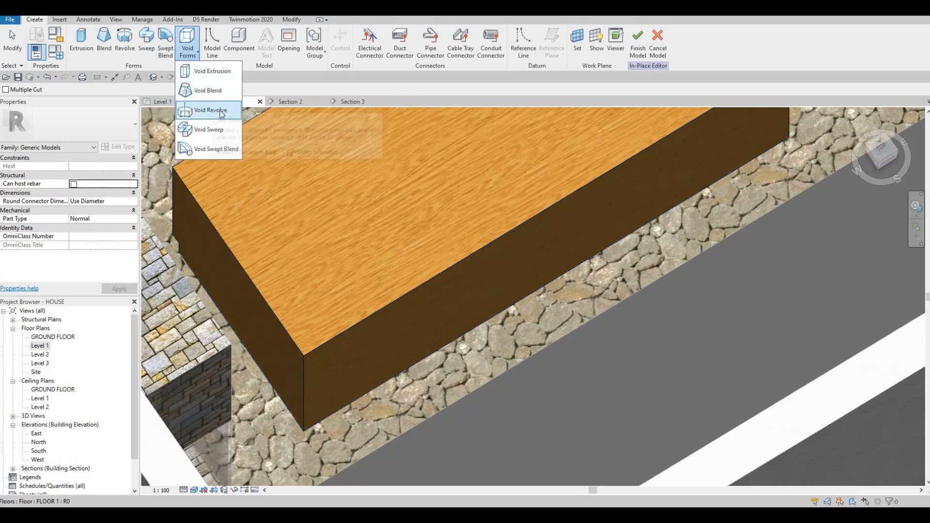
left_click(208, 130)
left_click(441, 53)
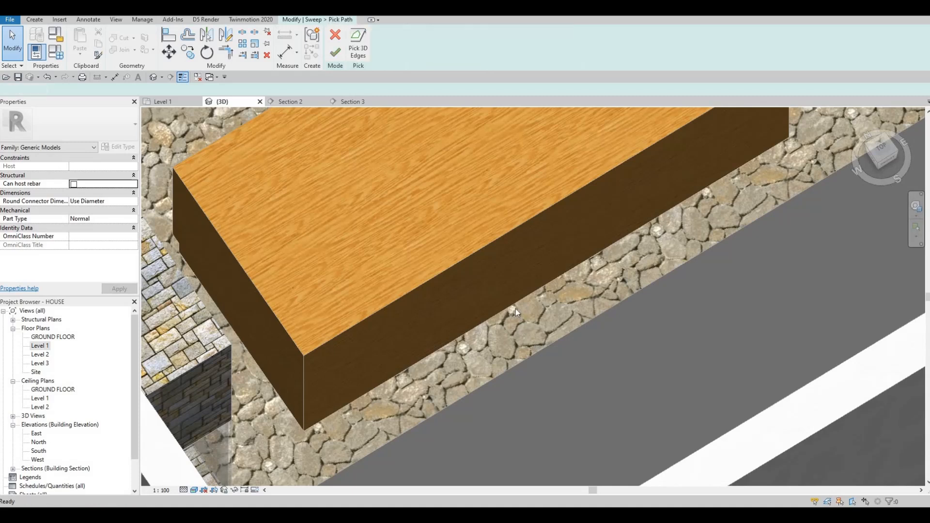
left_click(335, 53)
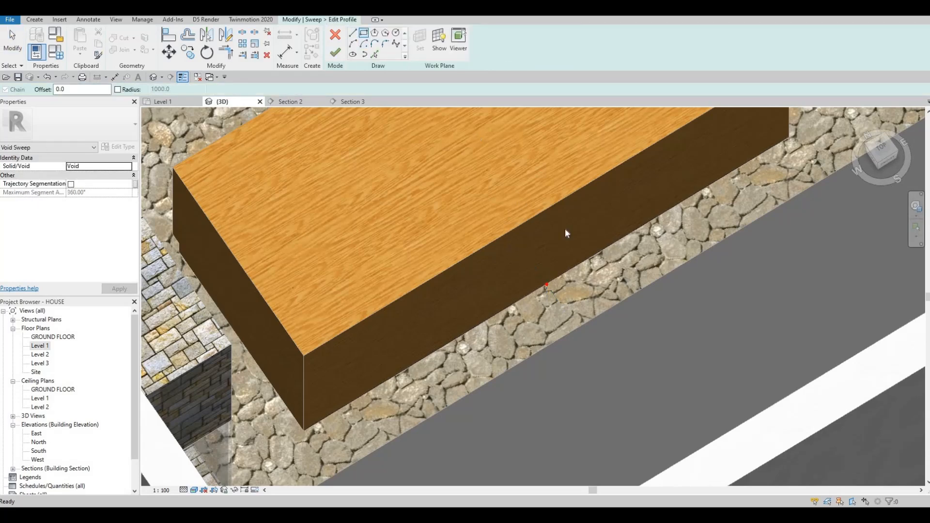
Sketch the recess profile lines at the island's bottom edge corner.
scroll(579, 258, "up", 6)
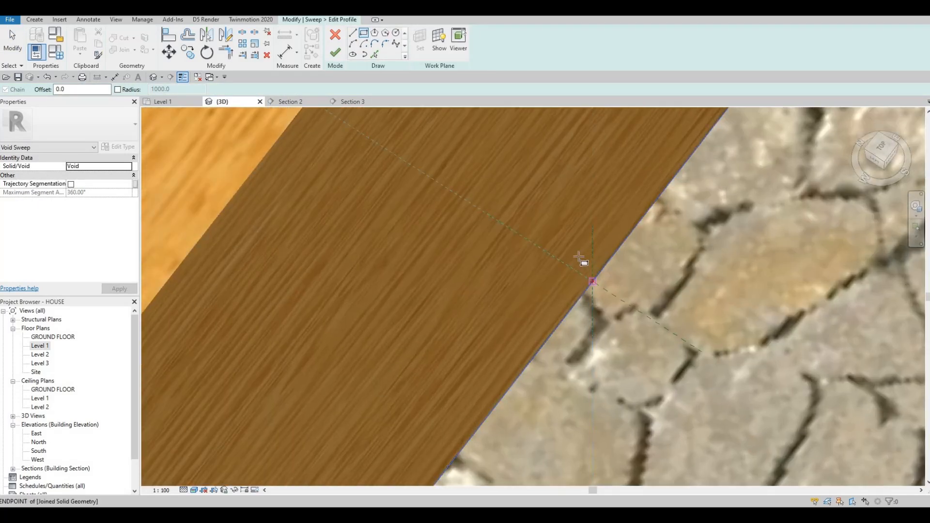
left_click(575, 242)
left_click(592, 281)
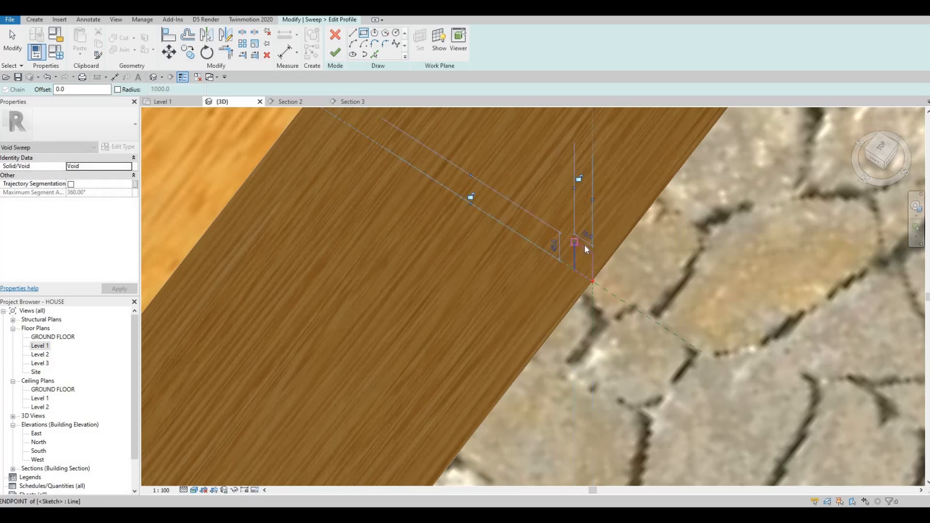
key("Escape")
key("Escape")
Set the profile's lines to 100 mm and 50 mm, then finish the profile and the void sweep.
left_click(584, 247)
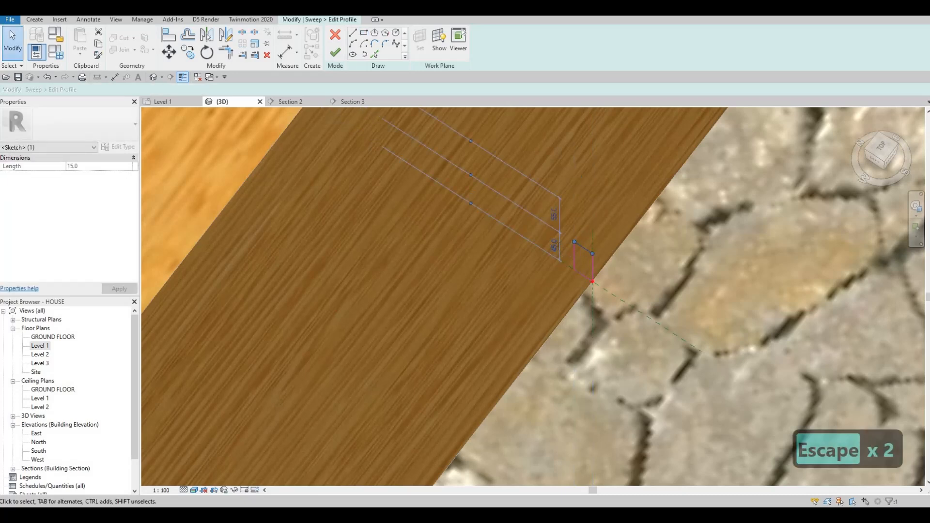
left_click(553, 246)
type("100")
key("Return")
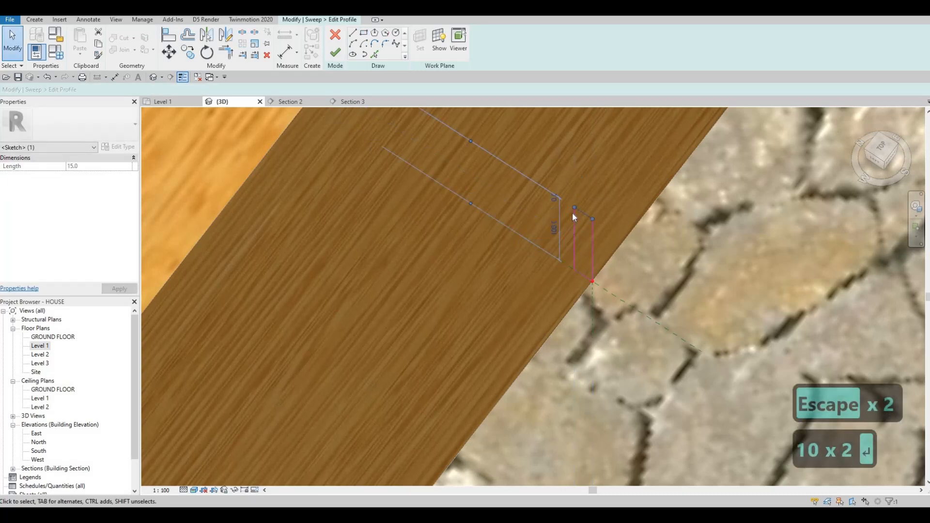
left_click(575, 213)
left_click(586, 202)
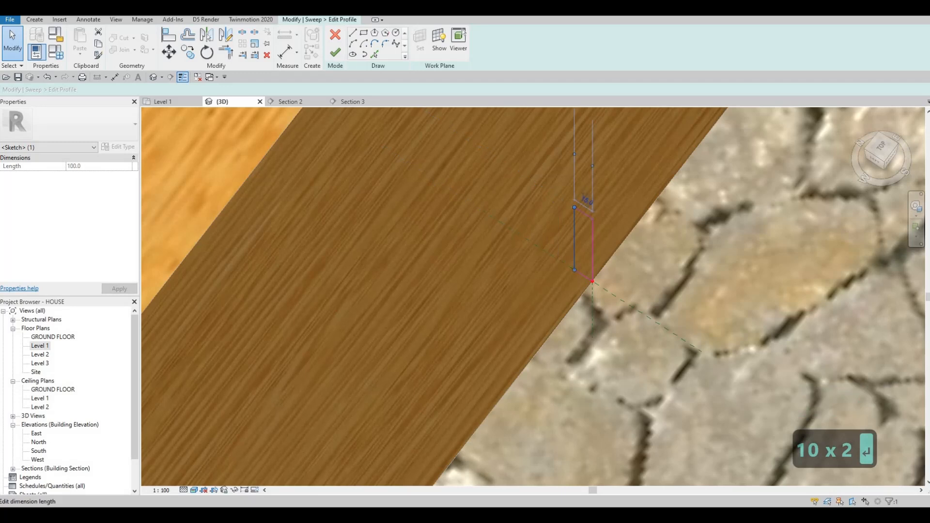
type("50")
key("Return")
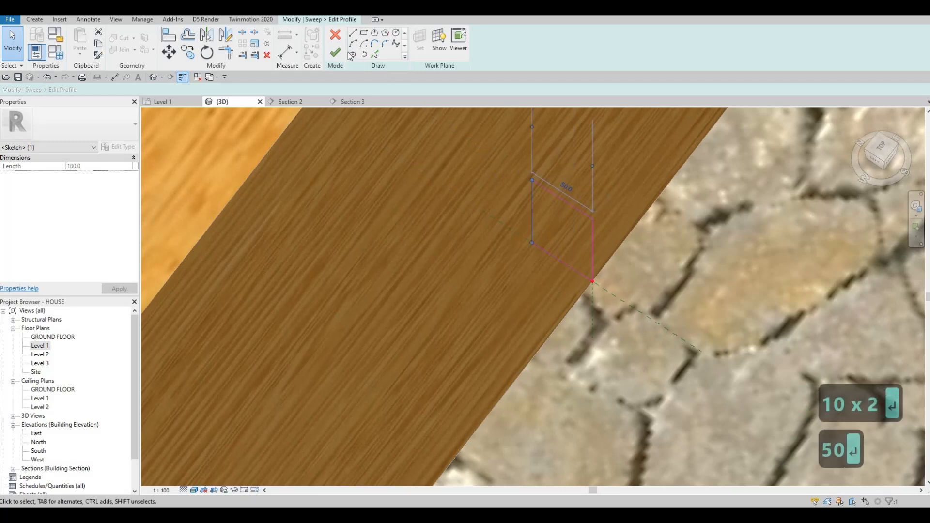
left_click(335, 53)
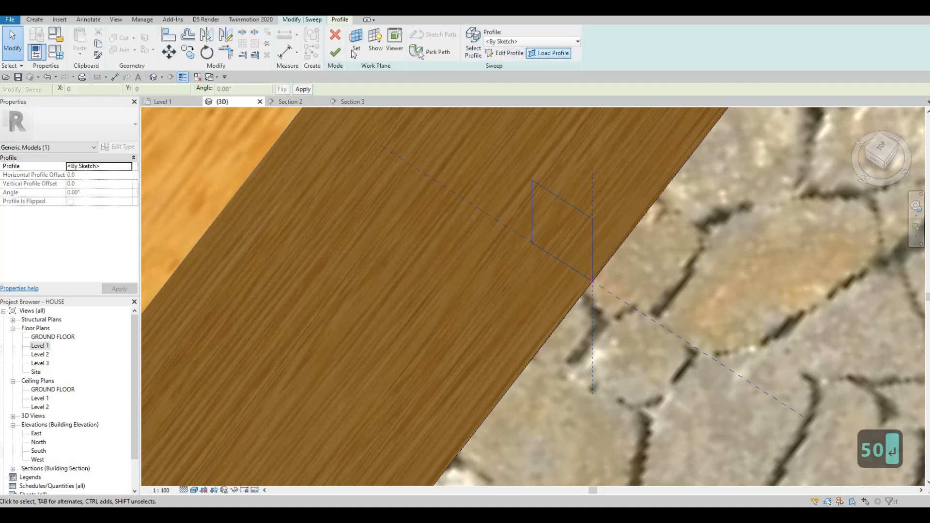
left_click(337, 54)
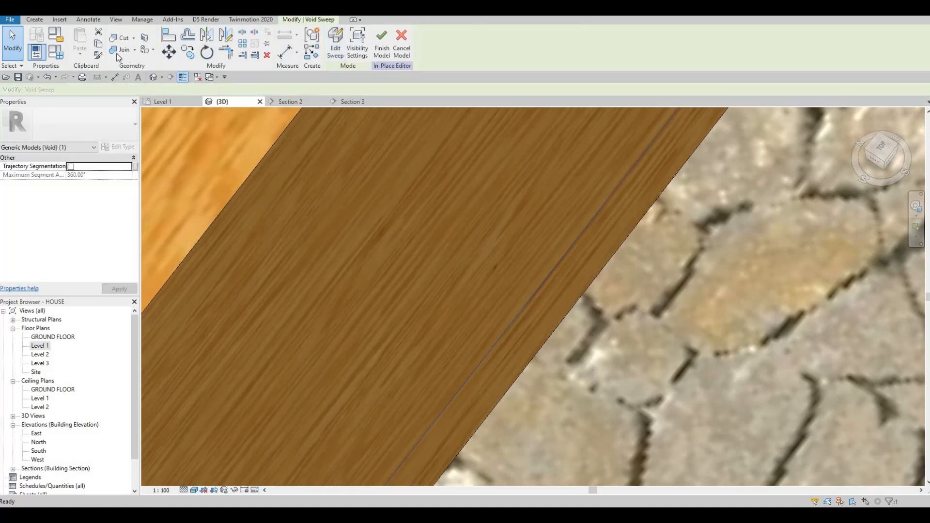
Inspect the new recess along the island's base in 3D and finish the in-place model.
left_click(505, 183)
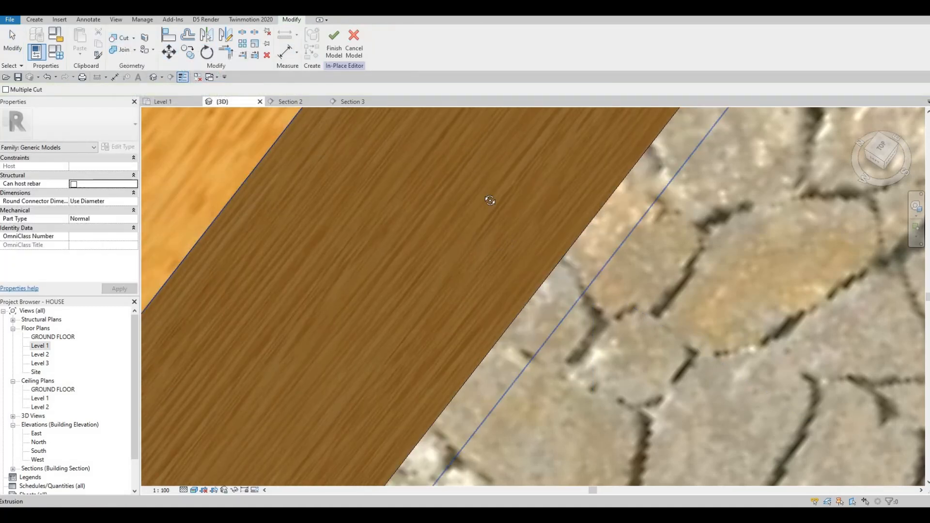
middle_click_drag(487, 201, 497, 229, "shift")
scroll(509, 221, "down", 5)
middle_click_drag(649, 201, 630, 314)
scroll(657, 213, "up", 5)
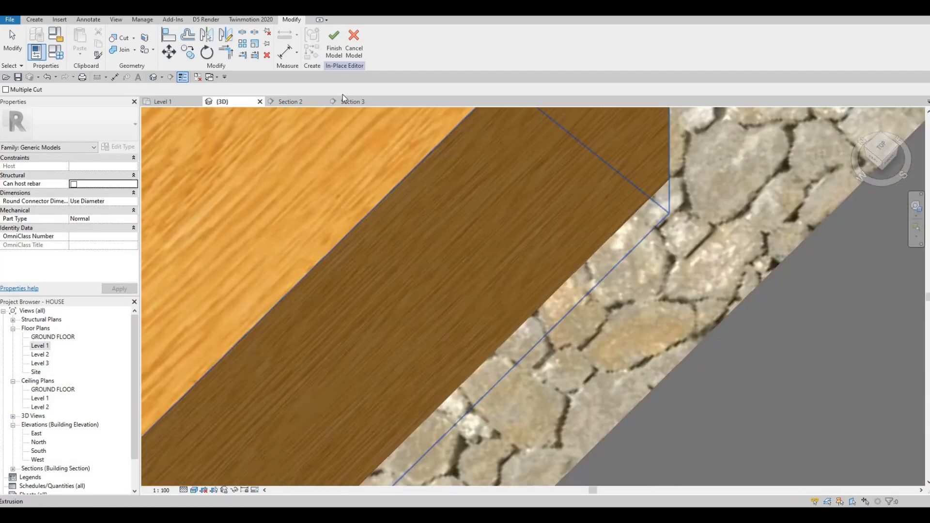
scroll(342, 95, "down", 1)
left_click(338, 51)
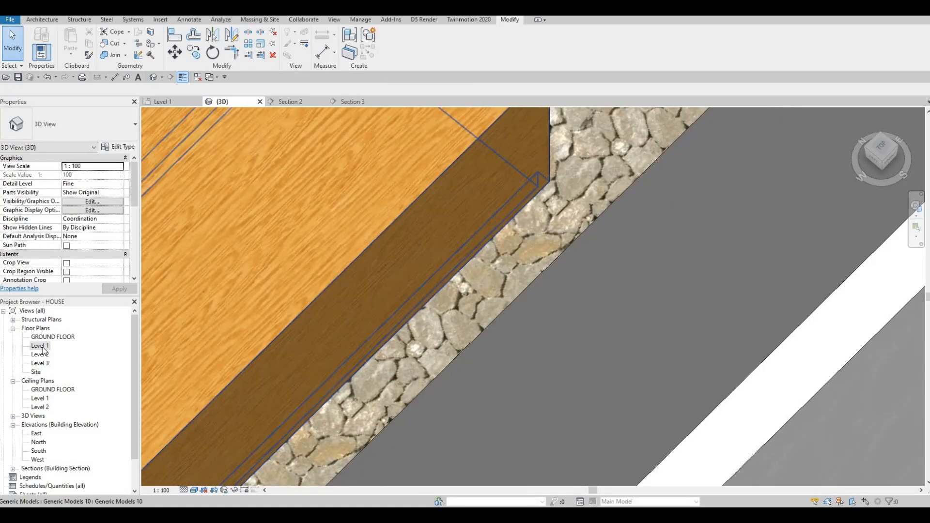
Open Section 2 through the kitchen and examine the base cabinets and counter.
scroll(324, 334, "down", 4)
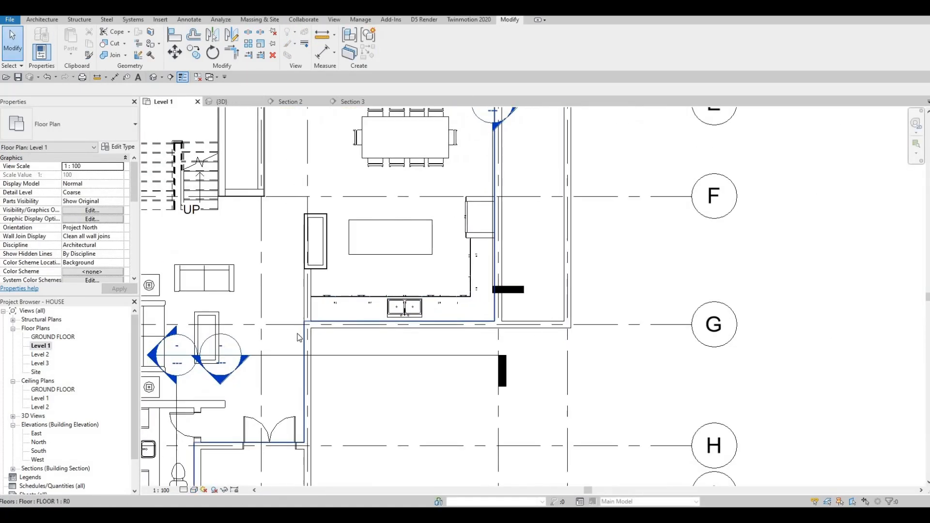
left_click_drag(297, 335, 291, 254)
key("Escape")
key("Escape")
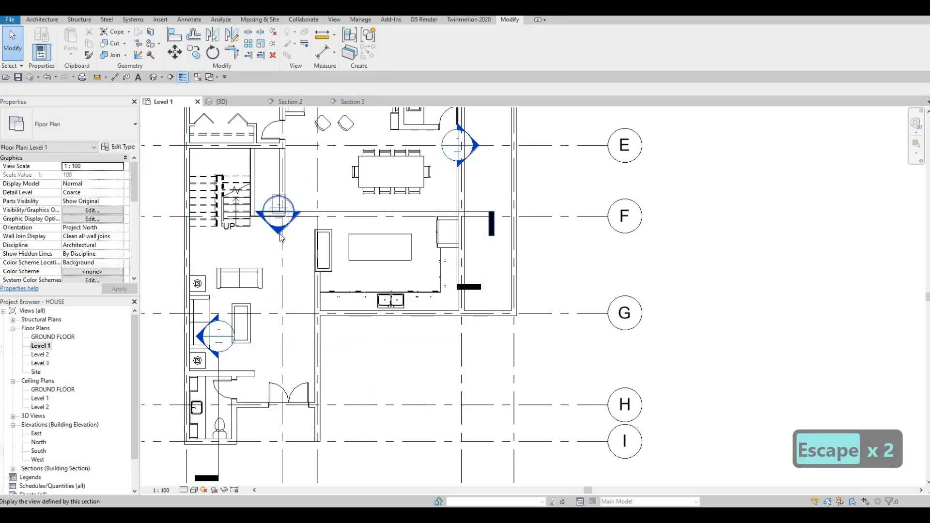
middle_click_drag(442, 280, 286, 265)
scroll(363, 255, "down", 4)
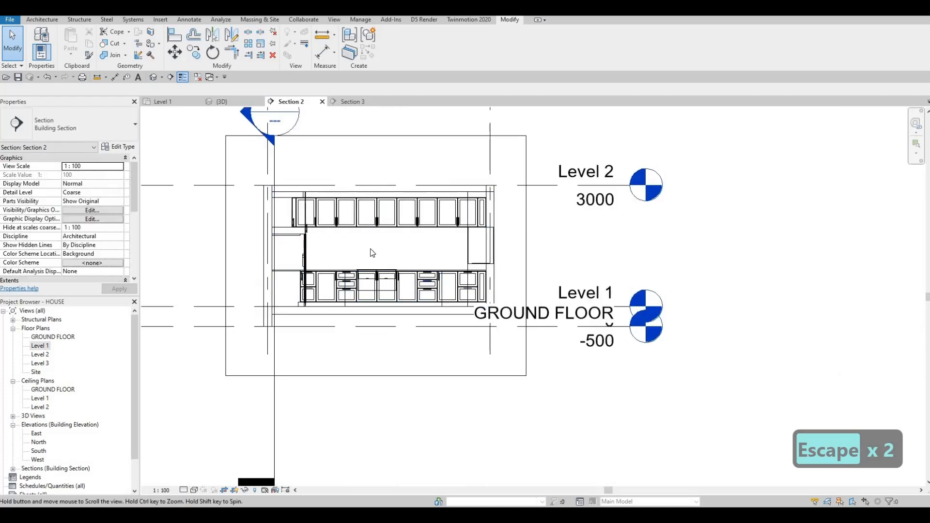
scroll(373, 251, "up", 1)
scroll(374, 249, "up", 2)
middle_click_drag(374, 276, 374, 242)
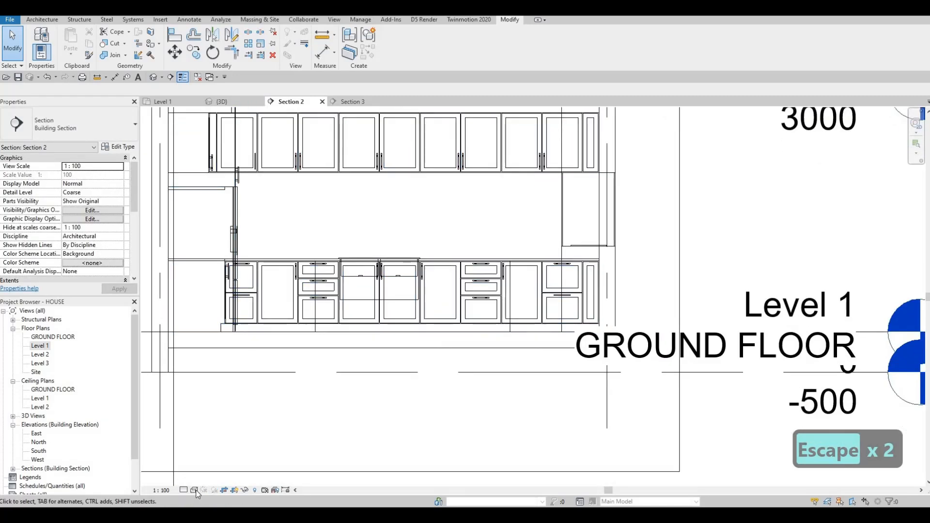
left_click(195, 490)
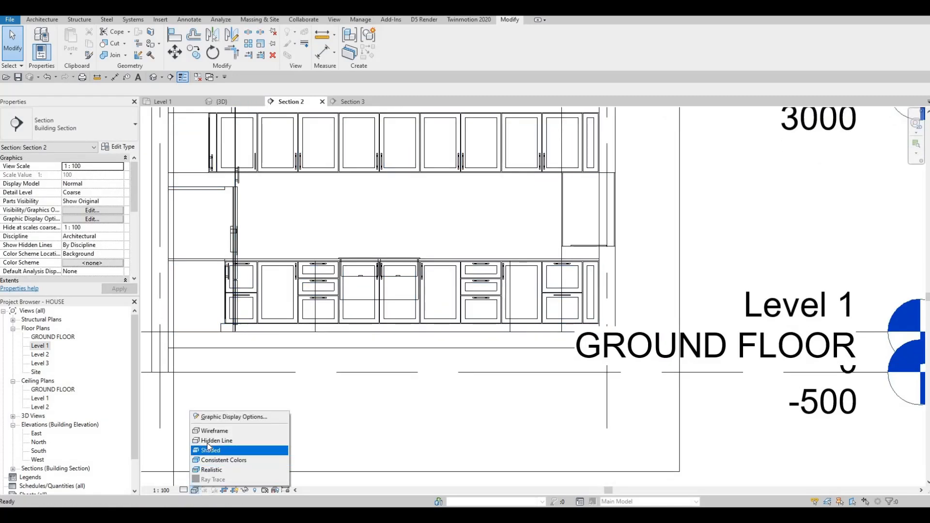
middle_click_drag(324, 295, 283, 312)
key("Escape")
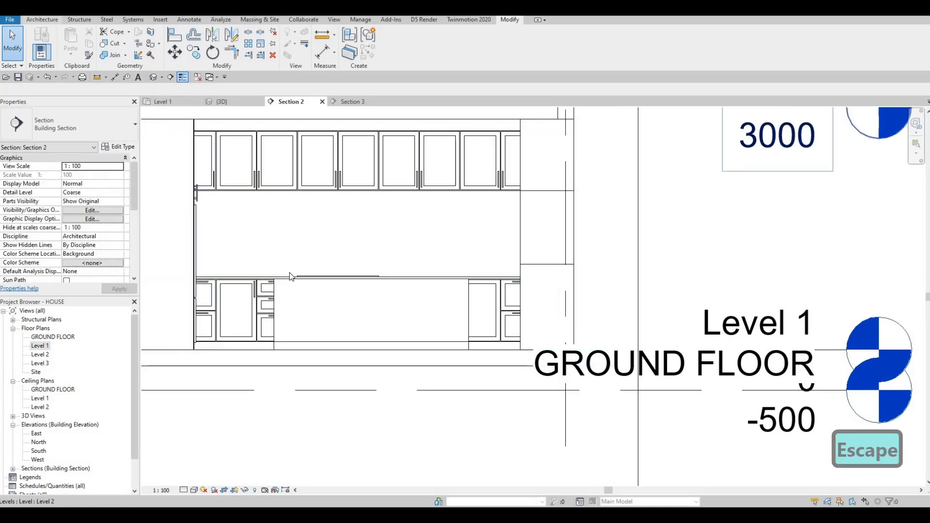
Edit the in-place cabinet model and start a new Extrusion on a picked work plane at its front face.
left_click(339, 309)
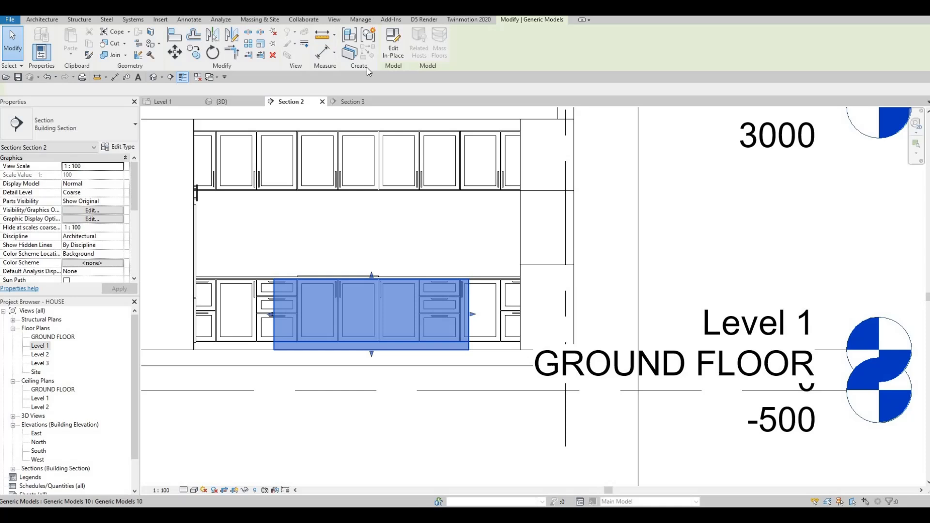
left_click(393, 43)
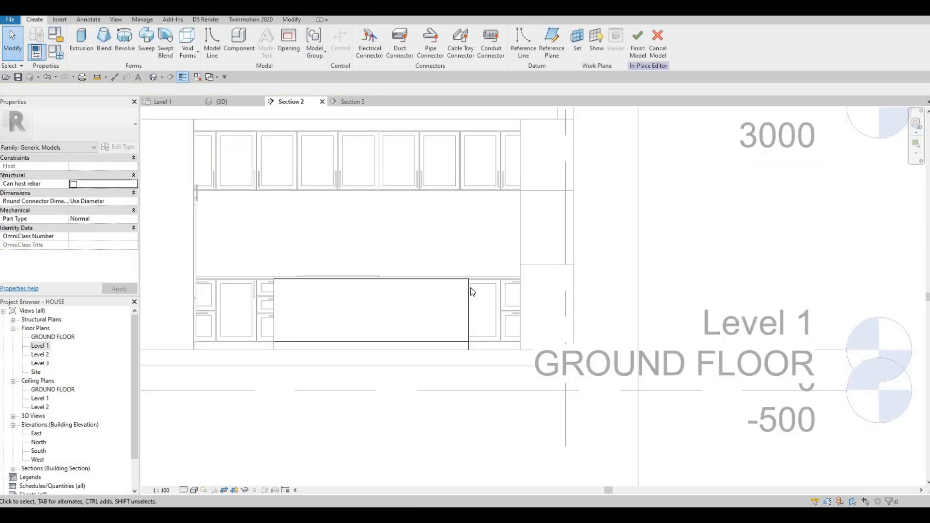
left_click(81, 53)
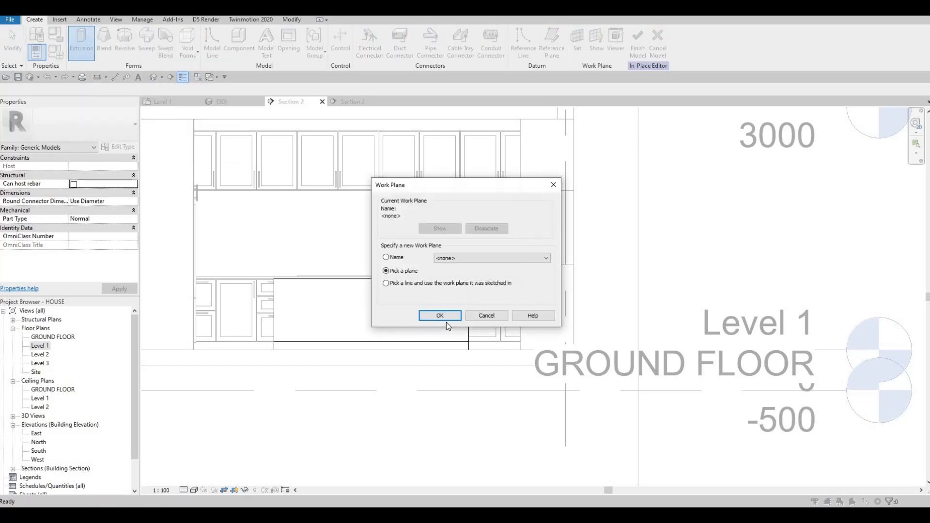
left_click(446, 317)
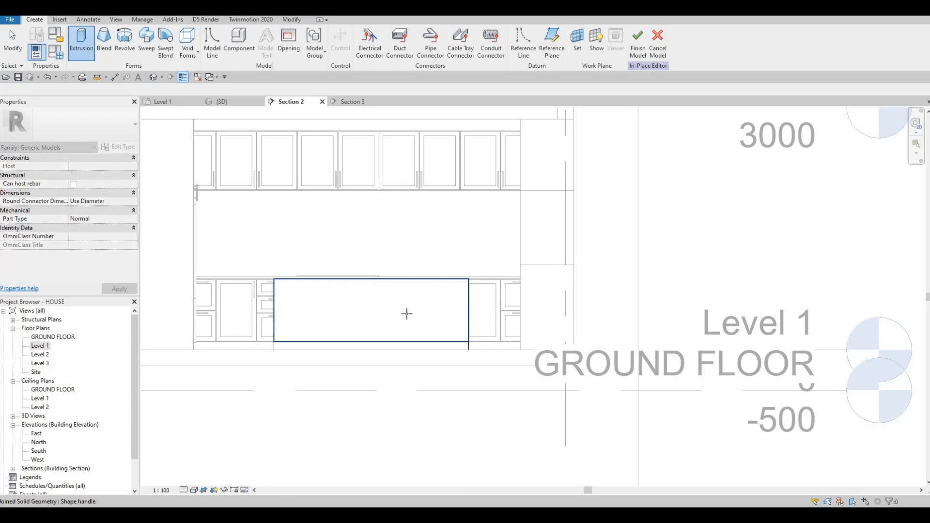
left_click(407, 318)
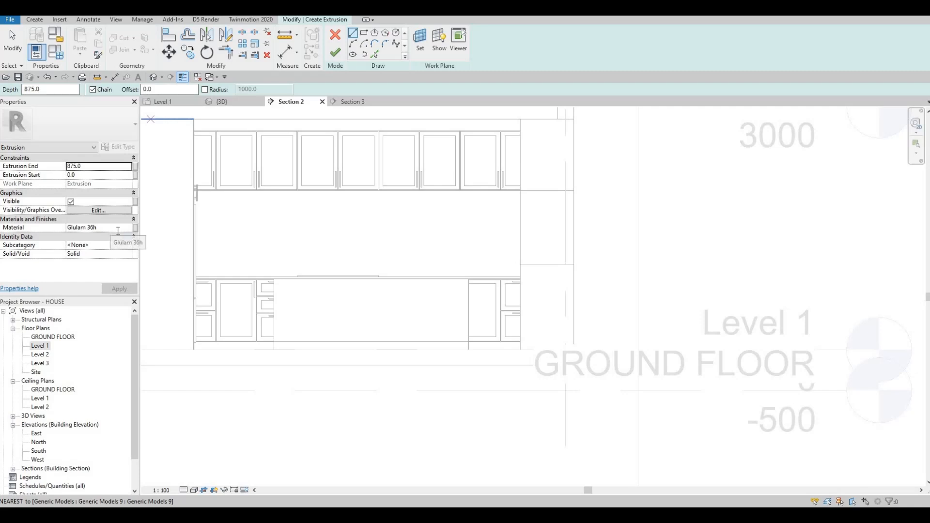
Set the new extrusion's material to Granite, Cut, Polished from the AEC materials library.
left_click(118, 228)
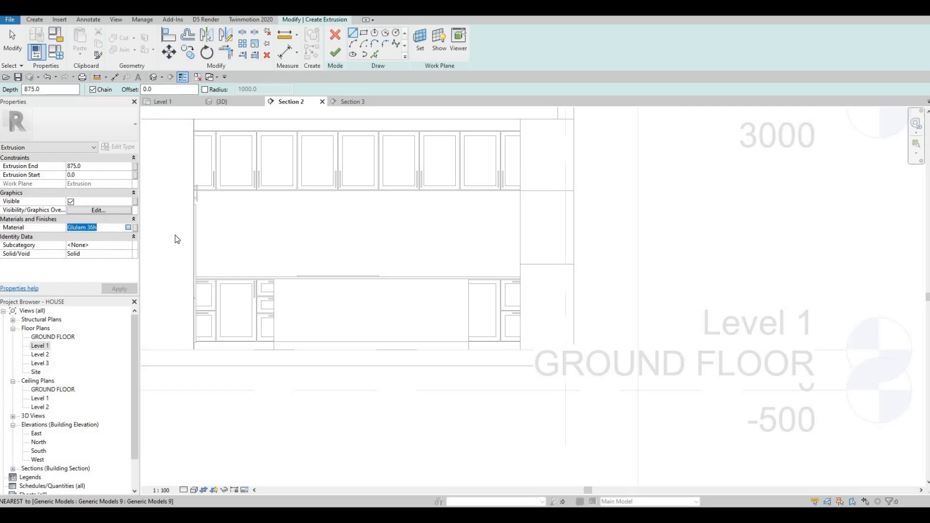
scroll(272, 225, "down", 1)
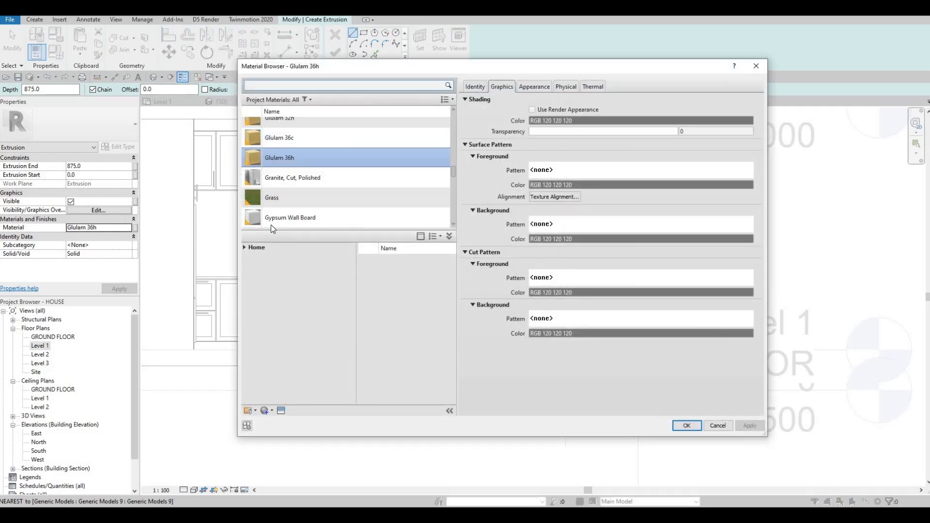
left_click(245, 247)
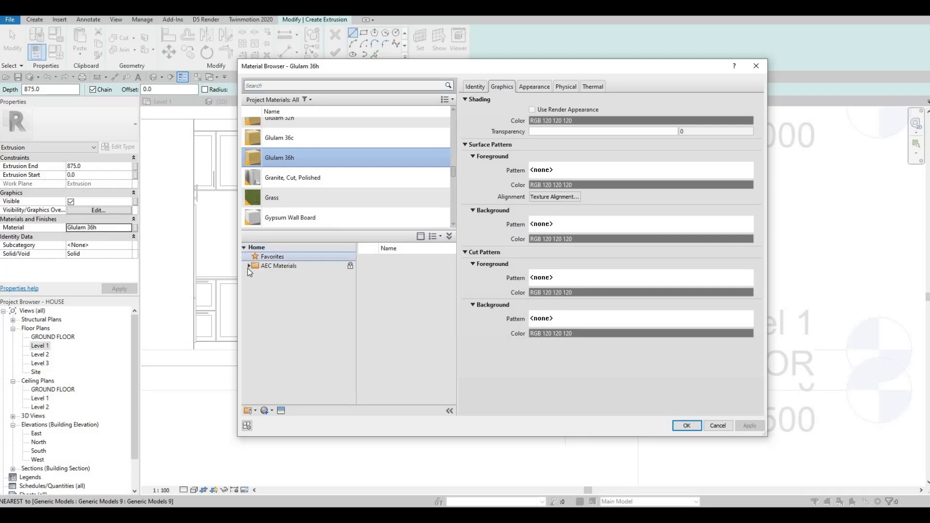
left_click(249, 266)
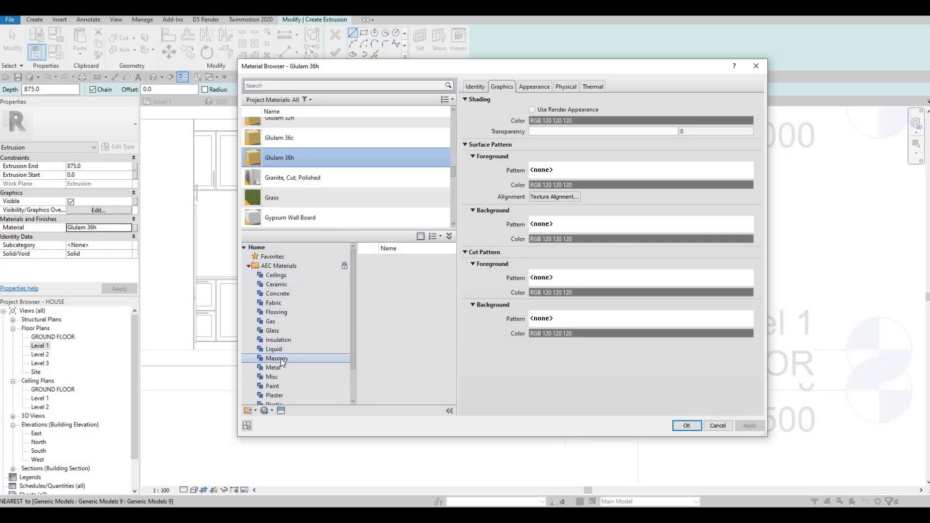
scroll(291, 383, "down", 1)
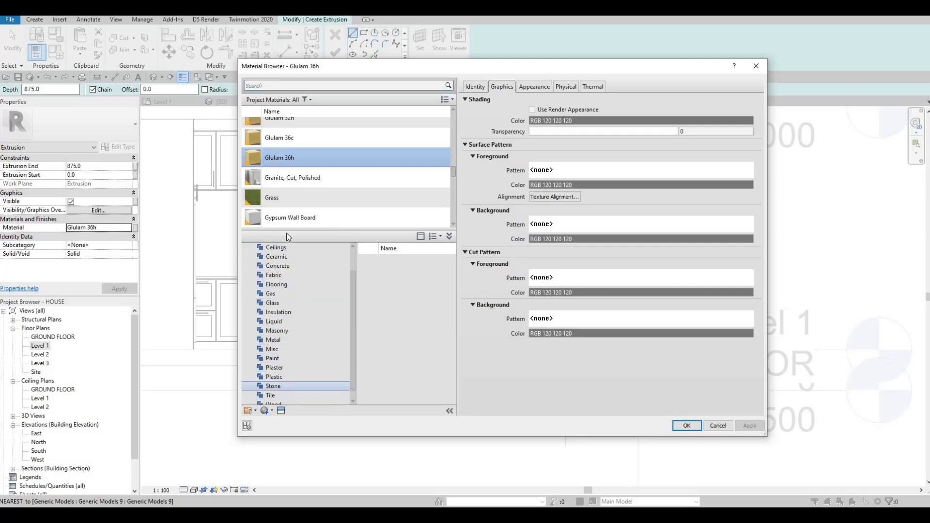
left_click(288, 182)
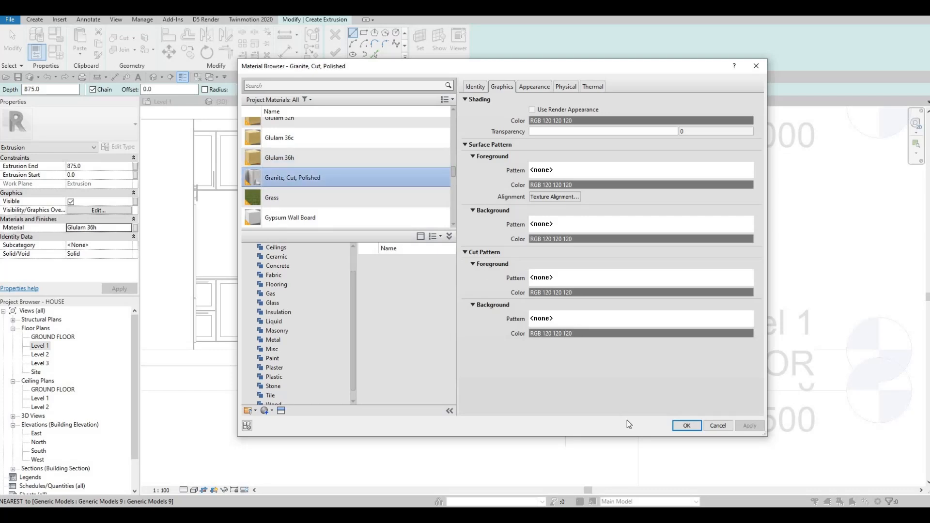
key("Return")
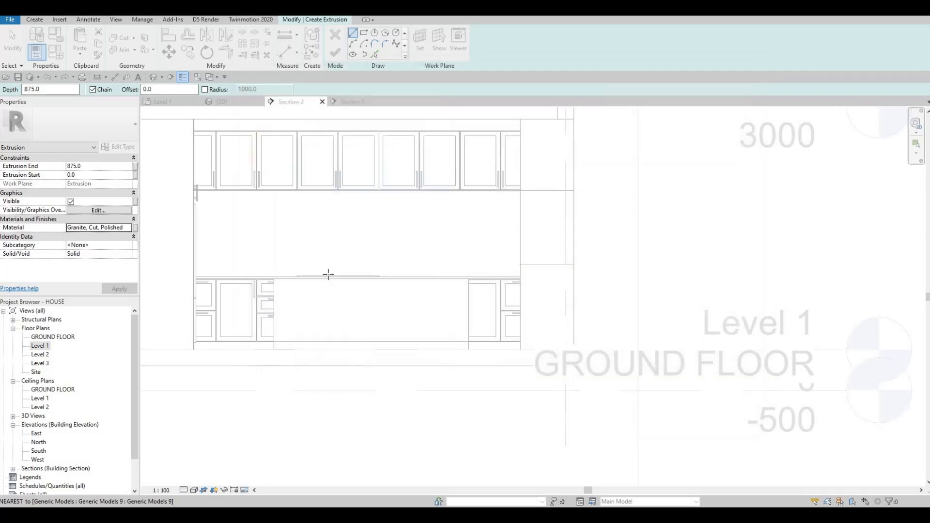
Sketch a rectangle about 2400 mm wide and 875 mm high over the island's front between the base cabinets.
left_click(364, 34)
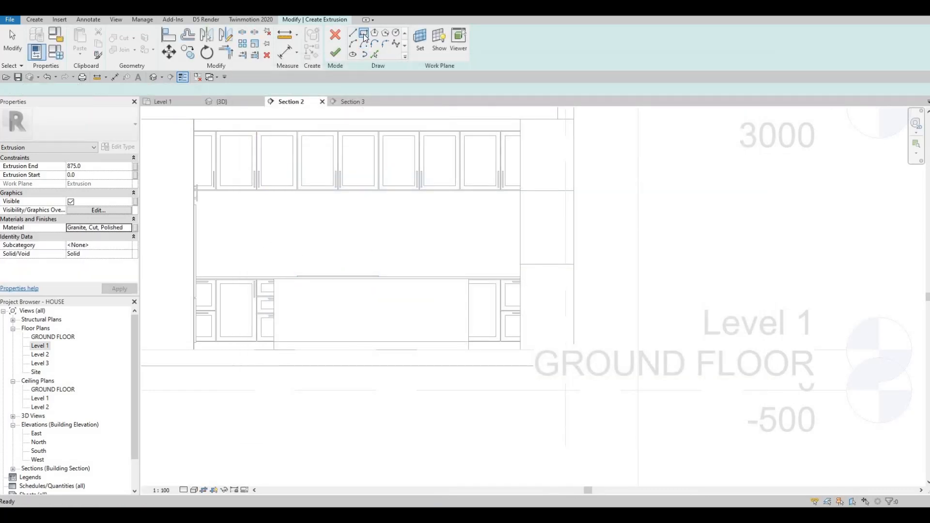
left_click(274, 349)
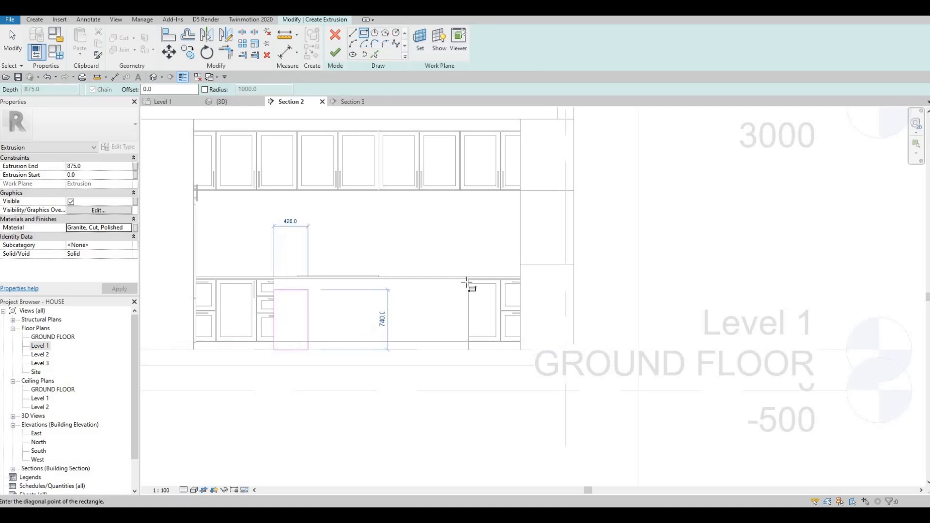
left_click(468, 280)
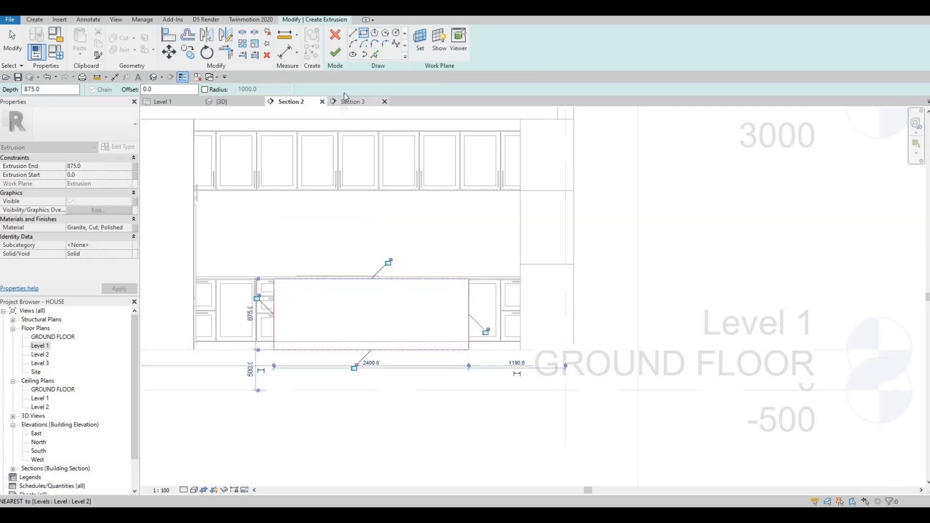
key("Escape")
key("Escape")
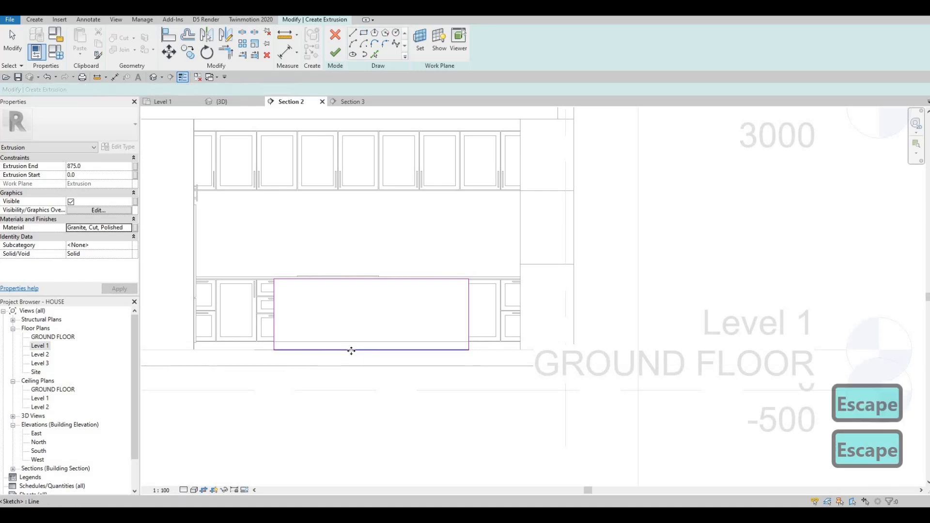
Delete the rectangle's bottom line and pick both side lines with a 25 mm offset to form inner edges.
left_click(351, 350)
key("Delete")
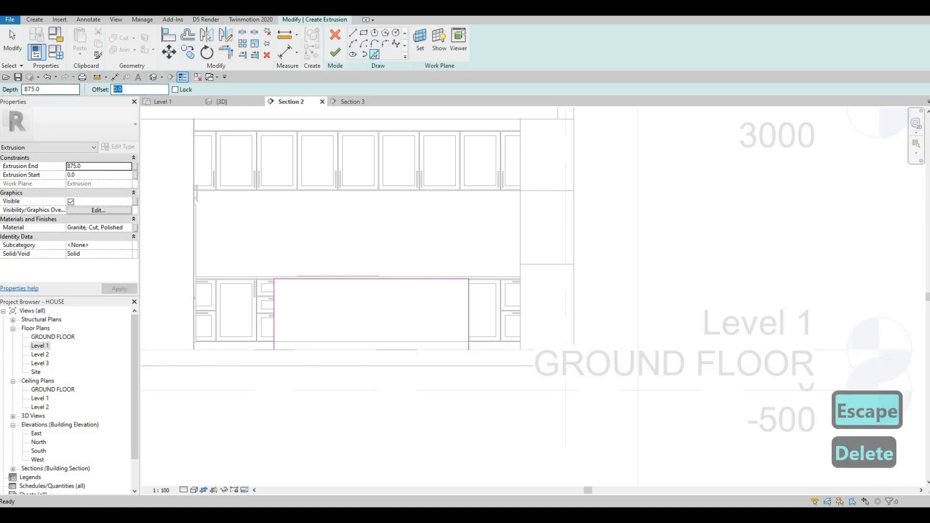
type("25")
key("Return")
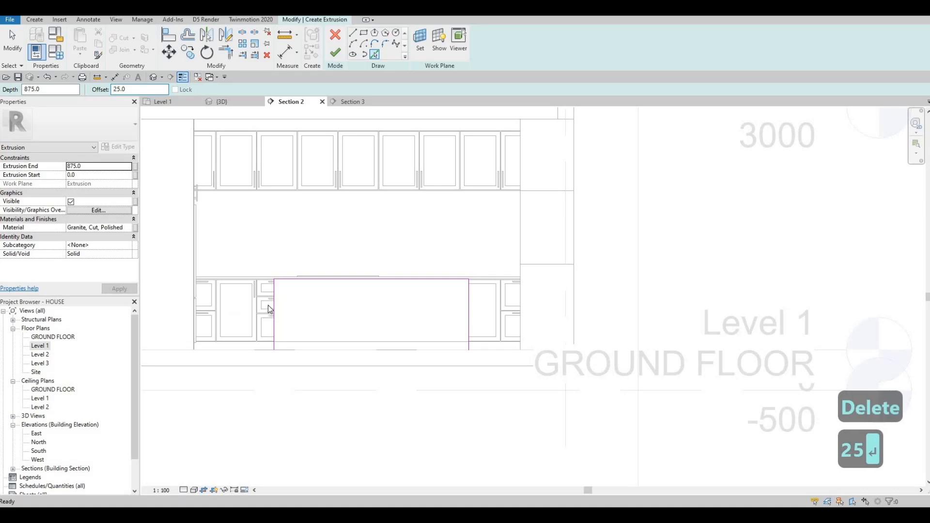
scroll(274, 299, "up", 3)
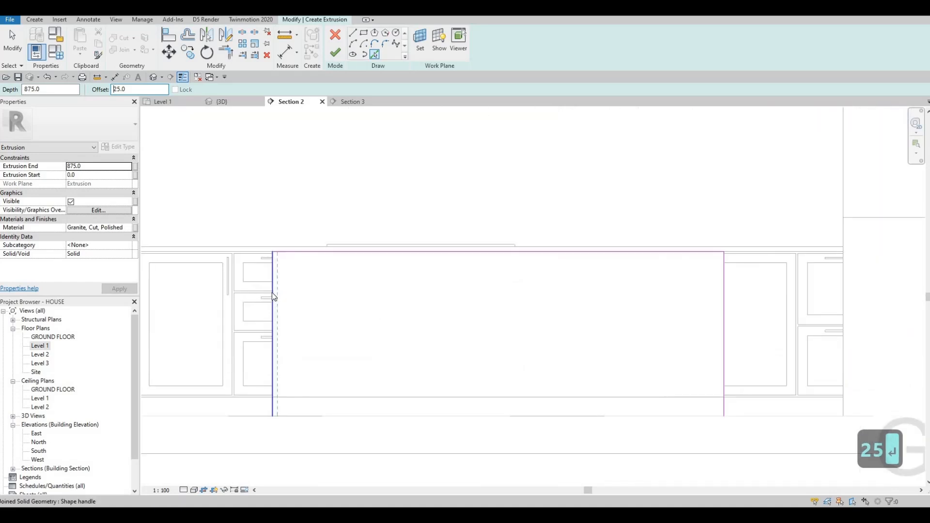
left_click(301, 251)
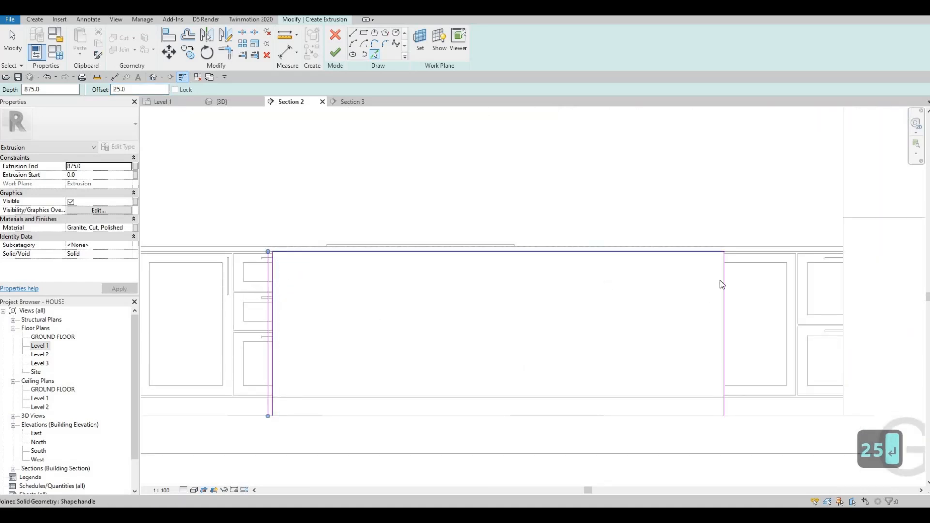
left_click(726, 273)
scroll(624, 261, "down", 2)
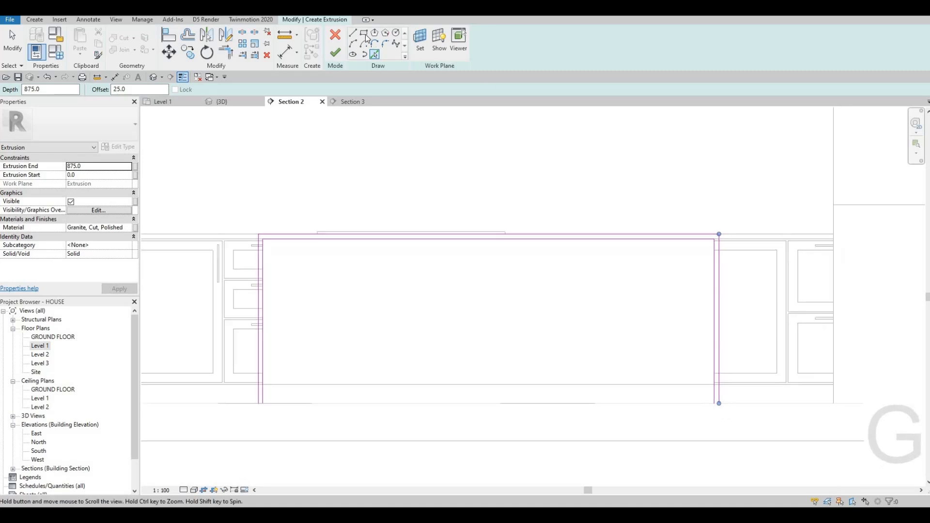
key("l")
key("i")
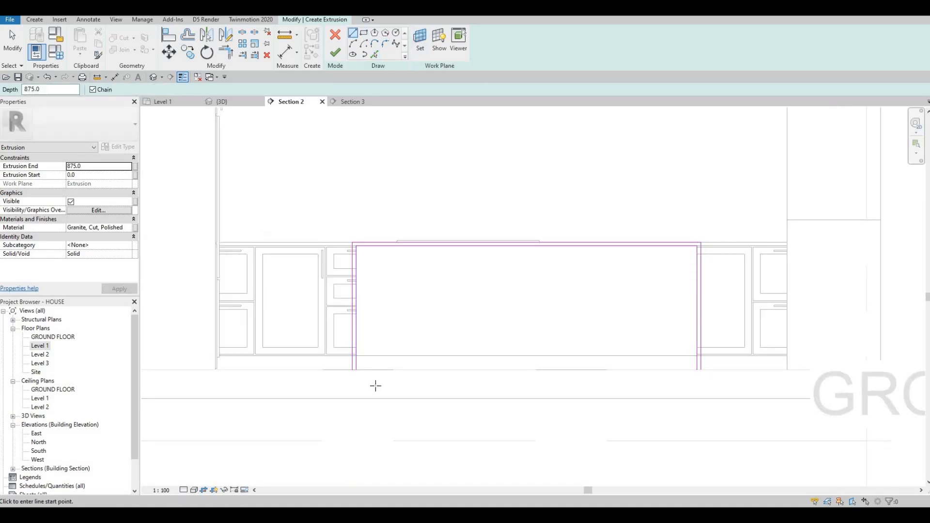
scroll(376, 386, "up", 5)
key("Escape")
key("Escape")
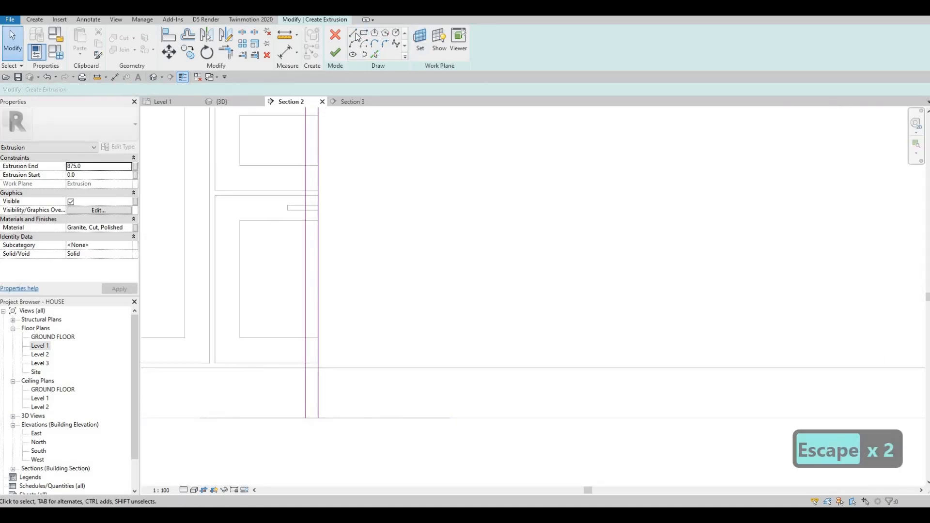
Draw short lines closing the bottom ends of both 25 mm side strips.
key("l")
key("i")
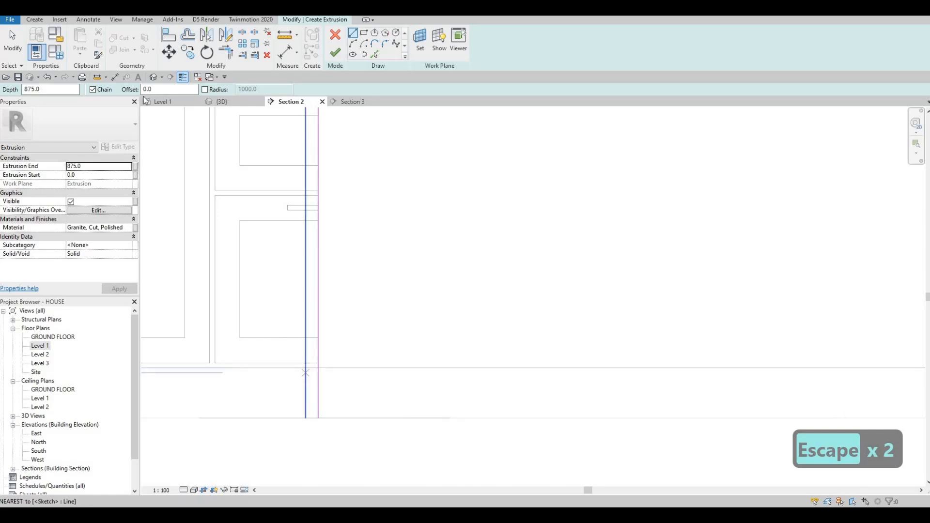
scroll(311, 417, "up", 3)
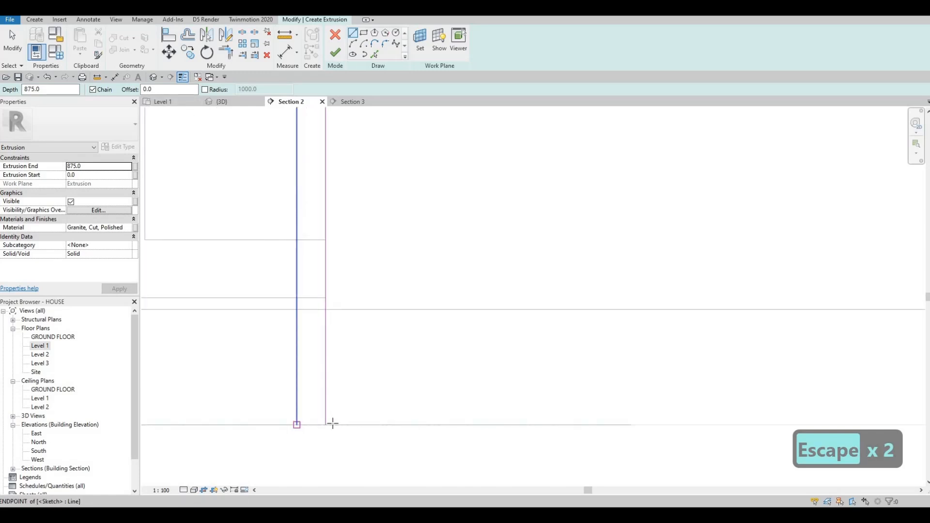
left_click(325, 425)
key("Escape")
scroll(622, 354, "down", 2)
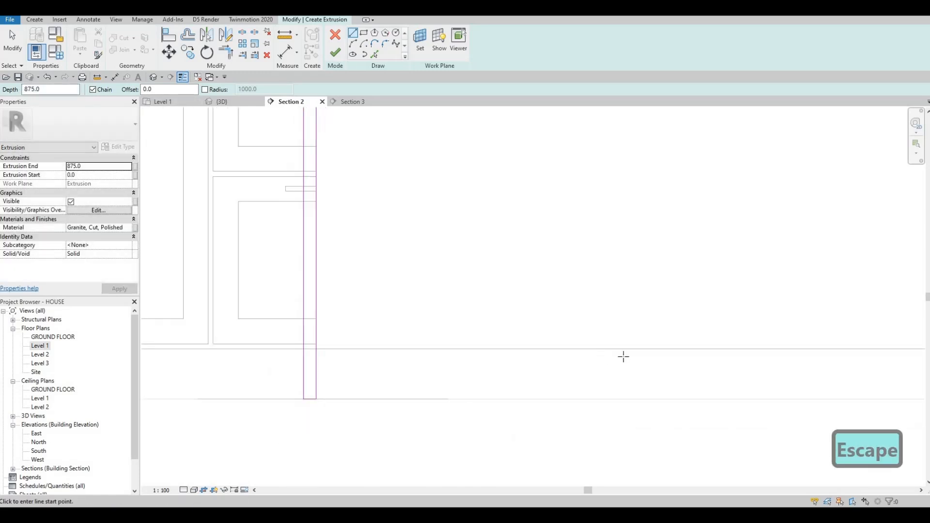
scroll(691, 367, "up", 4)
scroll(687, 352, "up", 4)
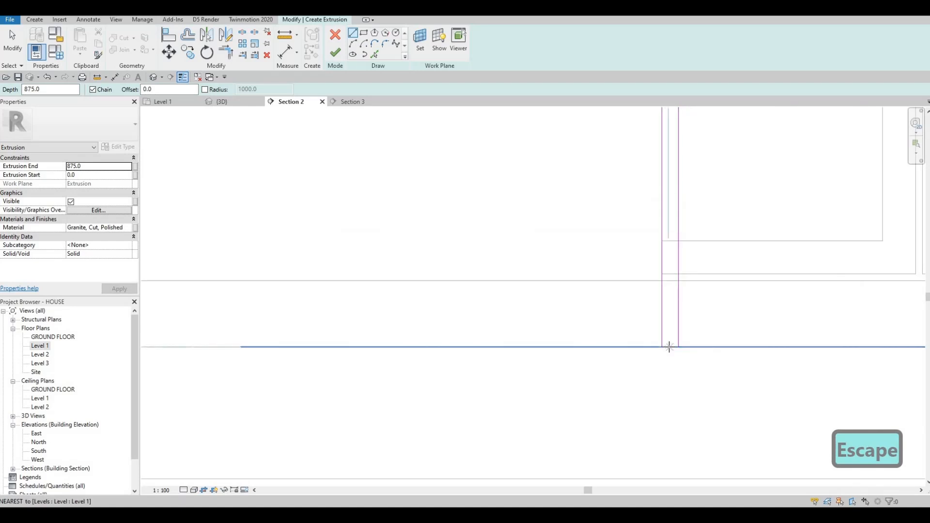
left_click(671, 346)
key("Escape")
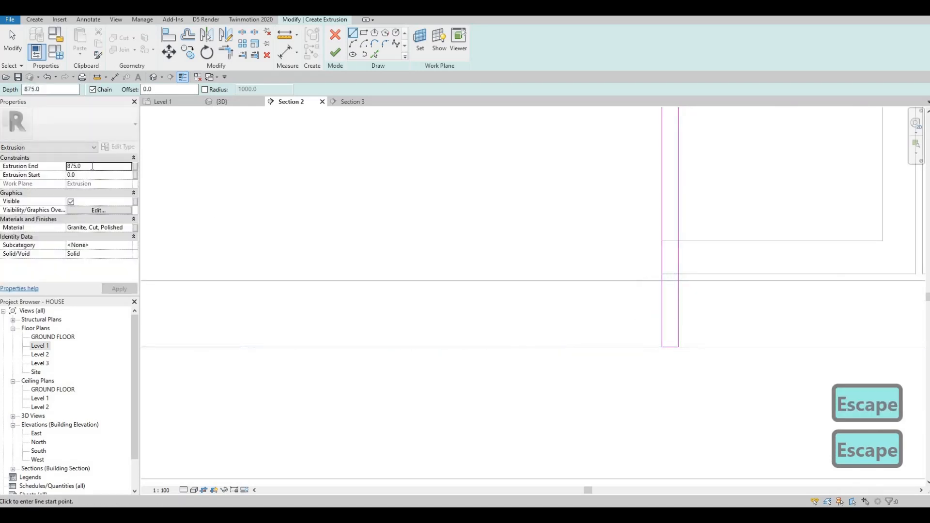
Set the extrusion end to 50 mm.
left_click(92, 165)
type("50")
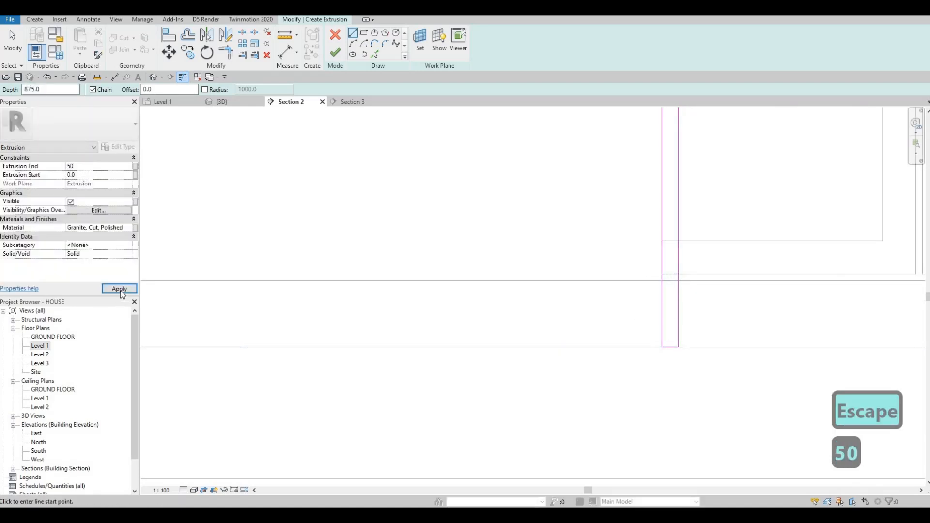
left_click(120, 289)
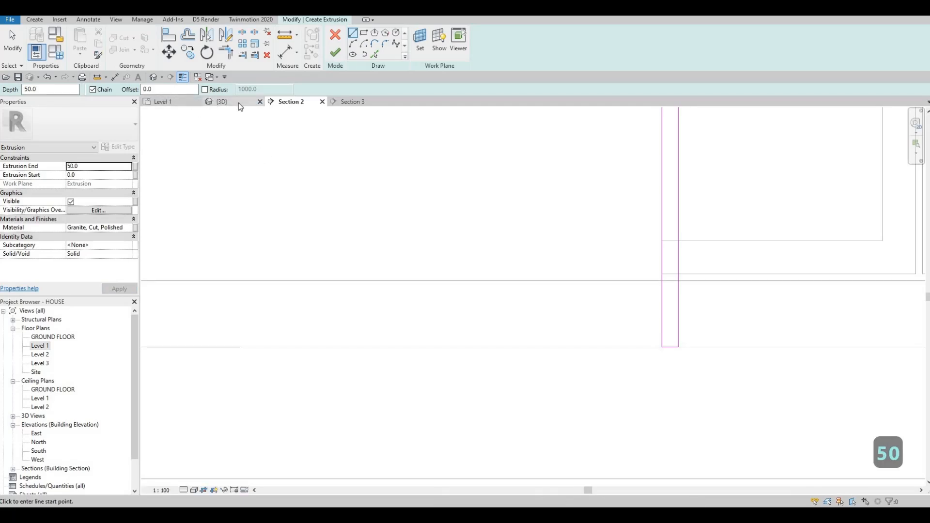
Finish the extrusion sketch and view the granite panel on the island in 3D.
left_click(222, 102)
scroll(282, 194, "down", 3)
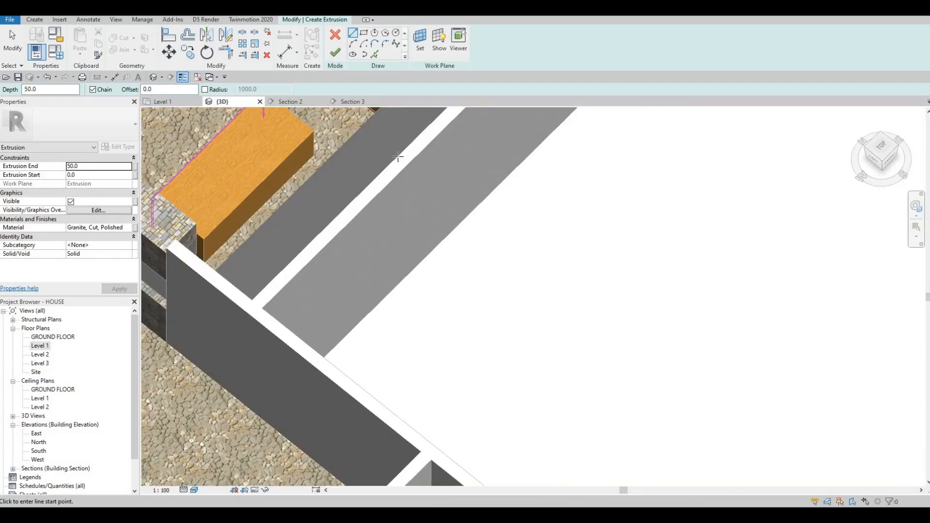
middle_click_drag(398, 155, 509, 179, "shift")
middle_click_drag(242, 175, 329, 145, "shift")
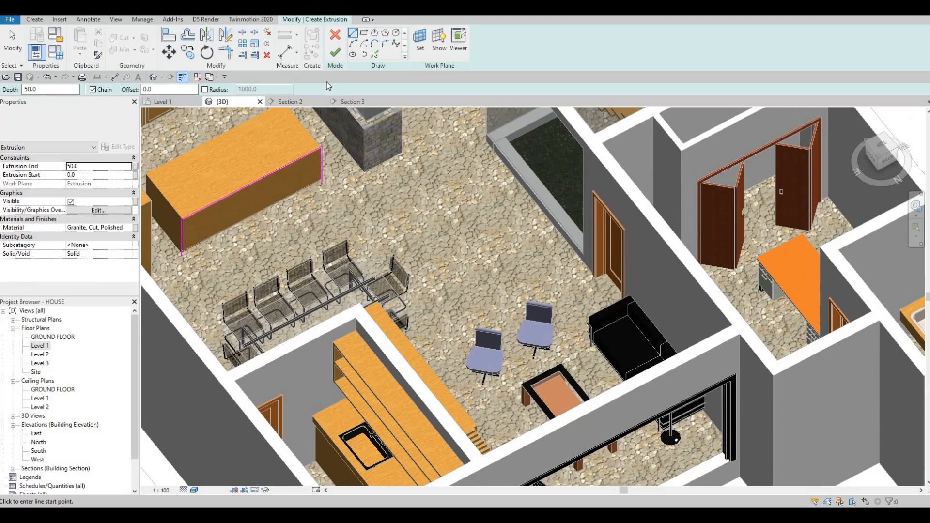
left_click(334, 53)
Stretch the granite extrusion with its shape handles to about 1175 mm deep across the island.
scroll(359, 207, "up", 5)
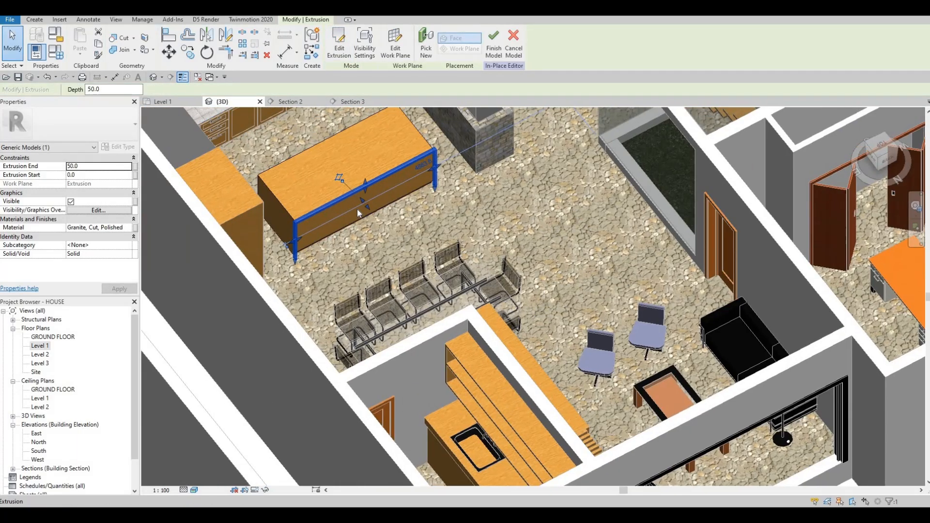
scroll(356, 212, "up", 3)
left_click_drag(358, 211, 268, 118)
scroll(316, 162, "down", 5)
scroll(318, 165, "down", 1)
scroll(315, 163, "up", 1)
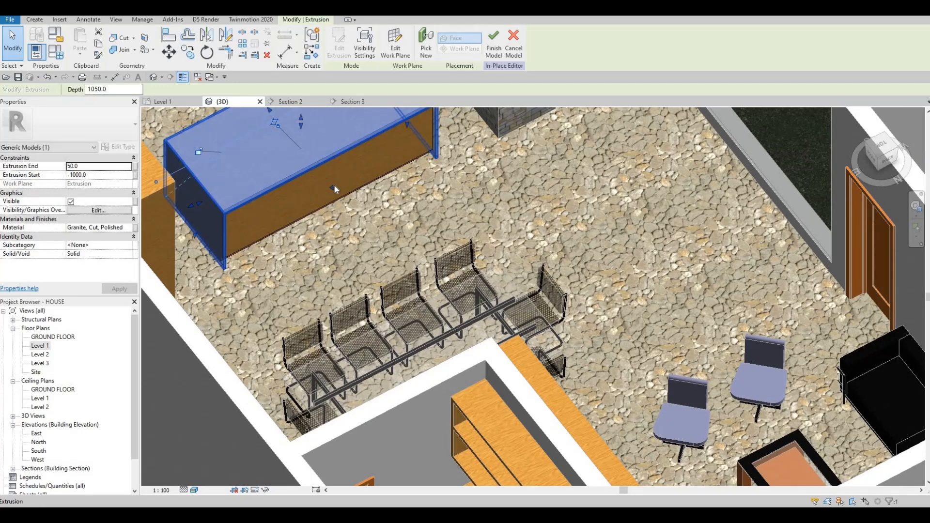
left_click_drag(338, 189, 341, 200)
middle_click_drag(322, 196, 269, 199, "shift")
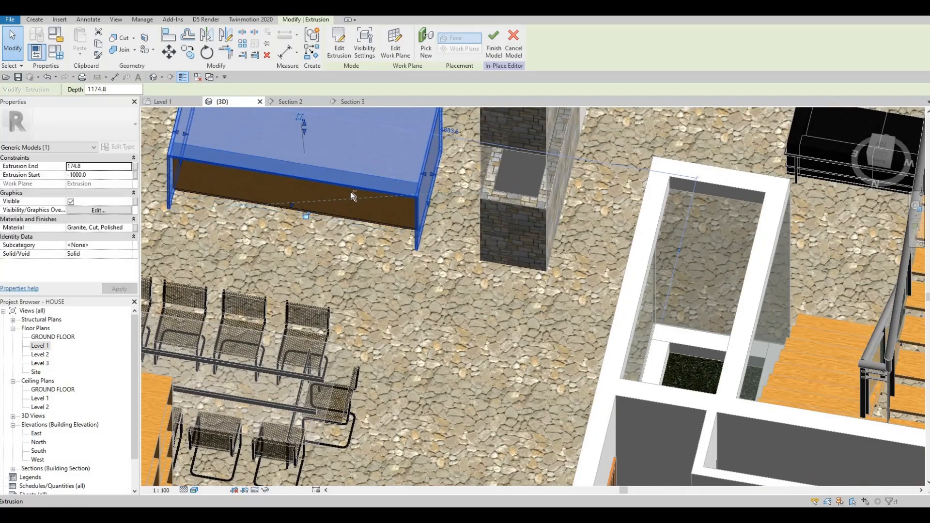
middle_click_drag(353, 195, 242, 192, "shift")
middle_click_drag(439, 186, 381, 182, "shift")
scroll(380, 182, "up", 2)
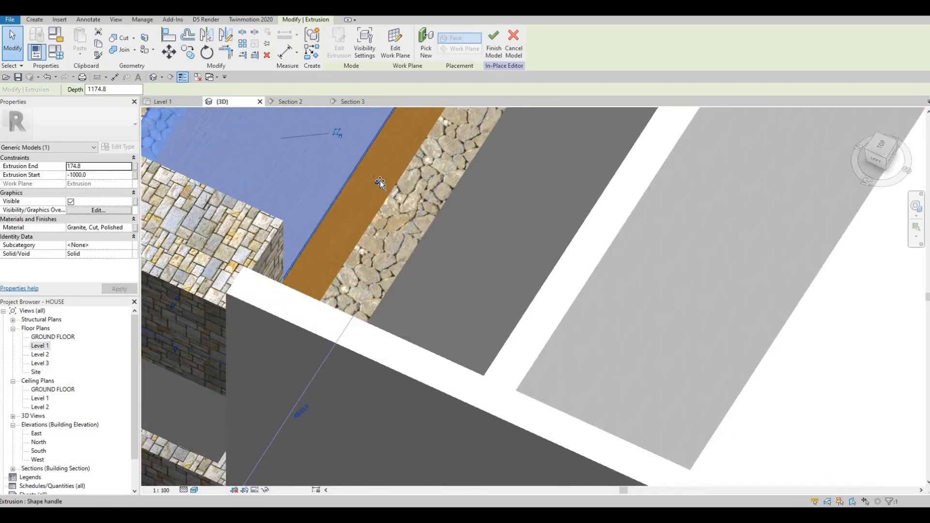
left_click_drag(380, 180, 361, 157)
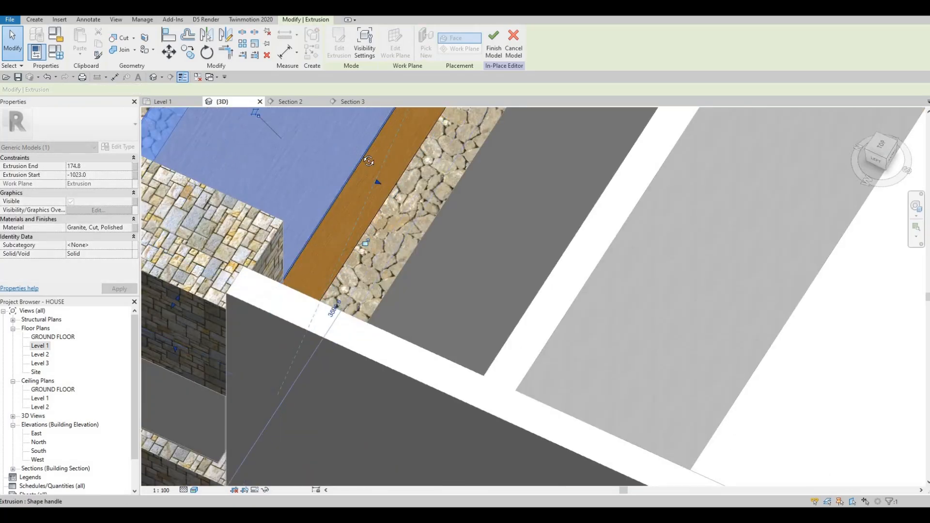
scroll(366, 162, "up", 3)
middle_click_drag(367, 166, 369, 181, "shift")
scroll(369, 180, "up", 3)
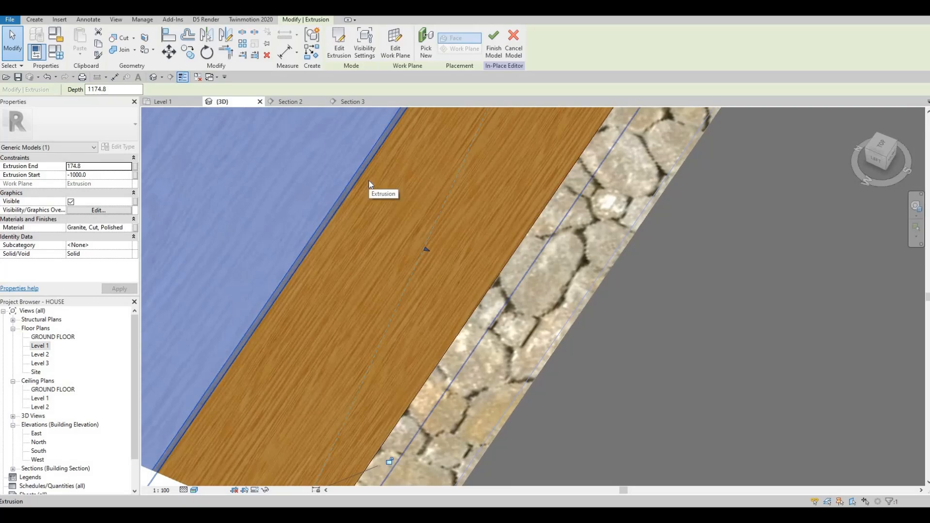
key("a")
key("l")
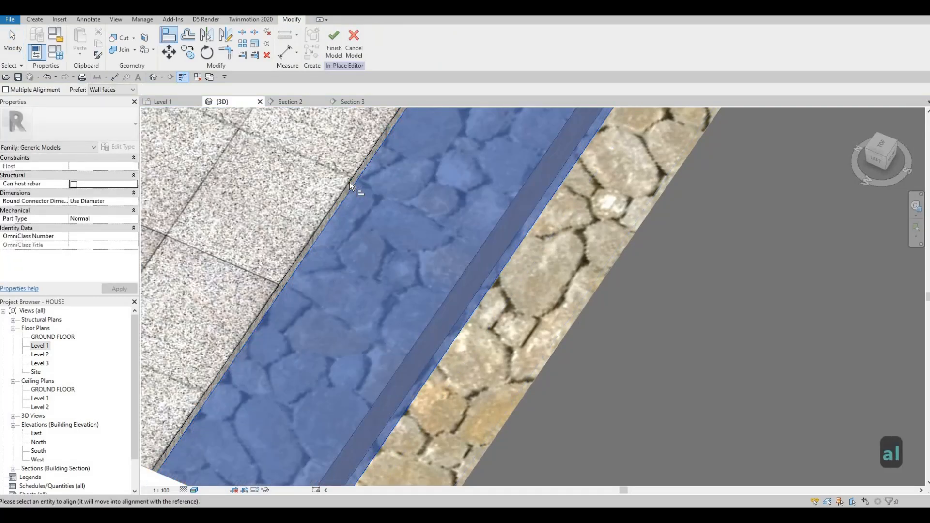
scroll(361, 187, "down", 3)
scroll(373, 215, "down", 3)
key("Escape")
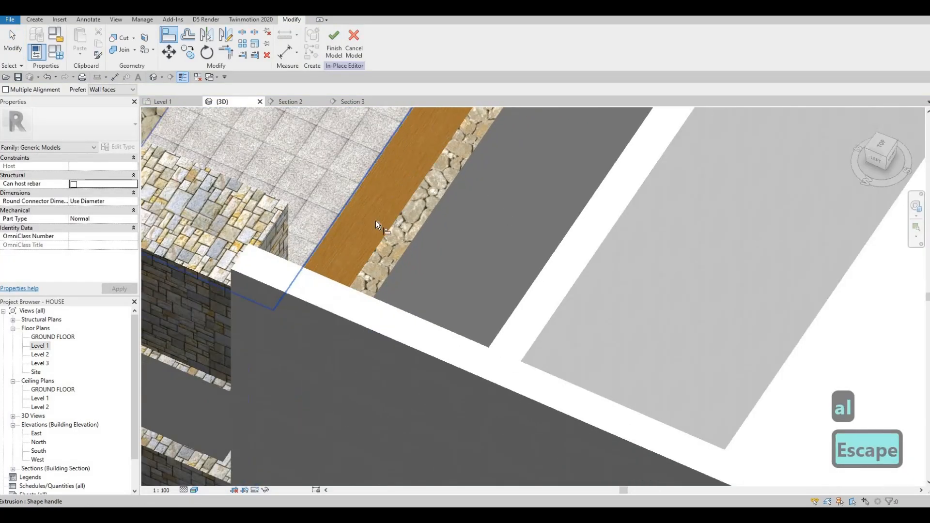
Extend the granite extrusion with its shape handle so its depth reaches about 1225 mm over the island side.
middle_click_drag(376, 220, 365, 155, "shift")
key("Escape")
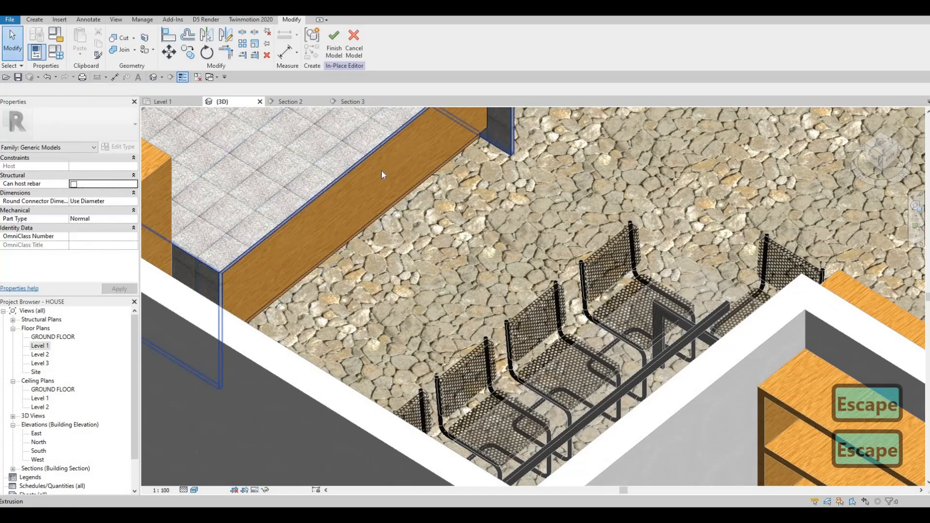
left_click(376, 215)
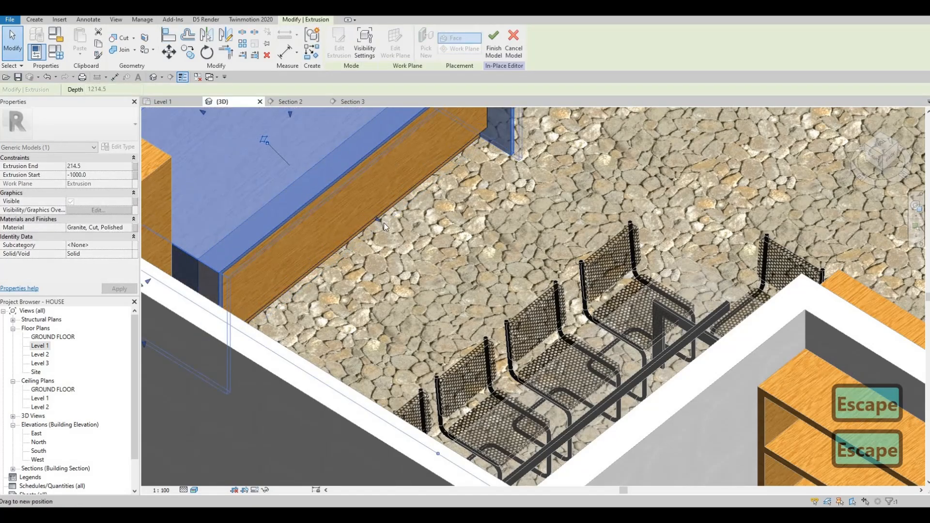
middle_click_drag(407, 189, 440, 311, "shift")
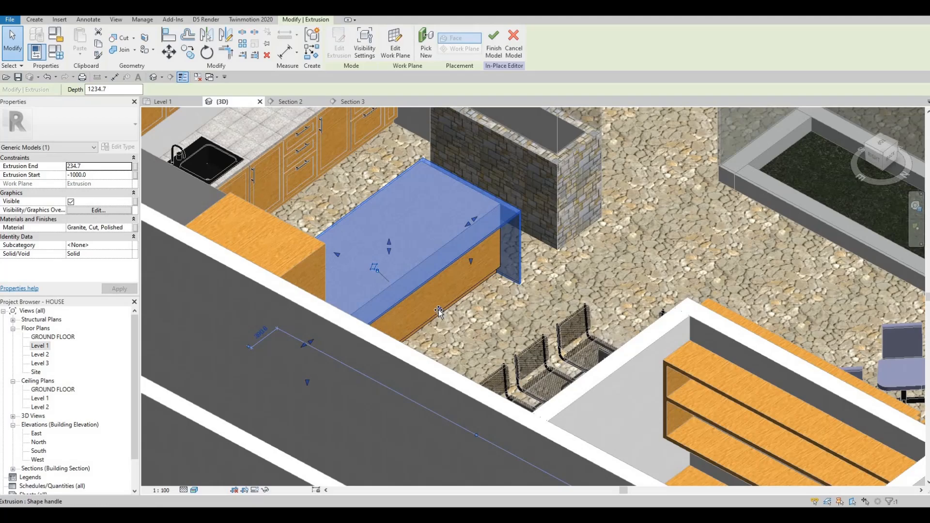
left_click_drag(439, 310, 438, 310)
middle_click_drag(332, 315, 436, 290, "shift")
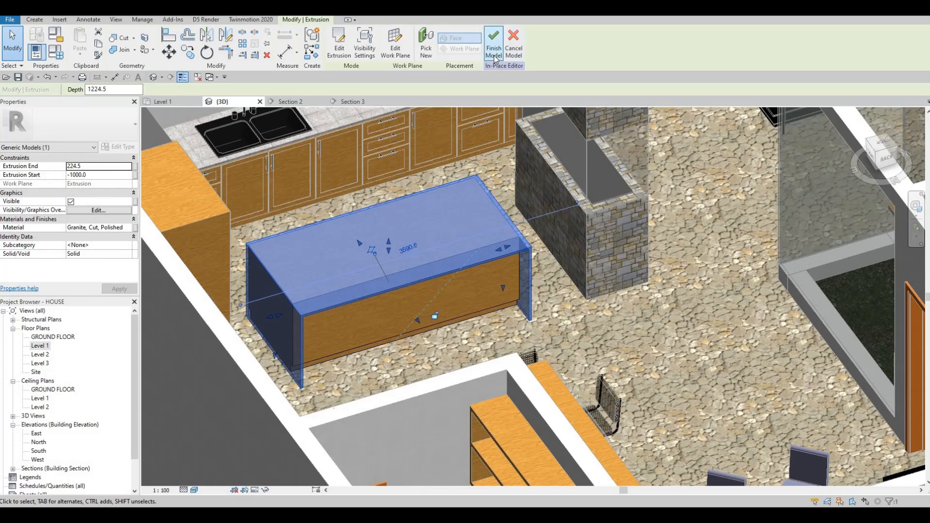
Finish the in-place island model and open the Level 1 floor plan.
left_click(494, 48)
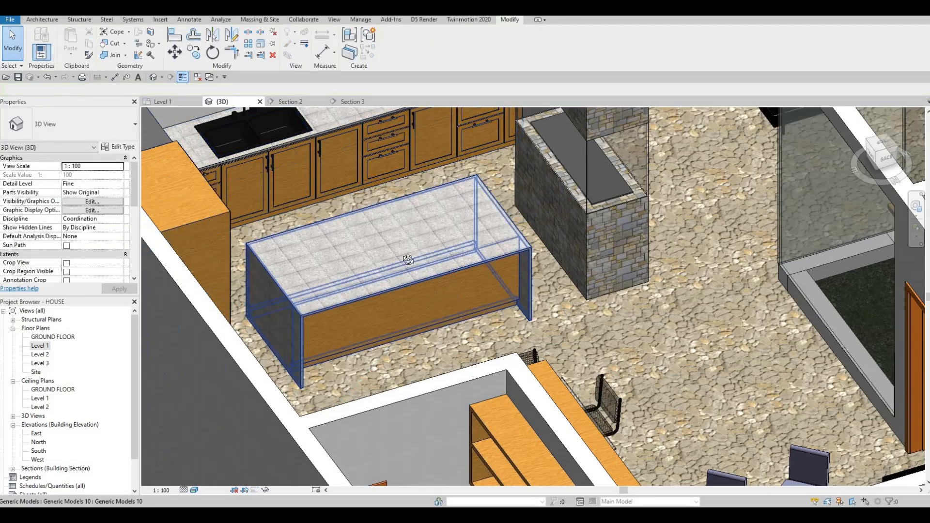
key("Escape")
middle_click_drag(333, 270, 50, 376, "shift")
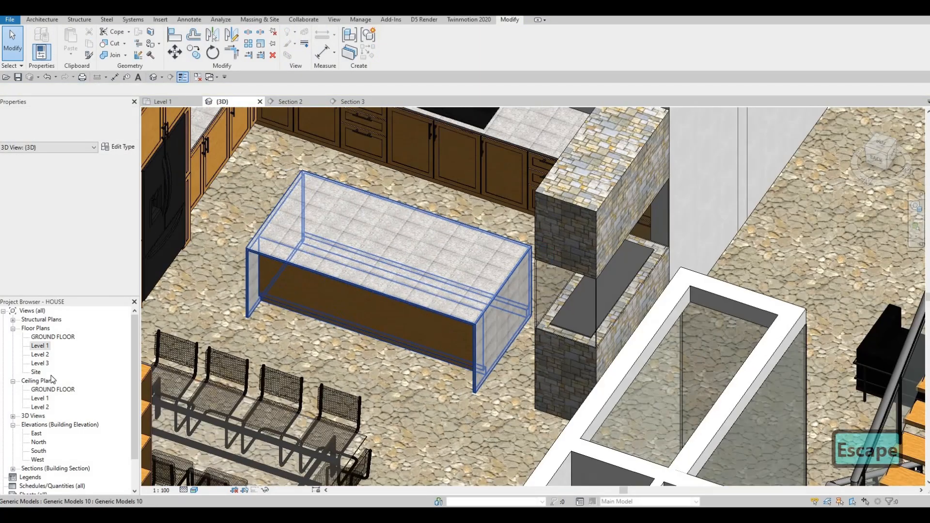
double_click(39, 345)
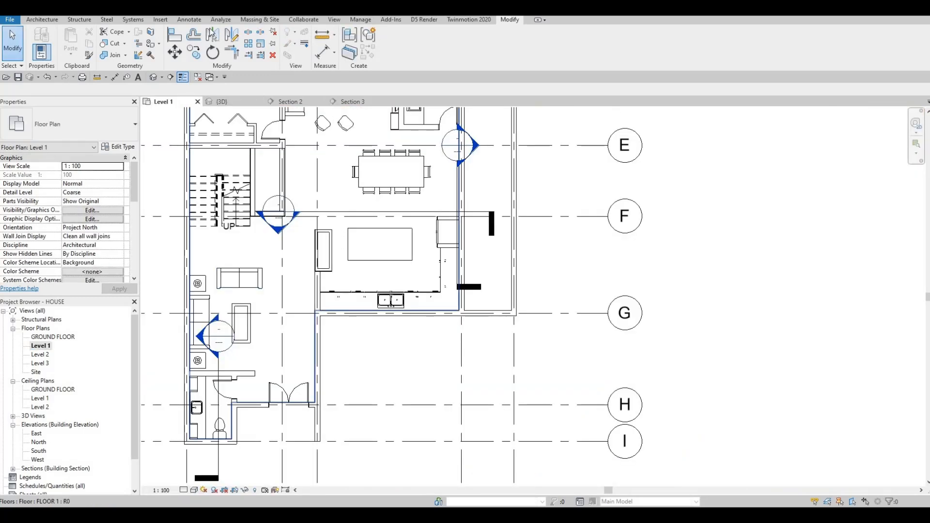
Load the M_Chair-Stacking family from the library's Furniture > Seating folder.
left_click(395, 54)
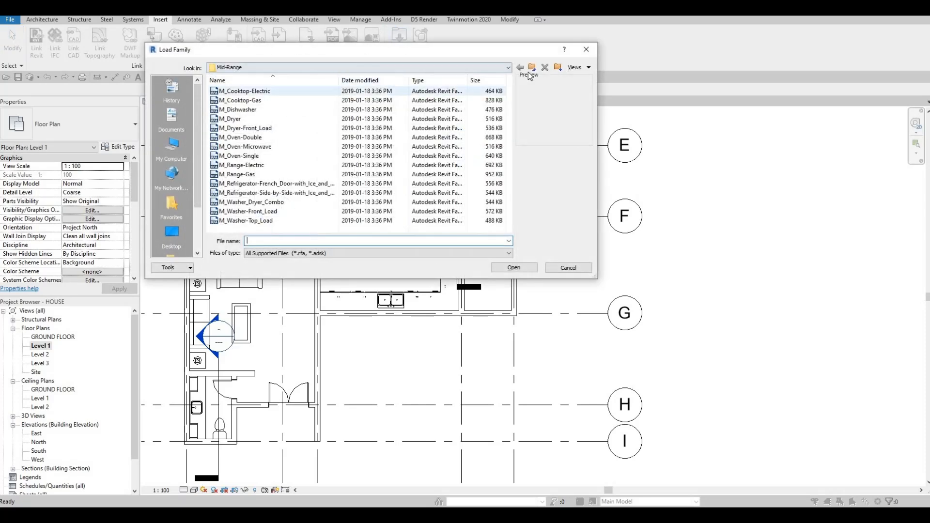
left_click(532, 67)
left_click(532, 67)
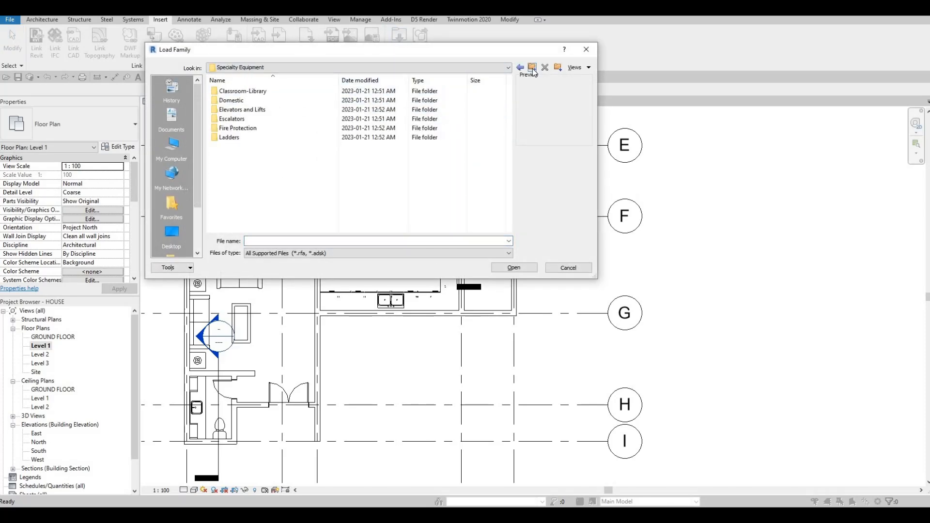
left_click(531, 68)
scroll(256, 162, "down", 6)
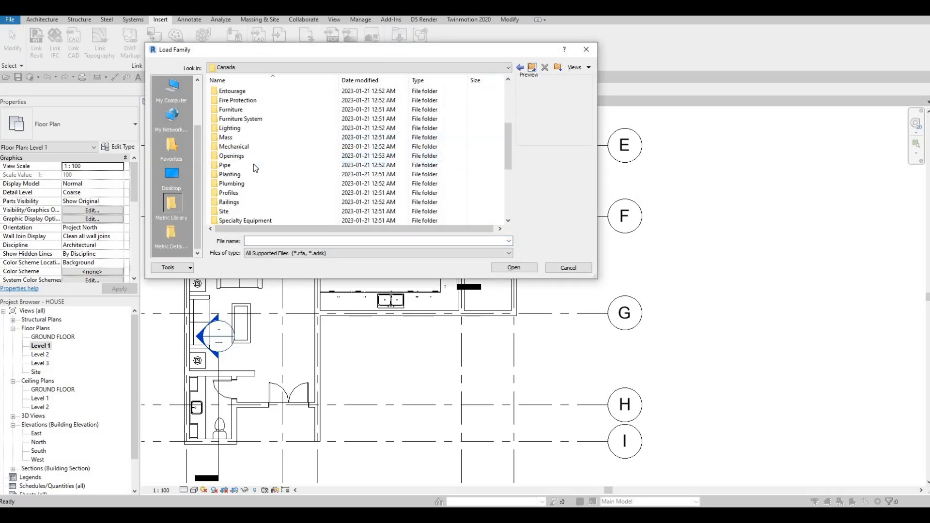
scroll(250, 135, "up", 2)
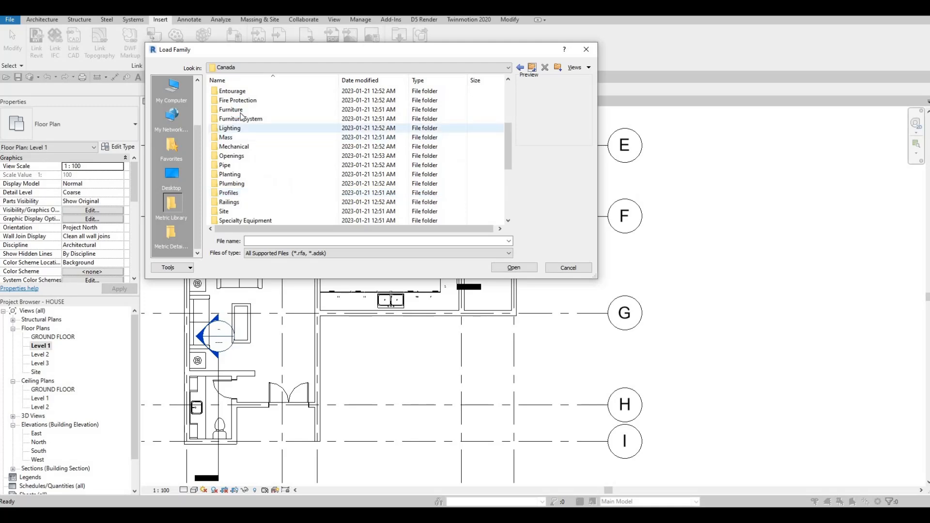
double_click(237, 100)
double_click(260, 99)
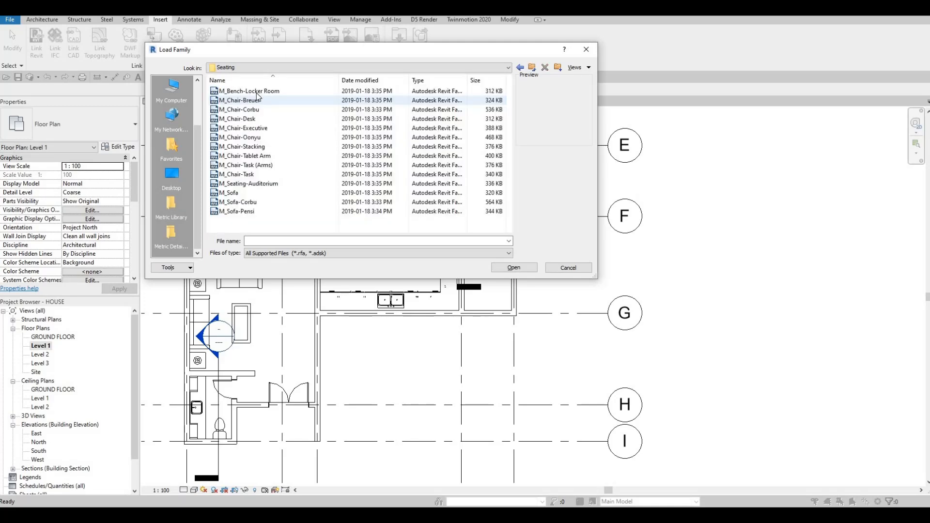
left_click(257, 92)
key("Down")
key("Down")
key("Down")
key("Down")
key("Down")
key("Down")
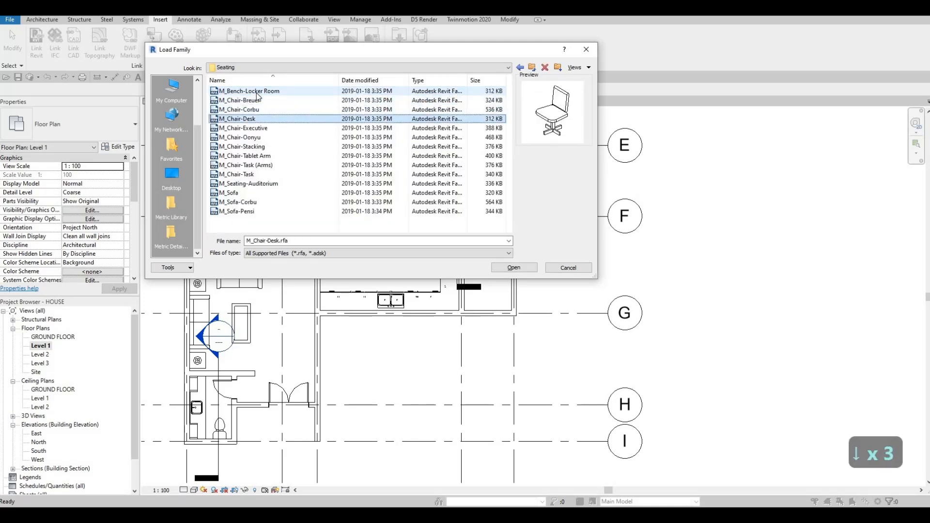
key("Down")
key("Up")
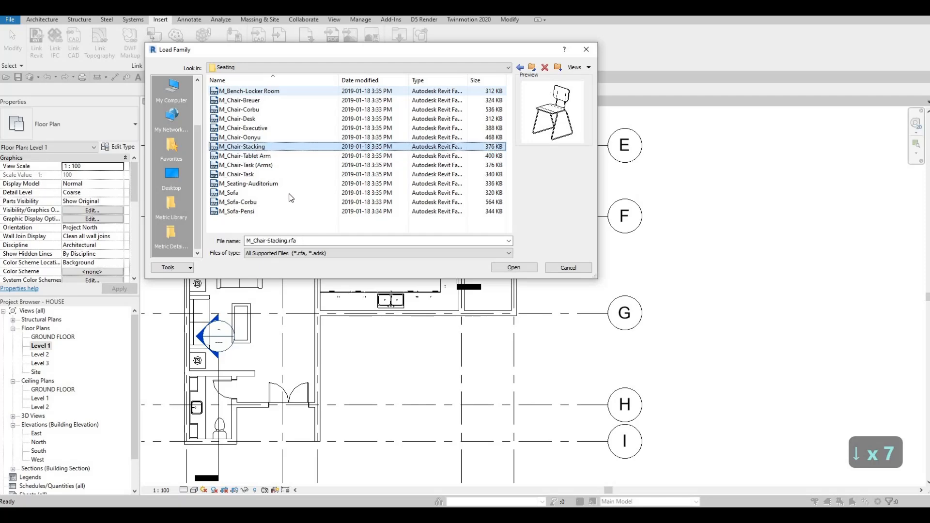
left_click(514, 268)
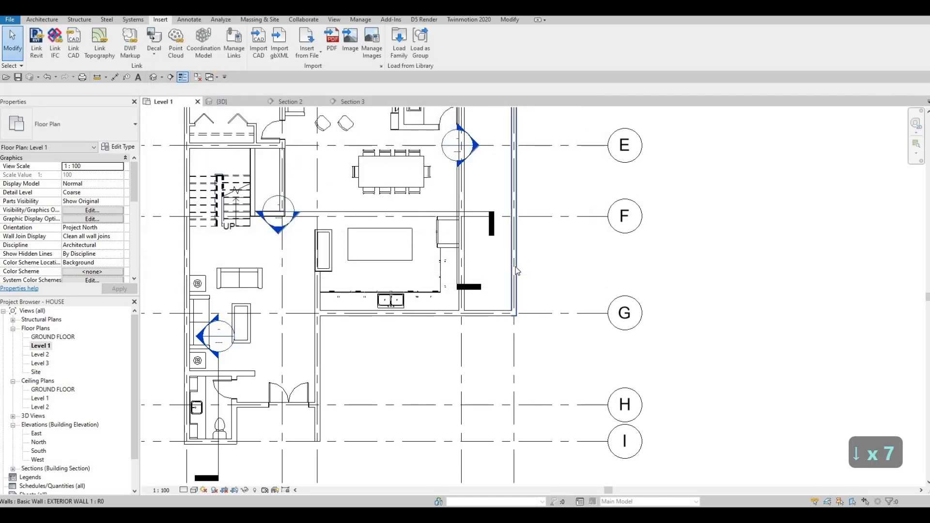
Place a stacking chair against the back edge of the kitchen island.
key("c")
key("m")
scroll(359, 208, "up", 2)
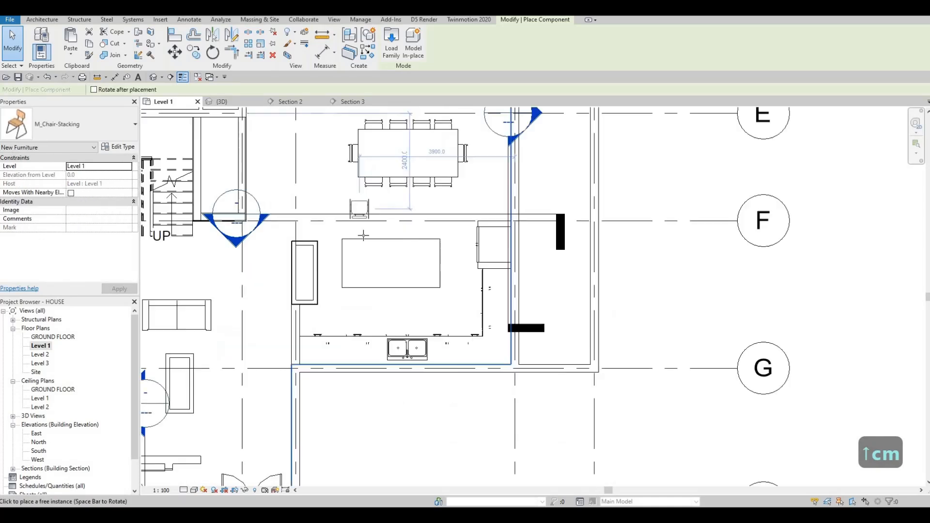
scroll(364, 236, "up", 2)
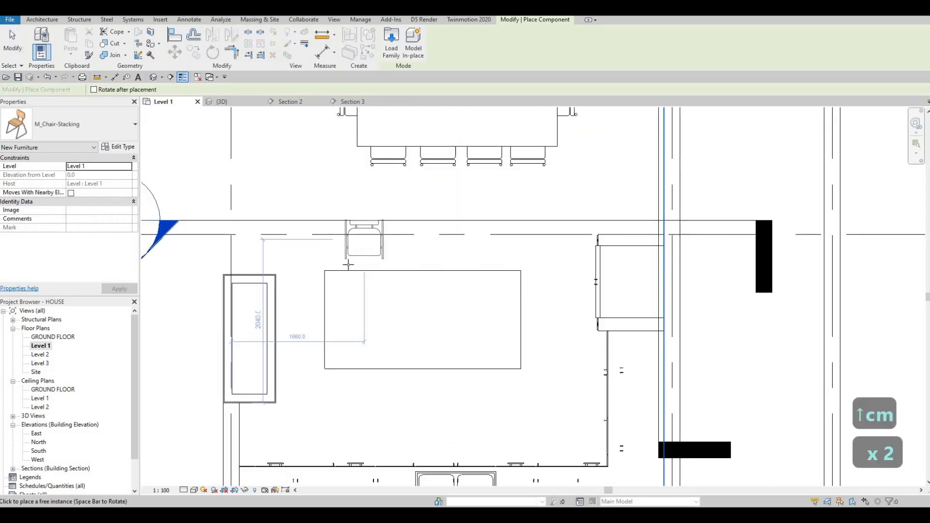
scroll(349, 266, "up", 2)
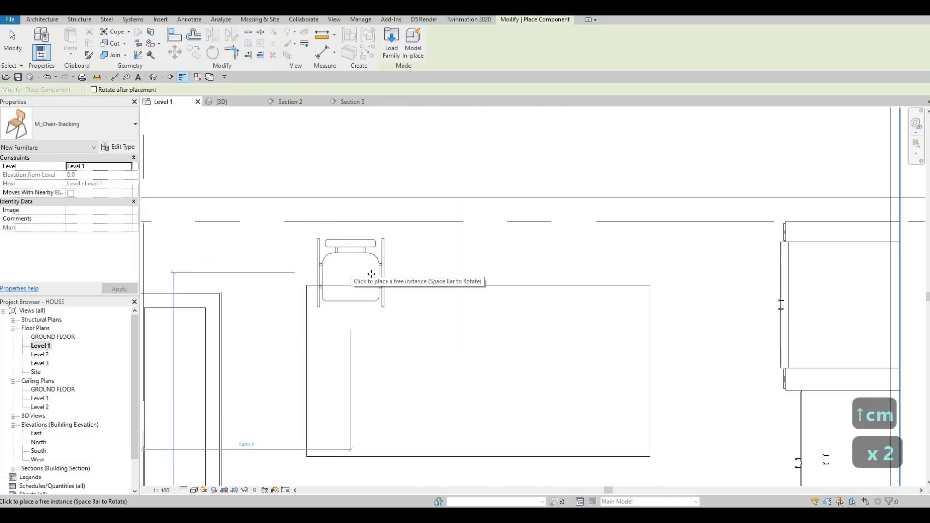
left_click(372, 268)
key("Escape")
key("Escape")
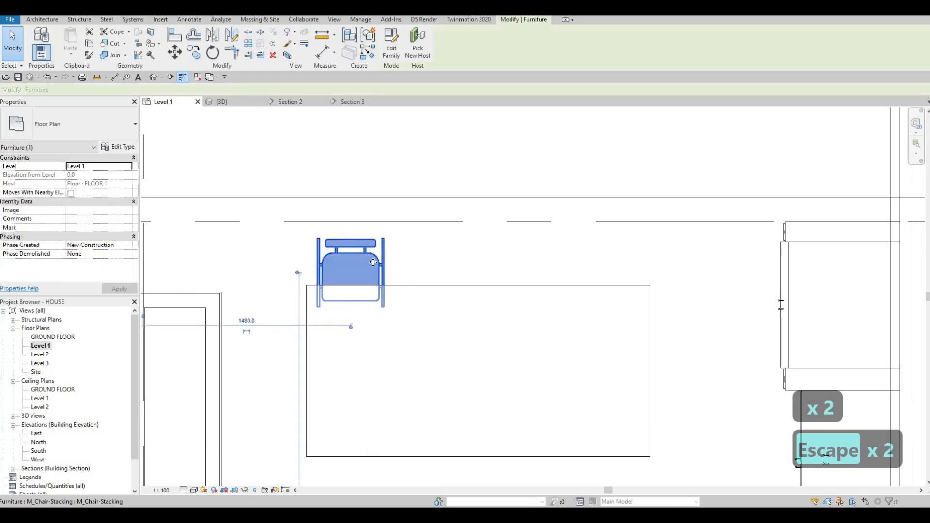
Copy the chair three times along the island's back edge using multiple copies.
key("c")
key("o")
left_click(352, 265)
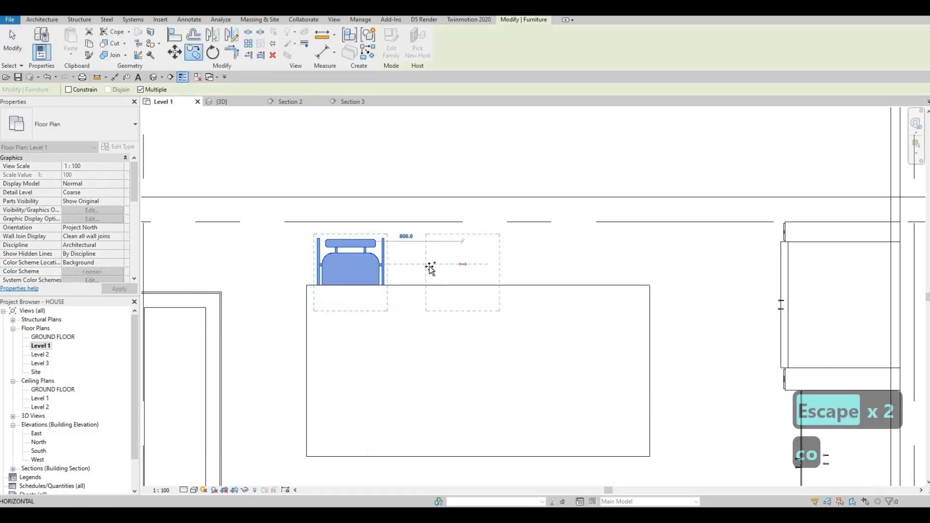
left_click(515, 268)
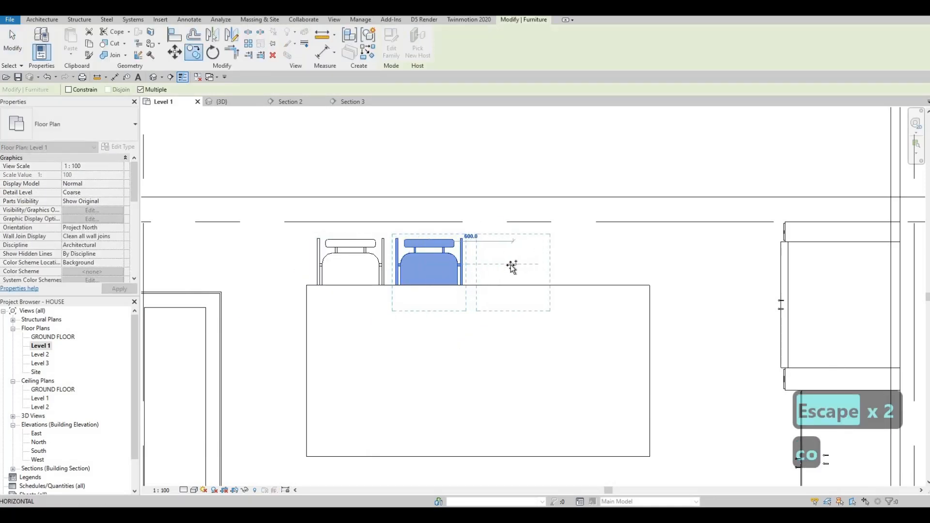
left_click(511, 266)
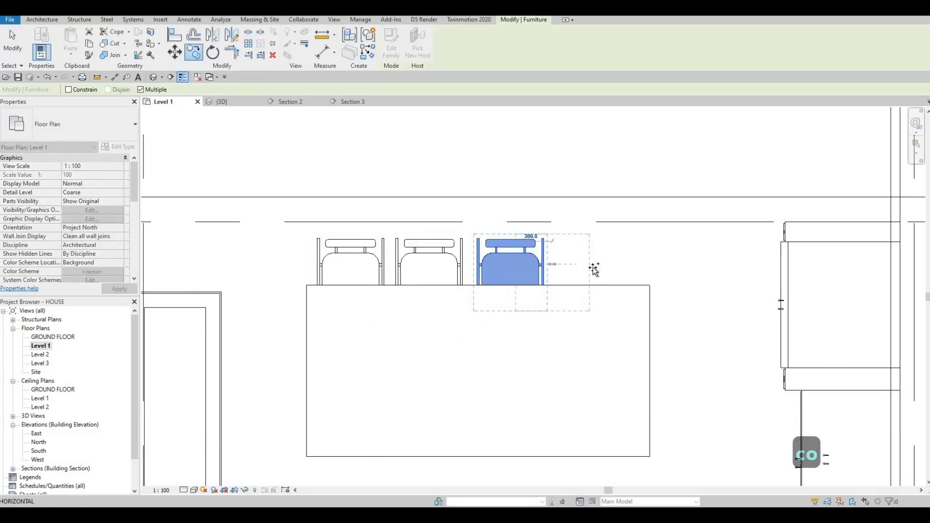
left_click(576, 306)
key("Escape")
key("Escape")
scroll(408, 262, "down", 2)
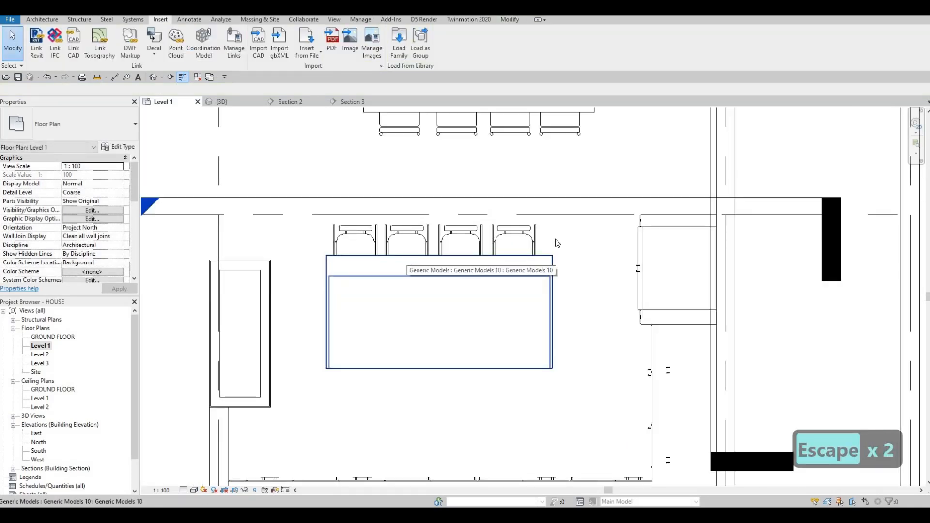
Select all four chairs and nudge them down slightly toward the island.
key("Escape")
left_click(514, 240)
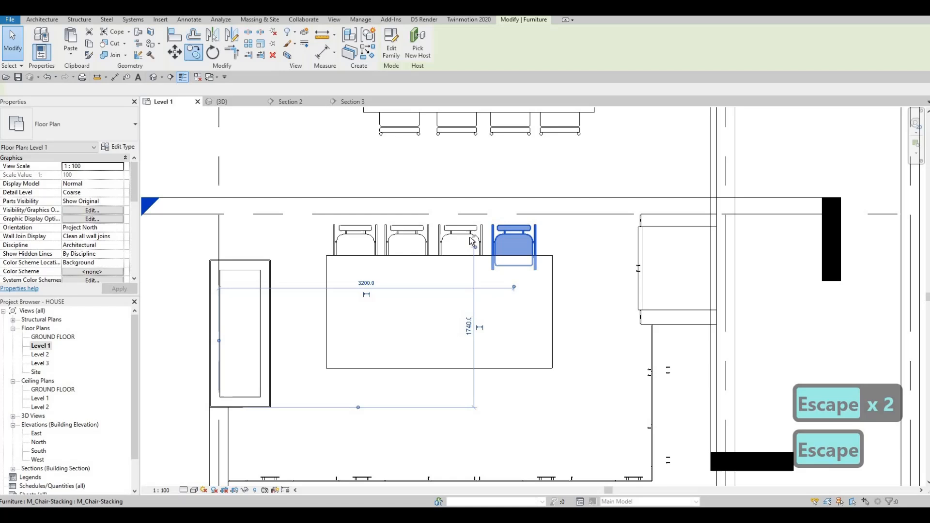
left_click(419, 238, "ctrl")
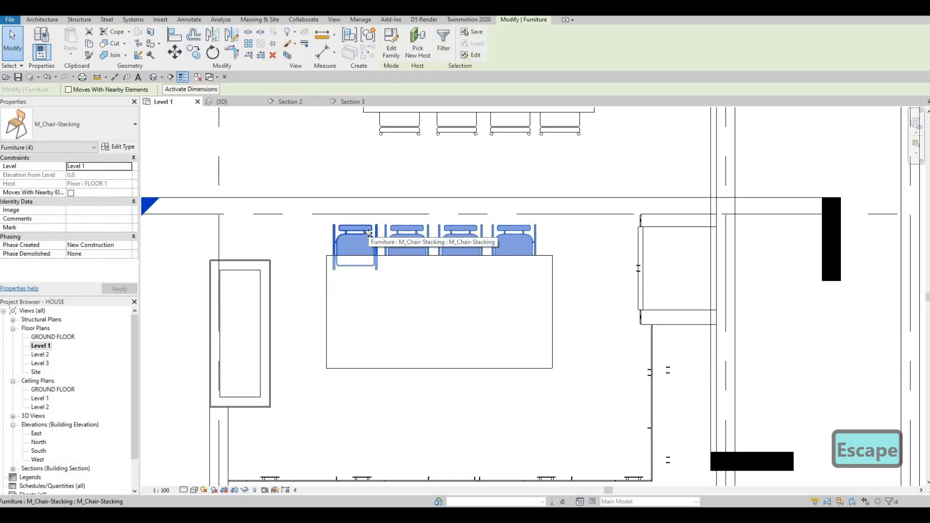
key("Down")
key("Escape")
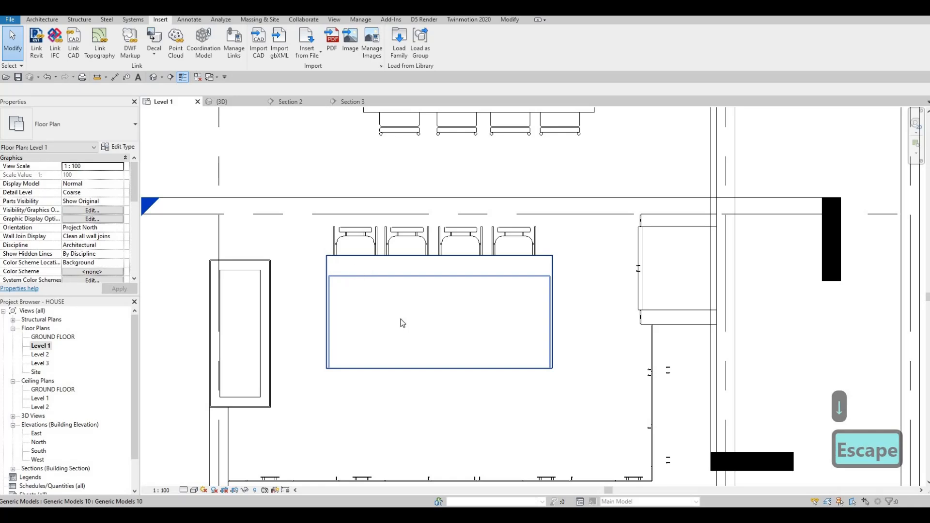
middle_click_drag(402, 320, 387, 282)
scroll(387, 281, "down", 3)
key("Escape")
key("Escape")
middle_click_drag(432, 339, 400, 326)
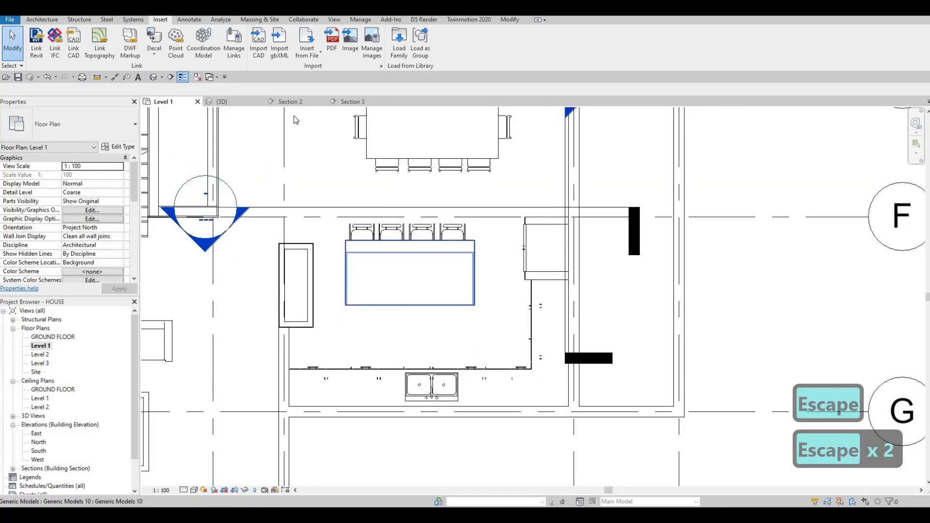
Load the M_Cooktop-Gas-750mm family from the library's Specialty Equipment > Domestic > High-End folder.
left_click(400, 41)
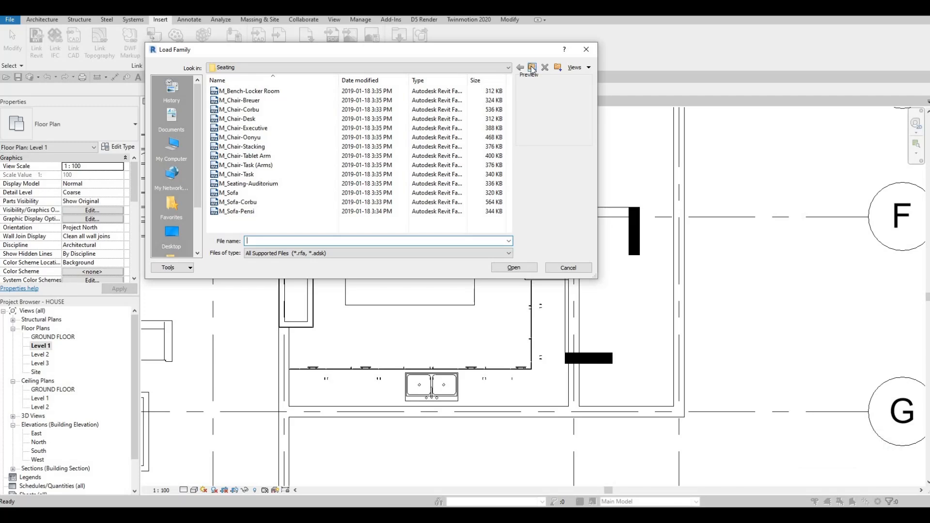
left_click(531, 68)
left_click(531, 68)
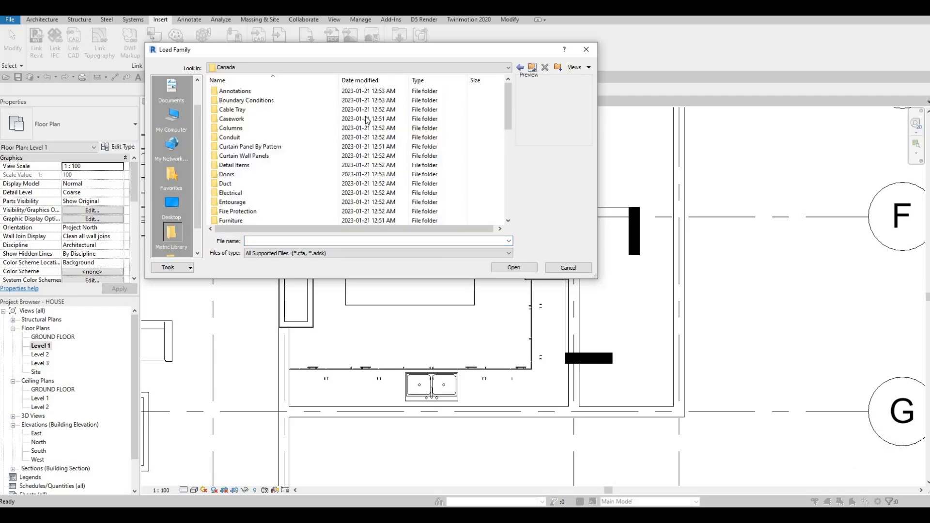
scroll(291, 143, "down", 5)
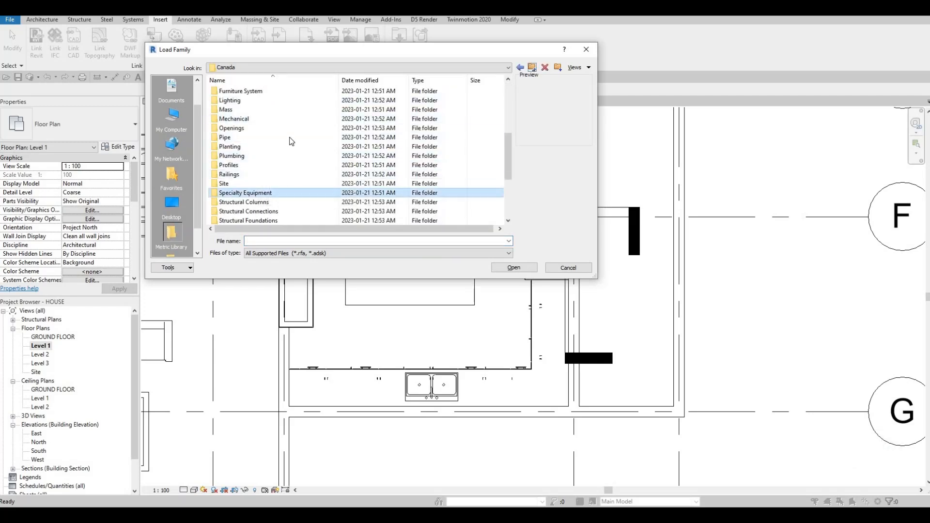
double_click(252, 193)
double_click(237, 102)
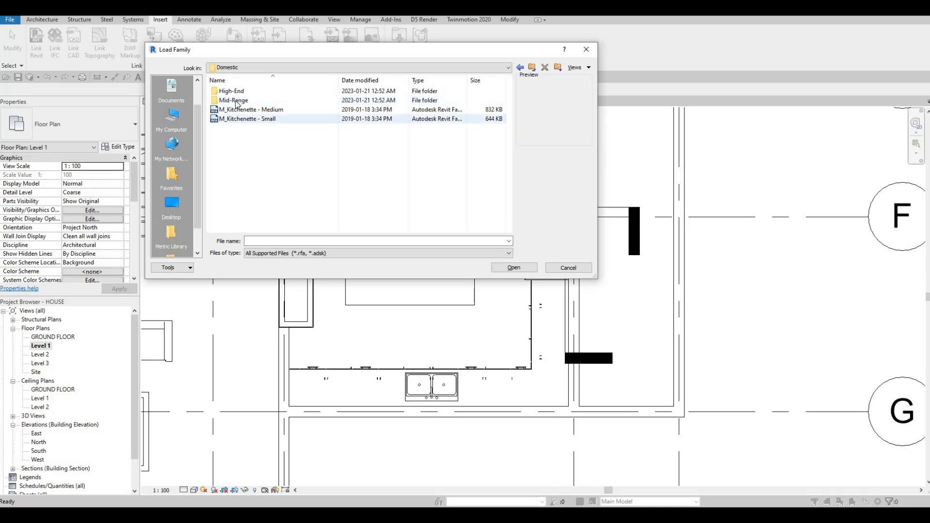
double_click(236, 101)
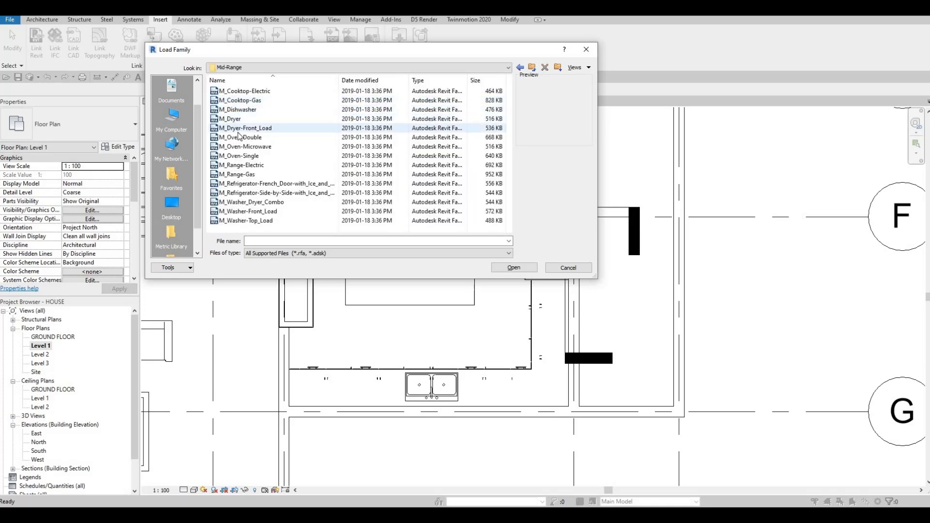
left_click(247, 101)
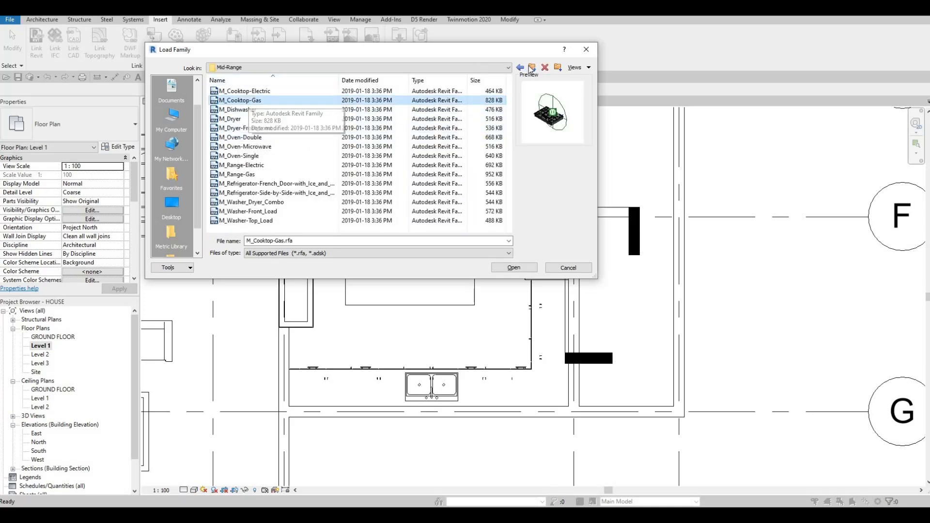
key("BackSpace")
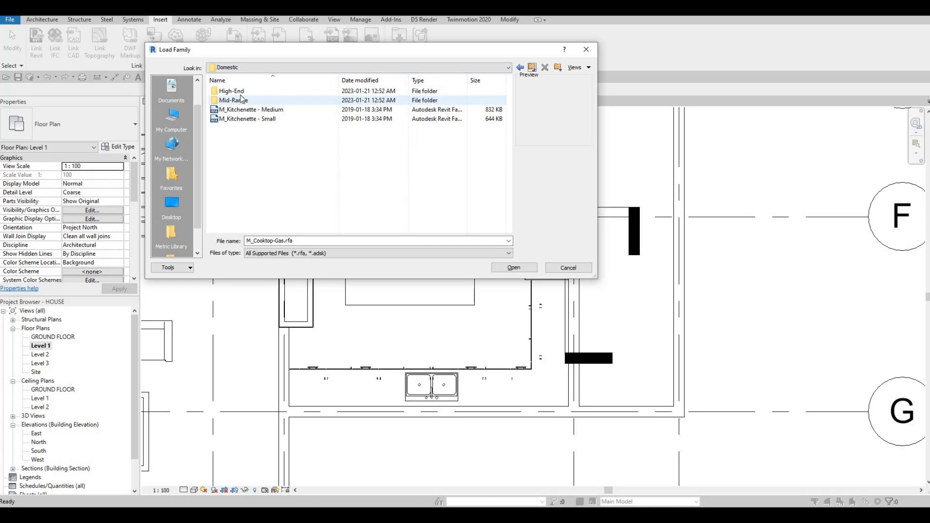
double_click(245, 92)
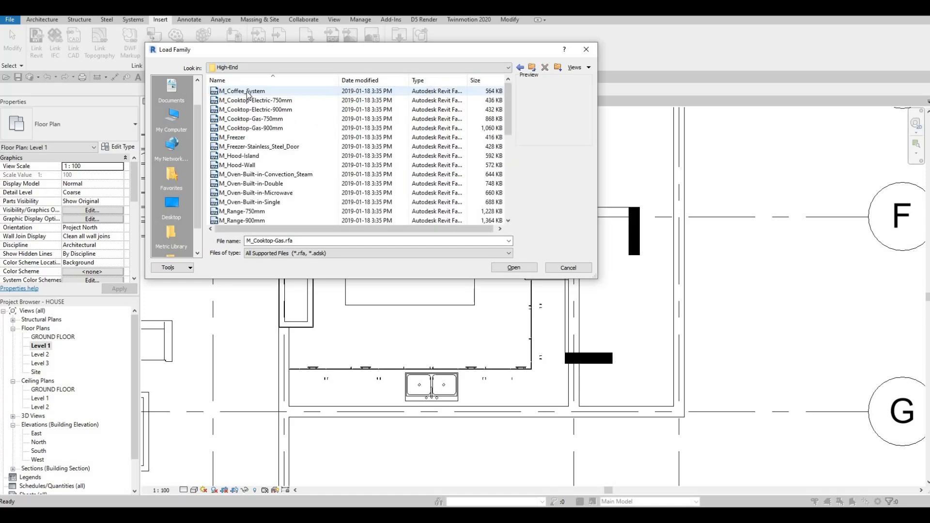
left_click(247, 92)
key("Down")
key("Down")
key("Down")
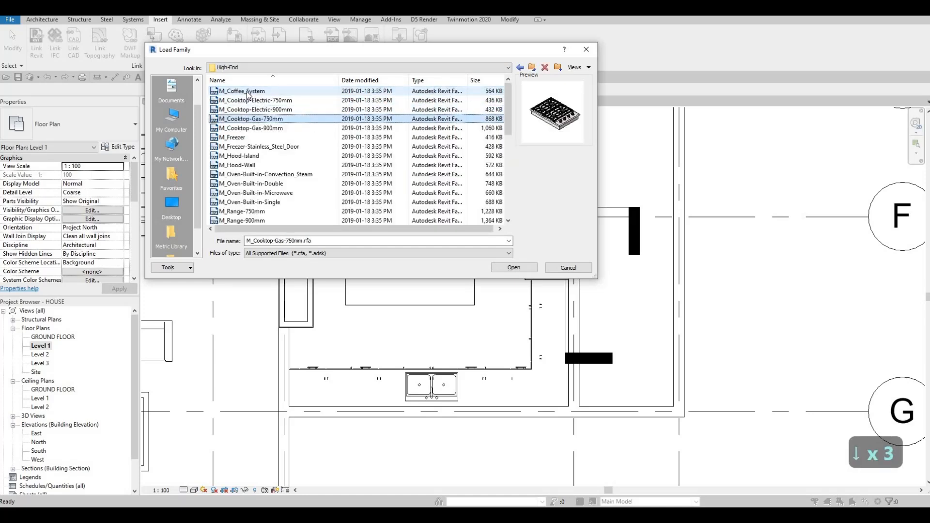
key("Down")
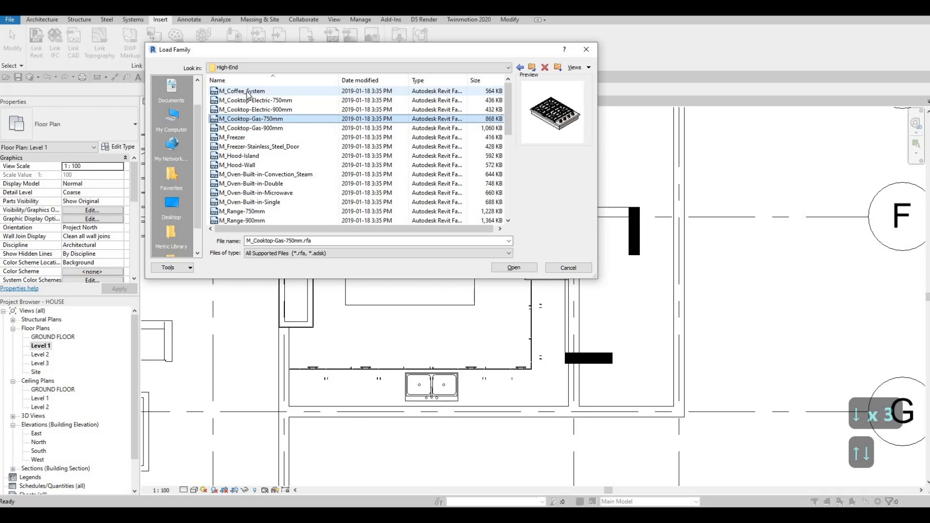
left_click(259, 128)
key("Up")
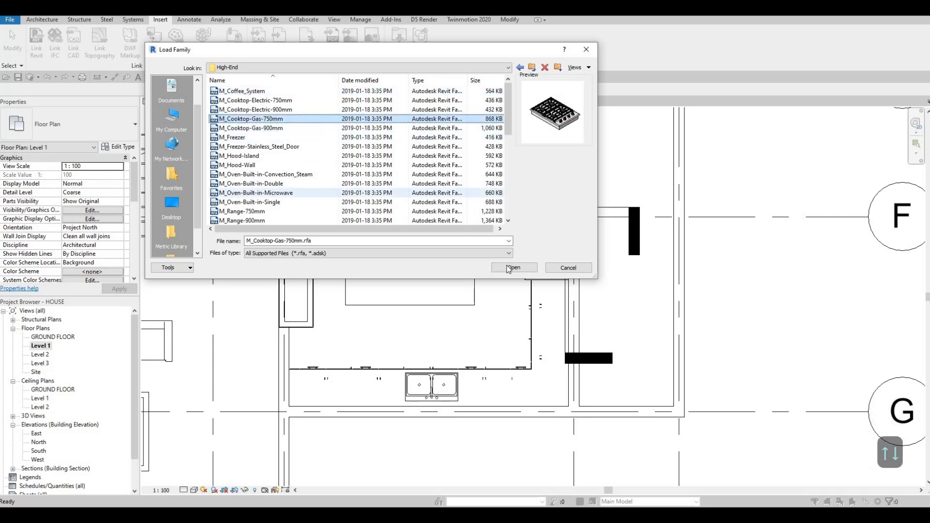
key("Return")
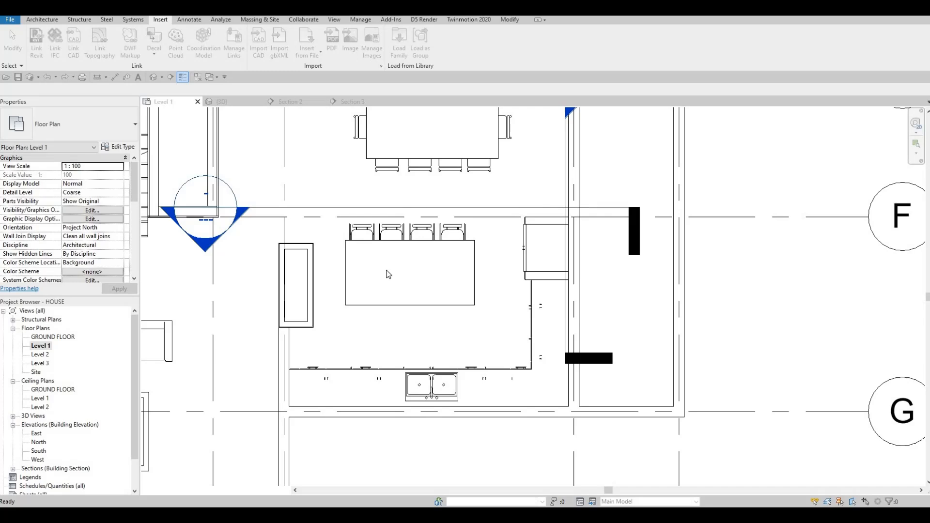
Place the gas cooktop on the kitchen island, centred near its front edge.
key("m")
scroll(412, 291, "up", 5)
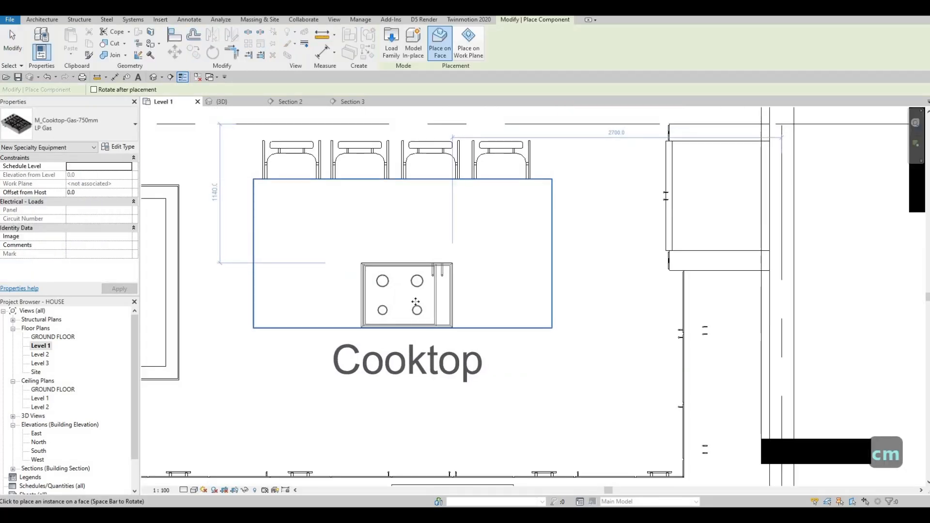
left_click(415, 301)
key("Escape")
key("Escape")
key("Escape")
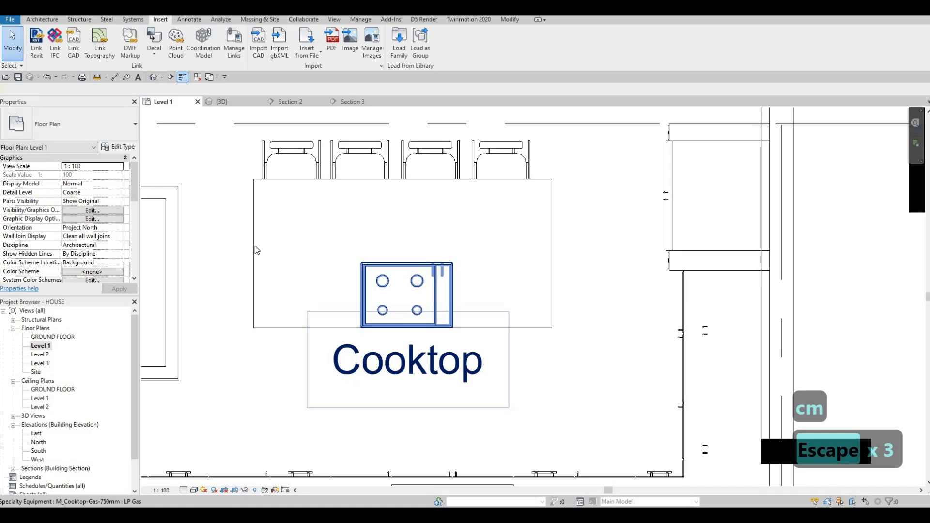
Turn off the cooktop's label display in its type properties.
left_click(257, 249)
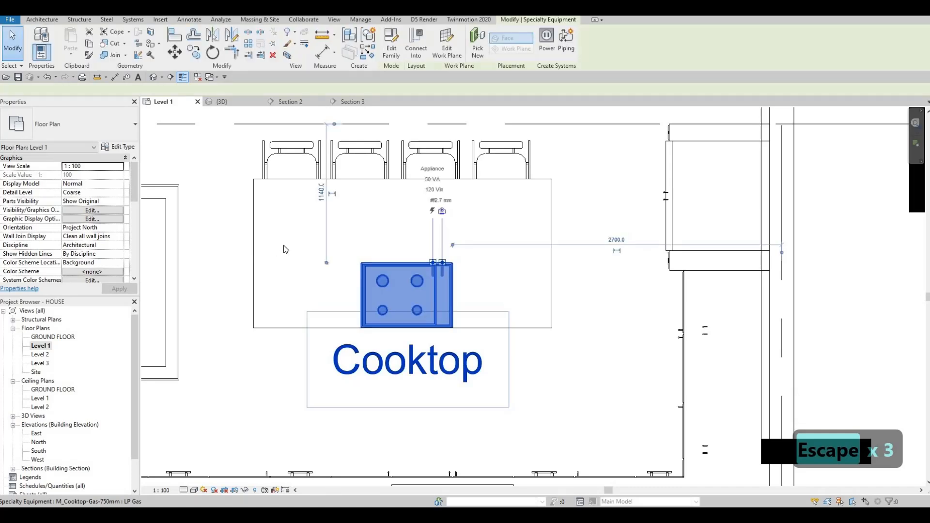
left_click(118, 147)
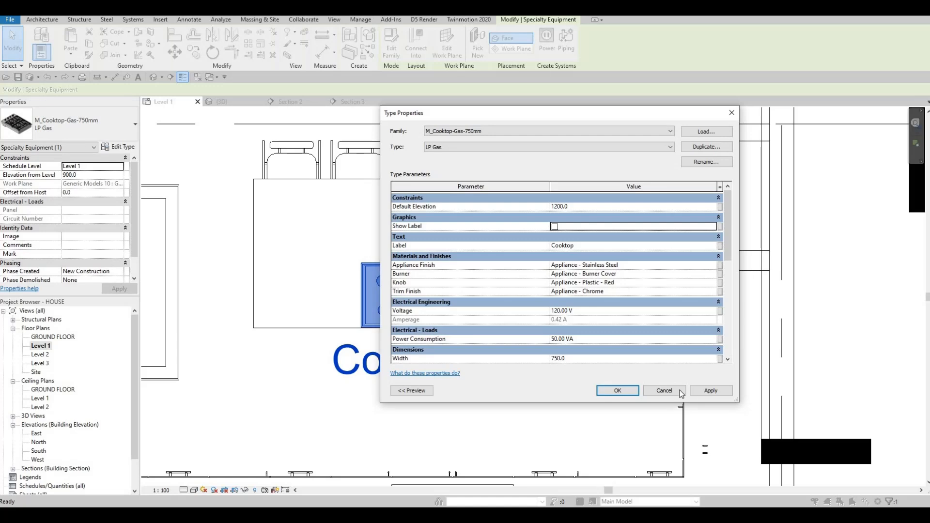
left_click(708, 390)
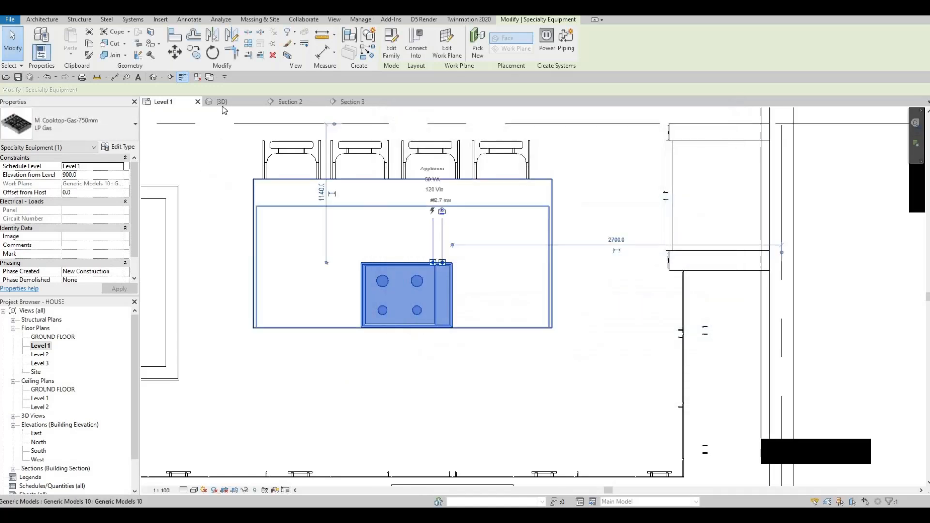
Inspect the cooktop on the island in the 3D view and in Section 2.
left_click(222, 103)
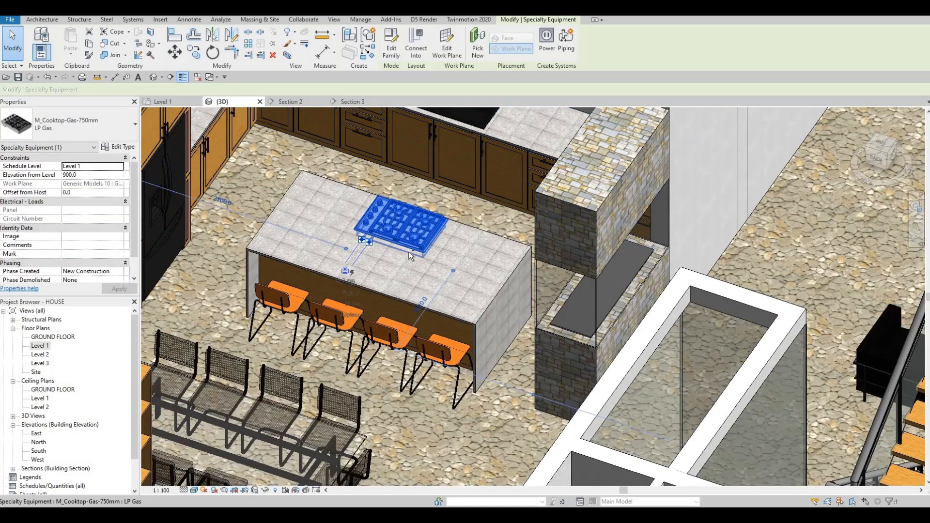
key("Escape")
key("Escape")
scroll(418, 241, "up", 4)
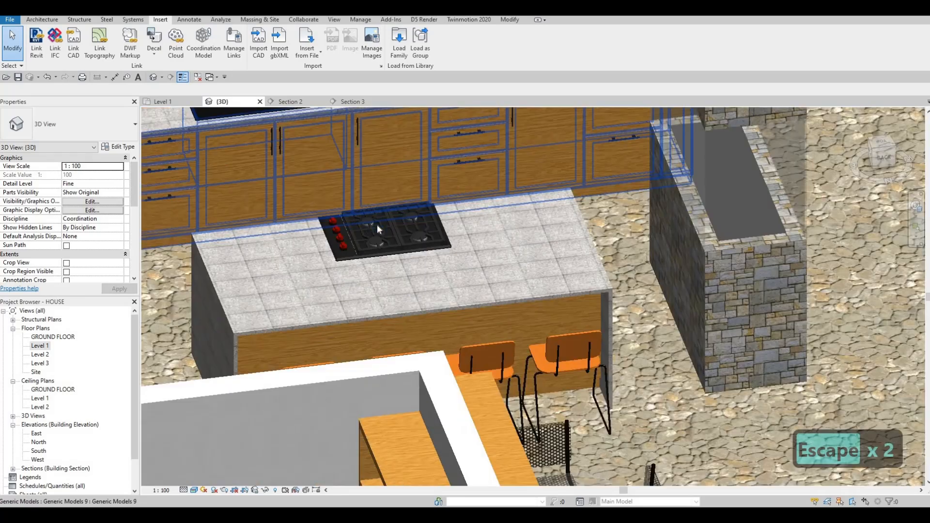
middle_click_drag(313, 263, 314, 114, "shift")
left_click(300, 101)
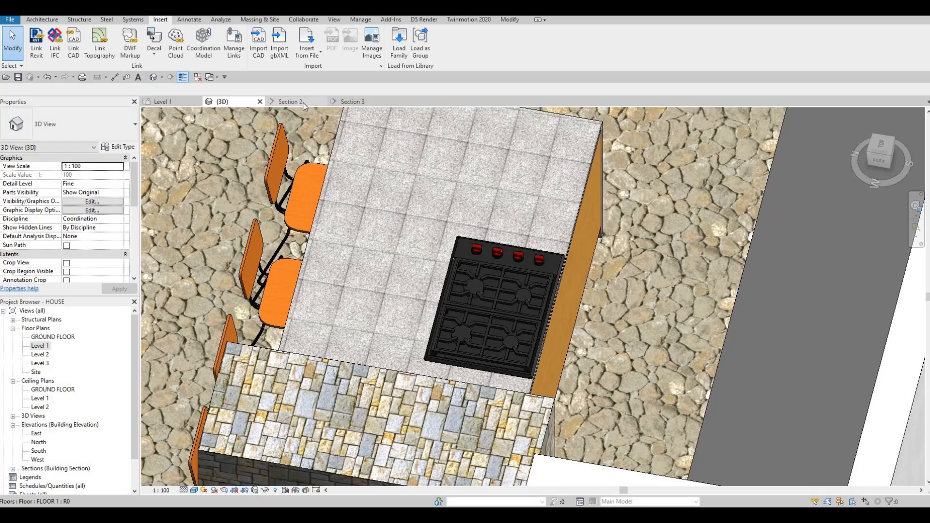
scroll(395, 270, "down", 6)
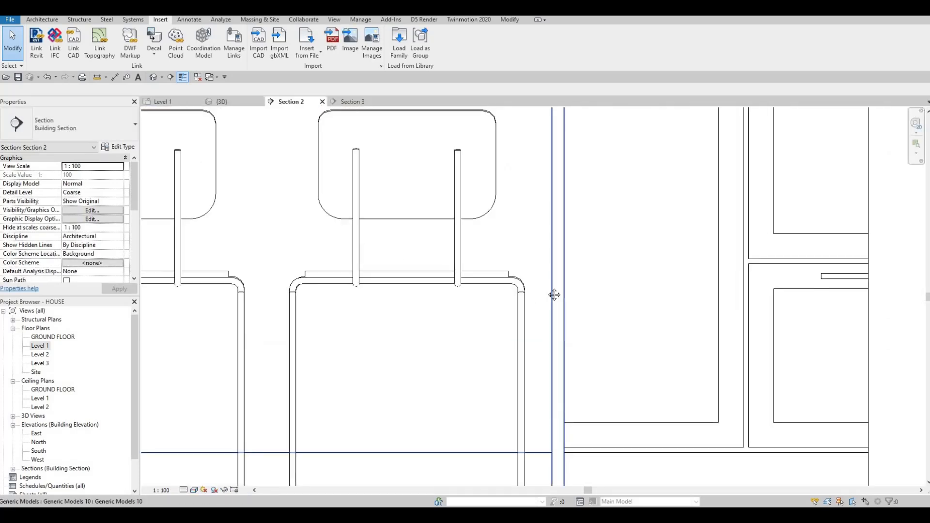
scroll(400, 281, "up", 6)
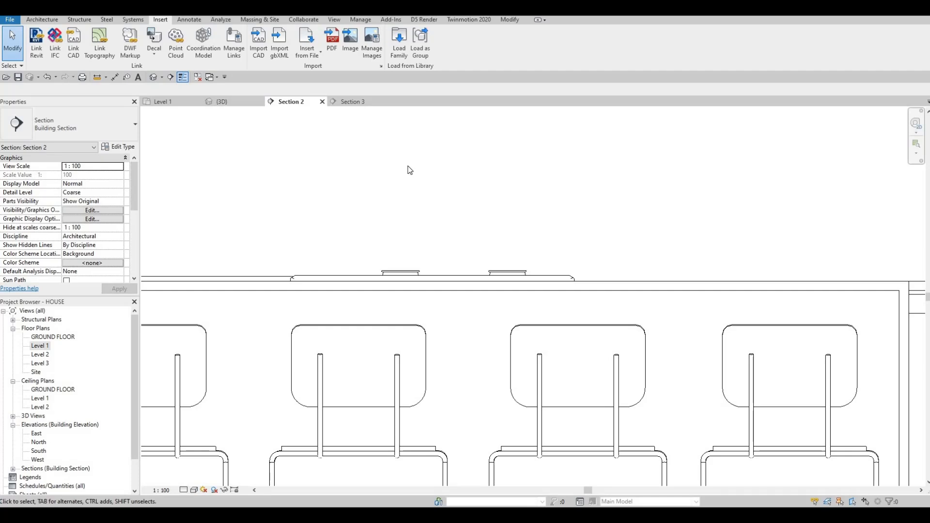
Load the M_Hood-Island family from the same High-End appliance folder.
left_click(222, 101)
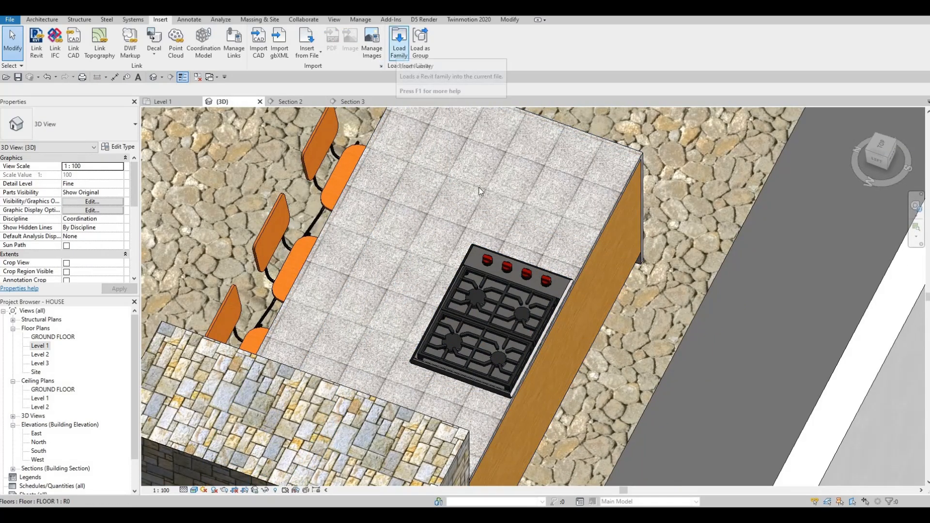
left_click(399, 44)
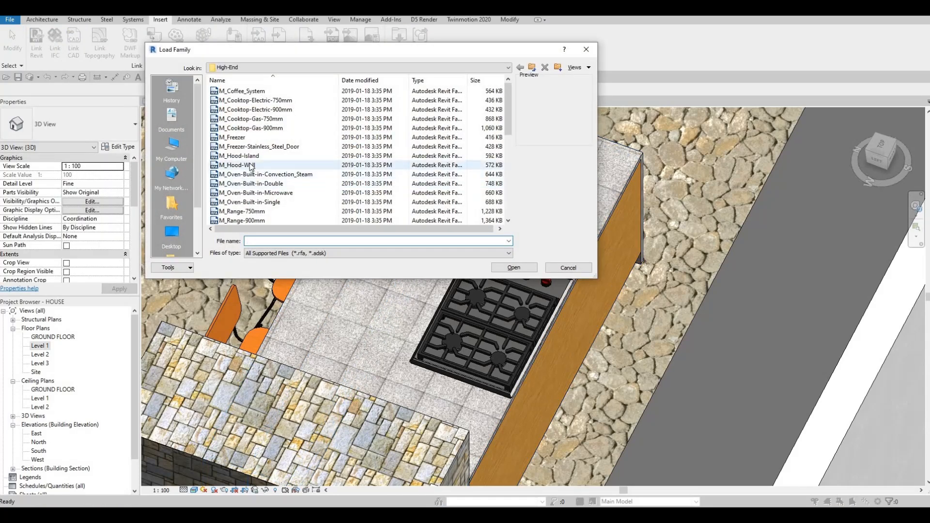
left_click(250, 156)
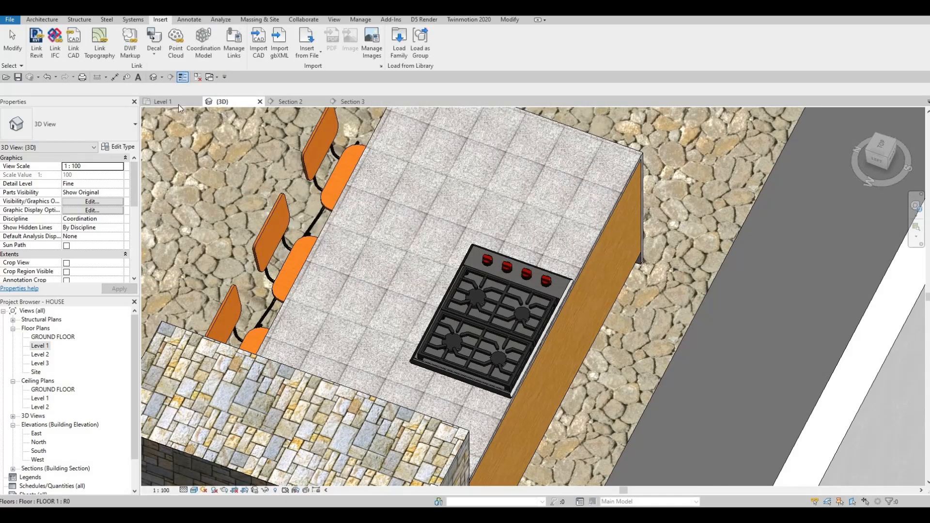
Place the 1100mm island vent hood over the cooktop in the Level 1 plan.
key("ctrl+Tab")
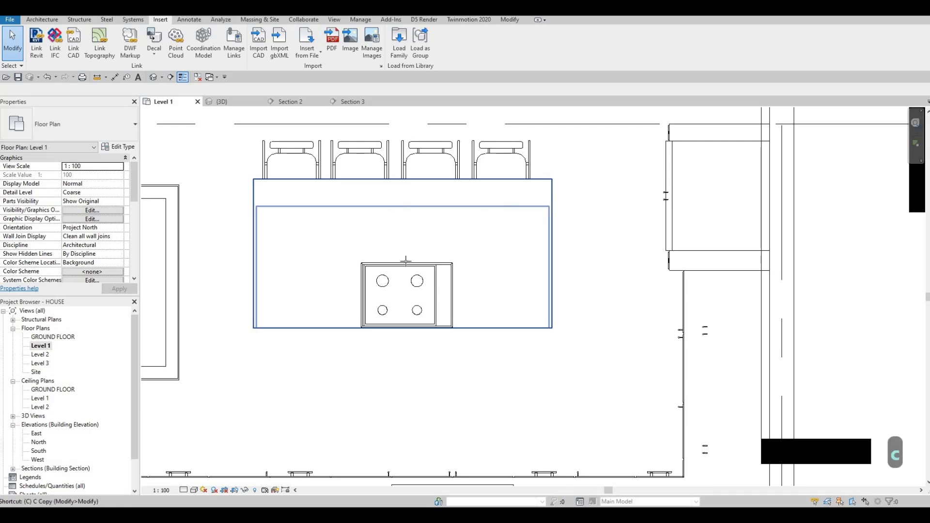
key("m")
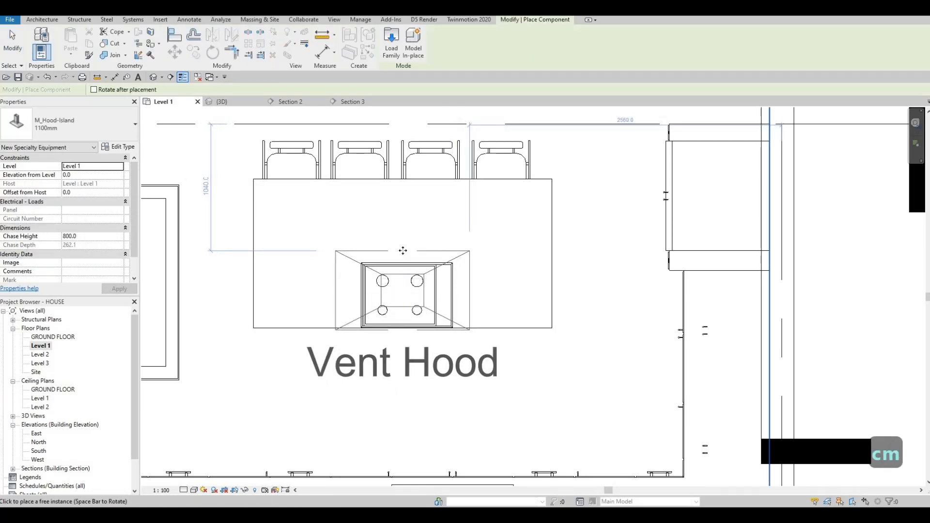
left_click(409, 273)
key("Escape")
key("Escape")
key("Escape")
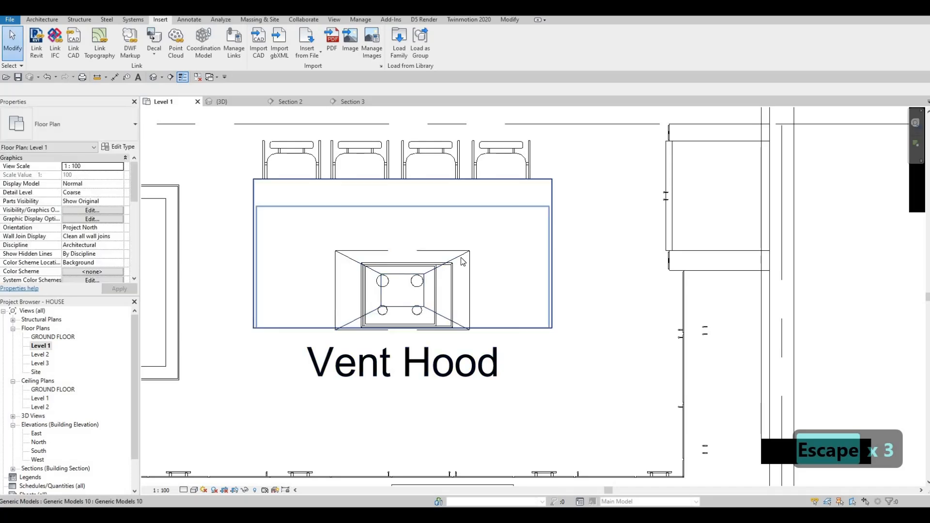
Turn off the vent hood's label display in its type properties.
left_click(119, 146)
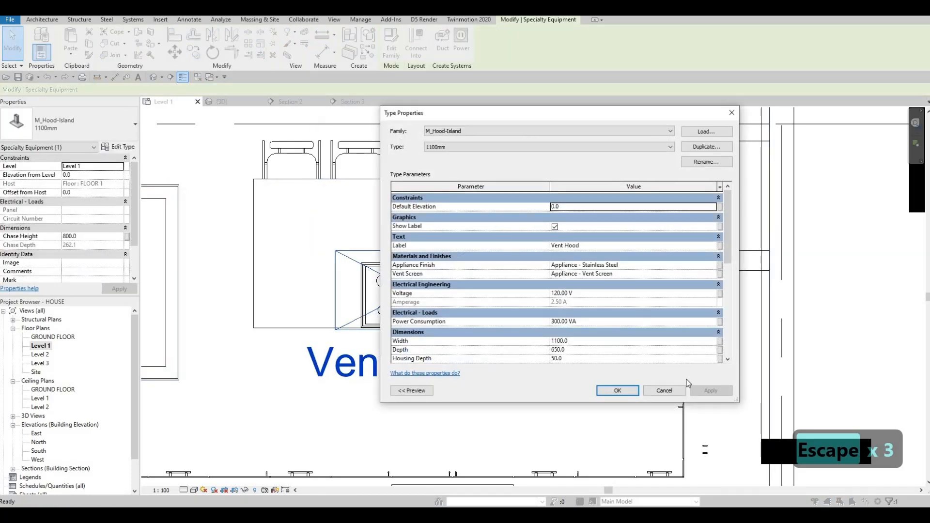
left_click(700, 390)
left_click(620, 389)
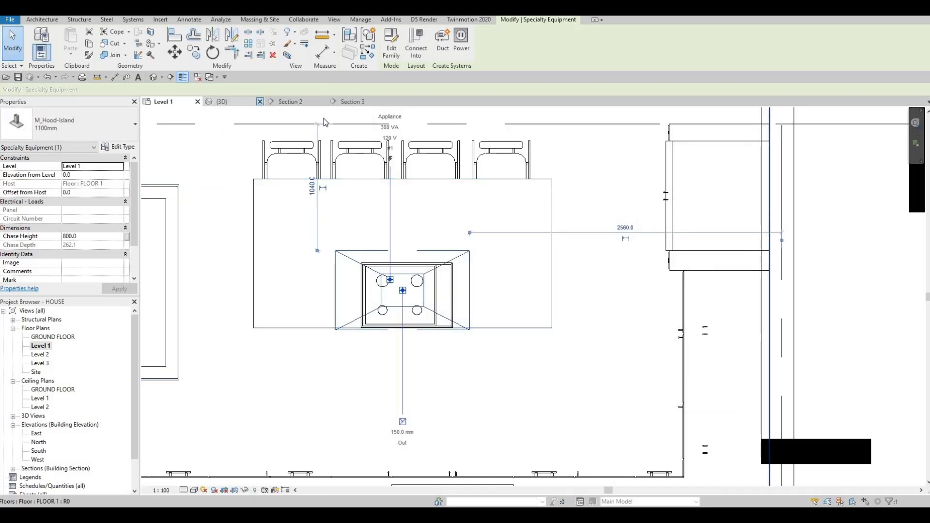
Move the vent hood vertically in Section 2 to sit 1800 mm above the level.
scroll(431, 195, "down", 4)
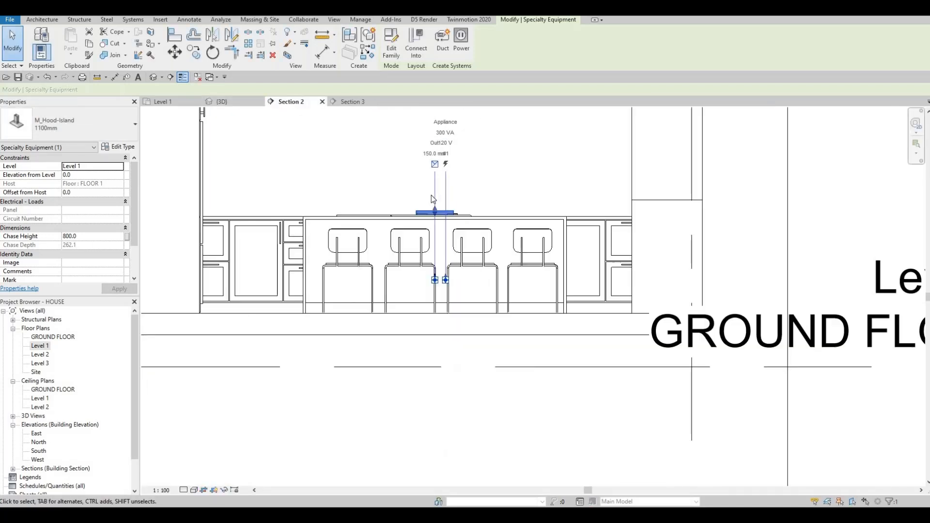
key("m")
key("v")
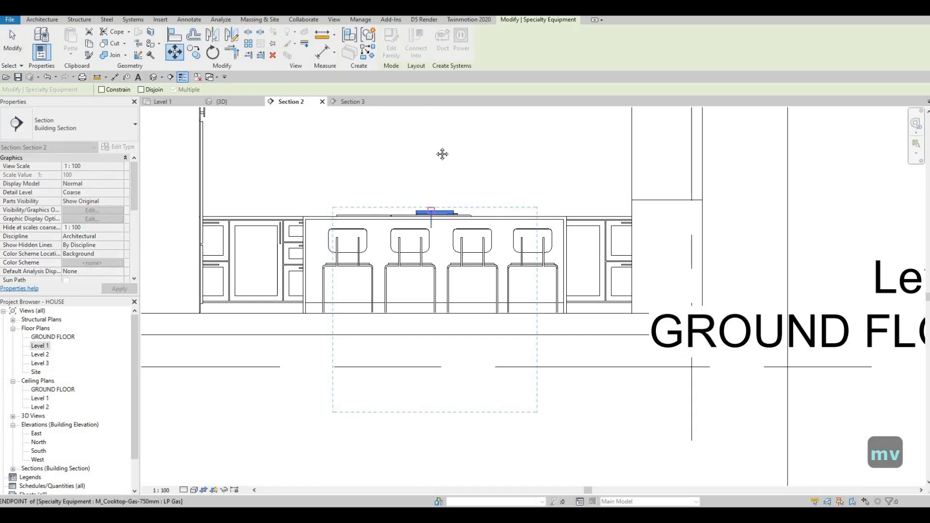
left_click(431, 211)
middle_click_drag(435, 168, 428, 298)
scroll(424, 167, "up", 1)
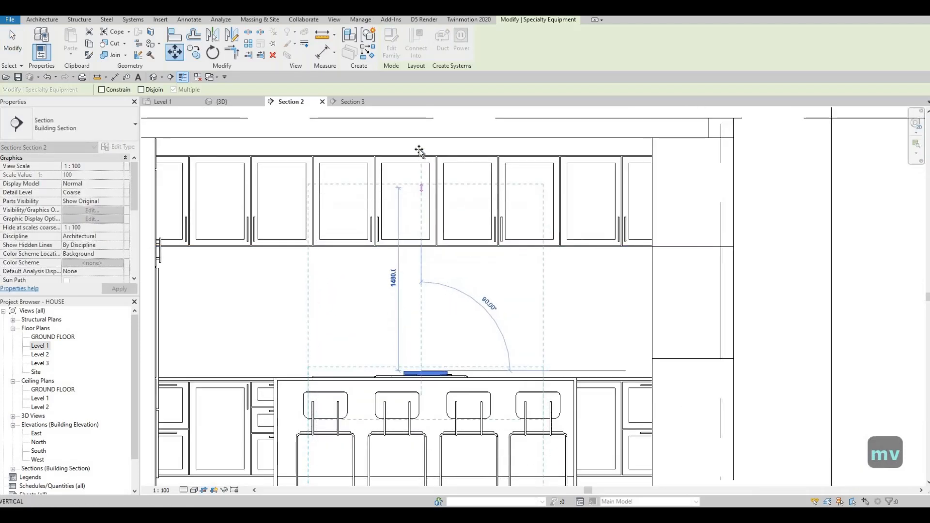
left_click(419, 149)
scroll(426, 244, "down", 1)
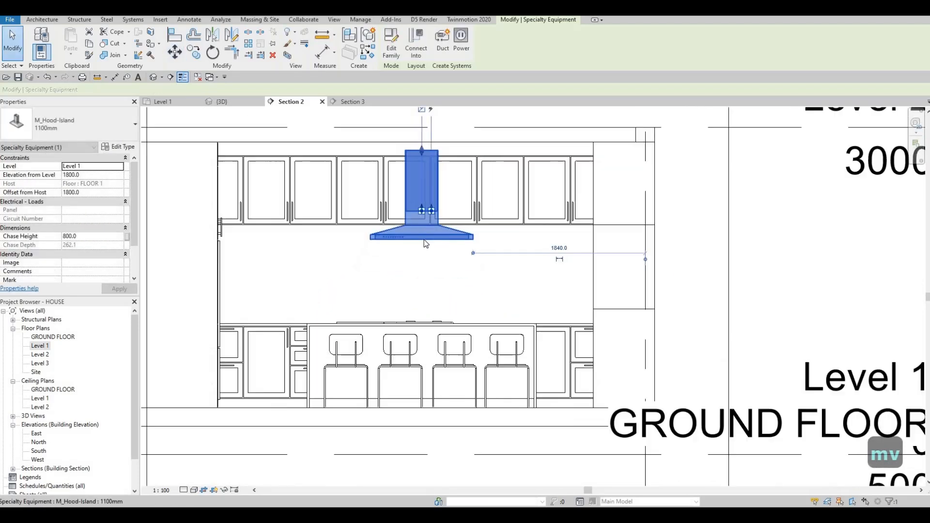
key("Escape")
key("Escape")
left_click(425, 238)
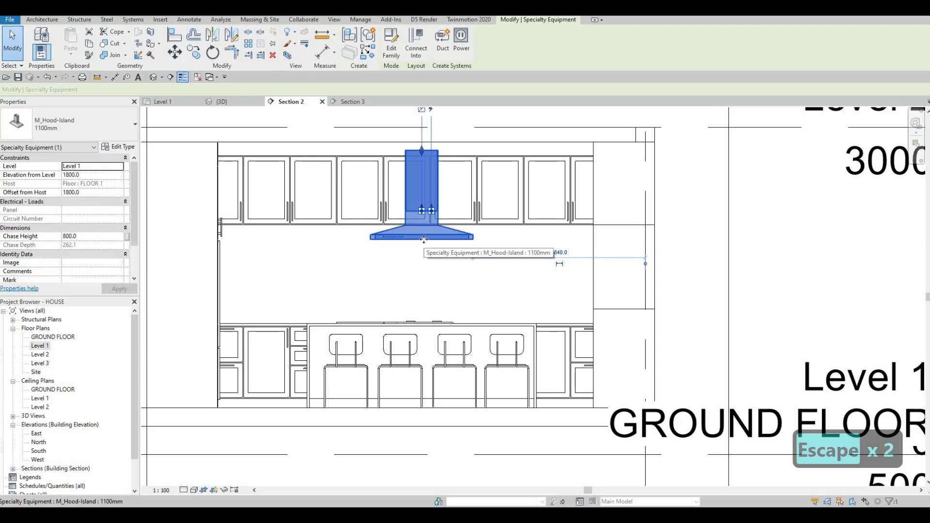
Nudge the vent hood down to 1680 mm above the level and stretch its chase upward to the ceiling.
key("Down")
key("Down")
key("Down")
key("Down")
key("Down")
key("Down")
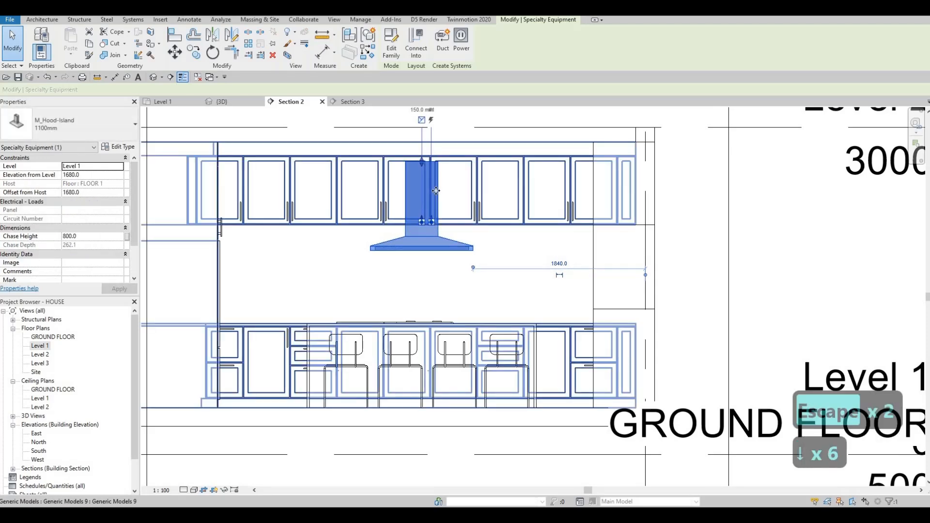
middle_click_drag(426, 160, 416, 222)
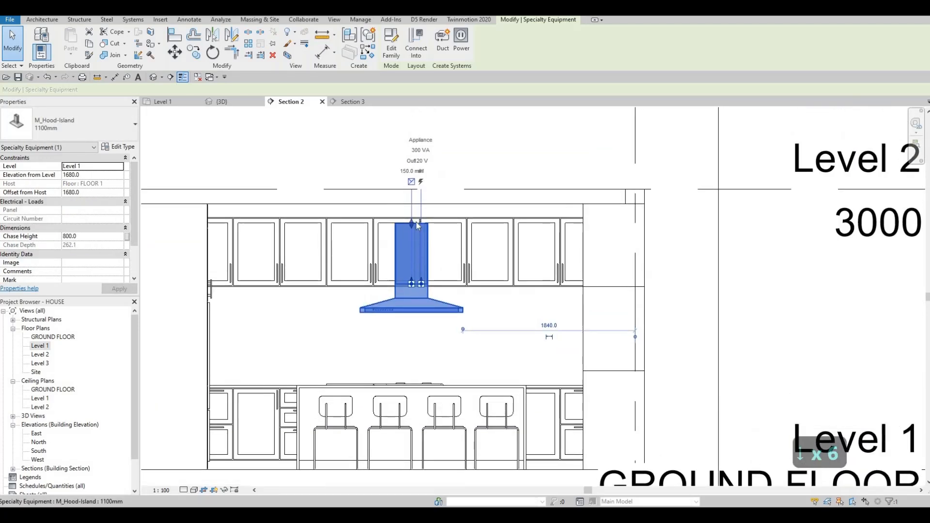
left_click_drag(413, 225, 429, 275)
key("Escape")
key("Escape")
Open the 3D view and examine the vent hood above the island cooktop from several angles.
middle_click_drag(187, 187, 220, 94)
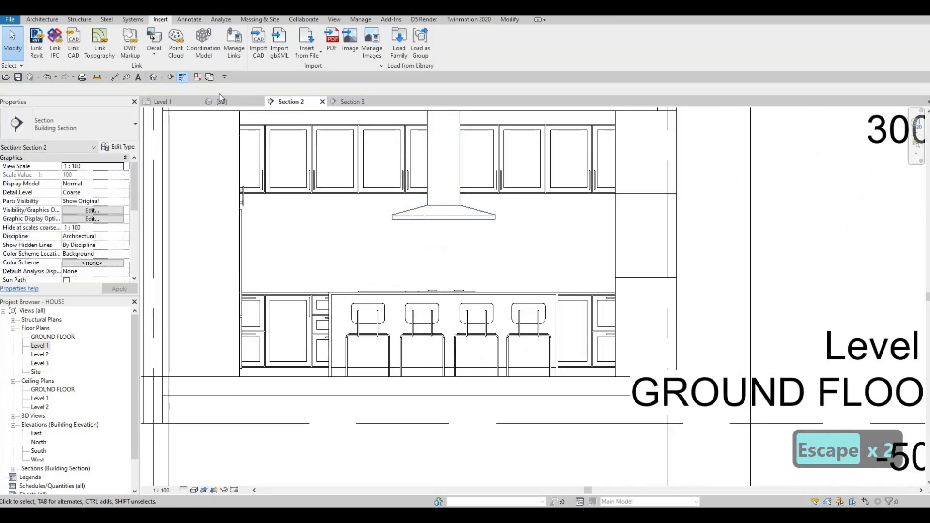
left_click(222, 102)
scroll(446, 244, "down", 4)
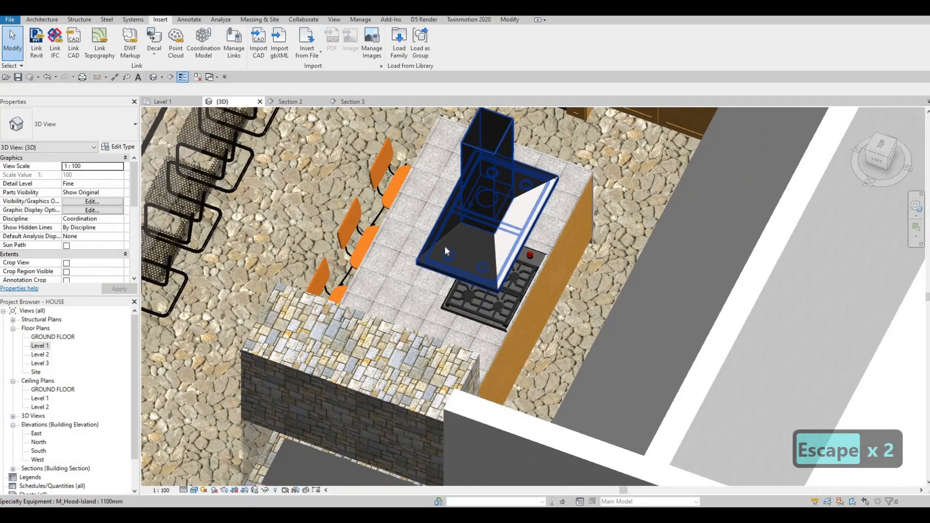
middle_click_drag(570, 189, 460, 291, "shift")
key("Escape")
middle_click_drag(479, 252, 452, 295, "shift")
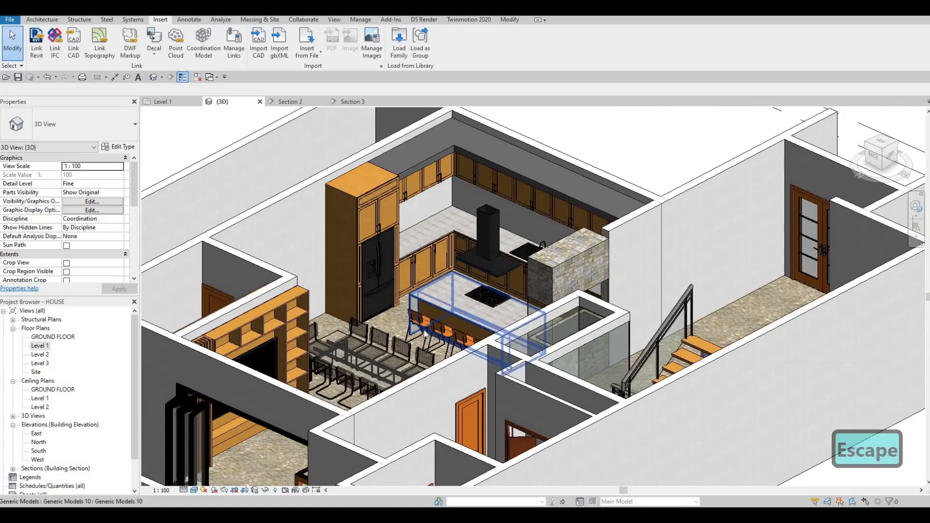
middle_click_drag(428, 326, 460, 294, "shift")
scroll(436, 286, "up", 3)
scroll(431, 277, "up", 2)
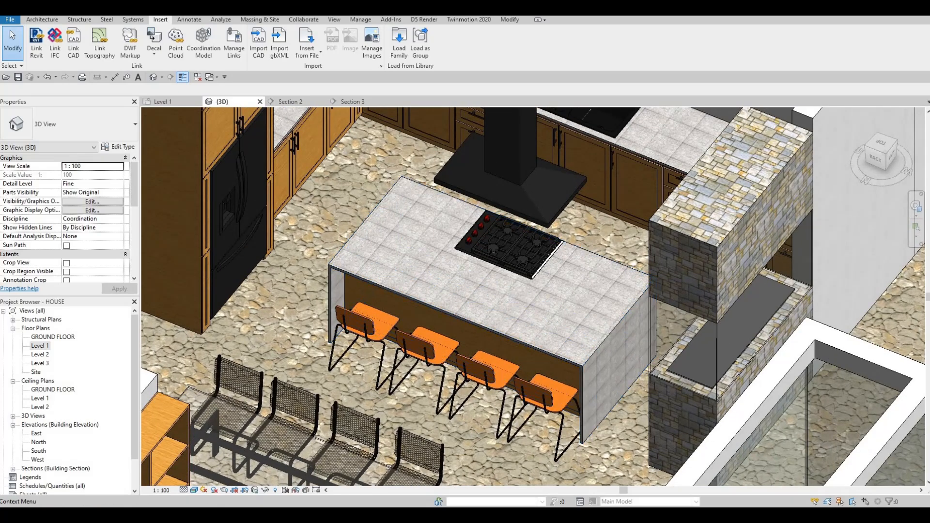
scroll(434, 339, "down", 2)
middle_click_drag(538, 315, 373, 385, "shift")
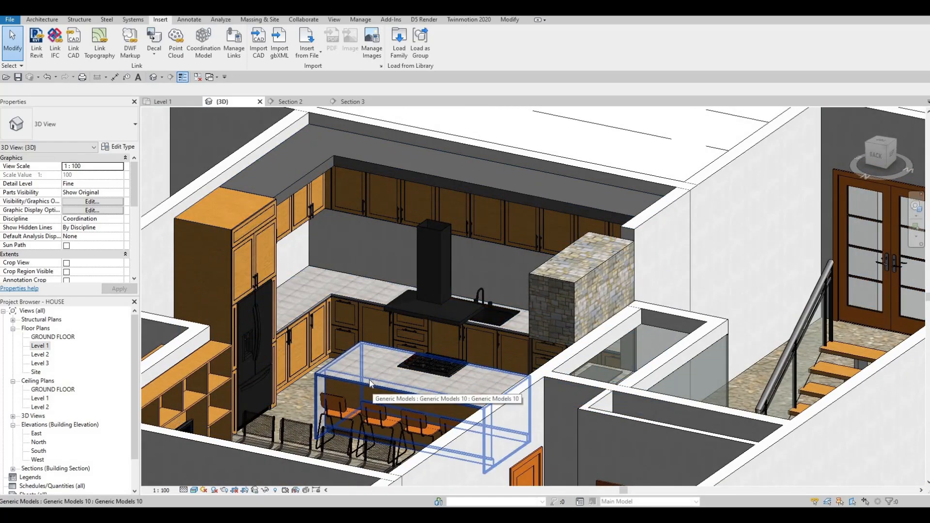